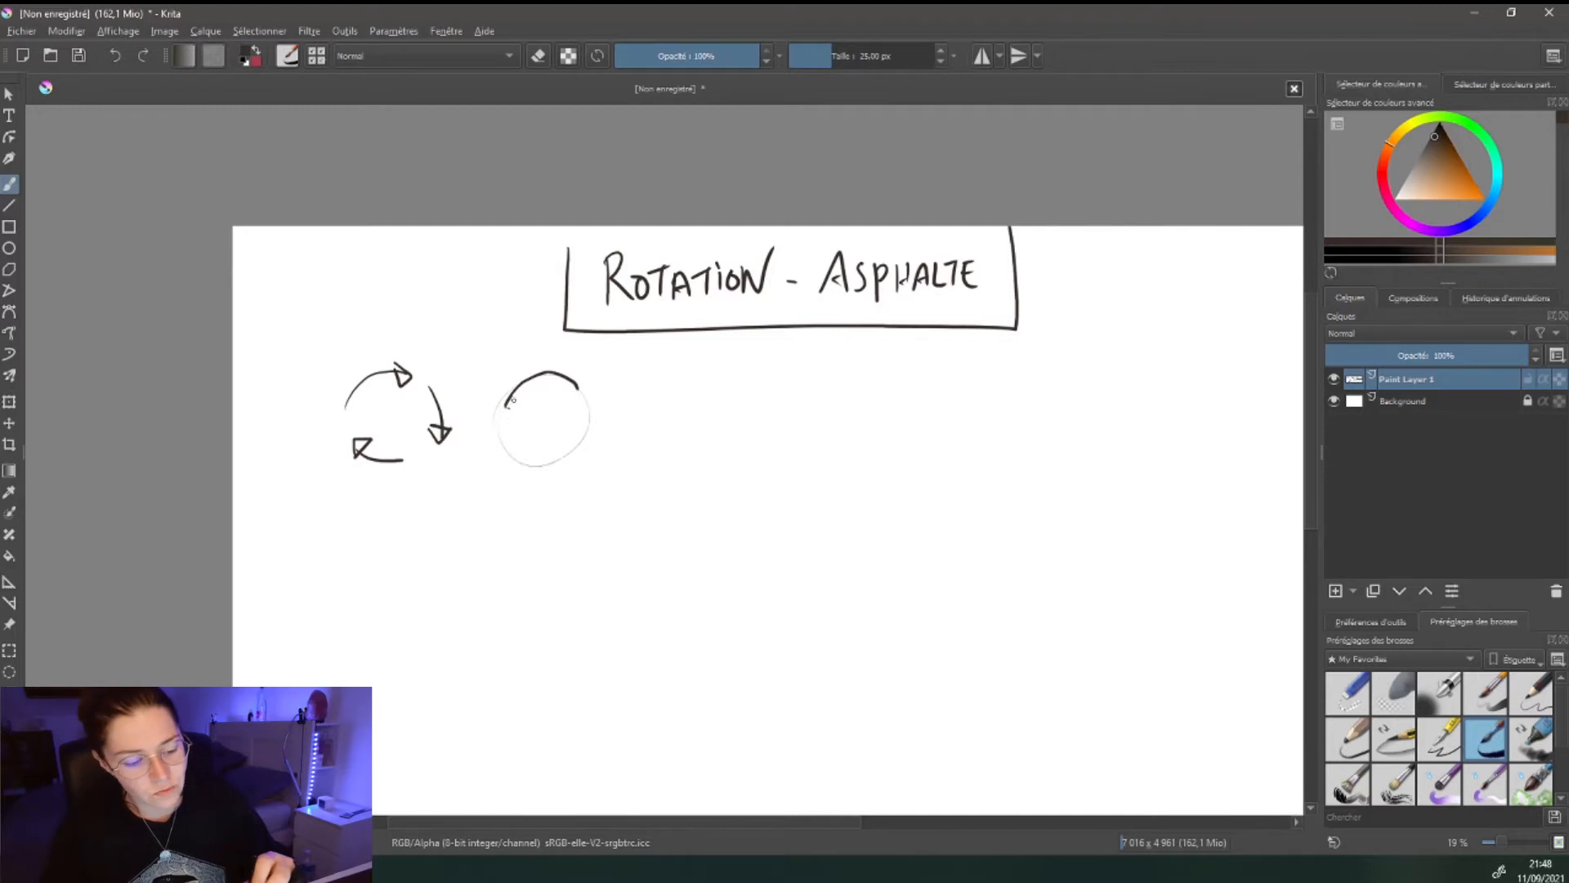
- Undo two trial strokes, then ink the guide circle into a dark ball with a darkened knob on top
left_click_drag(515, 392, 511, 442)
left_click_drag(559, 397, 562, 448)
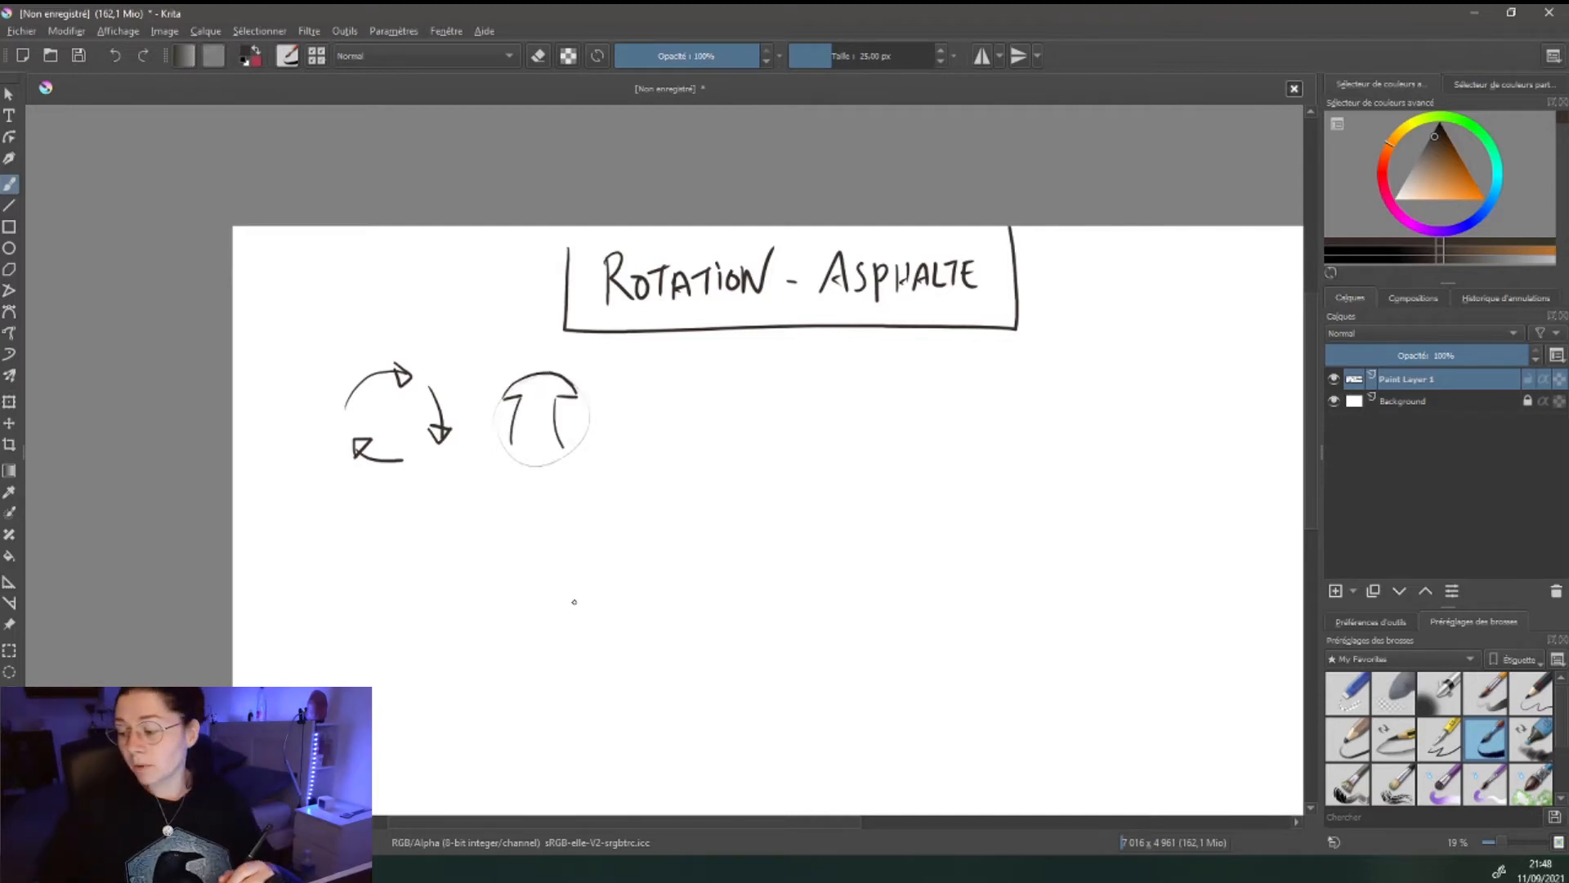
key("ctrl+z")
key("ctrl+z")
key("ctrl+z")
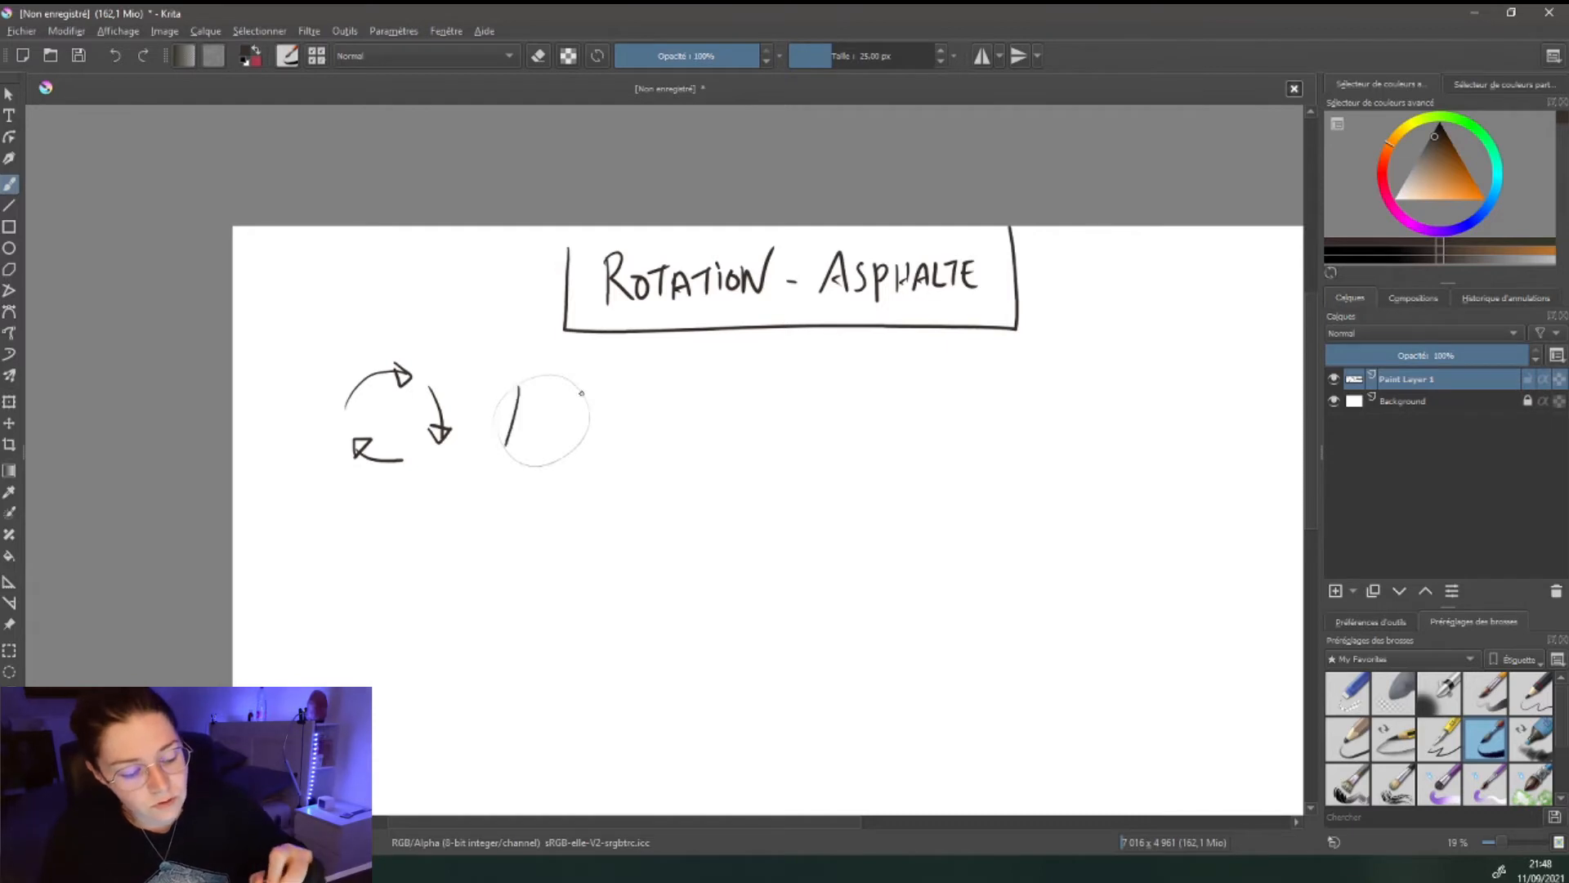
key("ctrl+z")
key("ctrl+z")
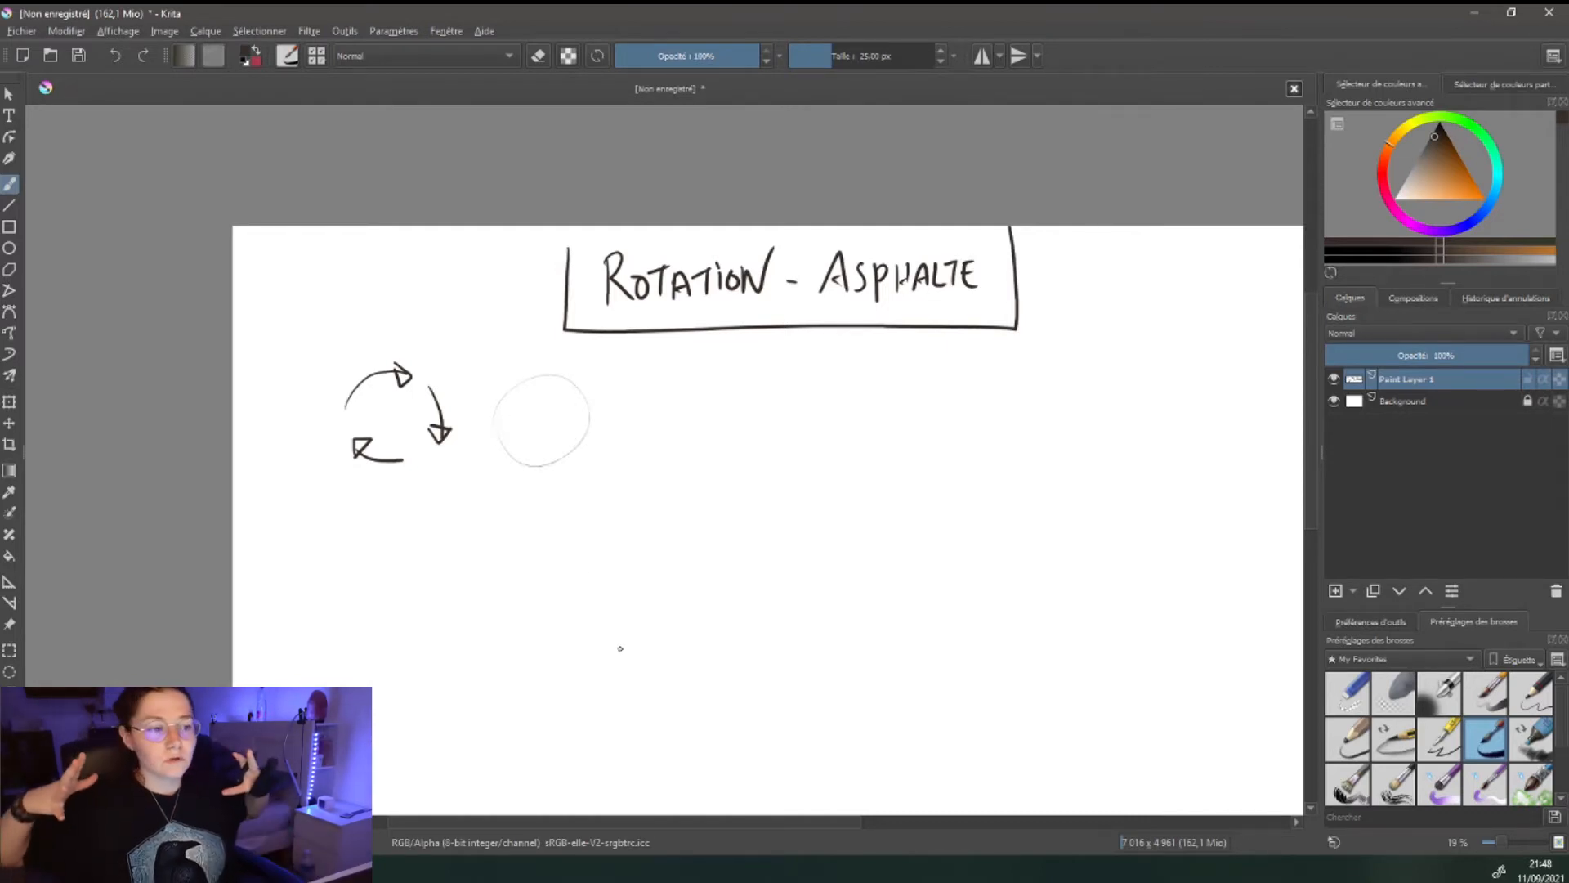
mouse_move(550, 374)
left_mouse_down()
mouse_move(486, 432)
mouse_move(601, 458)
mouse_move(546, 367)
mouse_move(500, 403)
mouse_move(517, 487)
left_mouse_up()
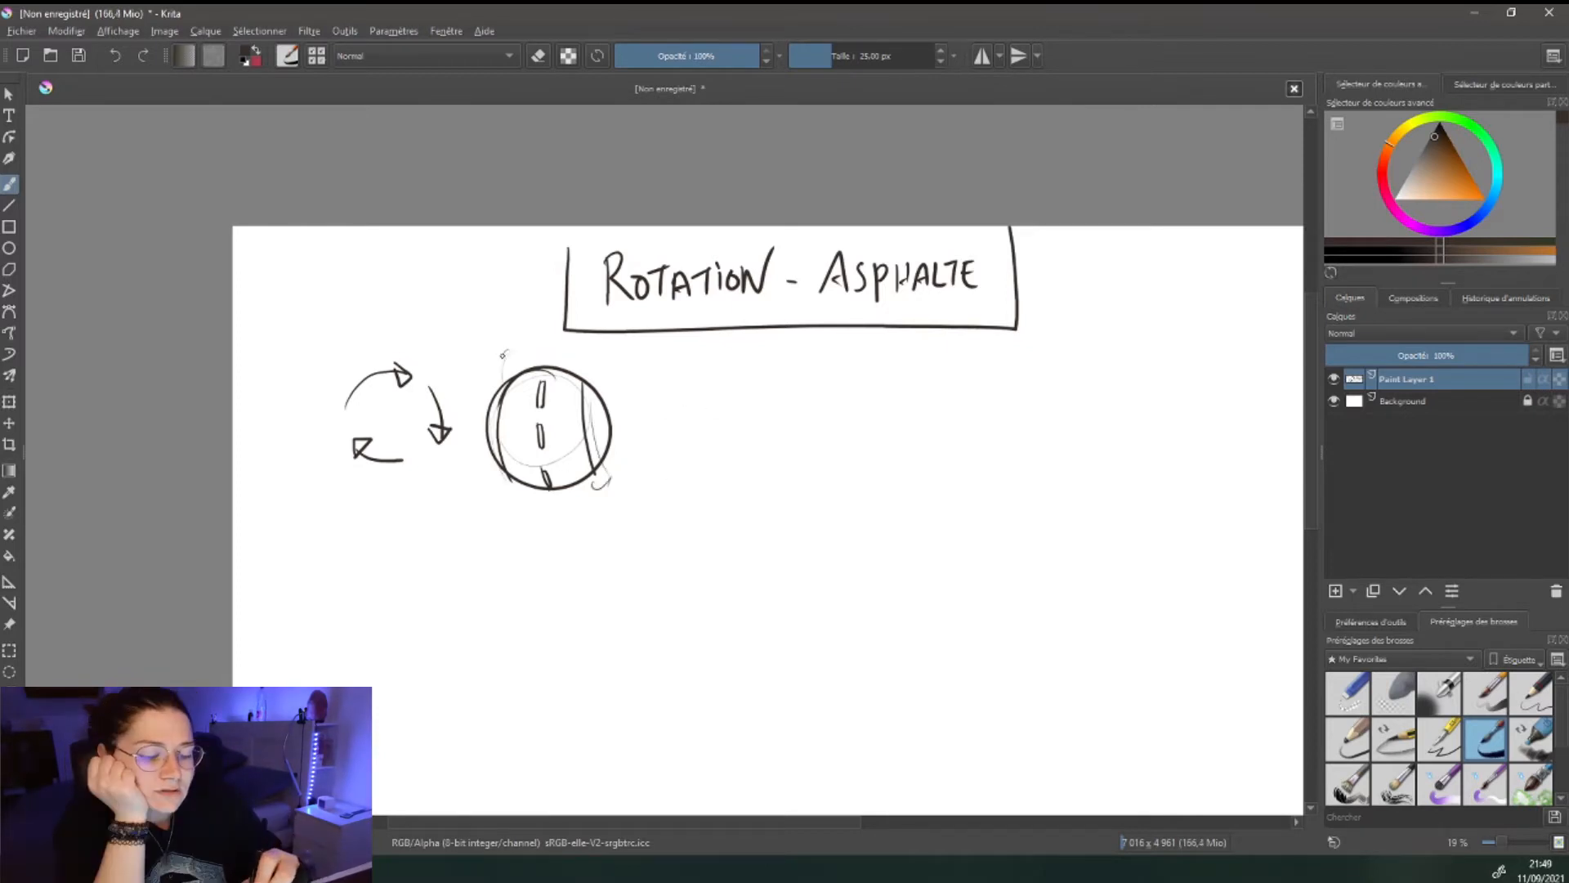
left_click_drag(504, 359, 528, 379)
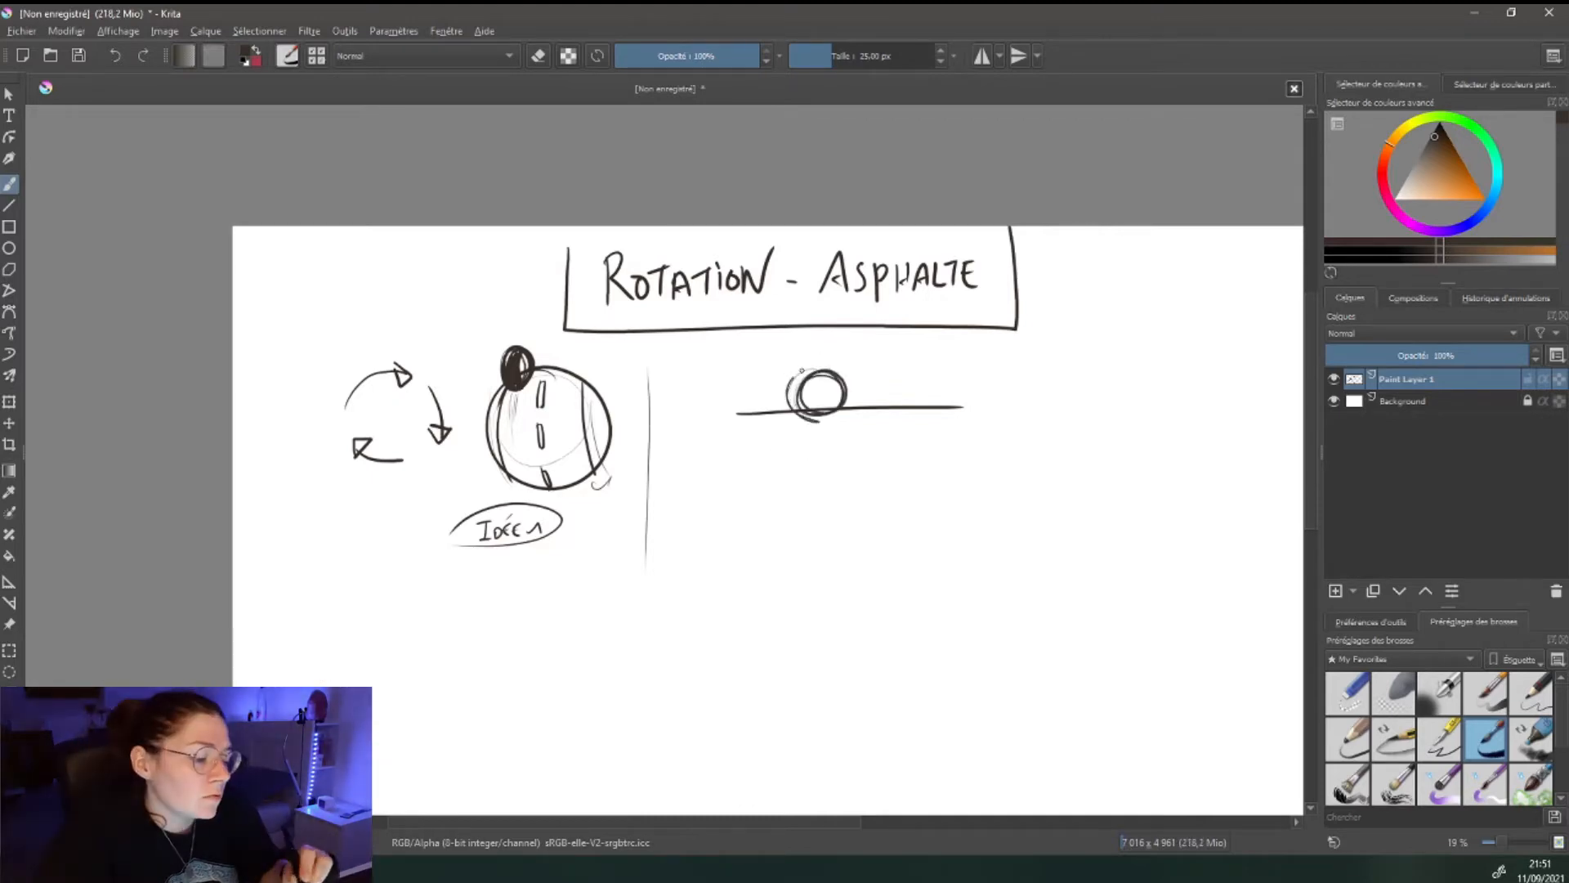
- Sketch a small wheel on hatched ground with a long ground line and an arrow toward the ball
left_click_drag(801, 370, 800, 349)
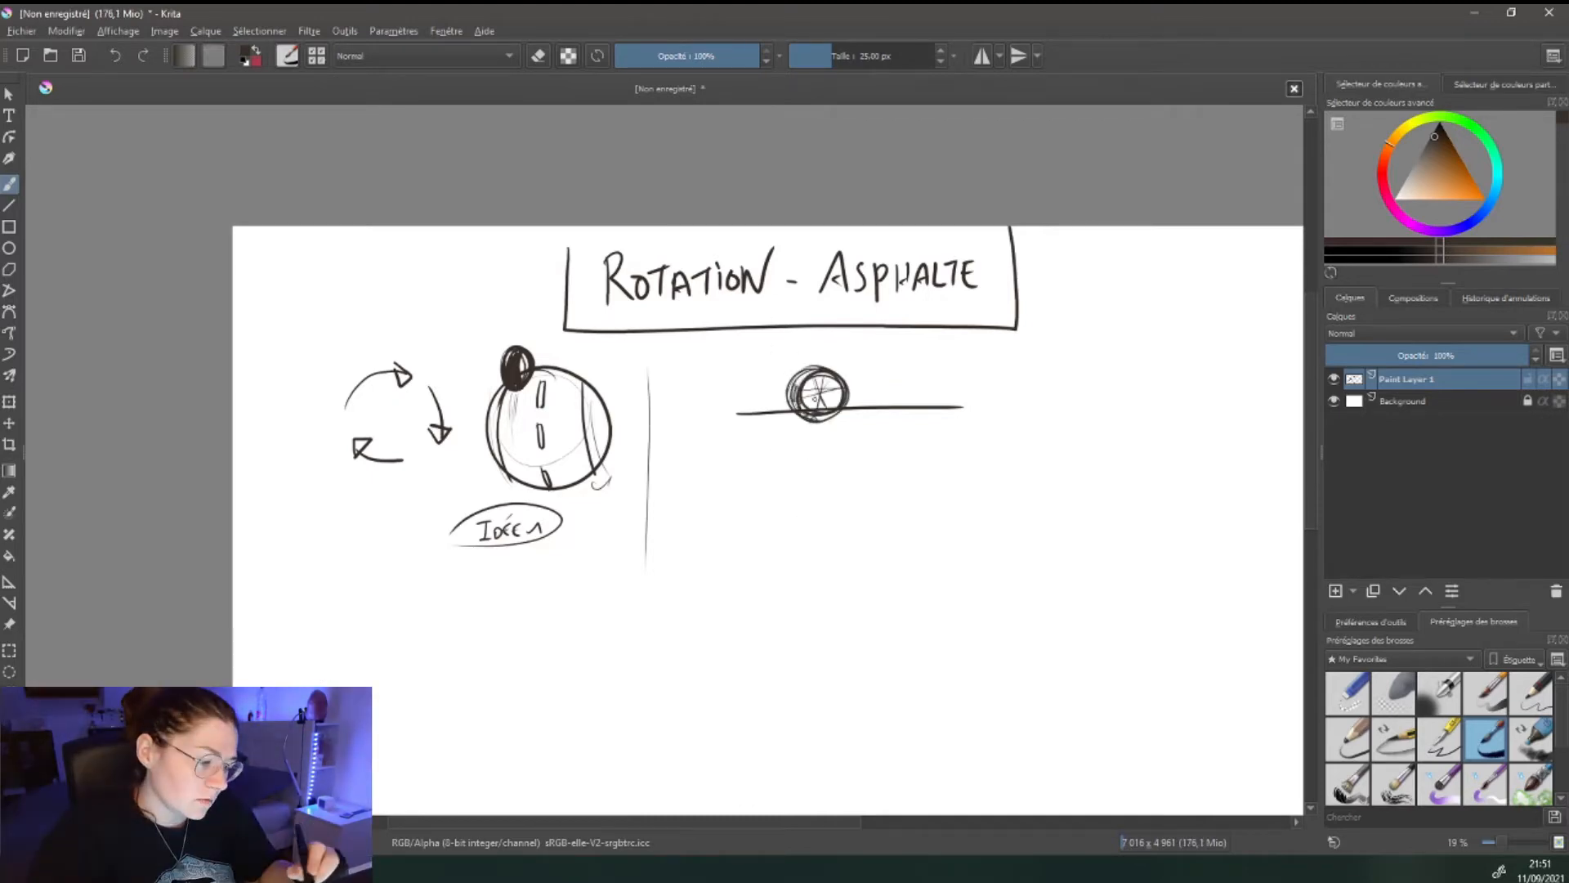
left_click_drag(751, 434, 842, 423)
left_click_drag(645, 352, 606, 381)
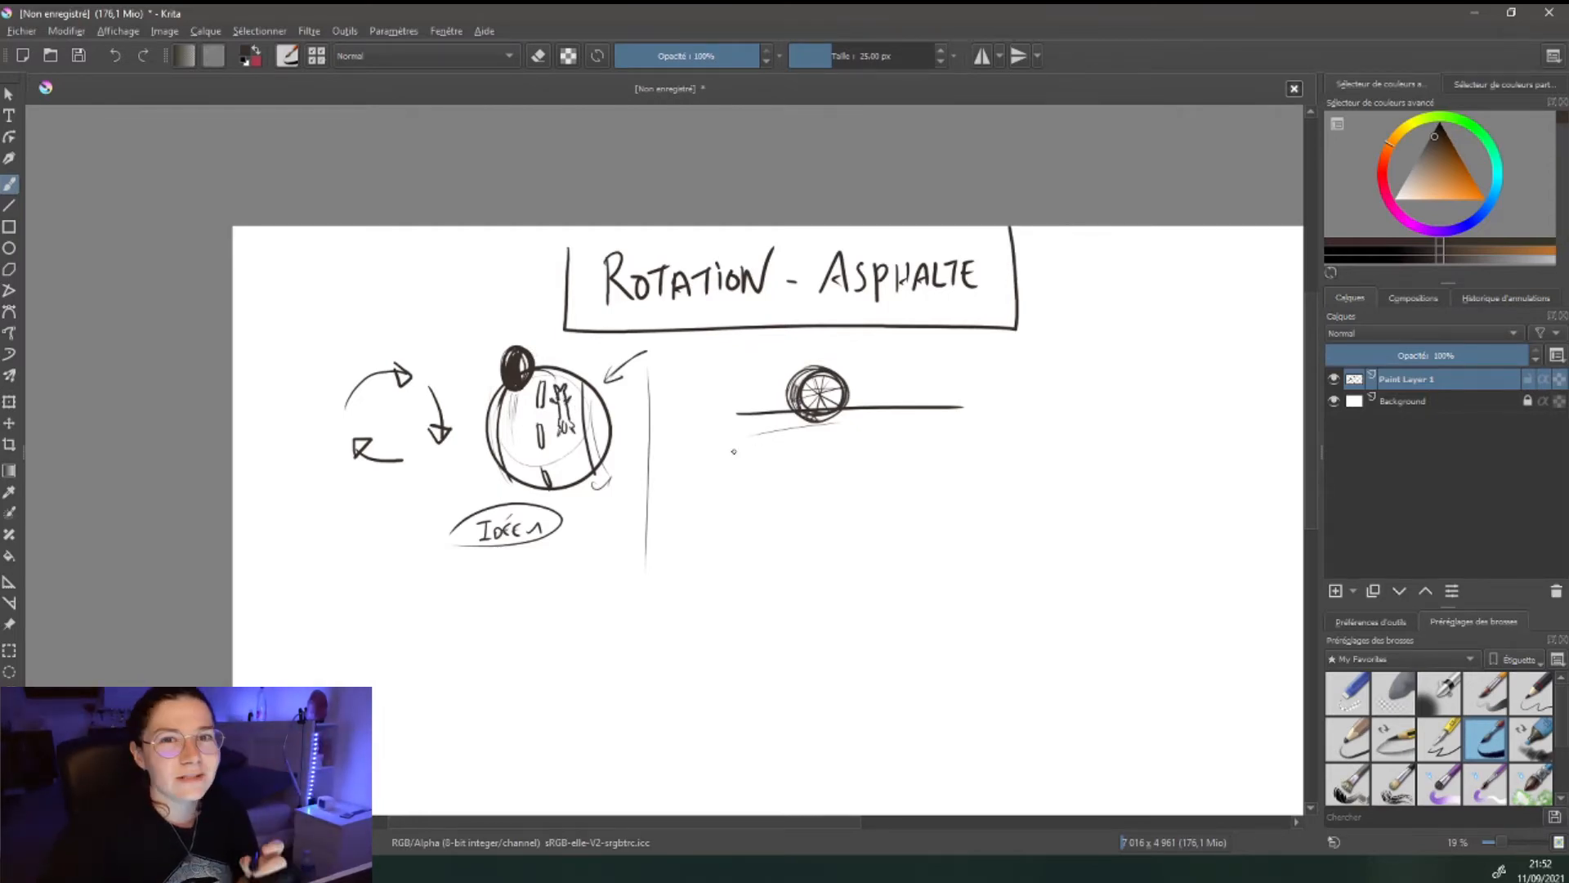
mouse_move(727, 429)
left_mouse_down()
mouse_move(972, 408)
mouse_move(985, 426)
left_mouse_up()
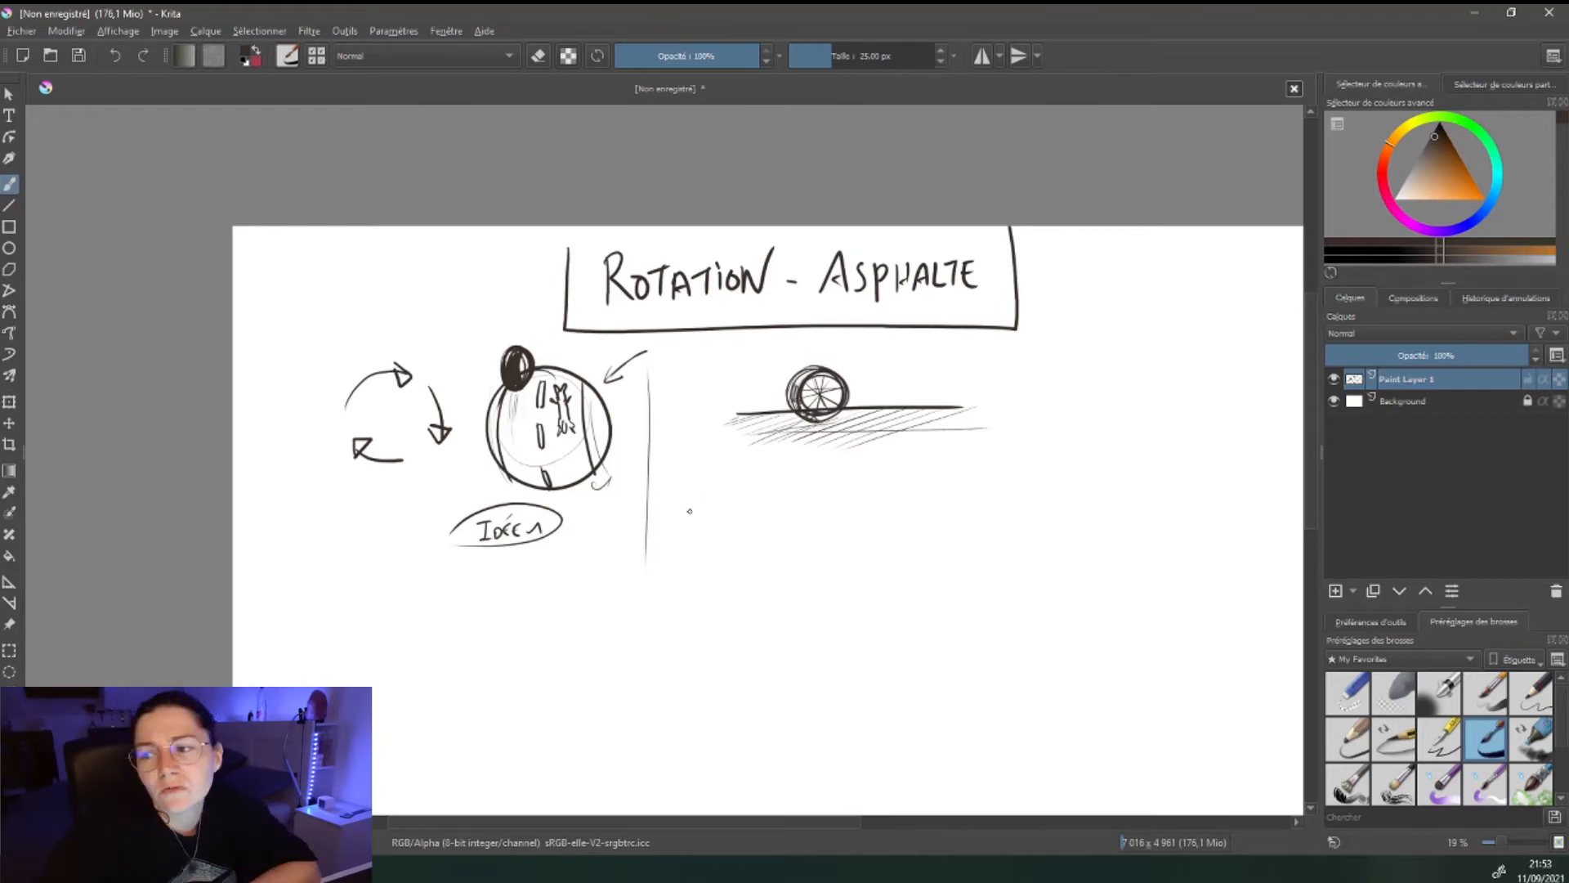
left_click_drag(686, 493, 1093, 489)
- Draw a large gear-like wheel with rim, spokes and hub on the right
mouse_move(1083, 338)
left_mouse_down()
mouse_move(1170, 396)
mouse_move(1053, 316)
left_mouse_up()
left_click_drag(1063, 421, 1099, 456)
mouse_move(1078, 393)
left_mouse_down()
mouse_move(1099, 409)
mouse_move(1137, 402)
left_mouse_up()
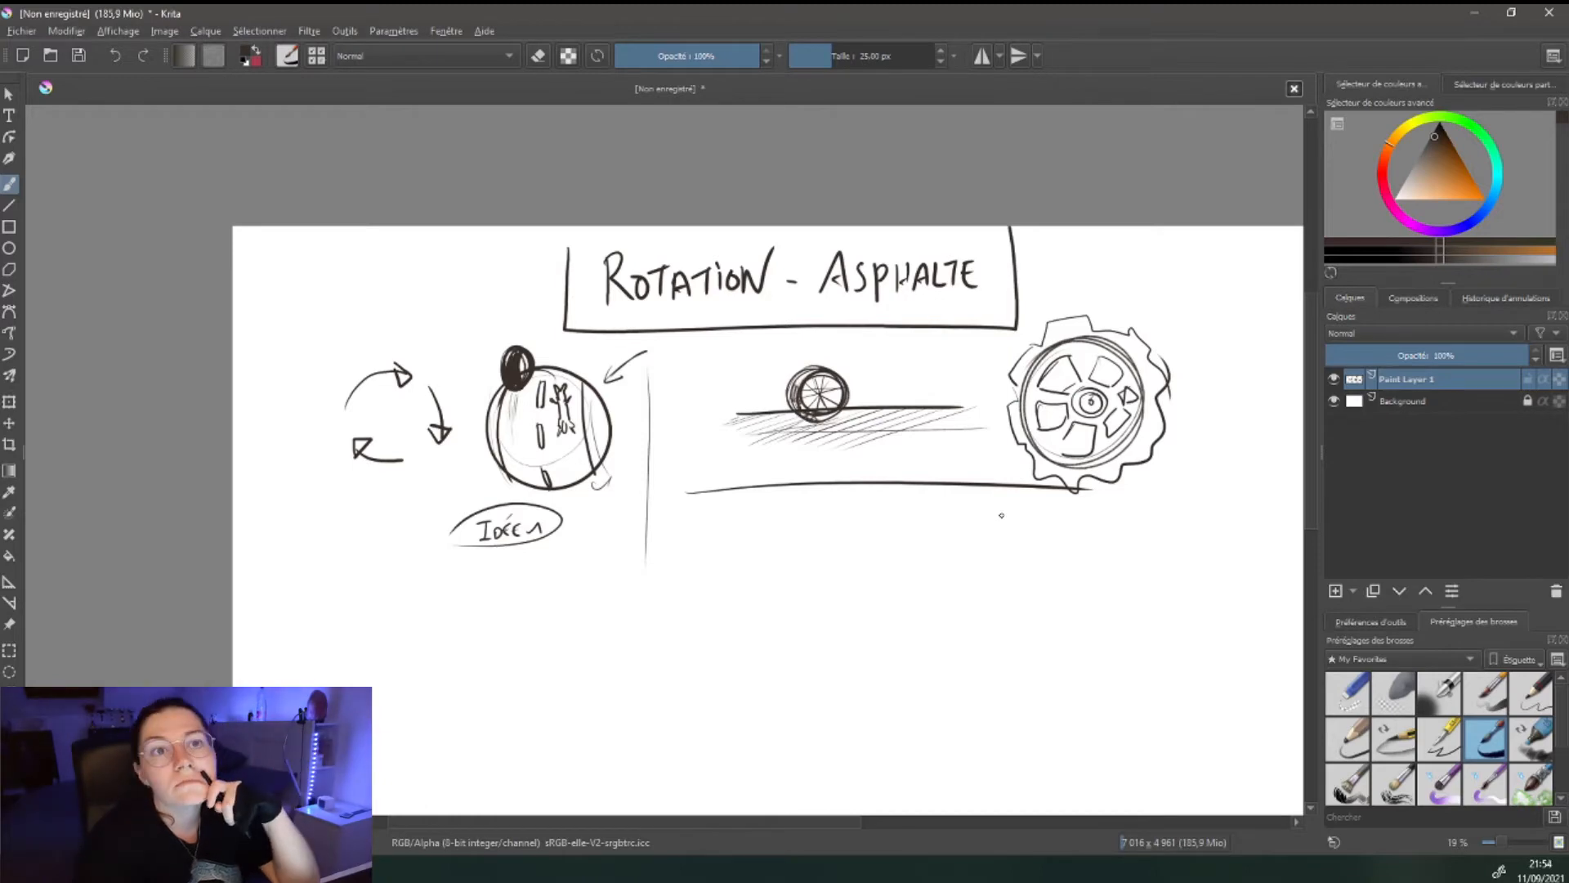
mouse_move(1009, 383)
left_mouse_down()
mouse_move(1099, 322)
mouse_move(1165, 421)
mouse_move(1038, 478)
mouse_move(1009, 400)
left_mouse_up()
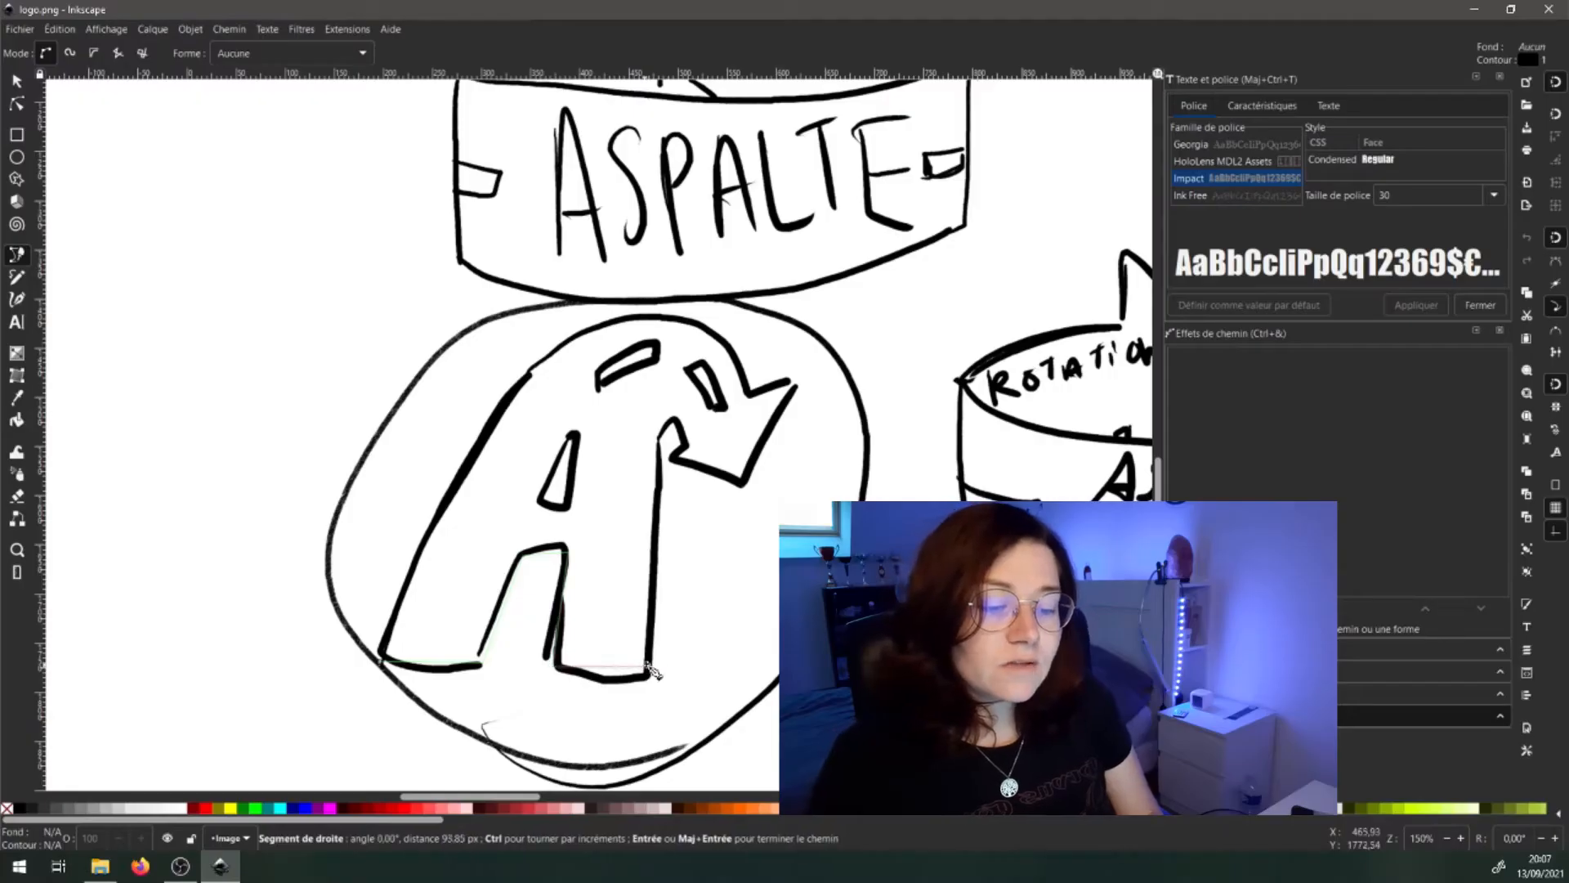
- Lock the sketch layer, add a layer named 'vector', and fade the sketch to about 43% opacity
left_click(653, 670)
left_click(663, 434)
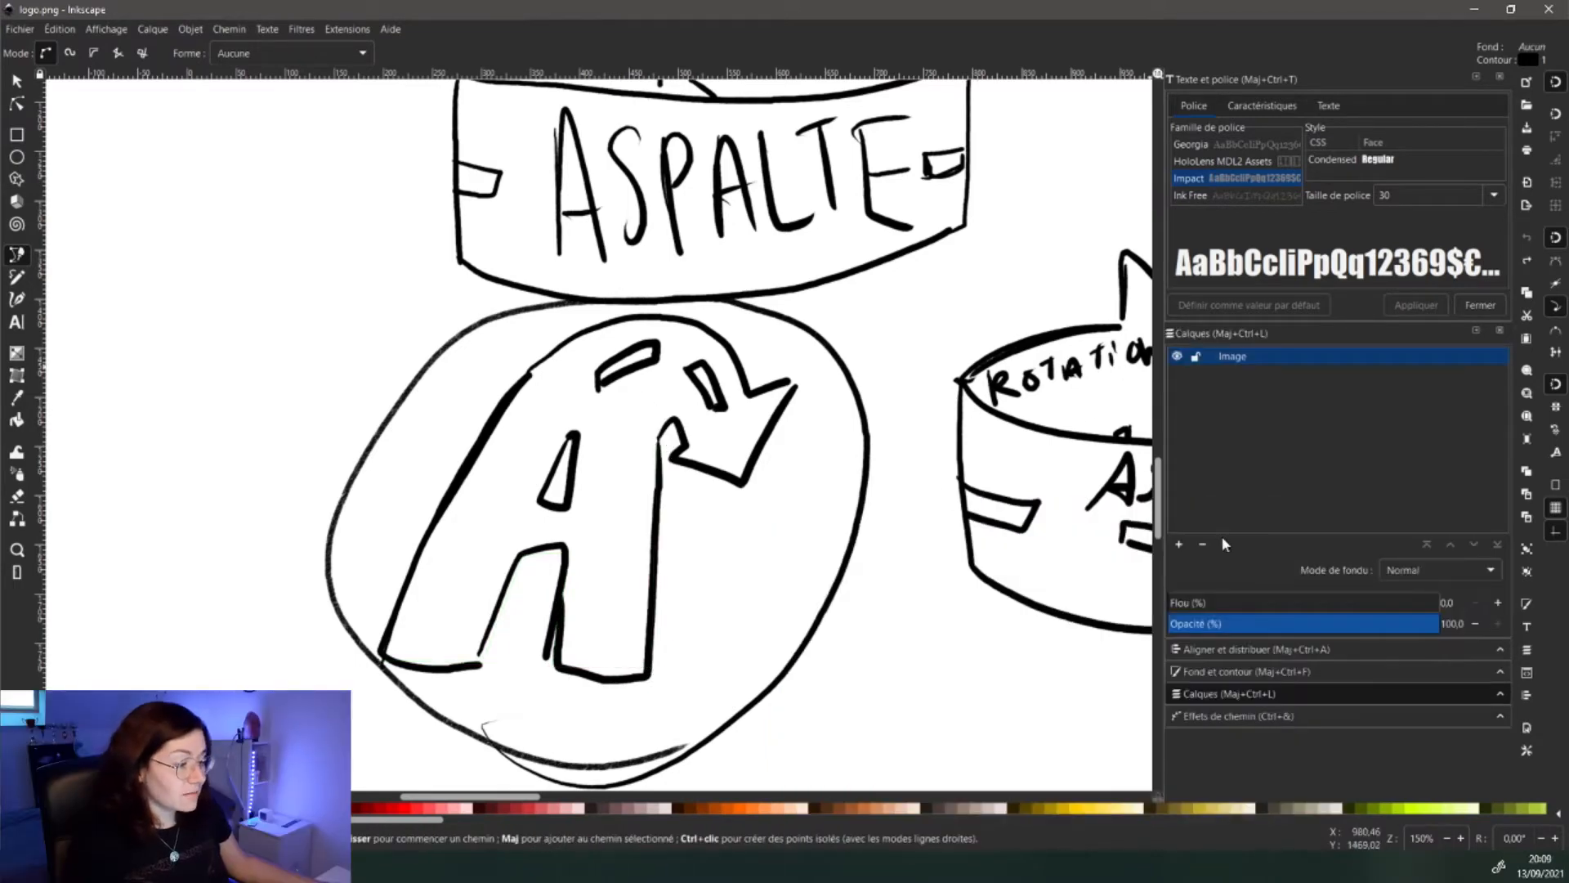
left_click(1195, 356)
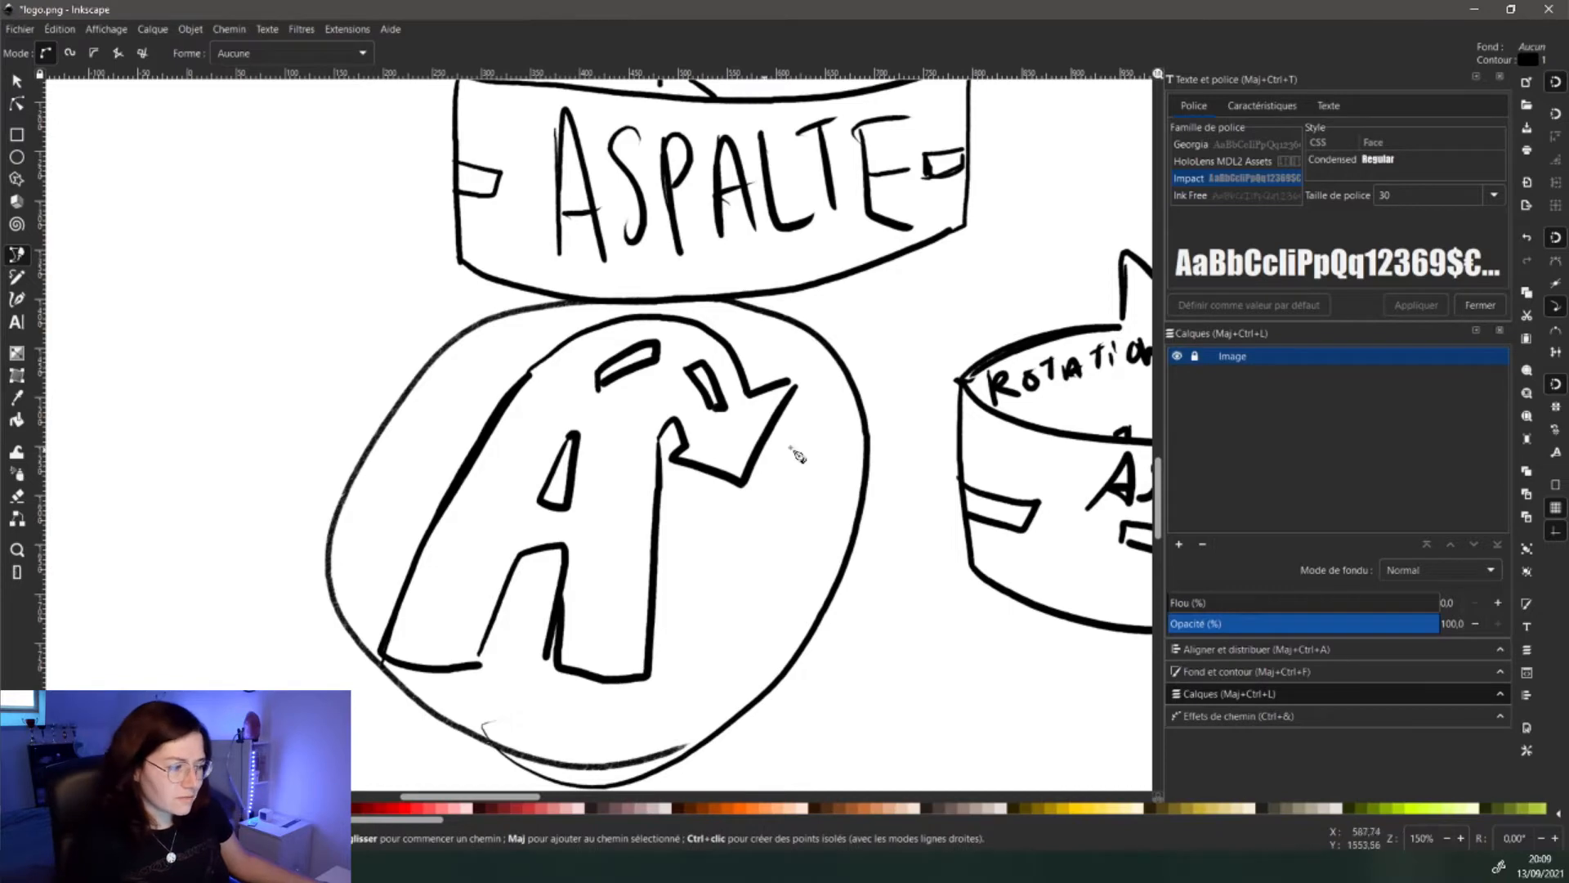
left_click(1179, 544)
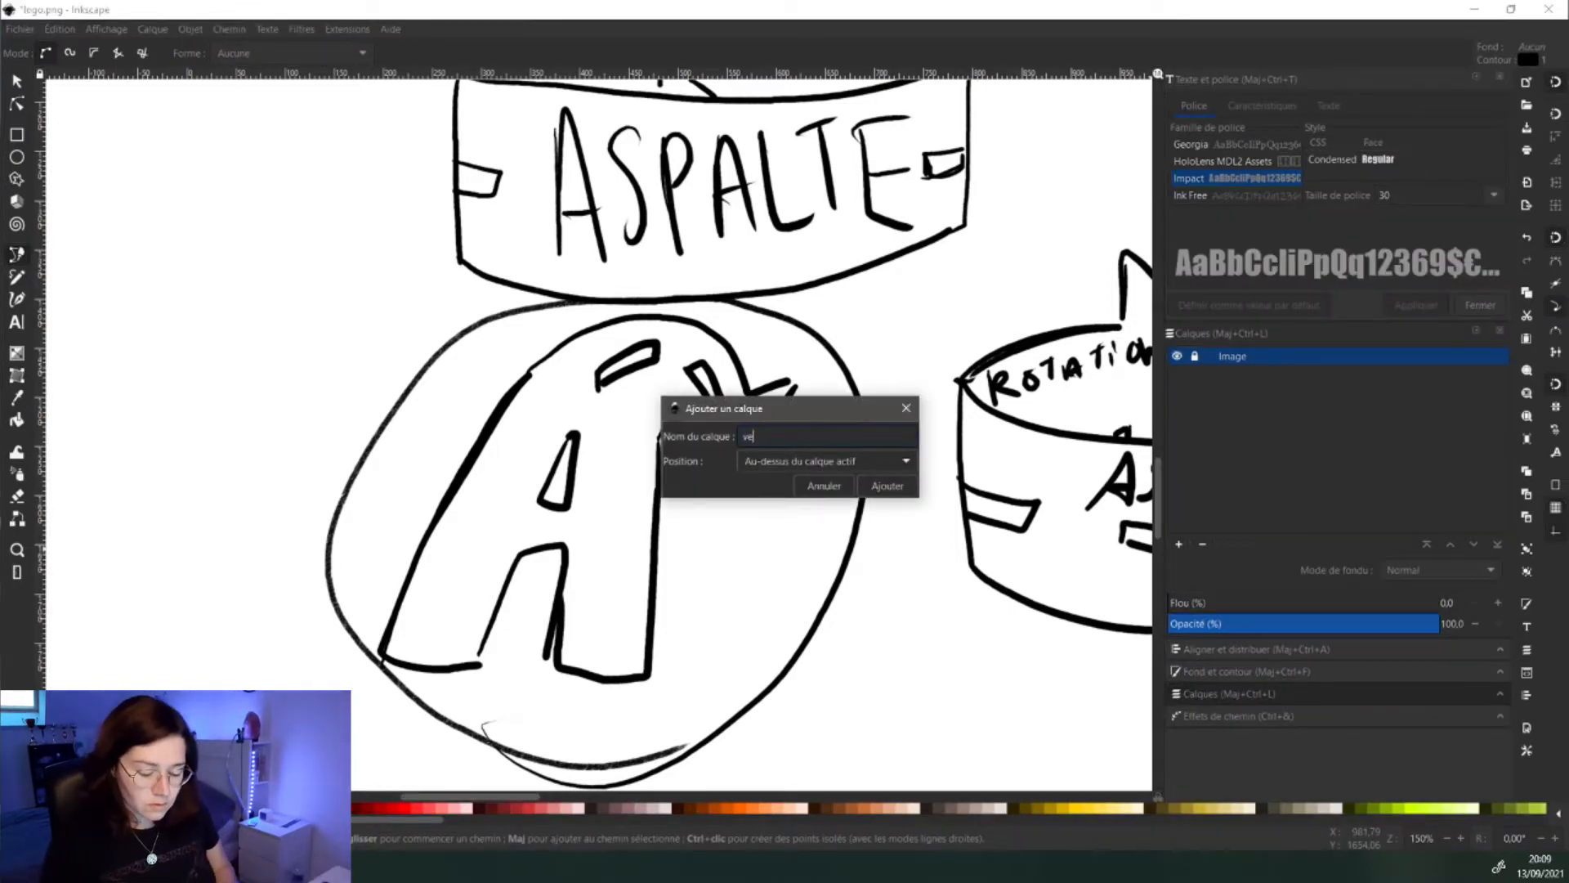
key("Return")
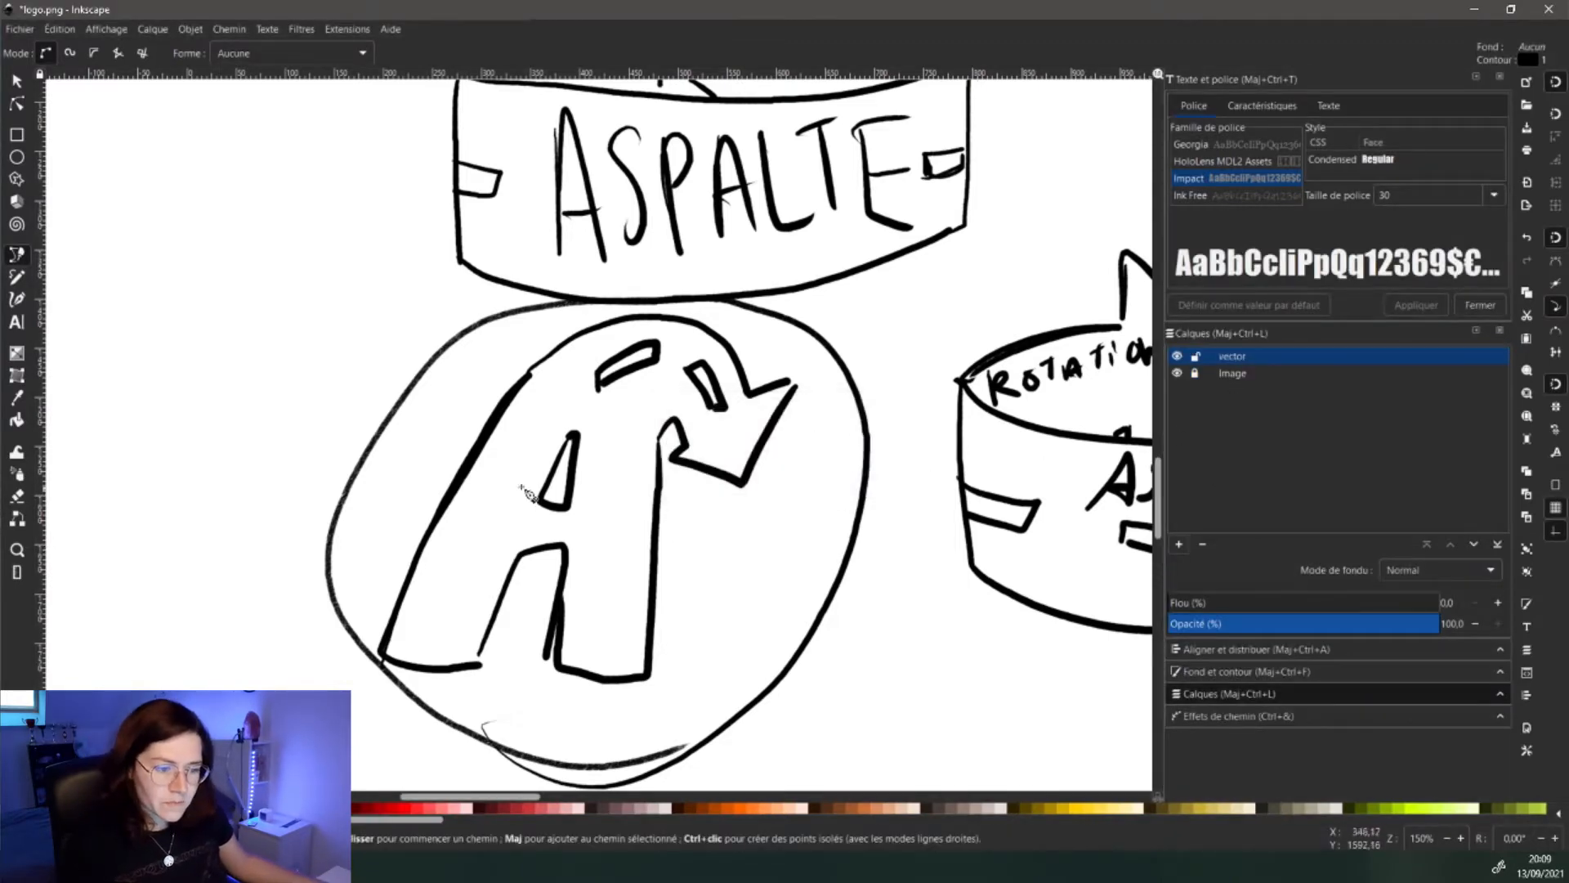
left_click(1257, 374)
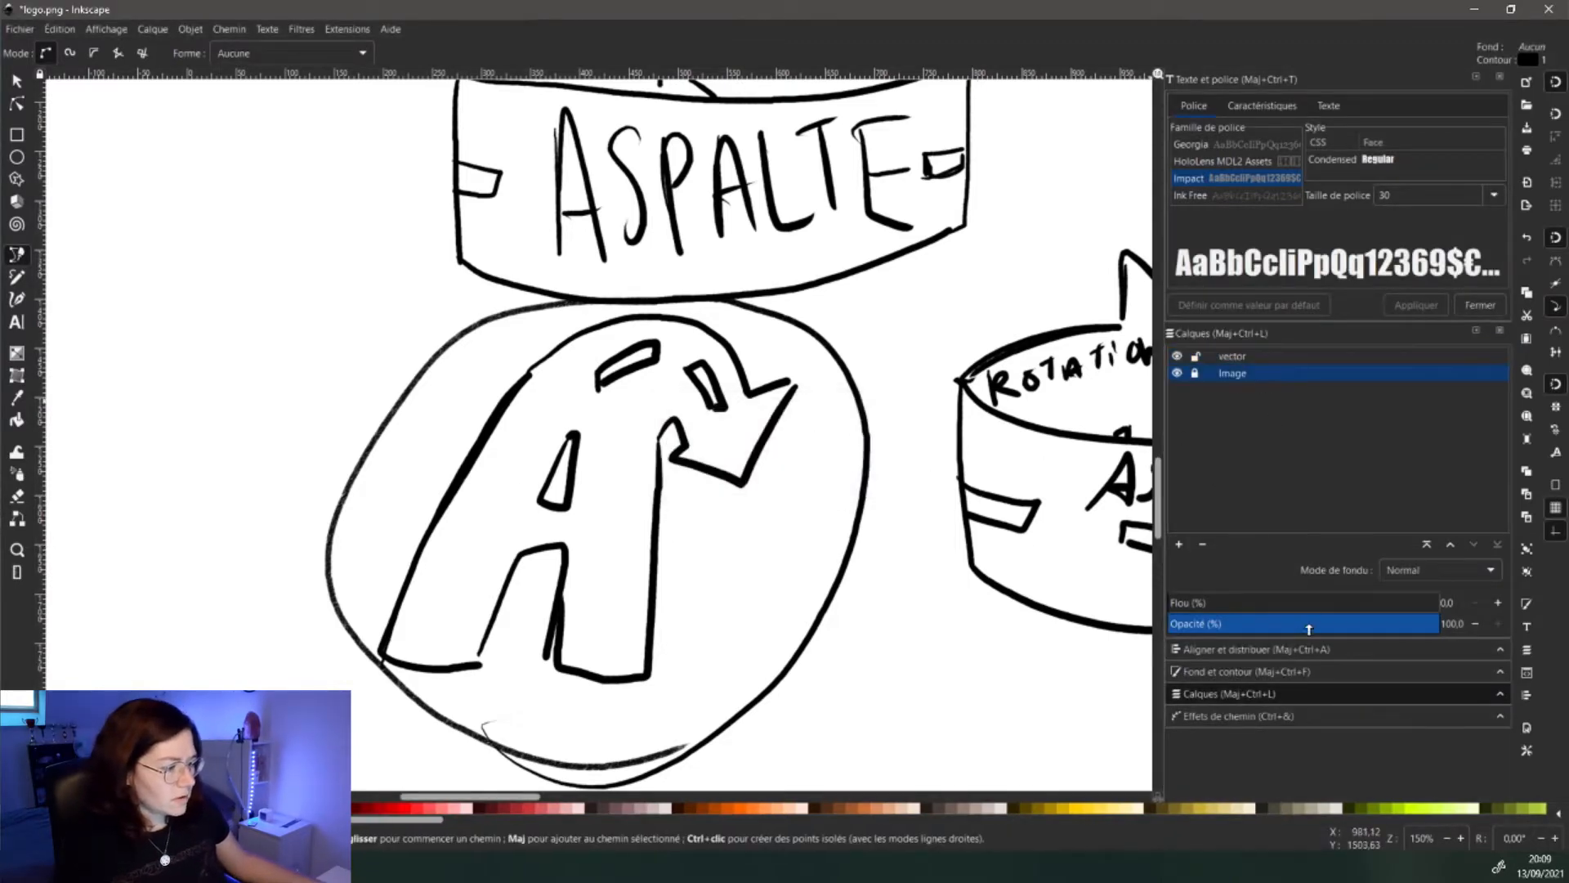
left_click_drag(1308, 628, 1281, 627)
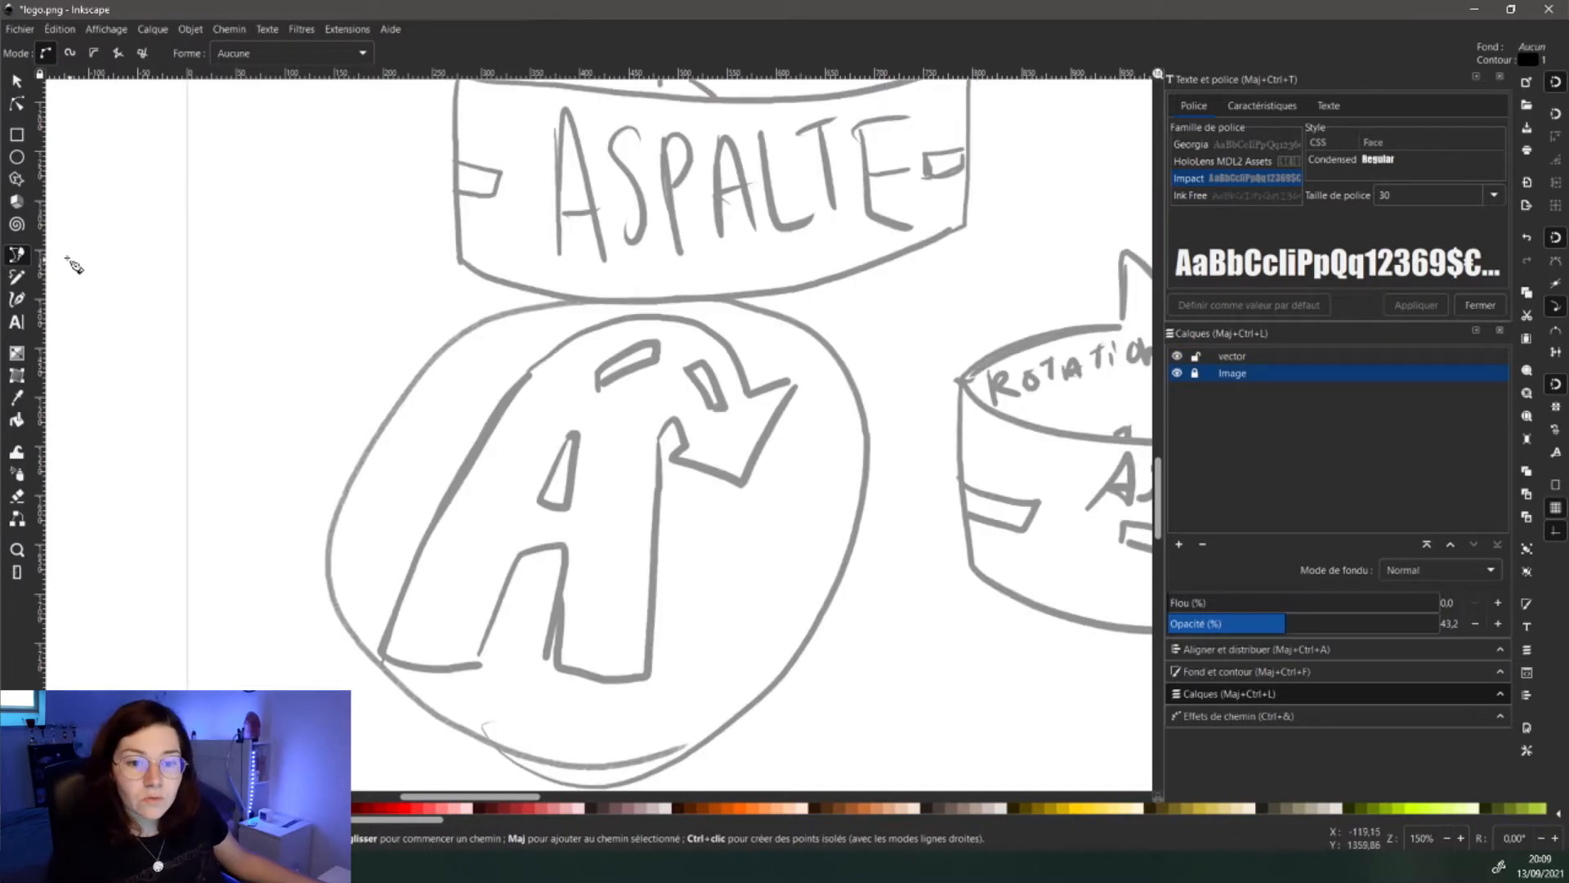
- On the vector layer, start tracing the A's base from its bottom-left corner
left_click(385, 657)
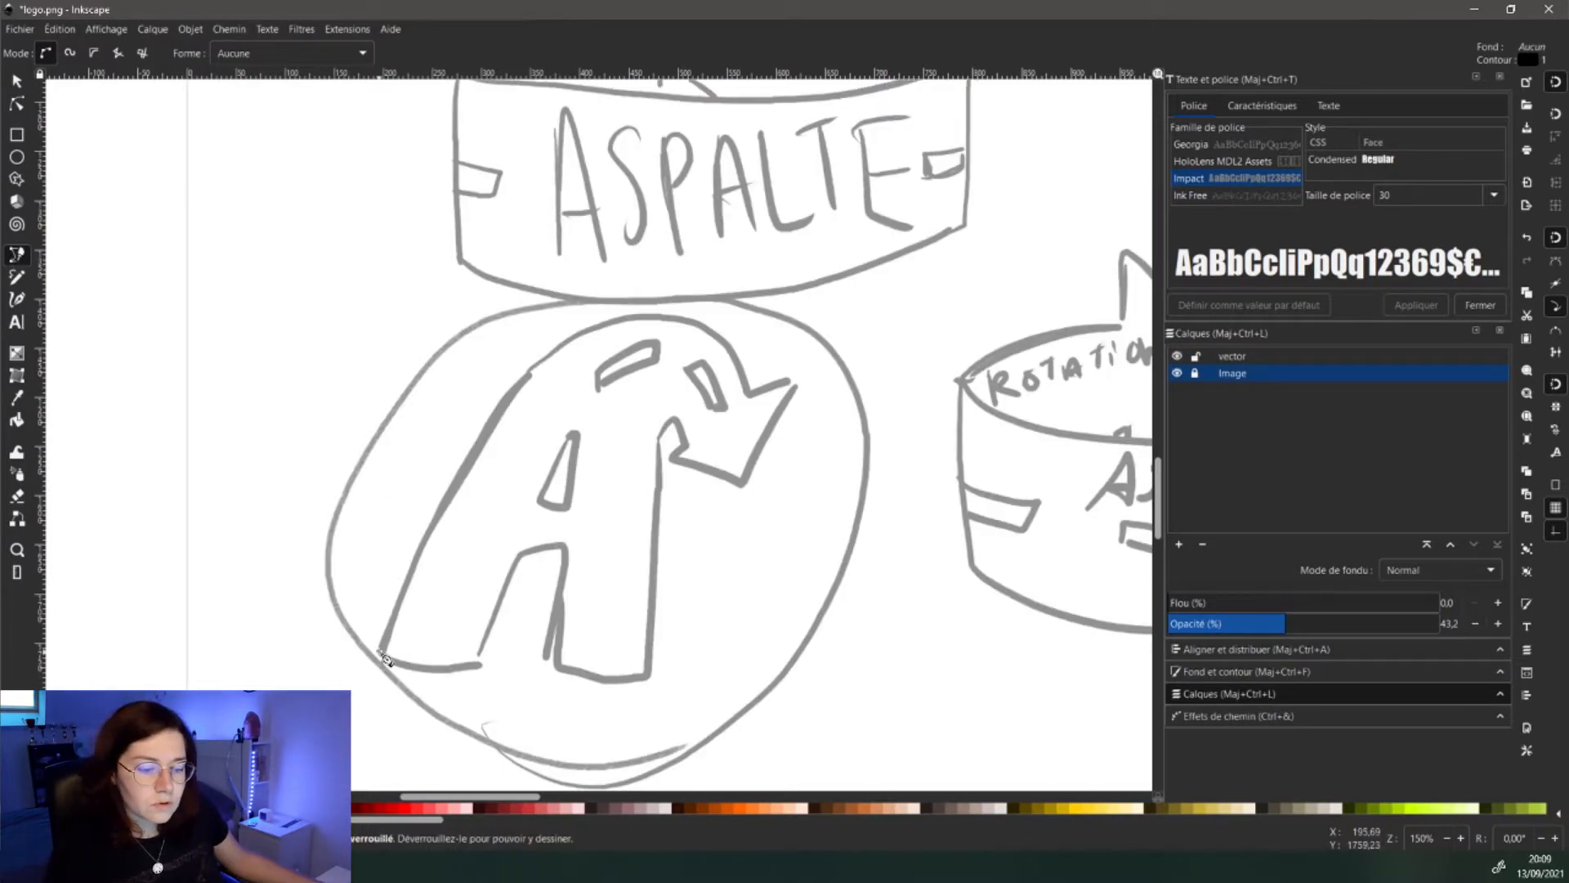
key("ctrl+Page_Up")
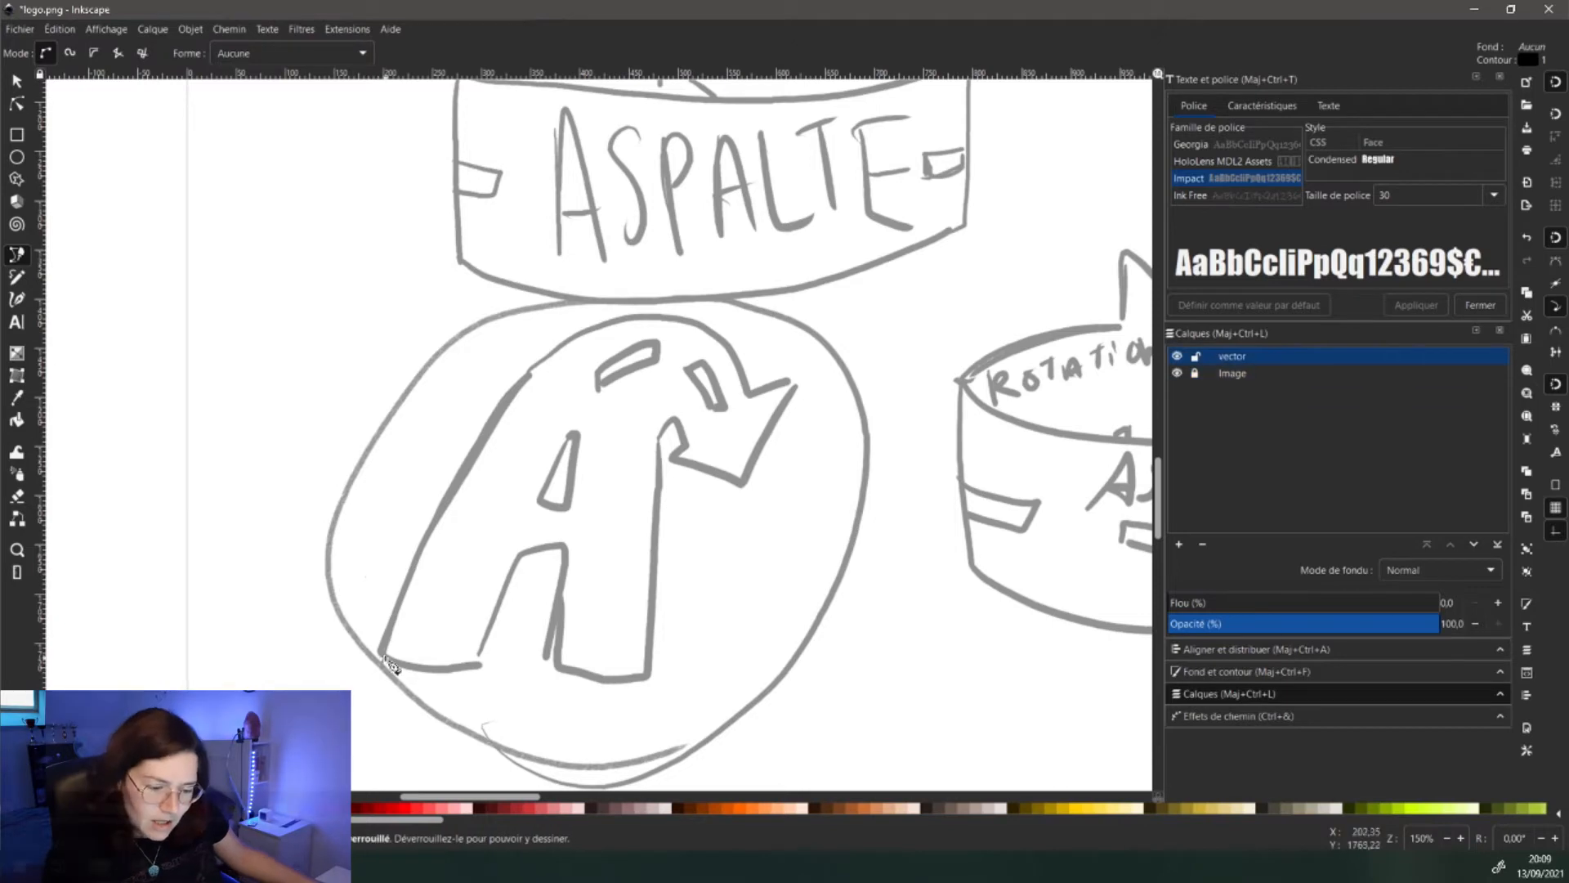
left_click(381, 663)
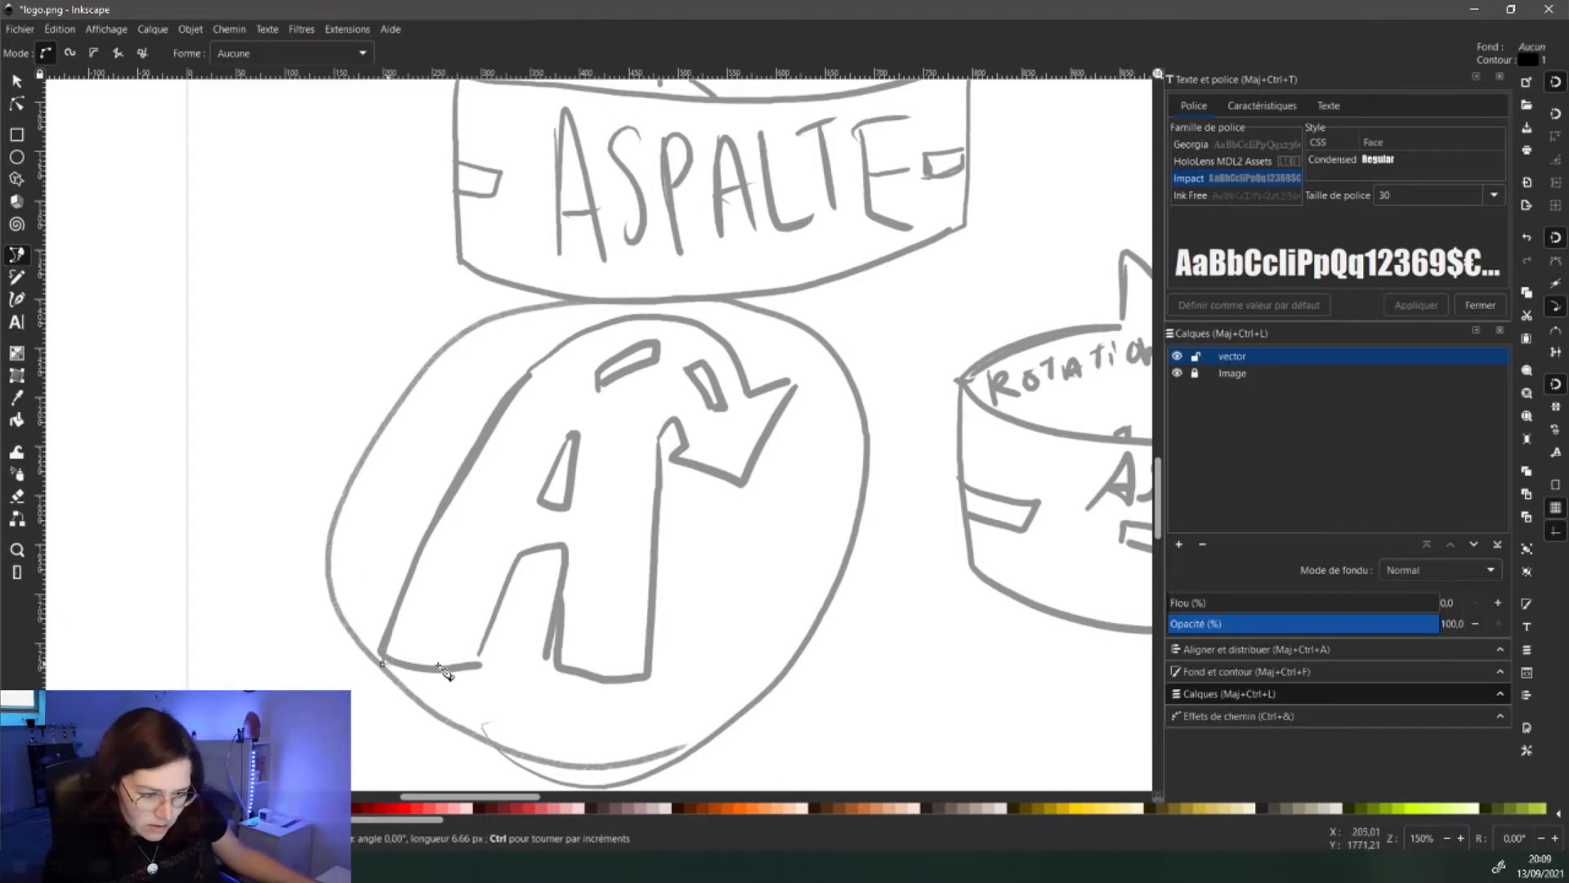
left_click(483, 665)
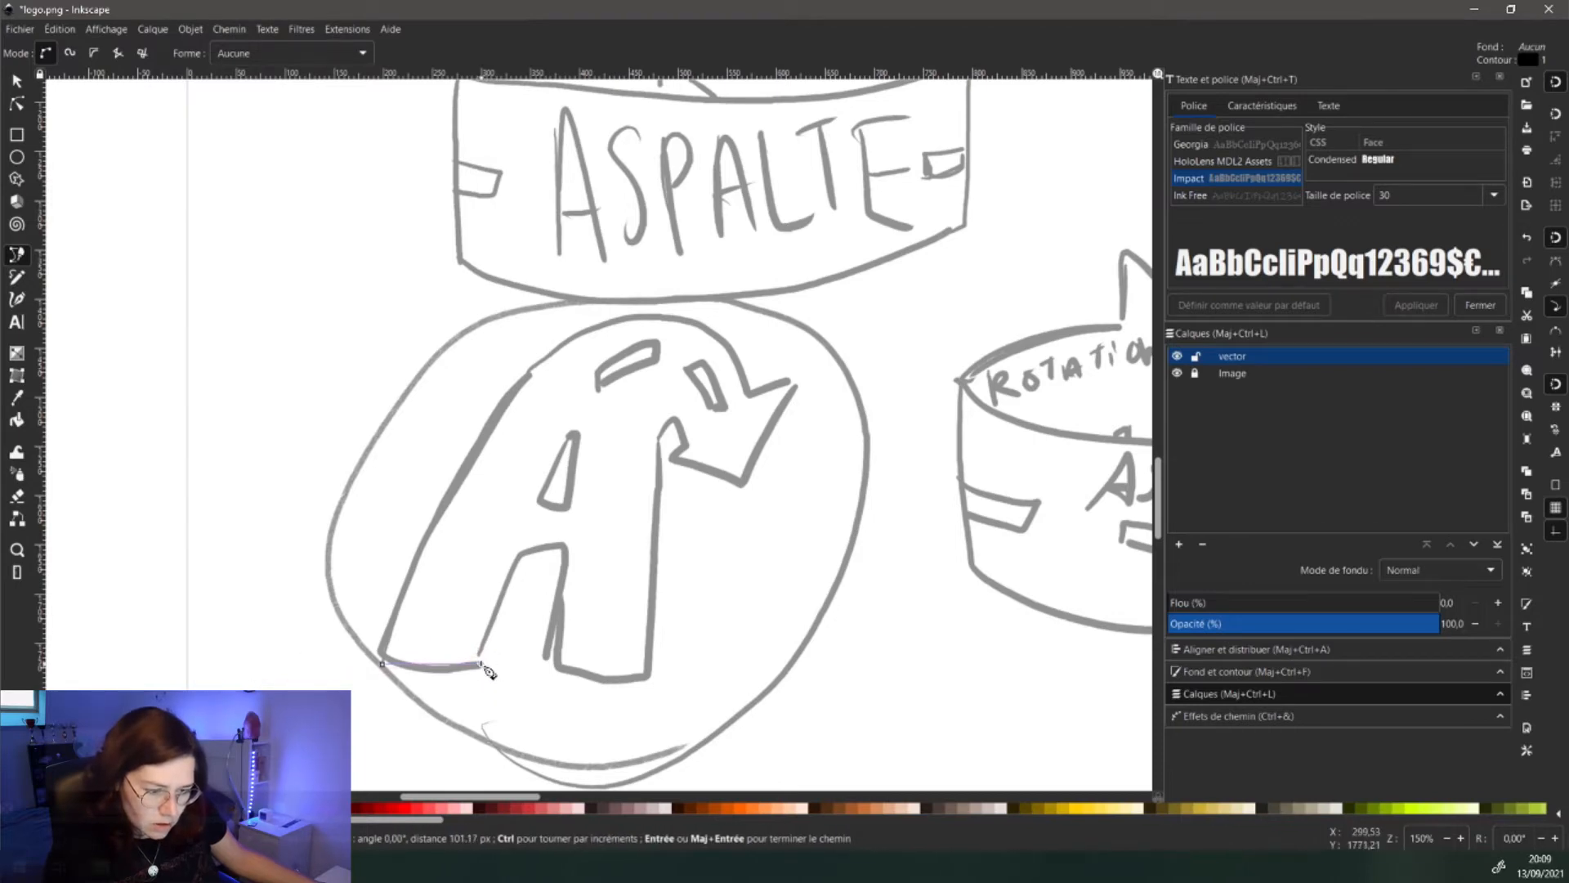
- Trace the A's inner leg, inner gap and right leg up to the arrow's base
left_click(519, 556)
left_click(565, 545)
left_click(551, 665)
left_click(651, 665)
left_click(659, 439)
left_click(673, 419)
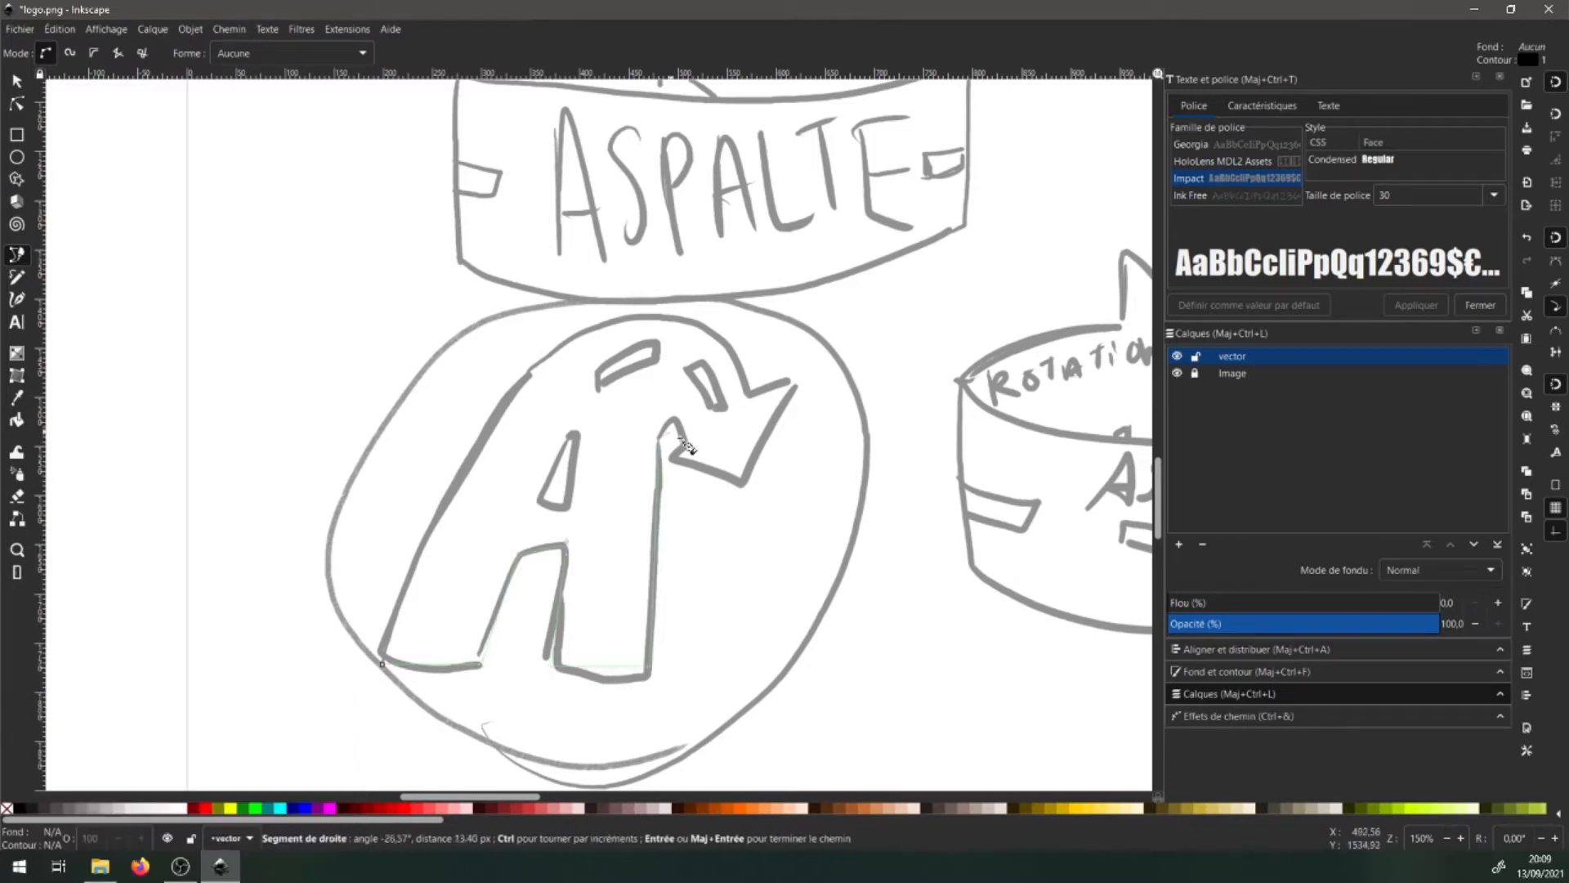
double_click(689, 442)
- Trace around the arrowhead and the A's rounded top, closing the outline at its start
left_click(689, 443)
left_click(672, 458)
left_click(742, 483)
left_click(797, 380)
left_click(753, 392)
left_click_drag(528, 376, 346, 530)
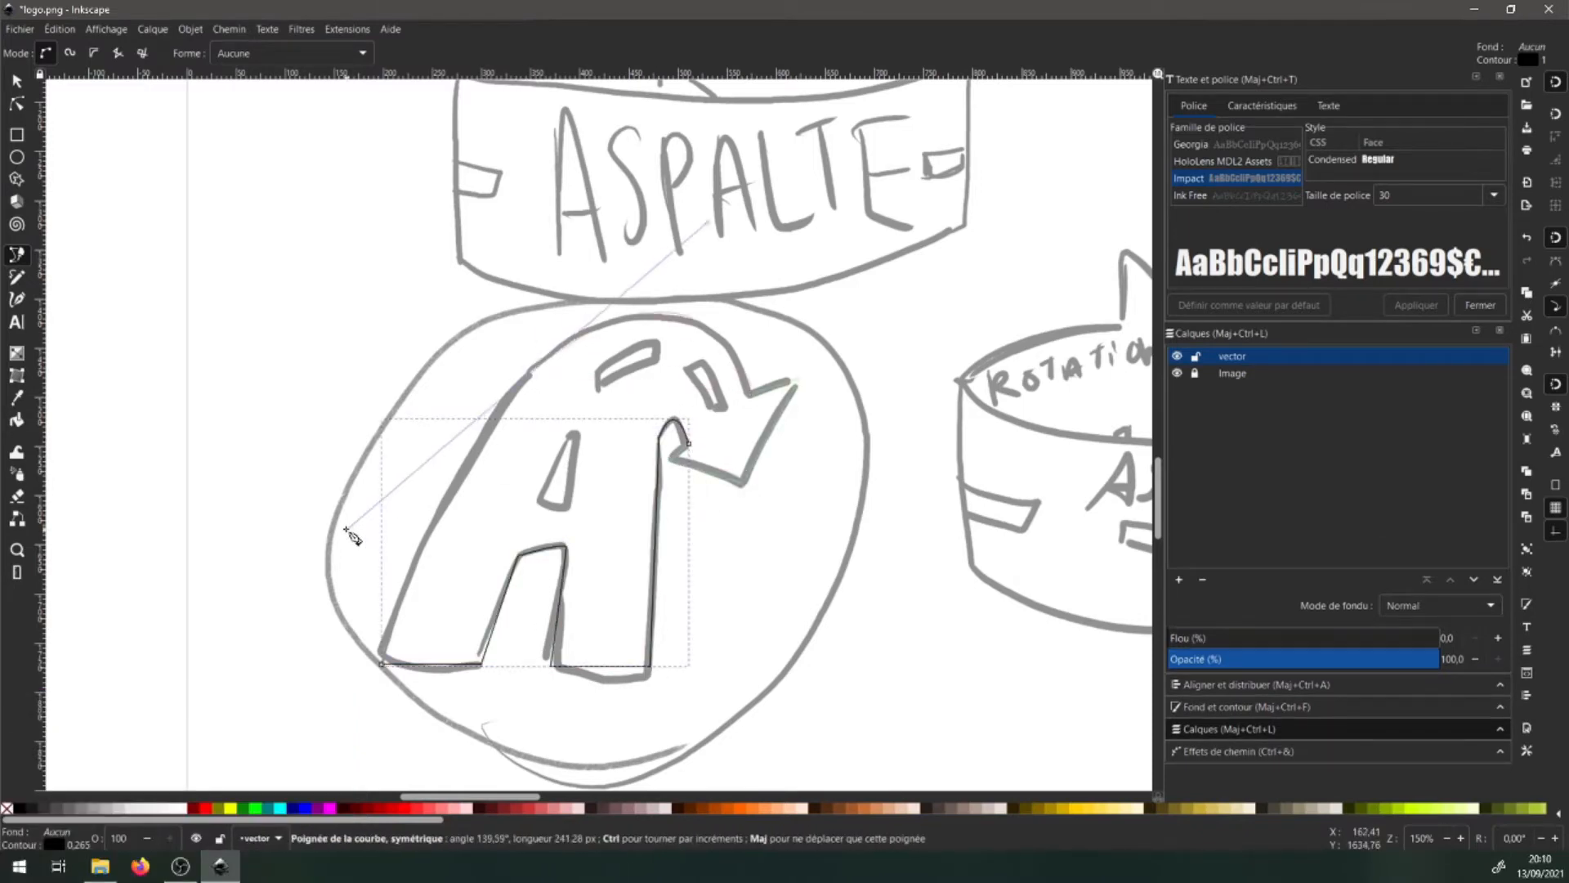
key("Return")
left_click(527, 376)
left_click(384, 660)
- Give the closed A a flat near-black brown fill (191511ff)
key("s")
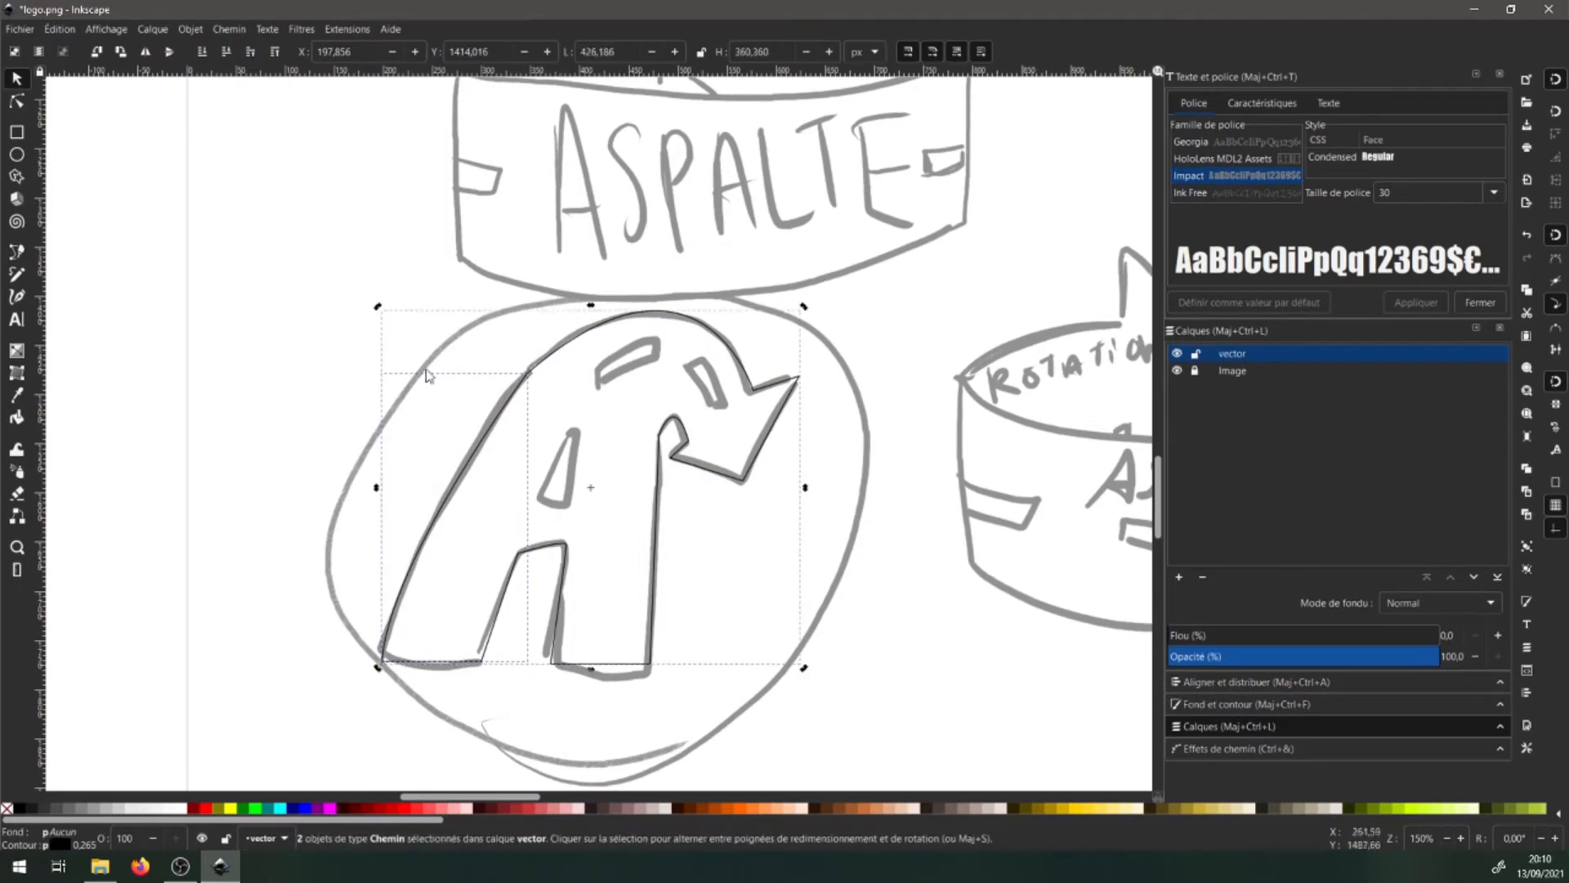
left_click(16, 253)
left_click(1504, 670)
left_click(1207, 389)
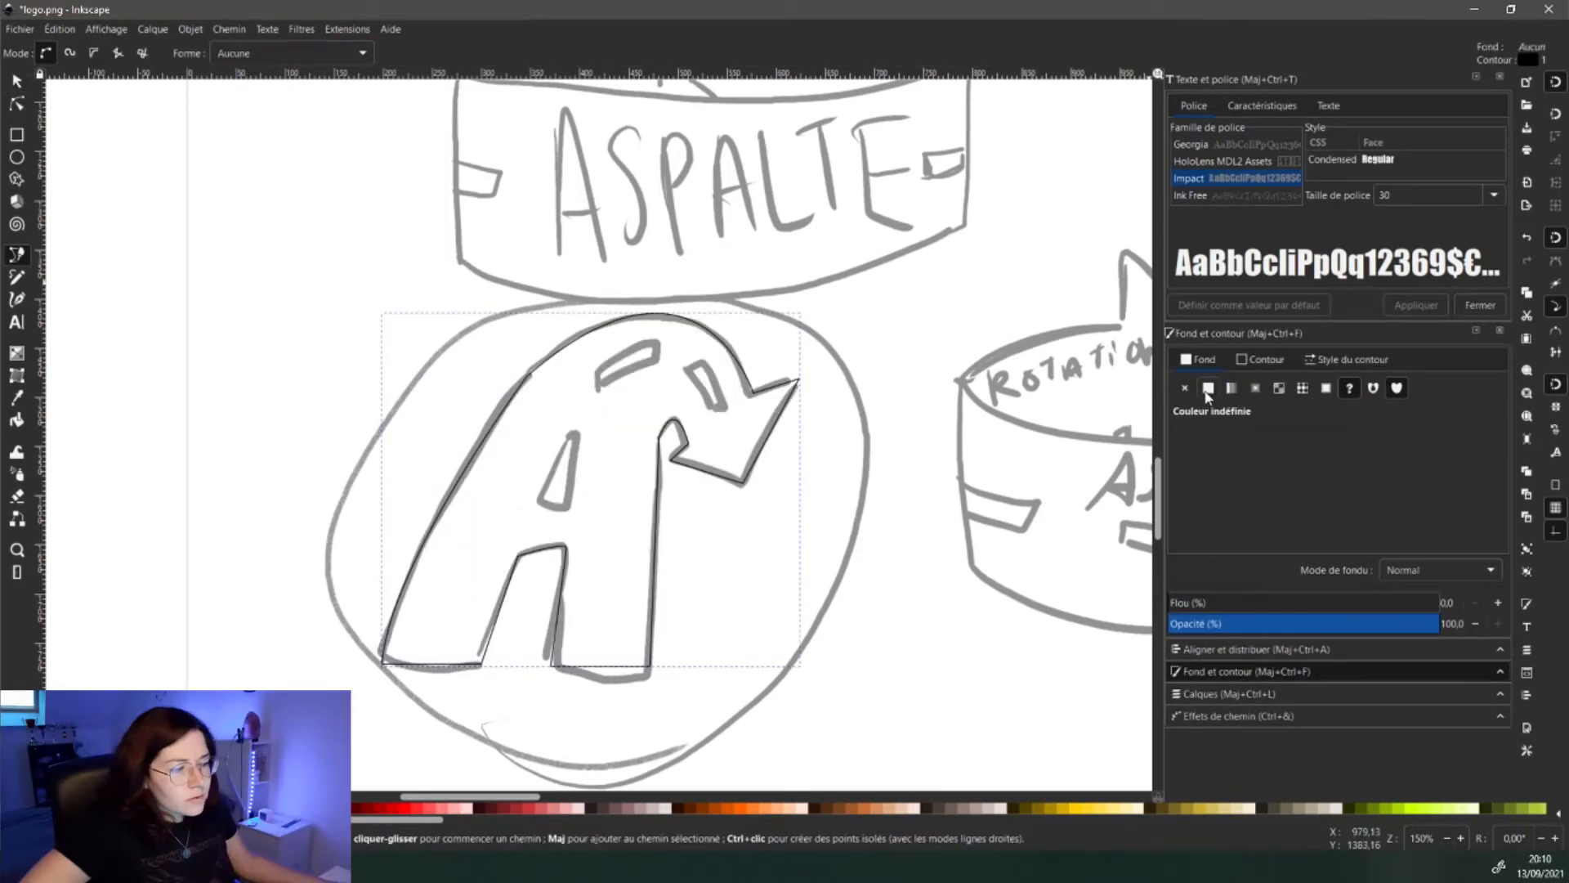
left_click(1208, 388)
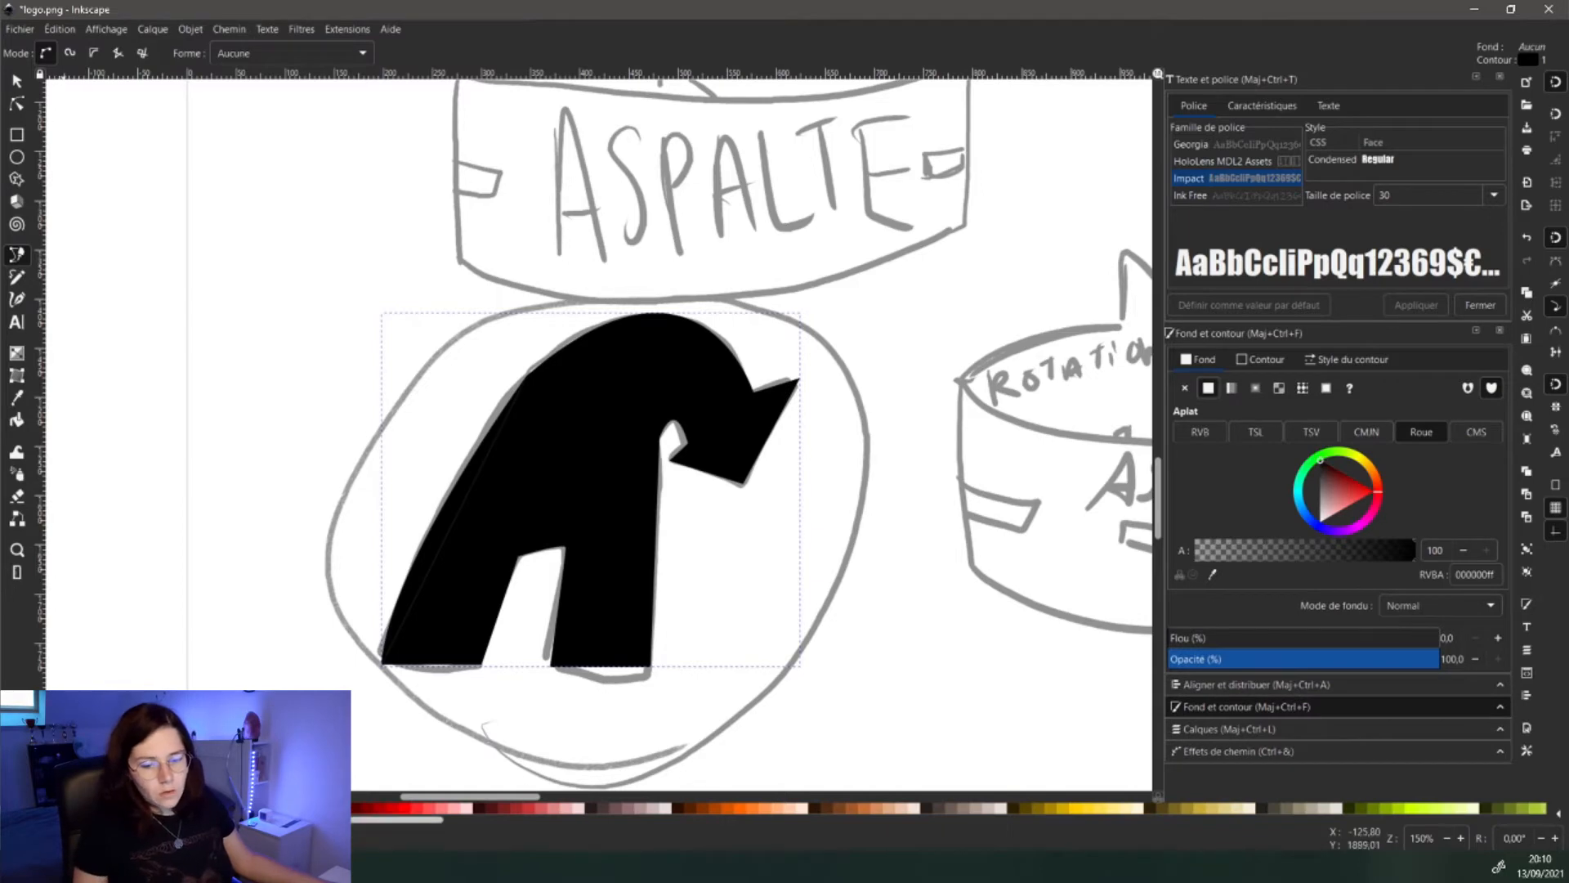
left_click(1255, 432)
left_click(1231, 459)
left_click_drag(1231, 462, 1216, 465)
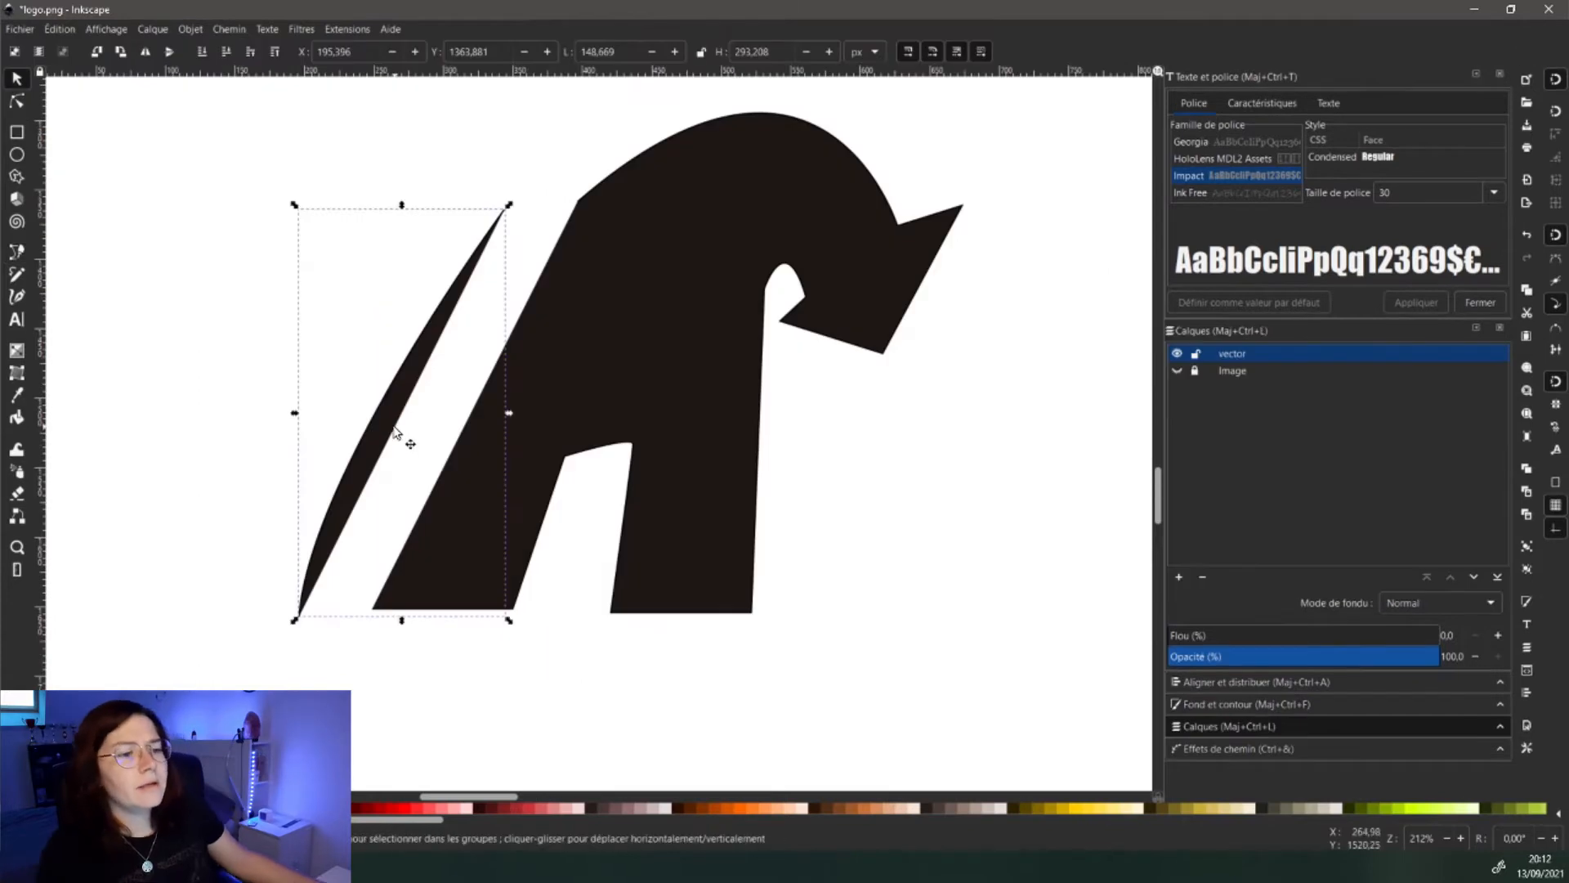
key("ctrl+z")
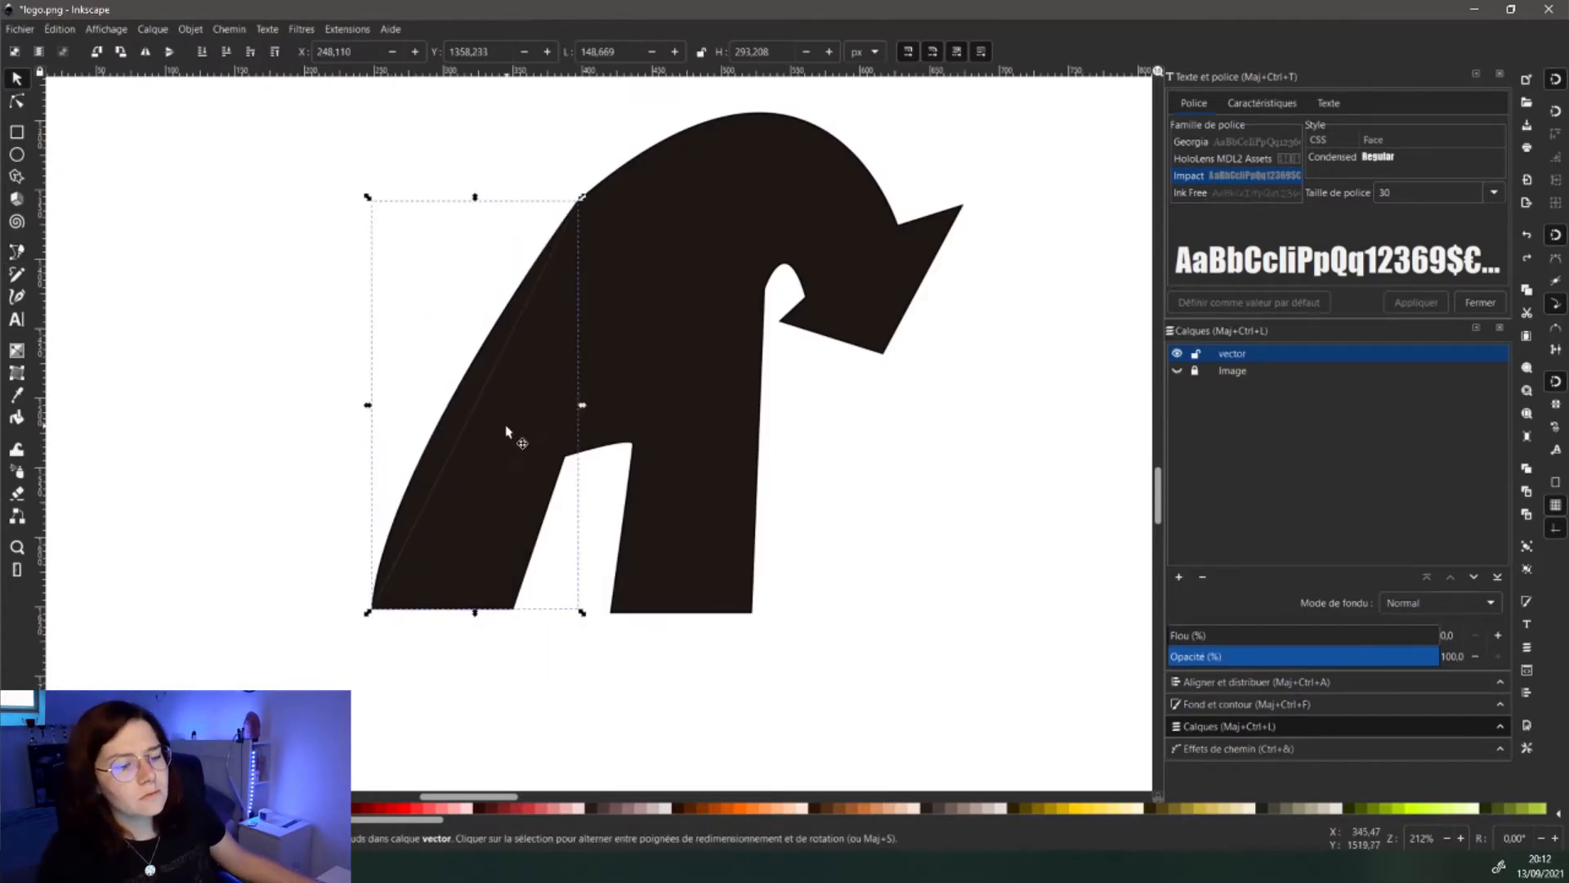
- Union the left sliver and the A into one shape
left_click(641, 352, "shift")
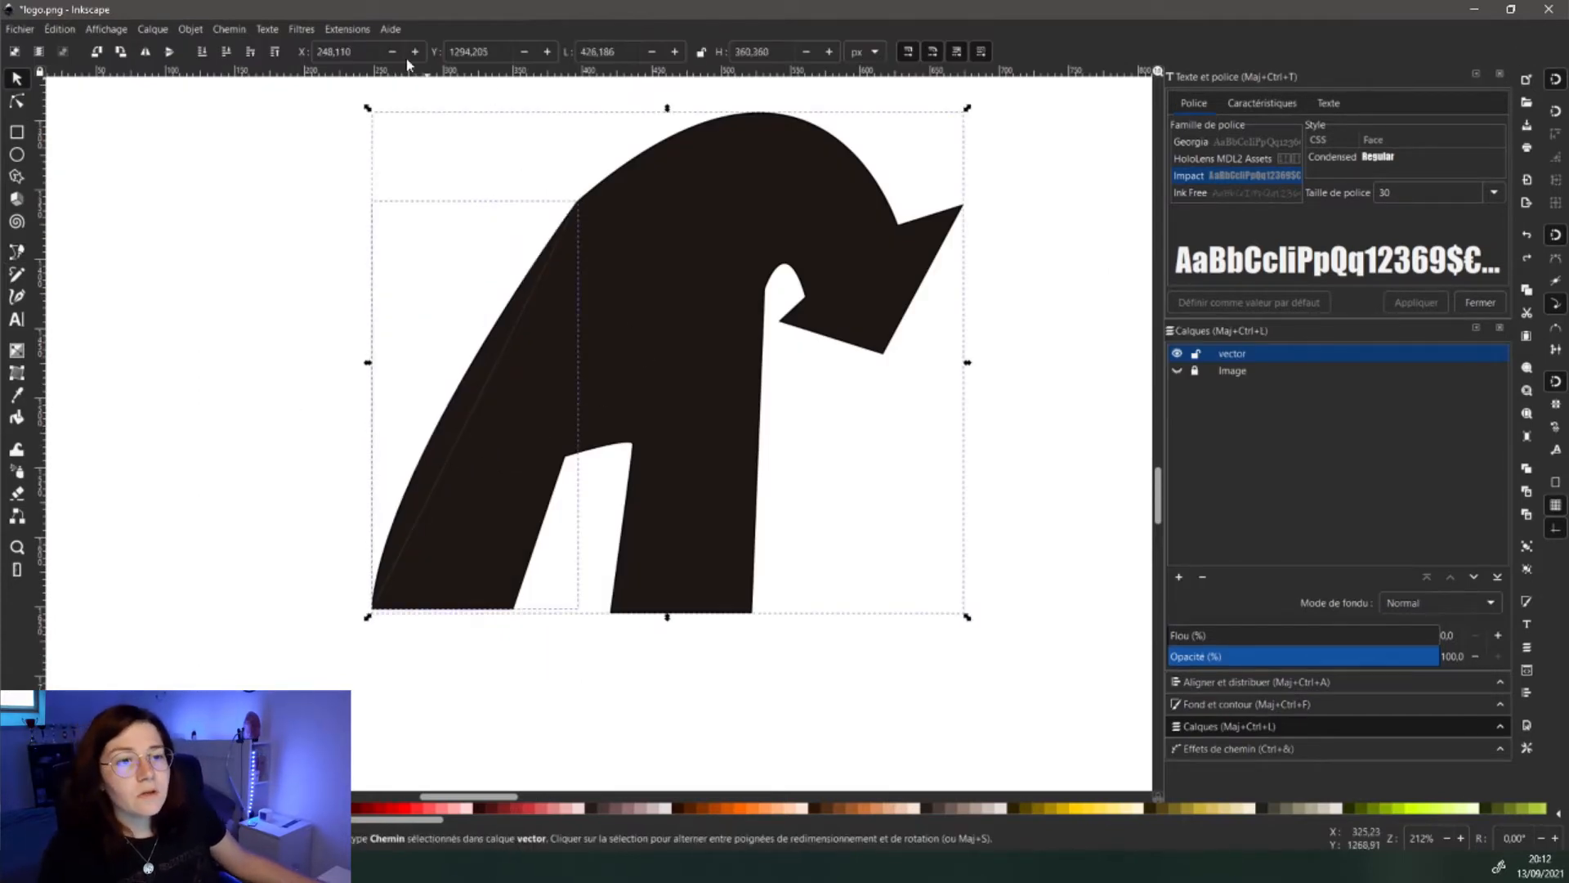
left_click(219, 30)
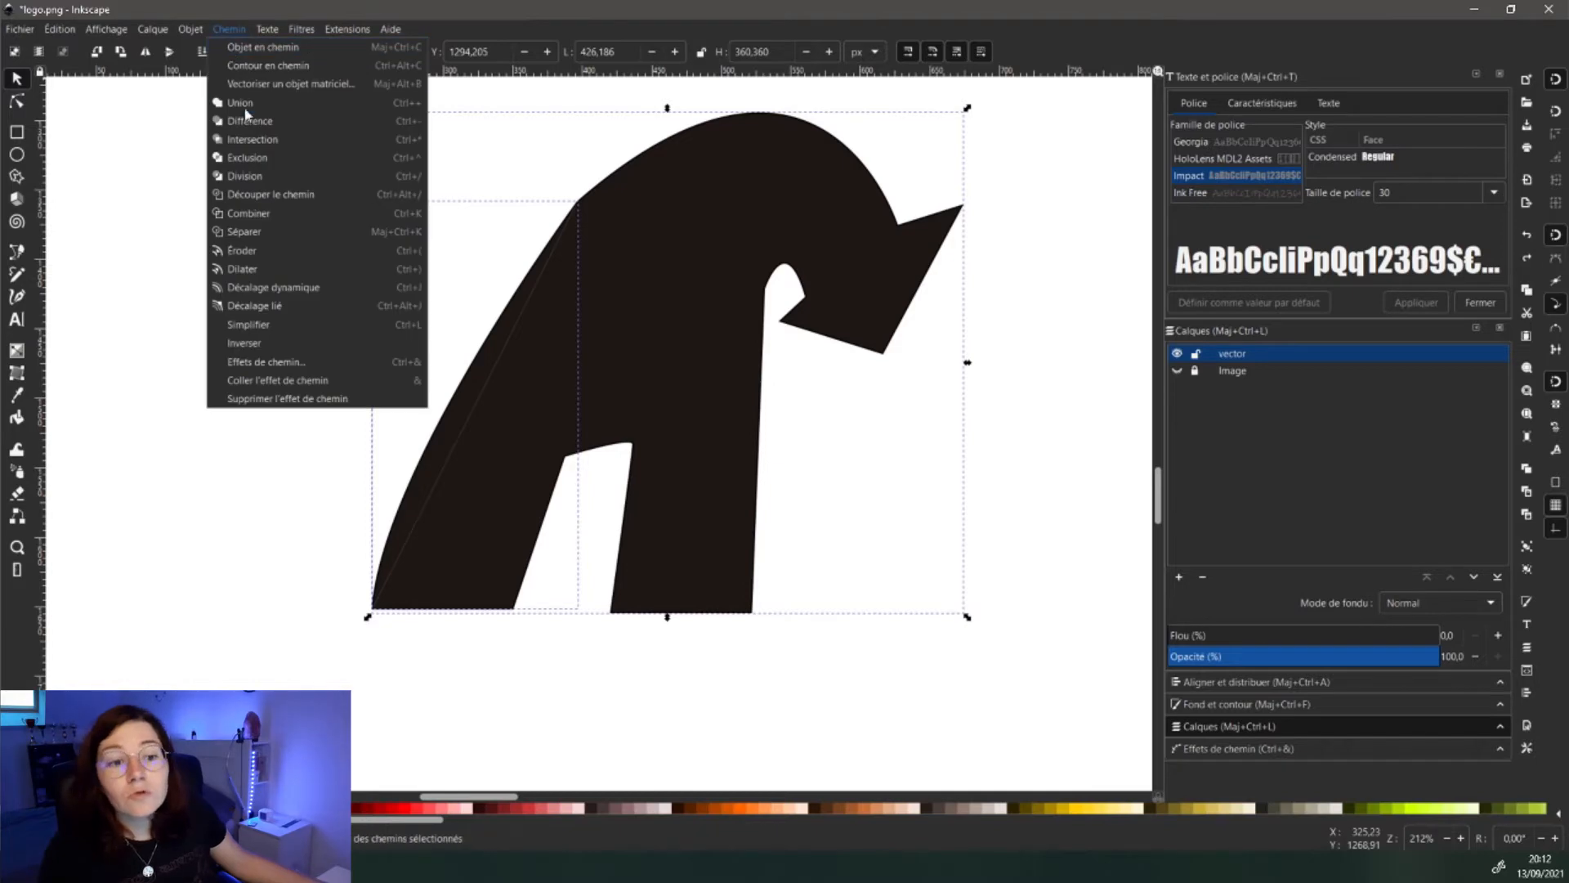
left_click(249, 107)
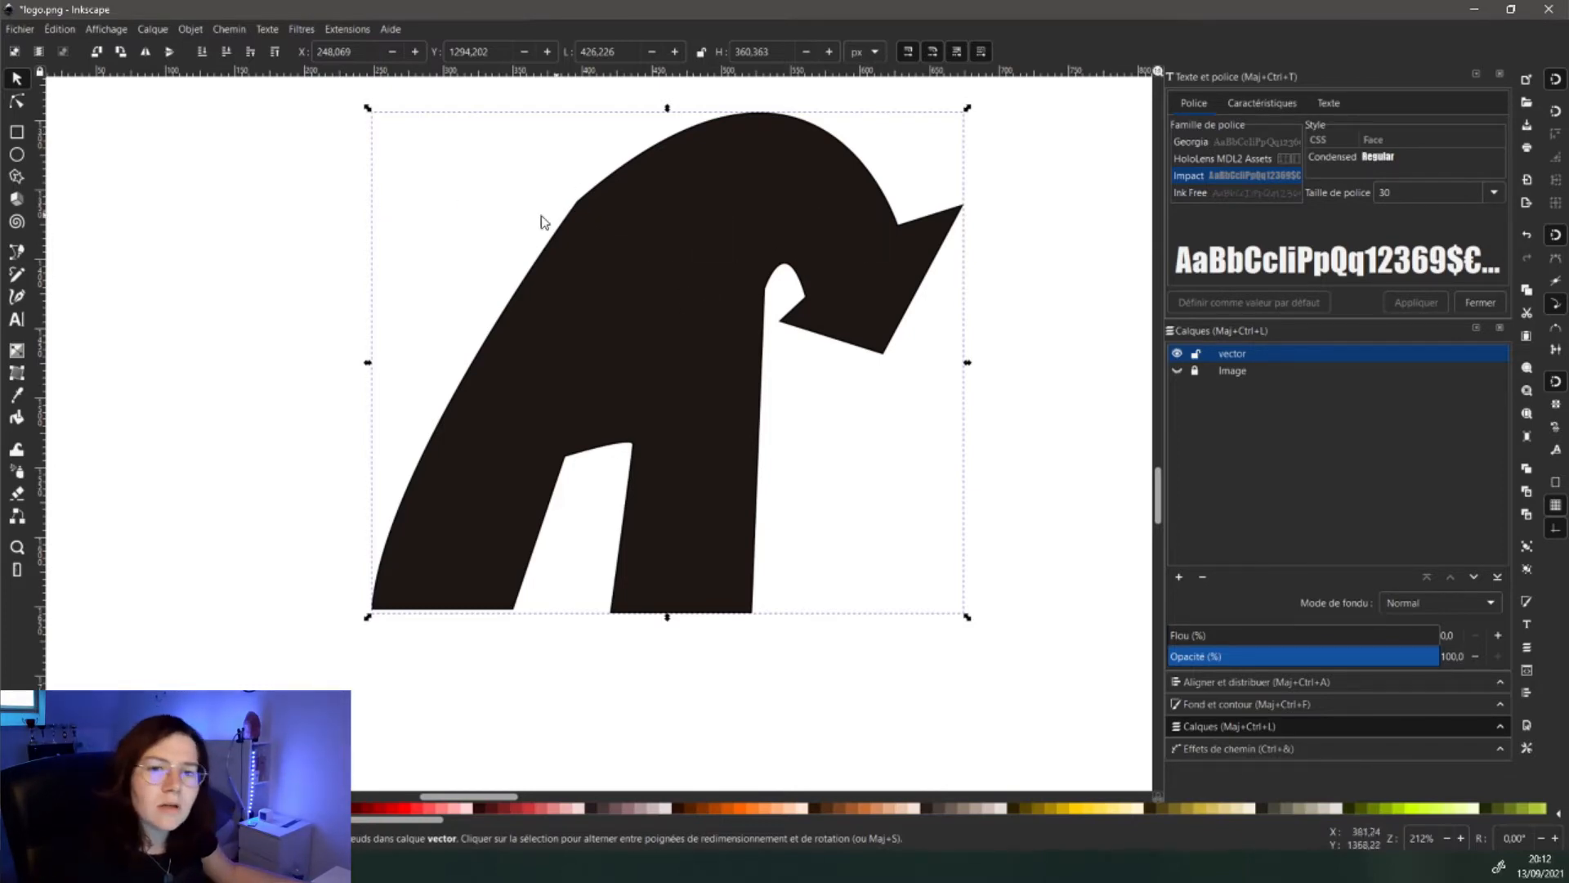
- Reshape the A's upper-left node and top arc with the Node tool
key("n")
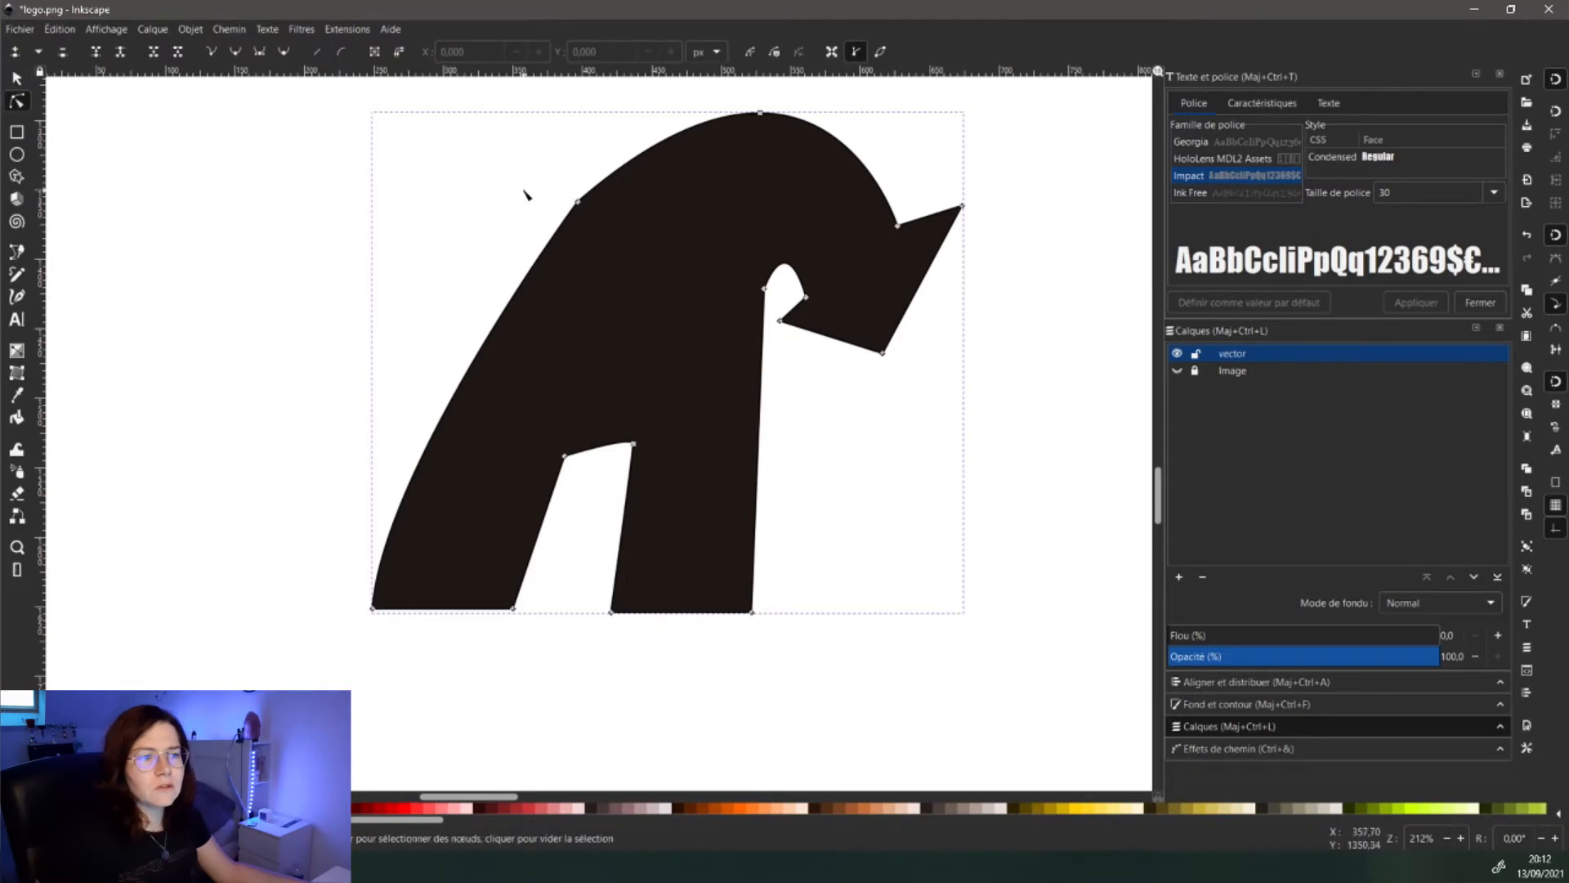
scroll(600, 187, "up", 4)
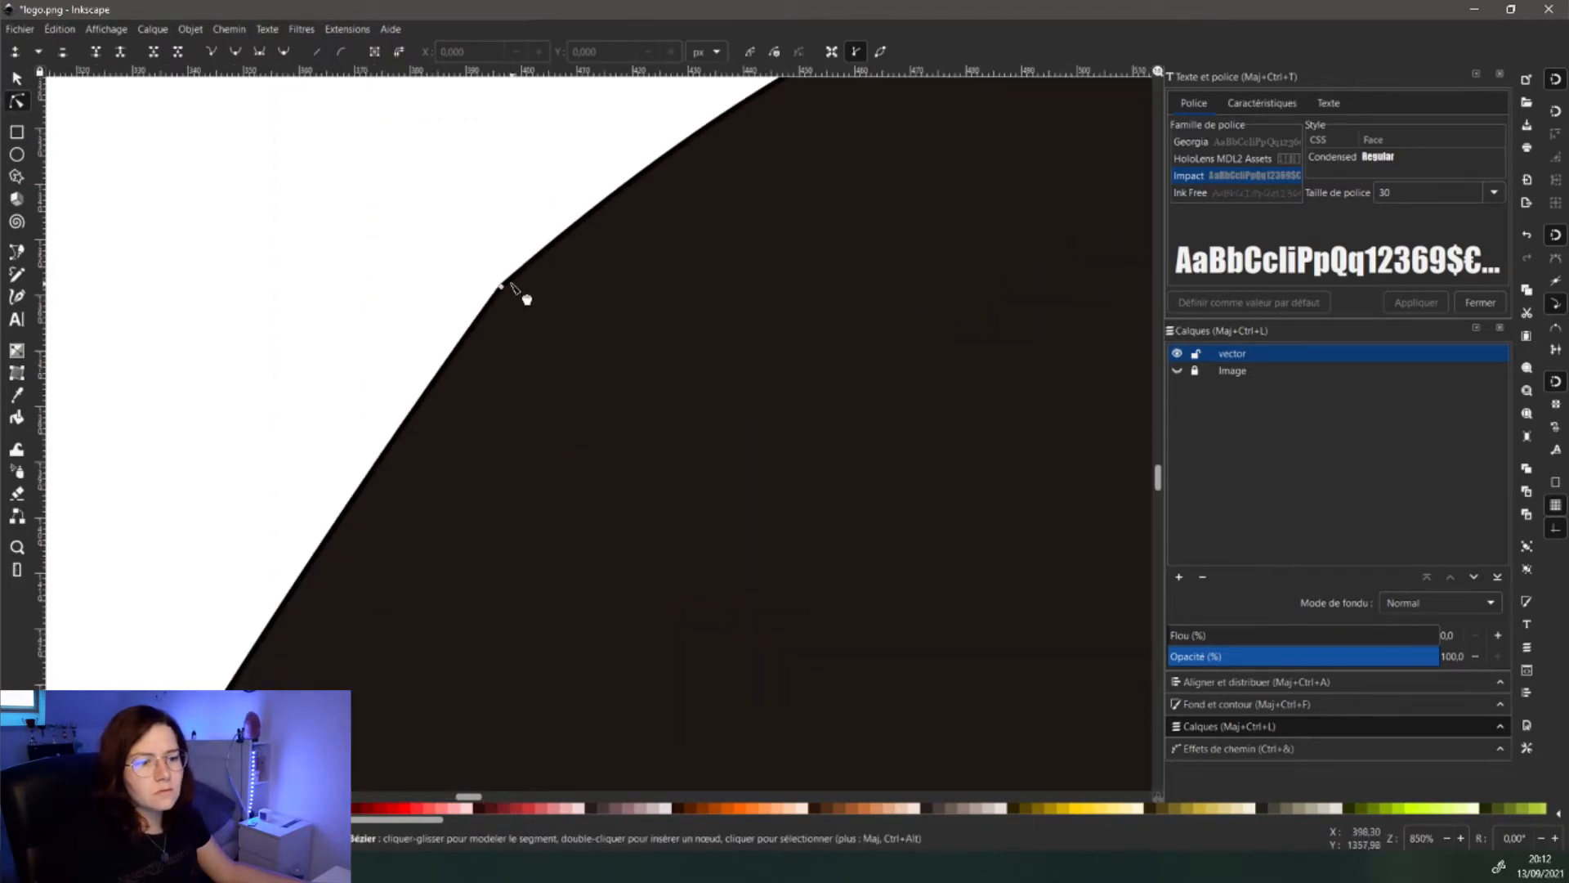
scroll(515, 286, "down", 3)
left_click_drag(513, 284, 530, 266)
left_click_drag(610, 189, 587, 178)
scroll(607, 228, "down", 3)
scroll(605, 235, "down", 2)
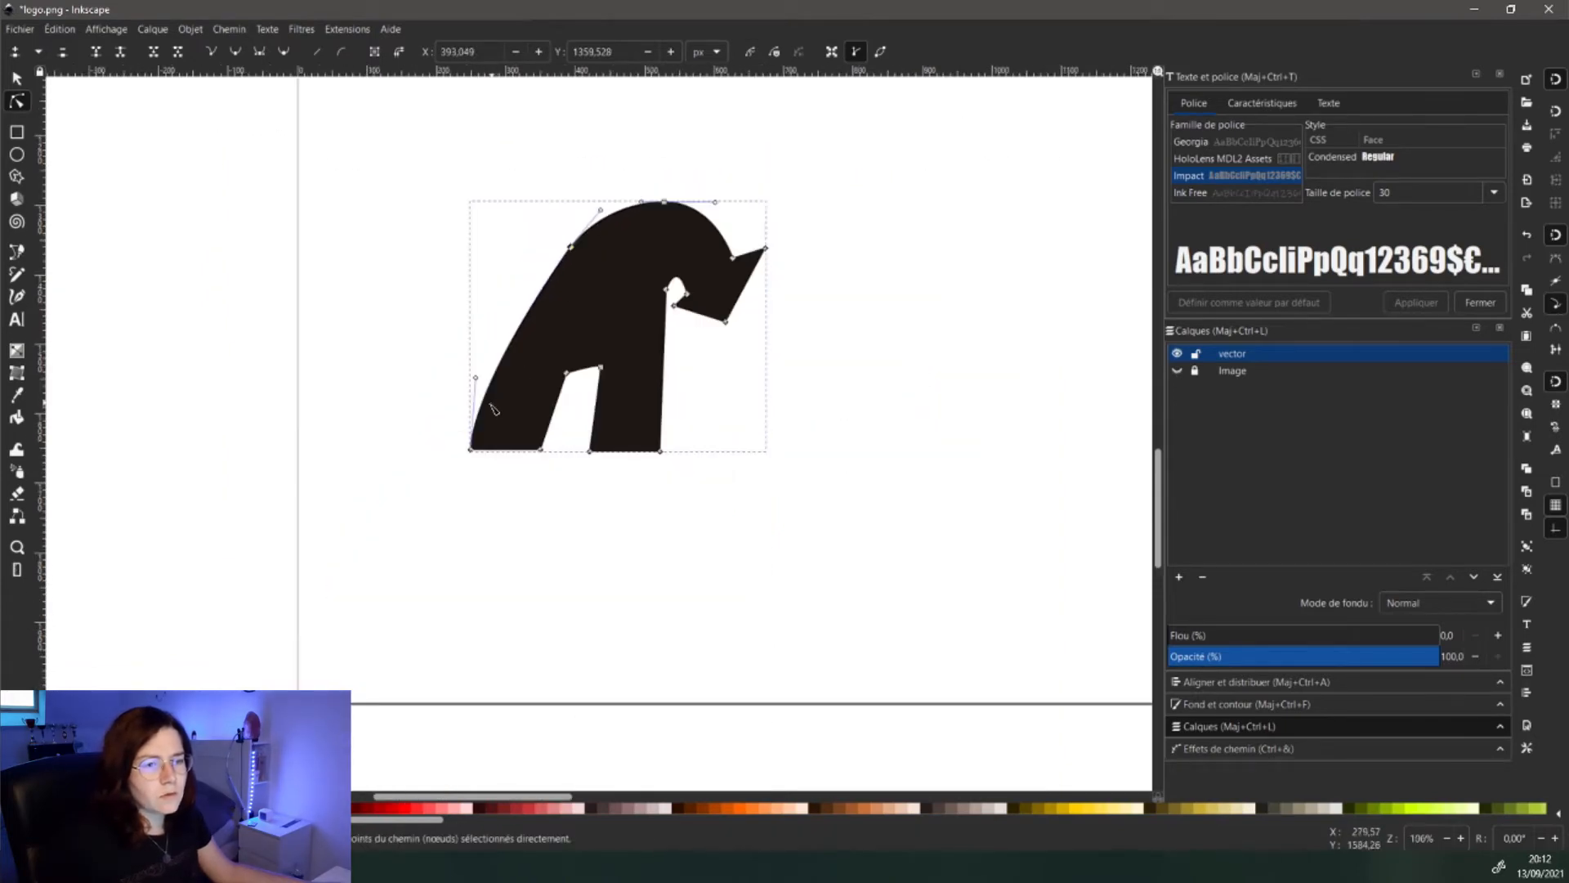
scroll(528, 286, "up", 1)
- Adjust the hook's right tip, level the left leg's base, and move the A over the sketch
left_click_drag(864, 232, 854, 247)
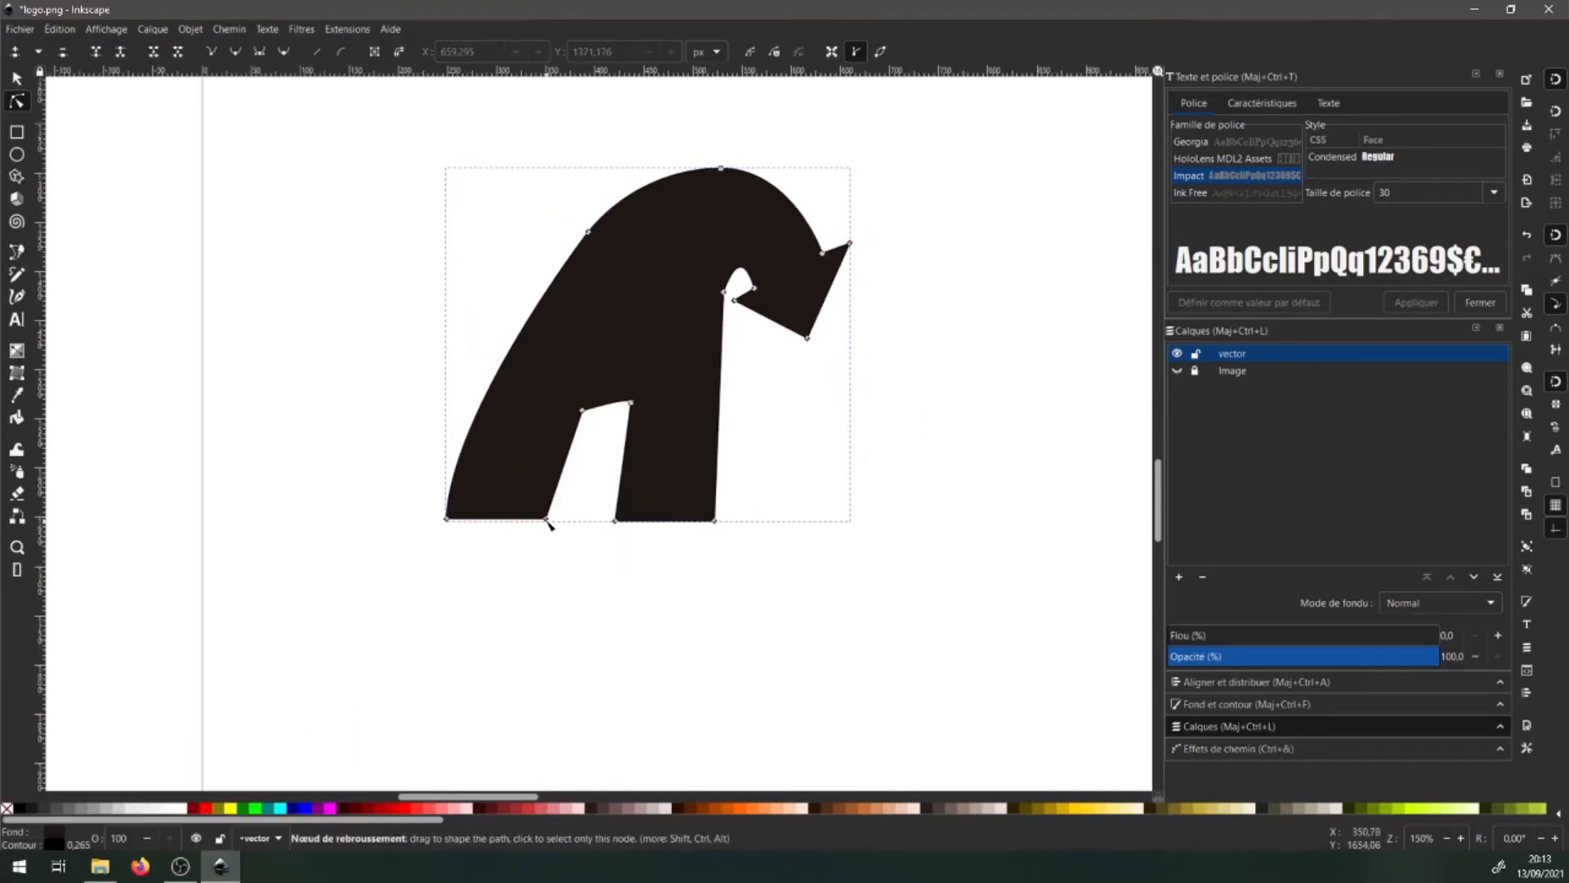
scroll(546, 525, "up", 4)
left_click_drag(545, 486, 545, 497)
left_click_drag(145, 484, 146, 496)
scroll(531, 540, "down", 4)
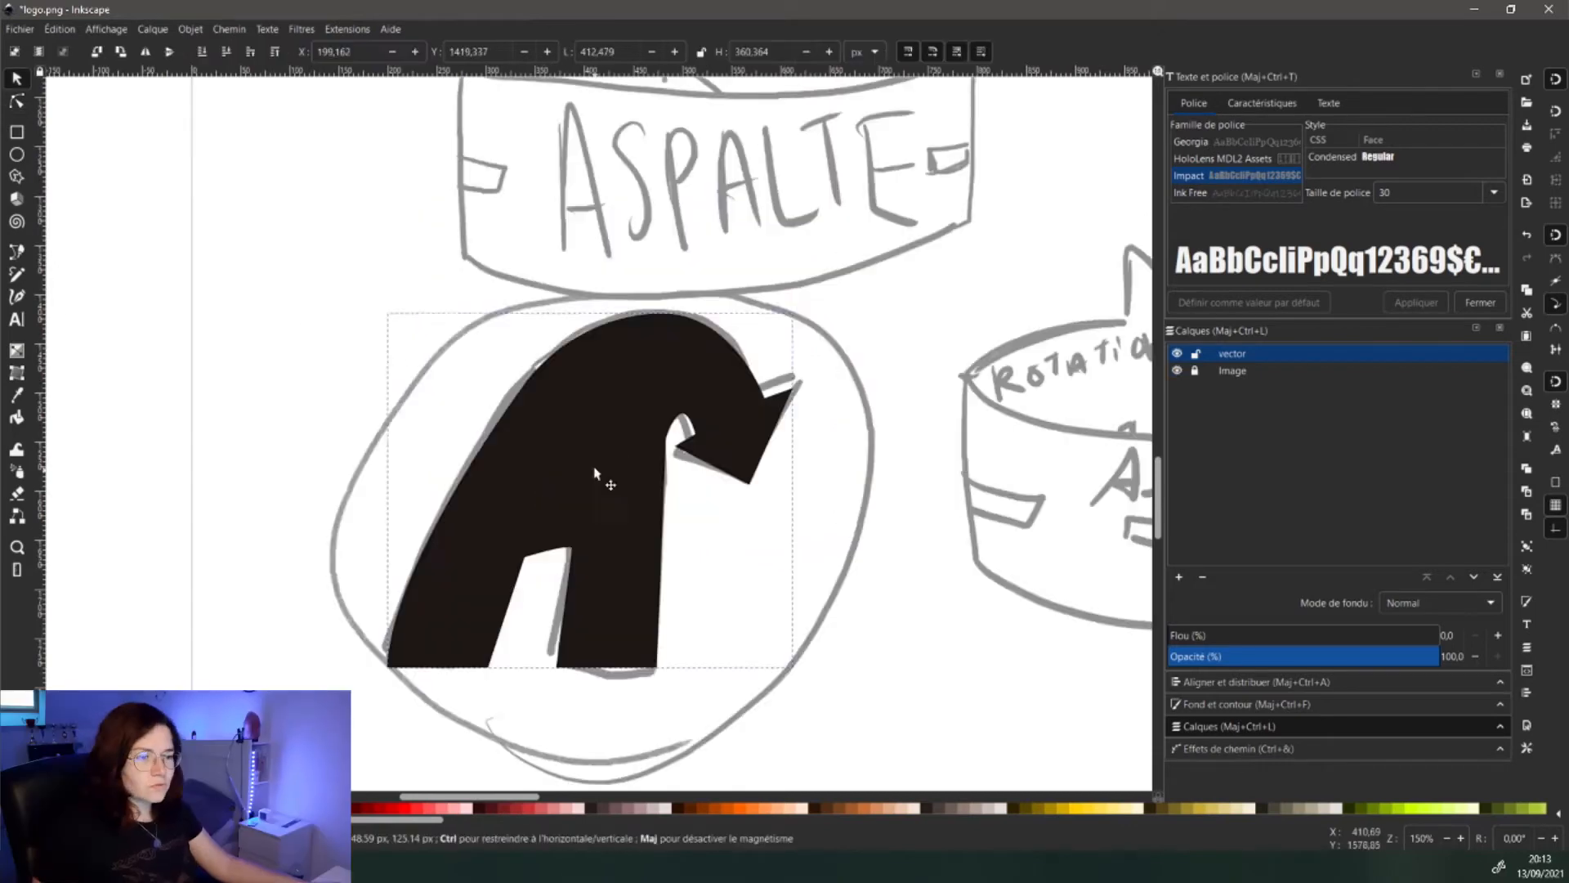
left_click_drag(602, 466, 593, 473)
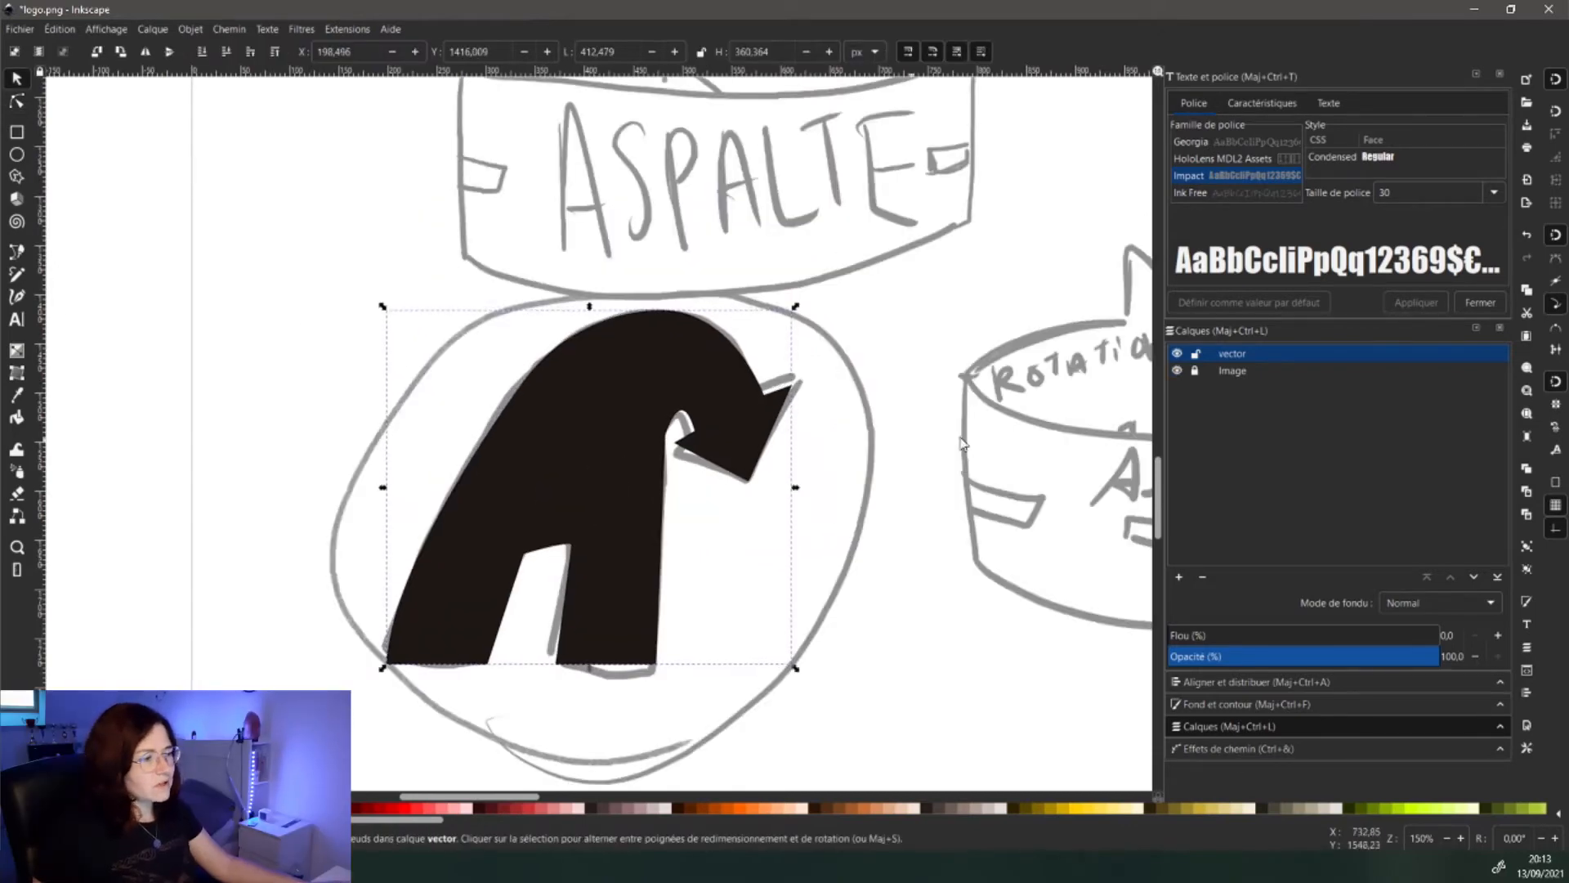
- Set the A's opacity to about 62% and trace a white triangular hole inside it
left_click(1314, 661)
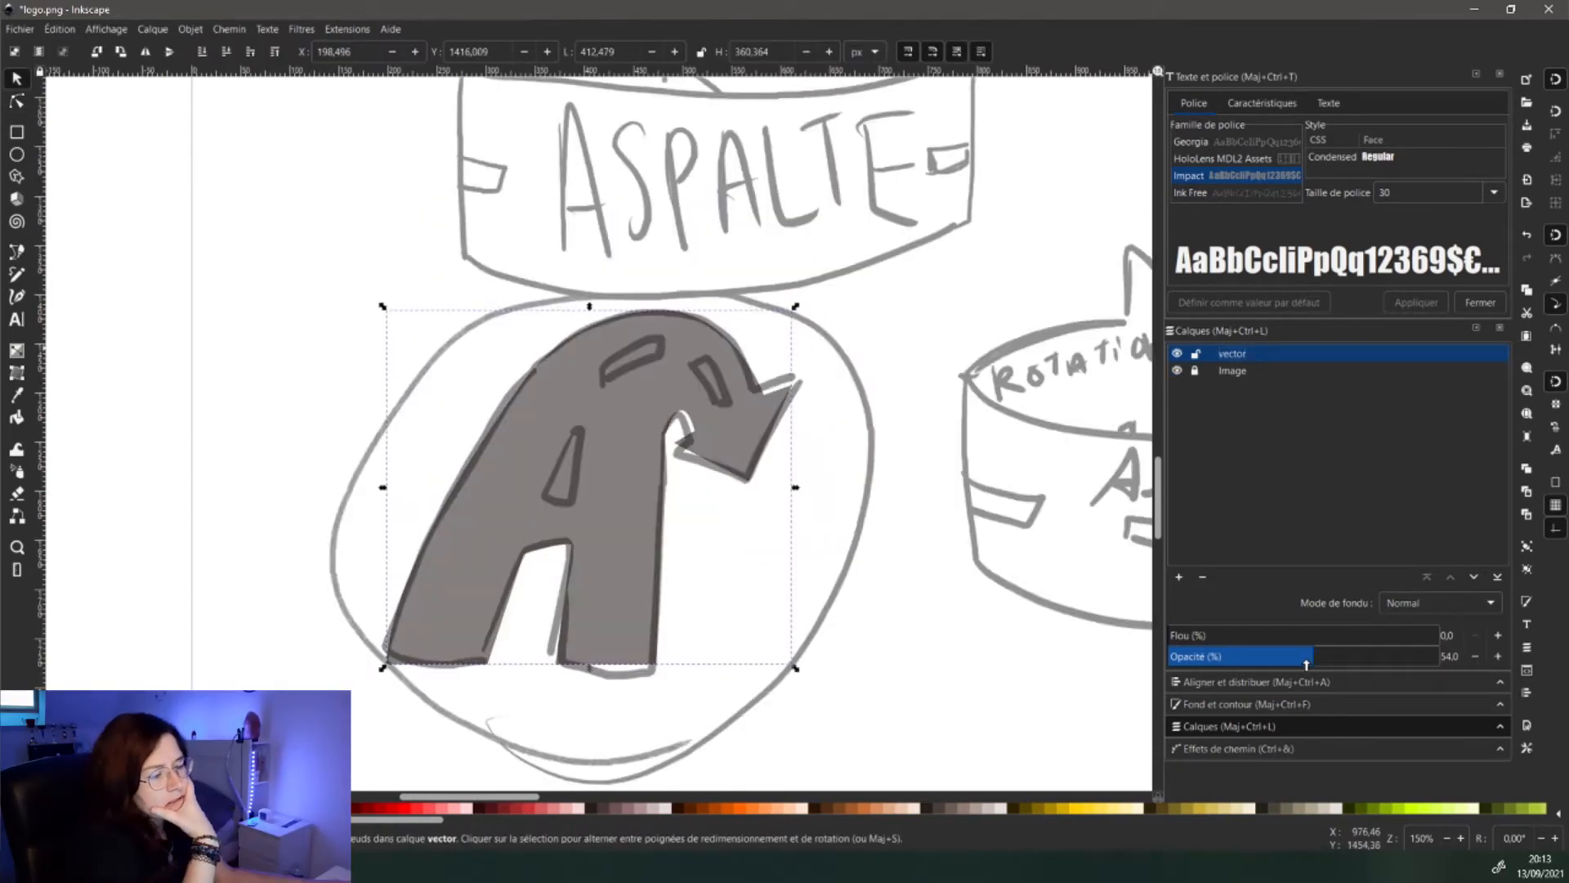
left_click_drag(1306, 664, 1334, 658)
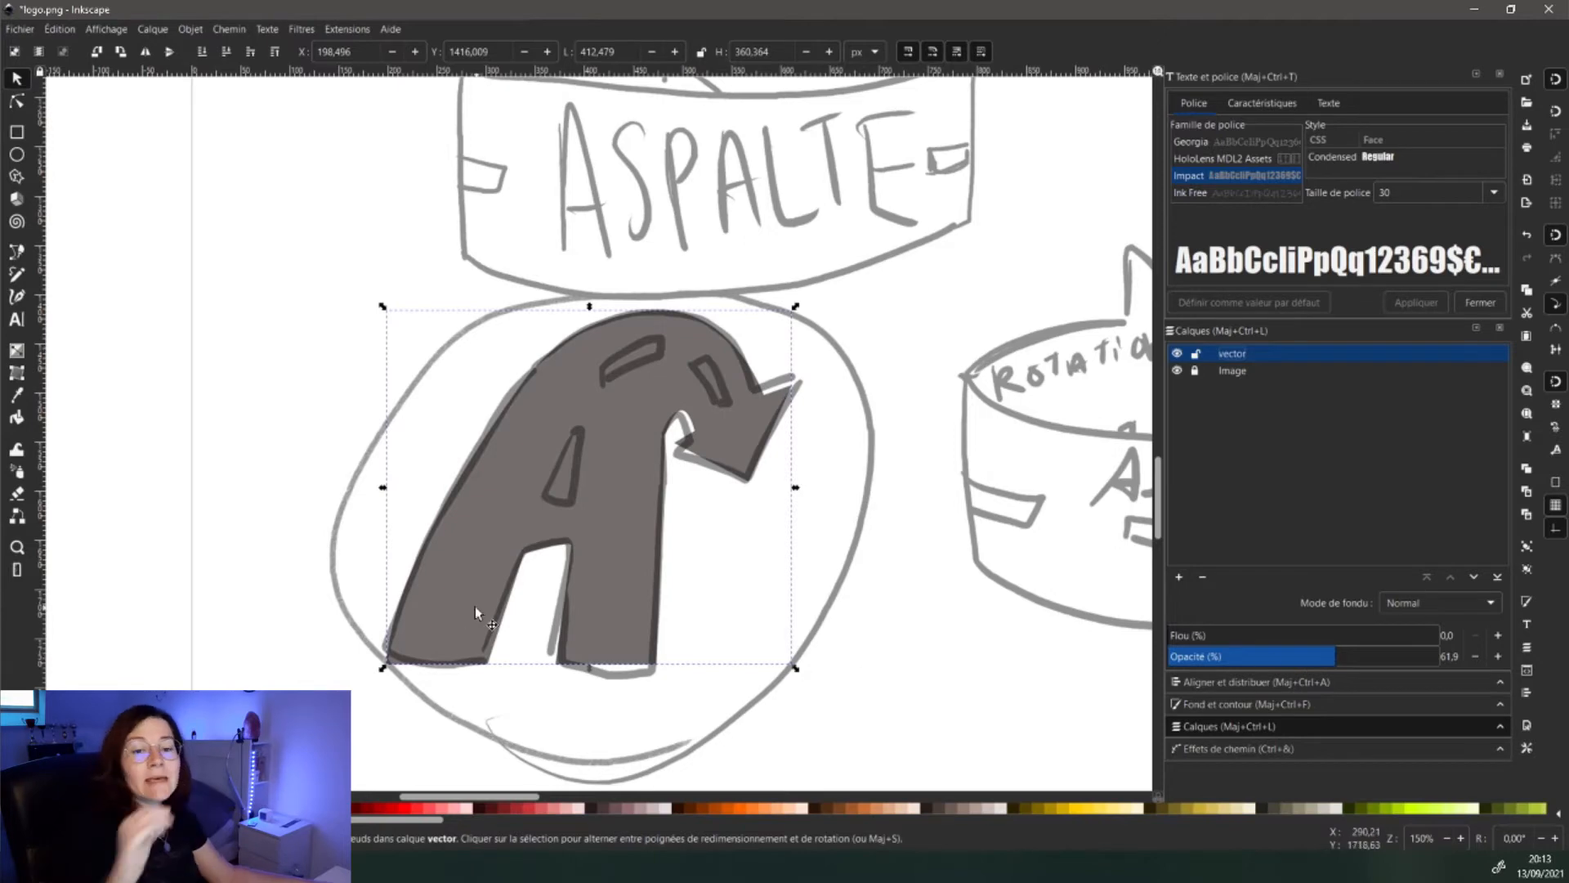
left_click(18, 252)
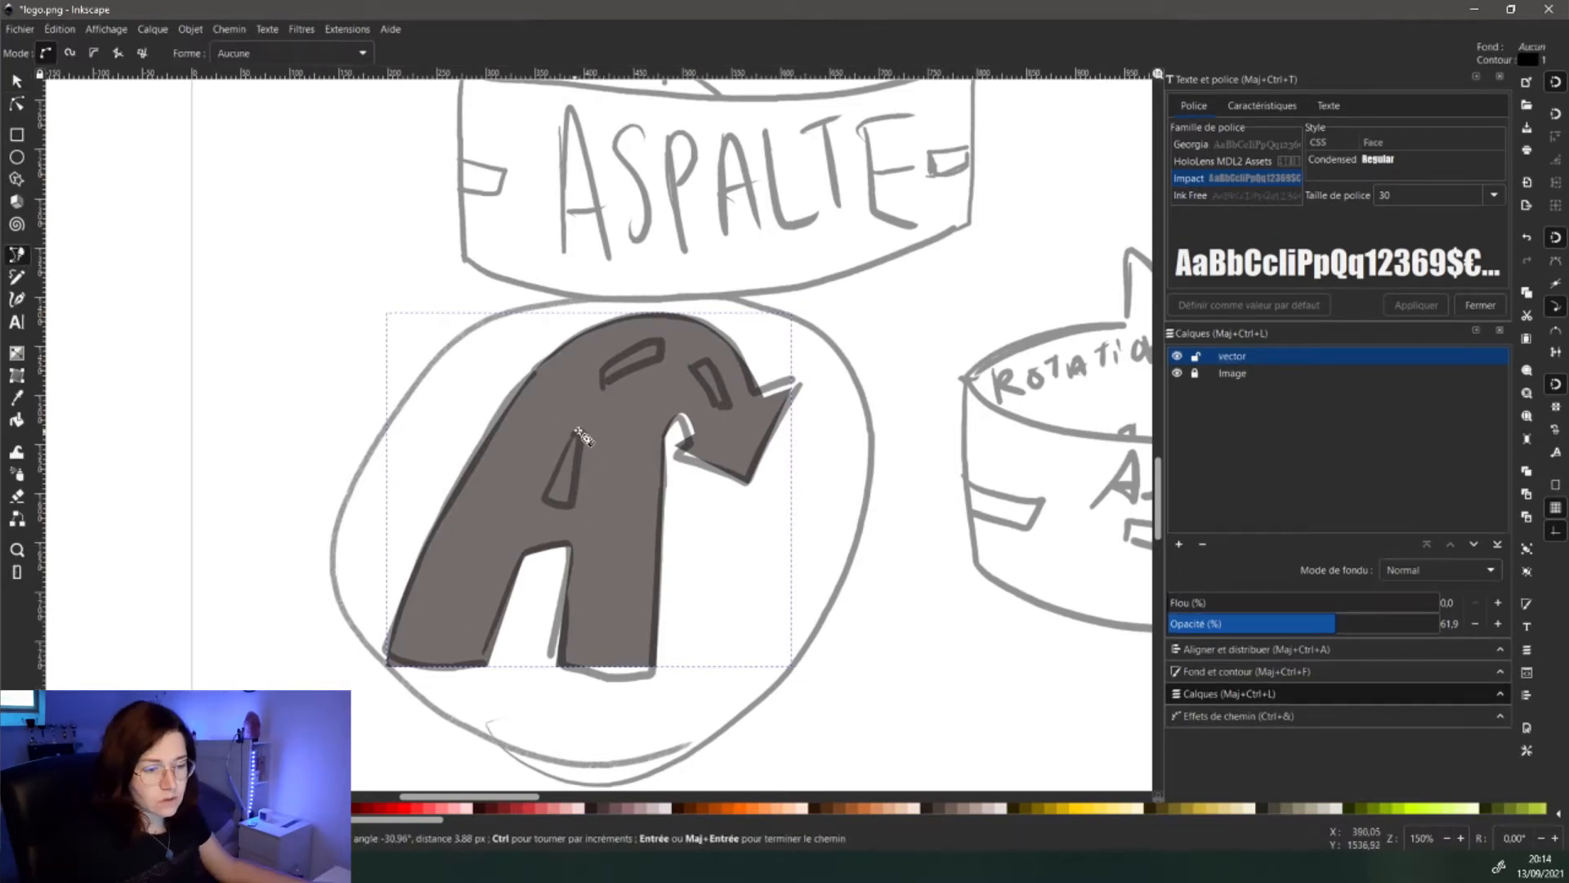
left_click(572, 433)
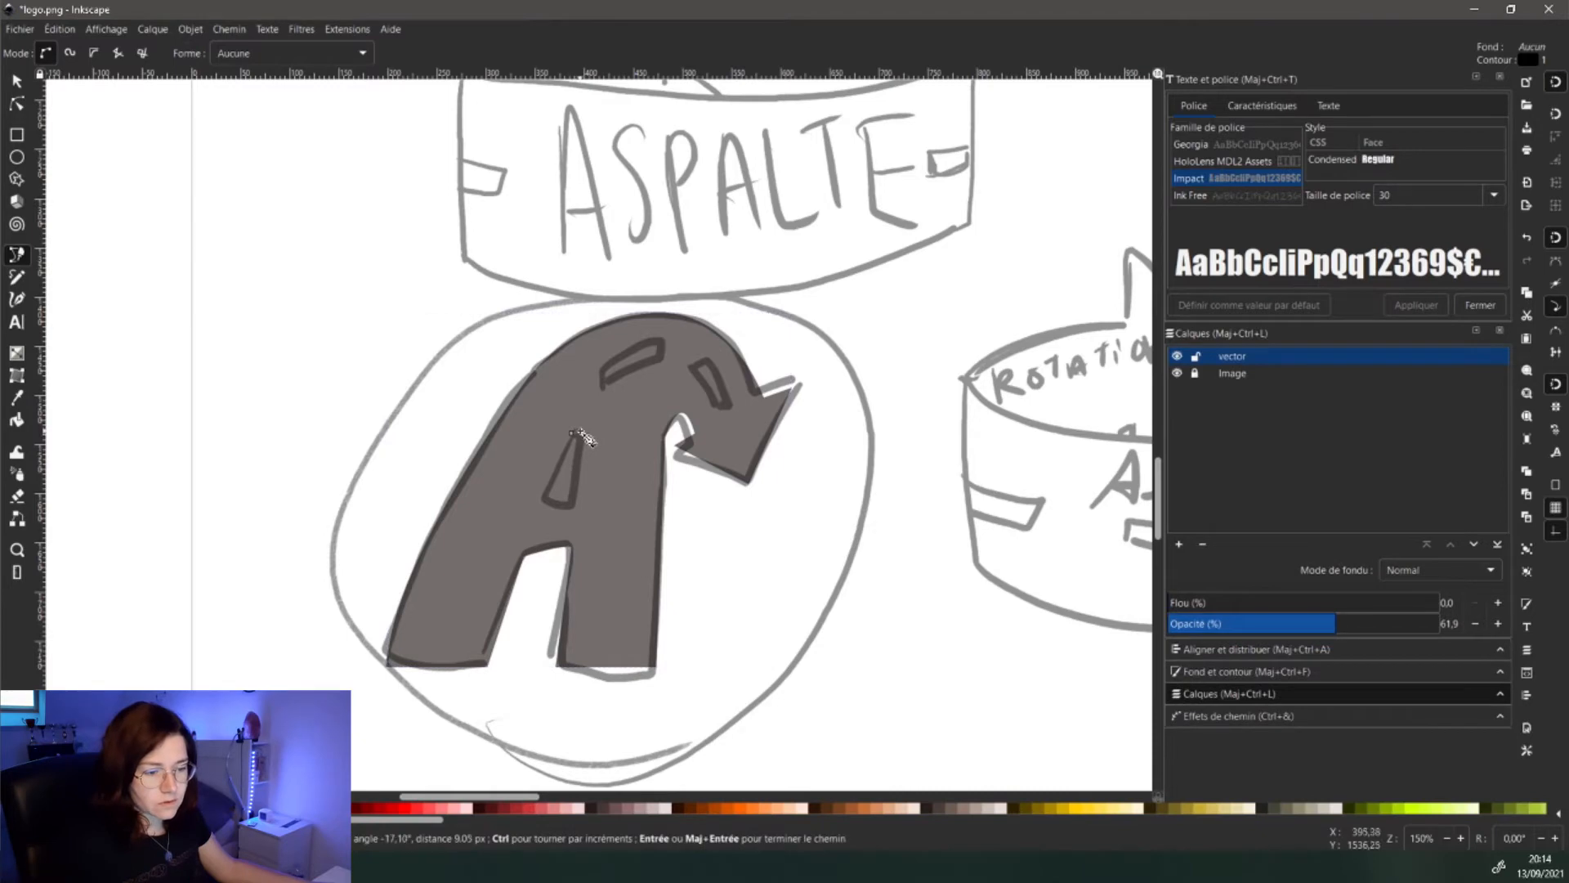
left_click(571, 503)
left_click(541, 502)
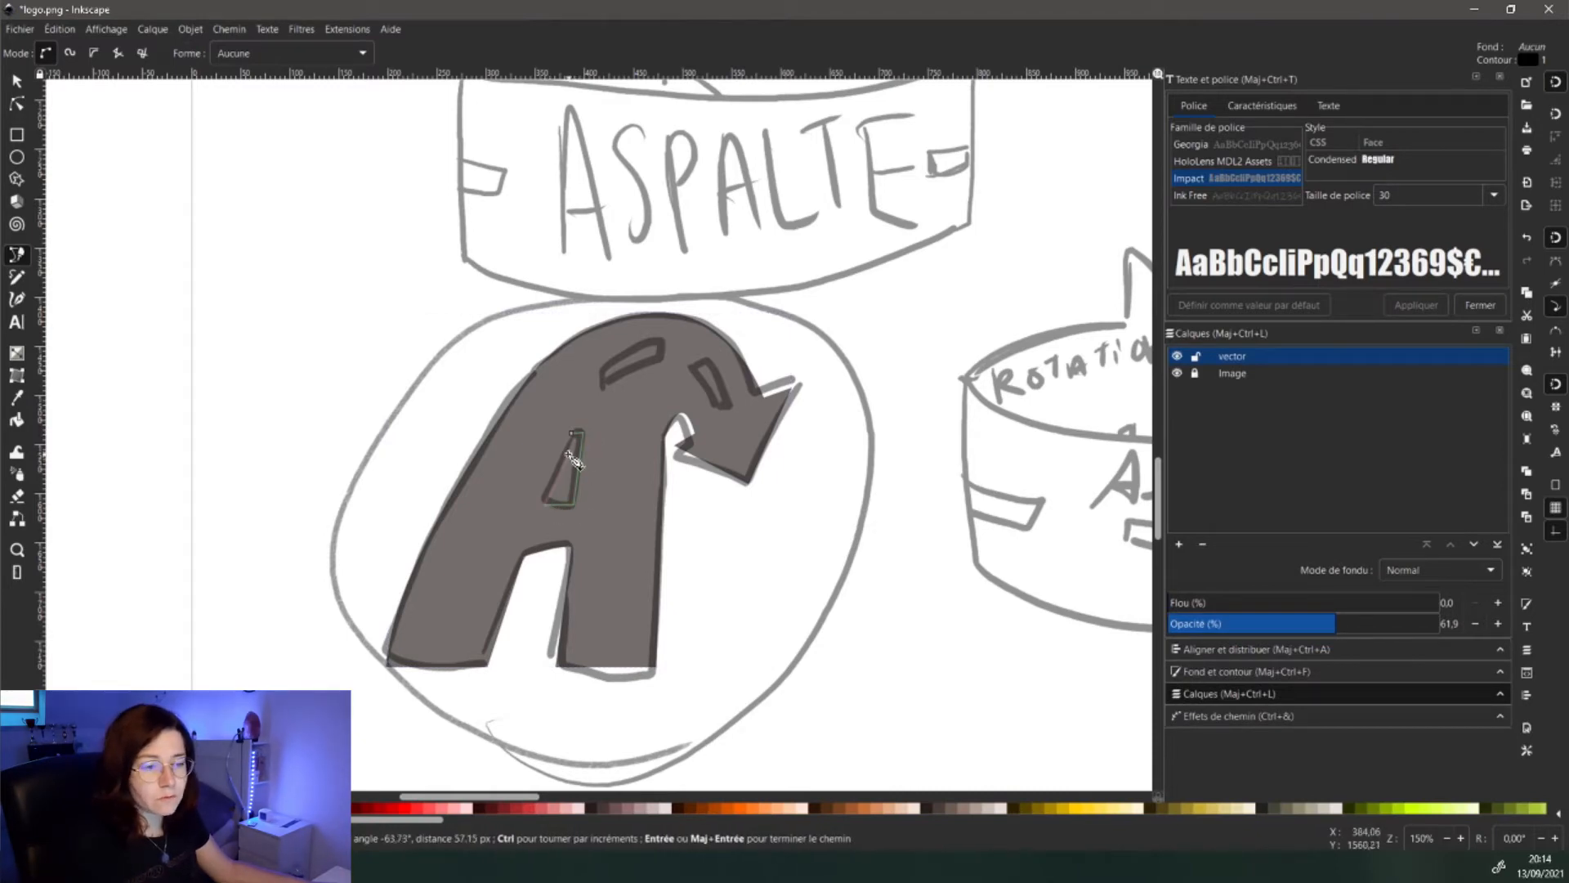
left_click(575, 435)
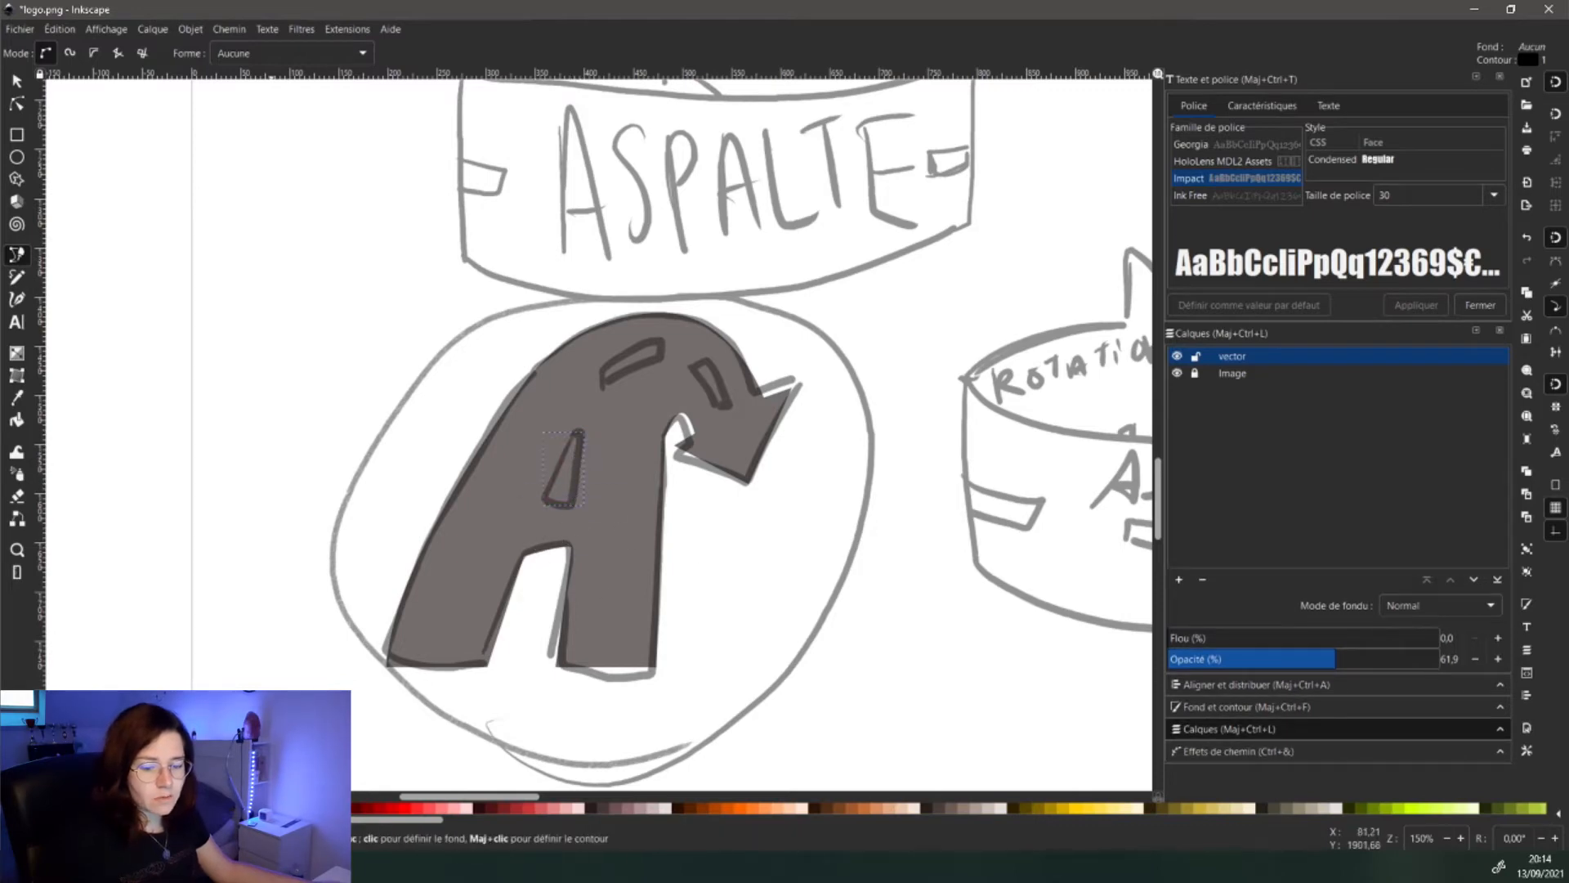
left_click(181, 808)
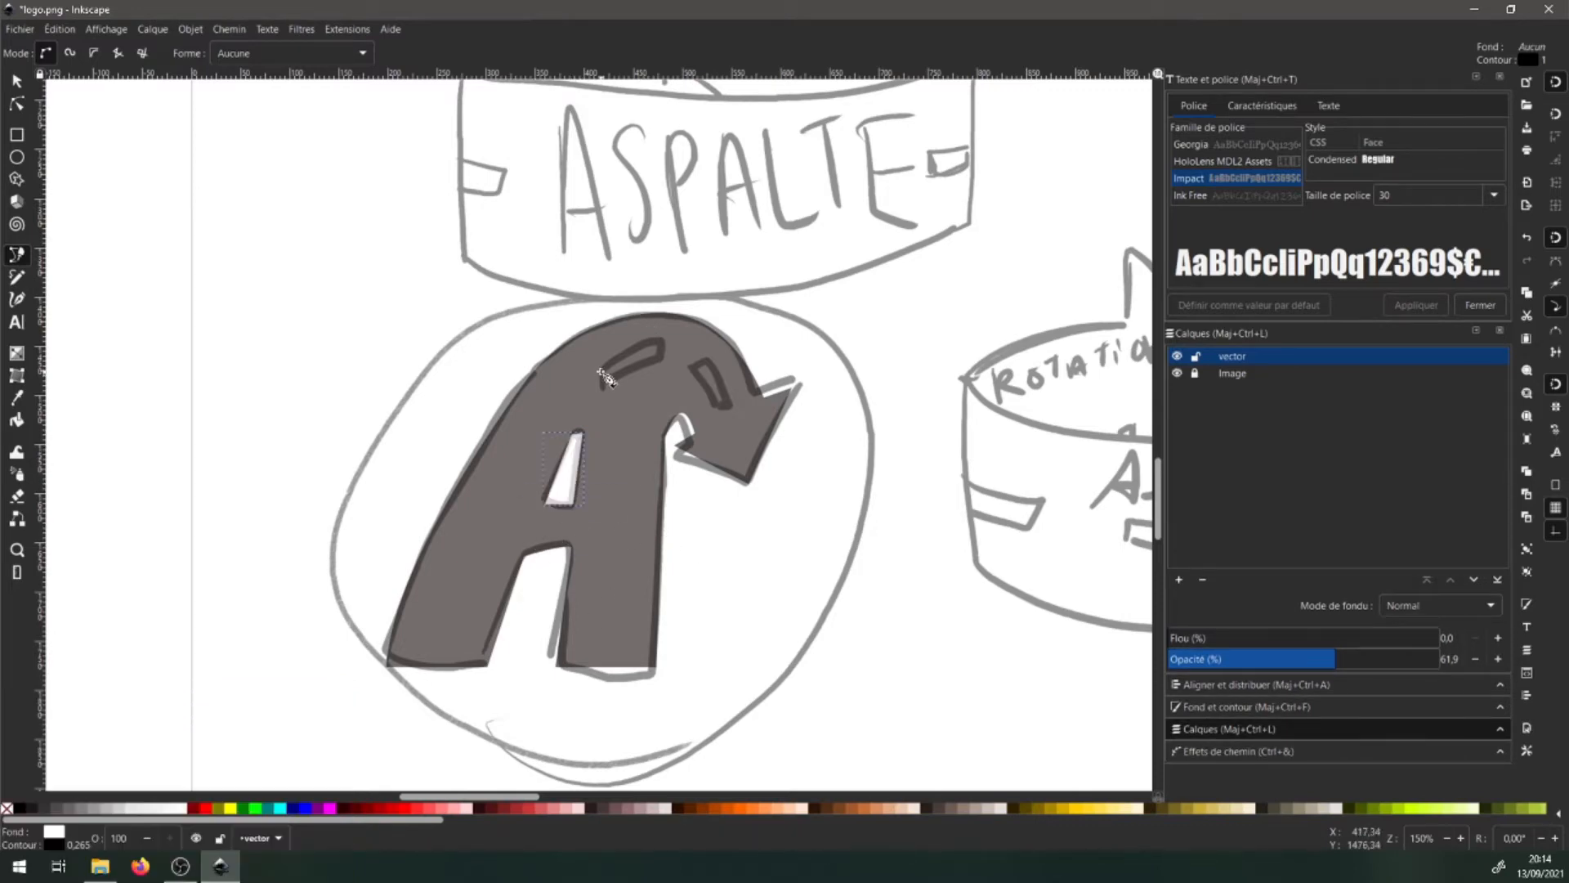
- Trace two white road dashes along the A's curved top
left_click(664, 343)
left_click(662, 357)
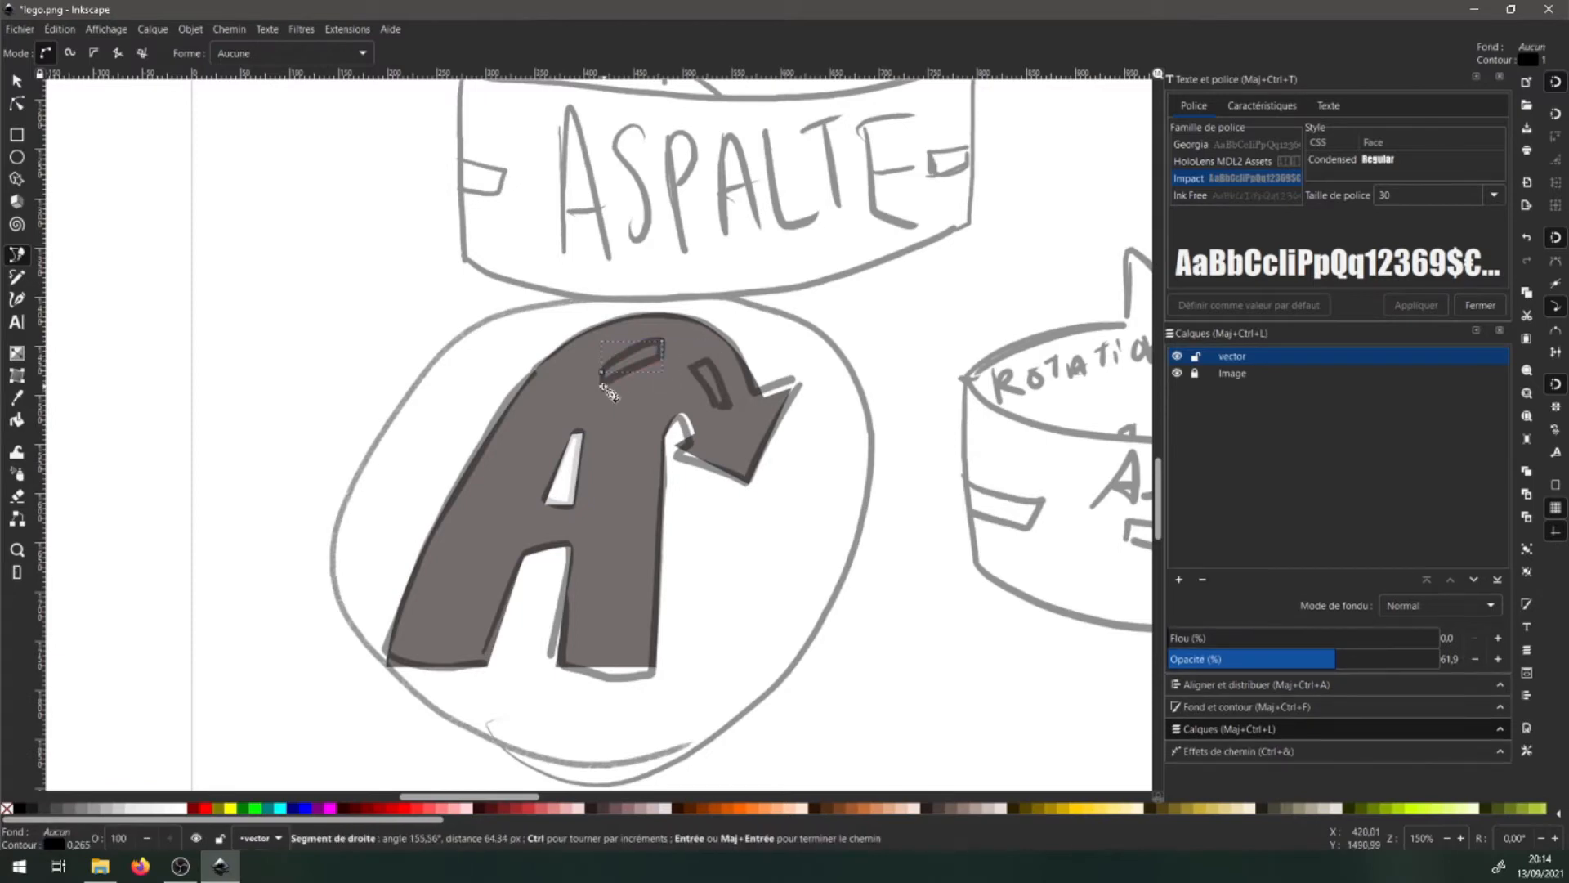
left_click_drag(604, 387, 565, 419)
left_click(602, 373)
left_click(181, 807)
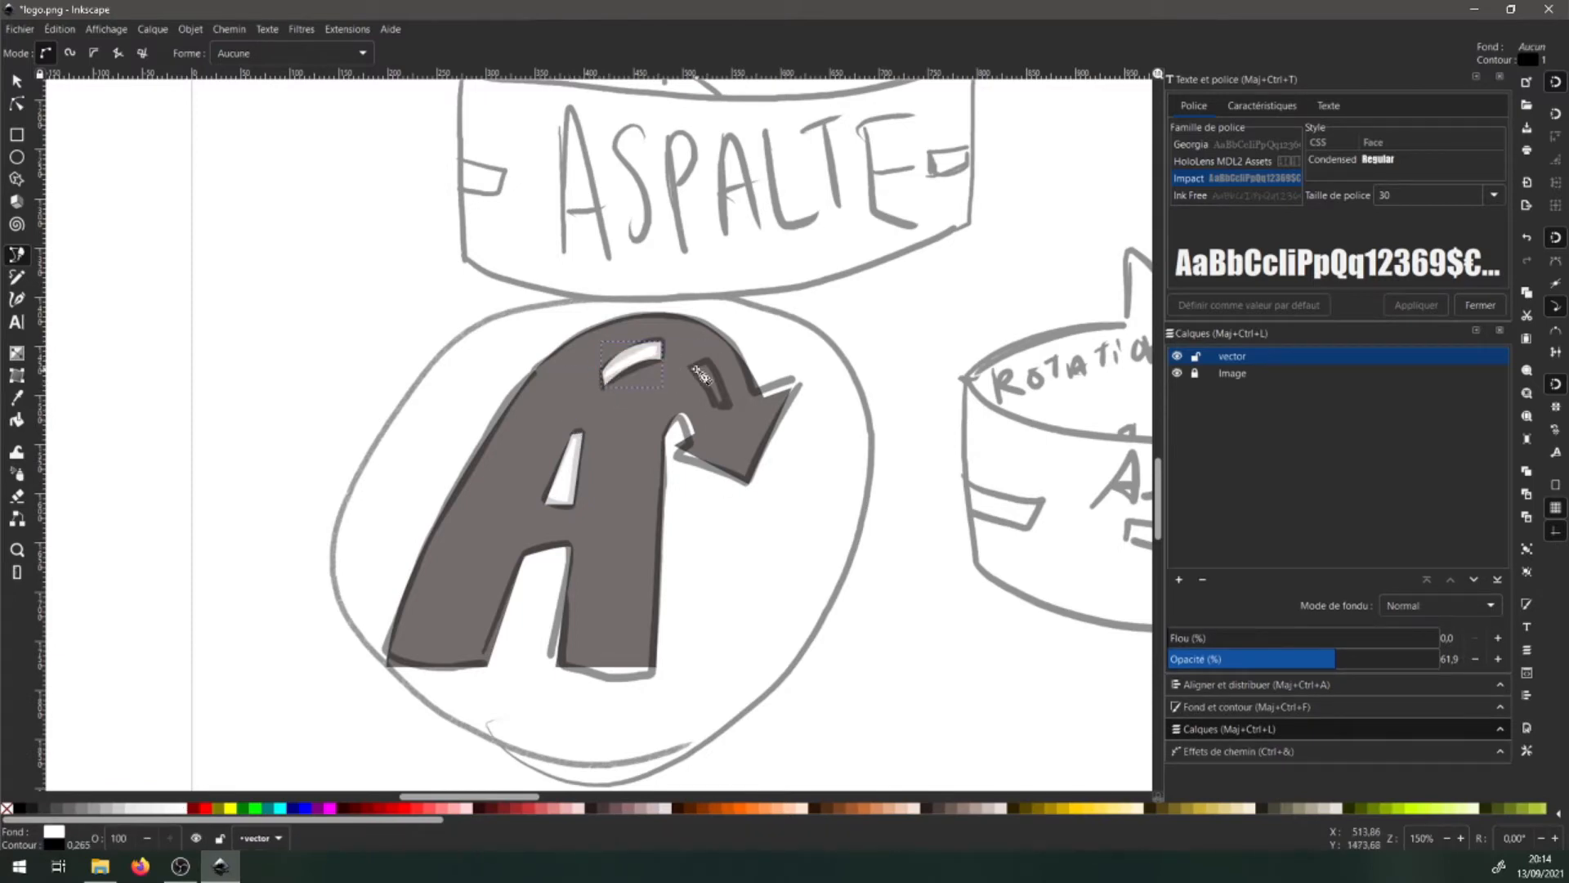
left_click(695, 368)
left_click(709, 360)
left_click(733, 404)
left_click(718, 408)
left_click(694, 368)
left_click(181, 807)
key("s")
key("minus")
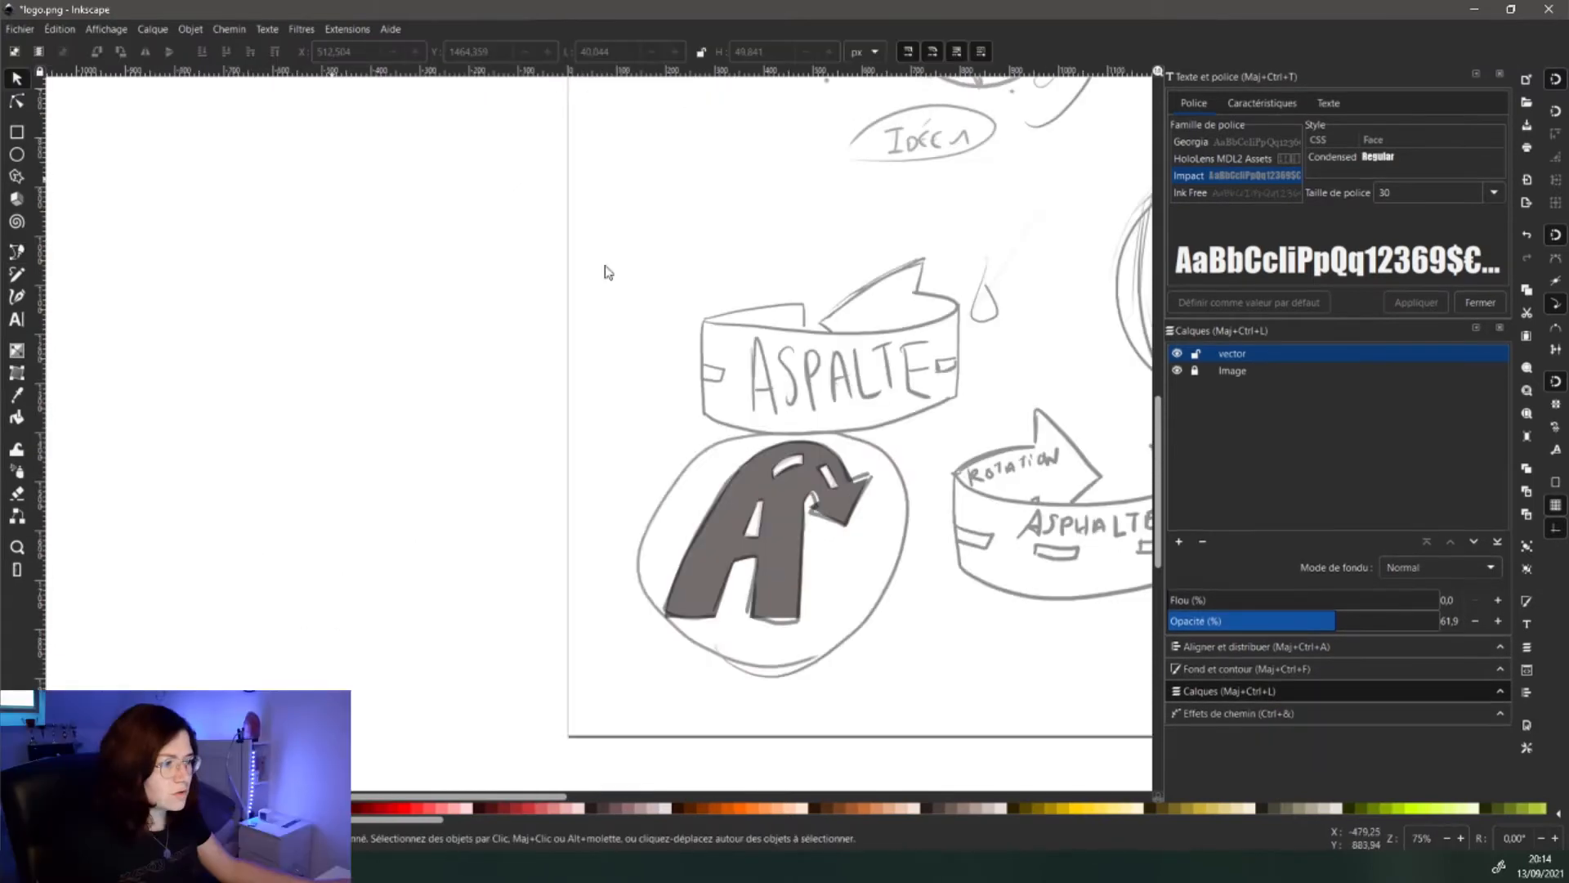
- Restore the A to 100% opacity and hide the sketch layer
left_click_drag(1390, 630, 1445, 625)
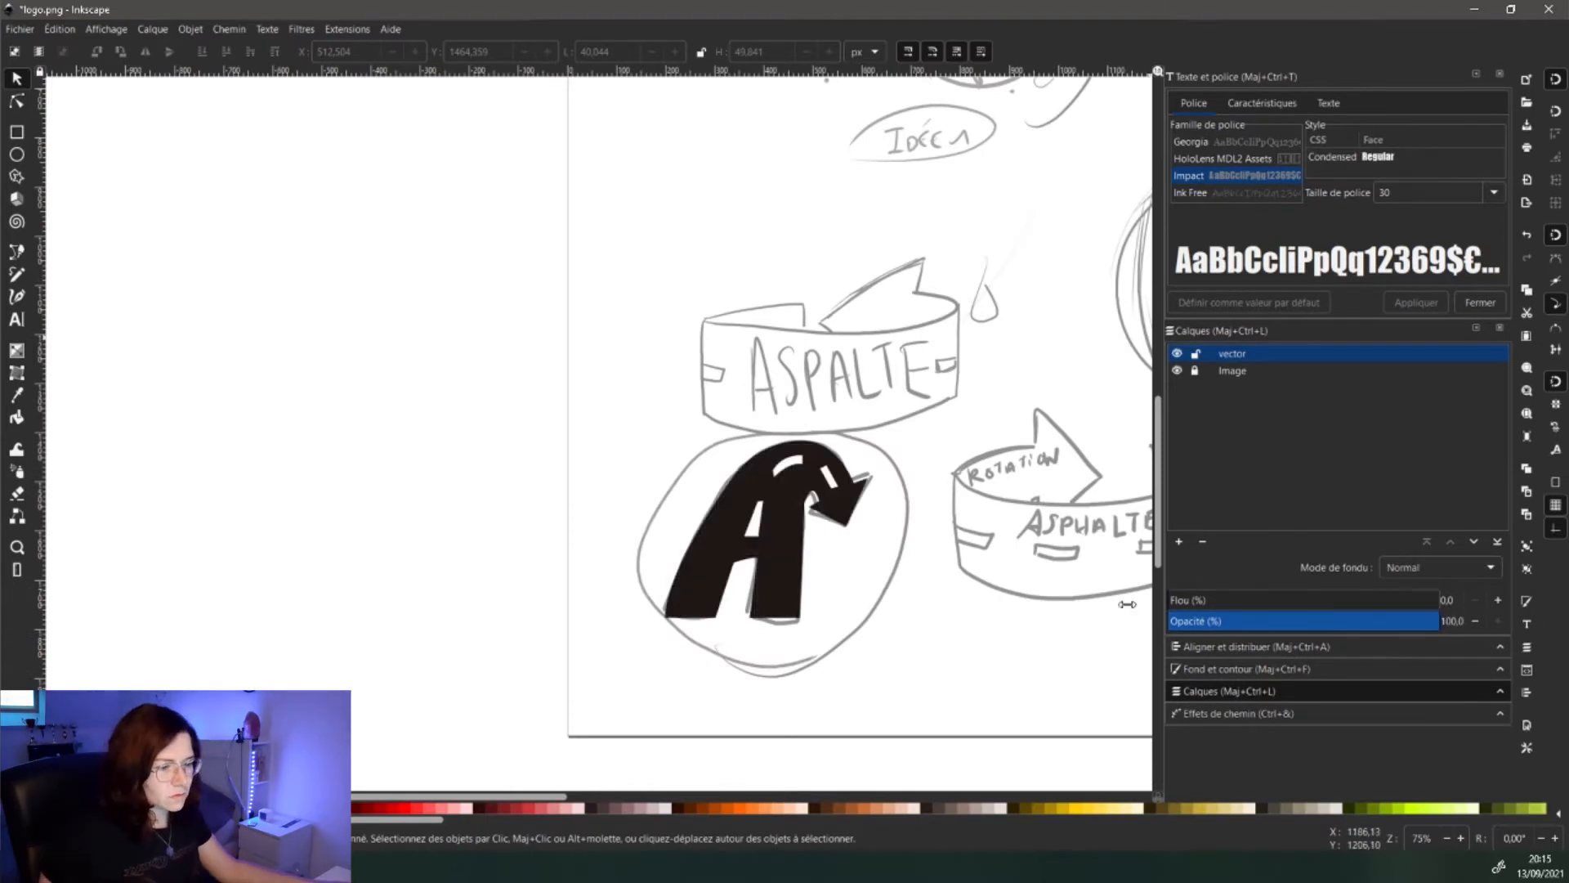
key("plus")
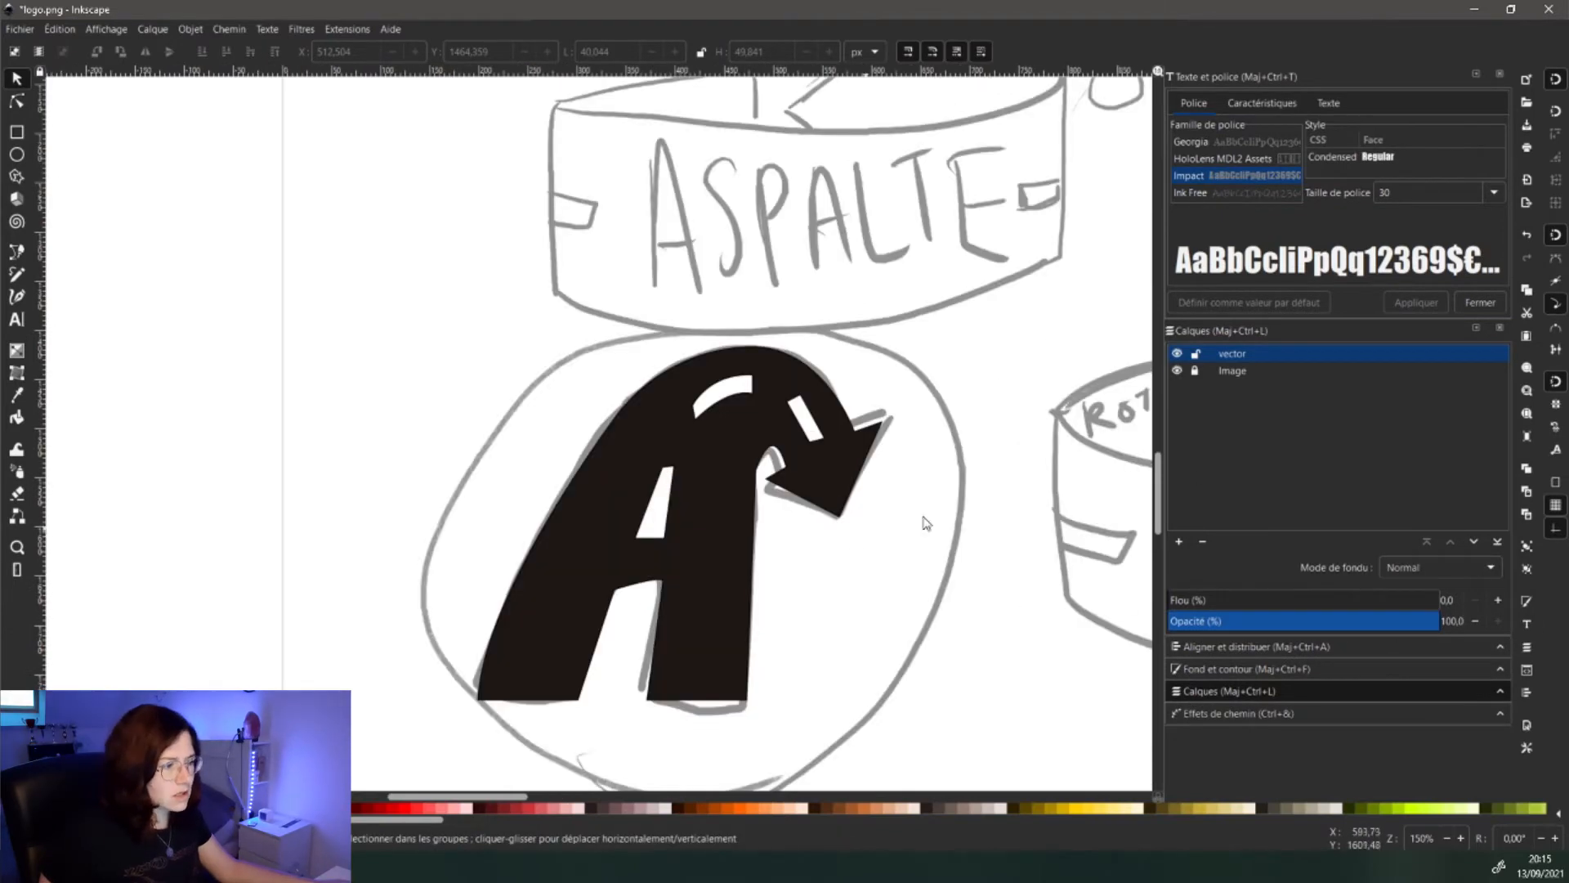
left_click(1177, 370)
- Move the A onto the page and scale it to about 930×812 px
left_click(831, 471)
key("minus")
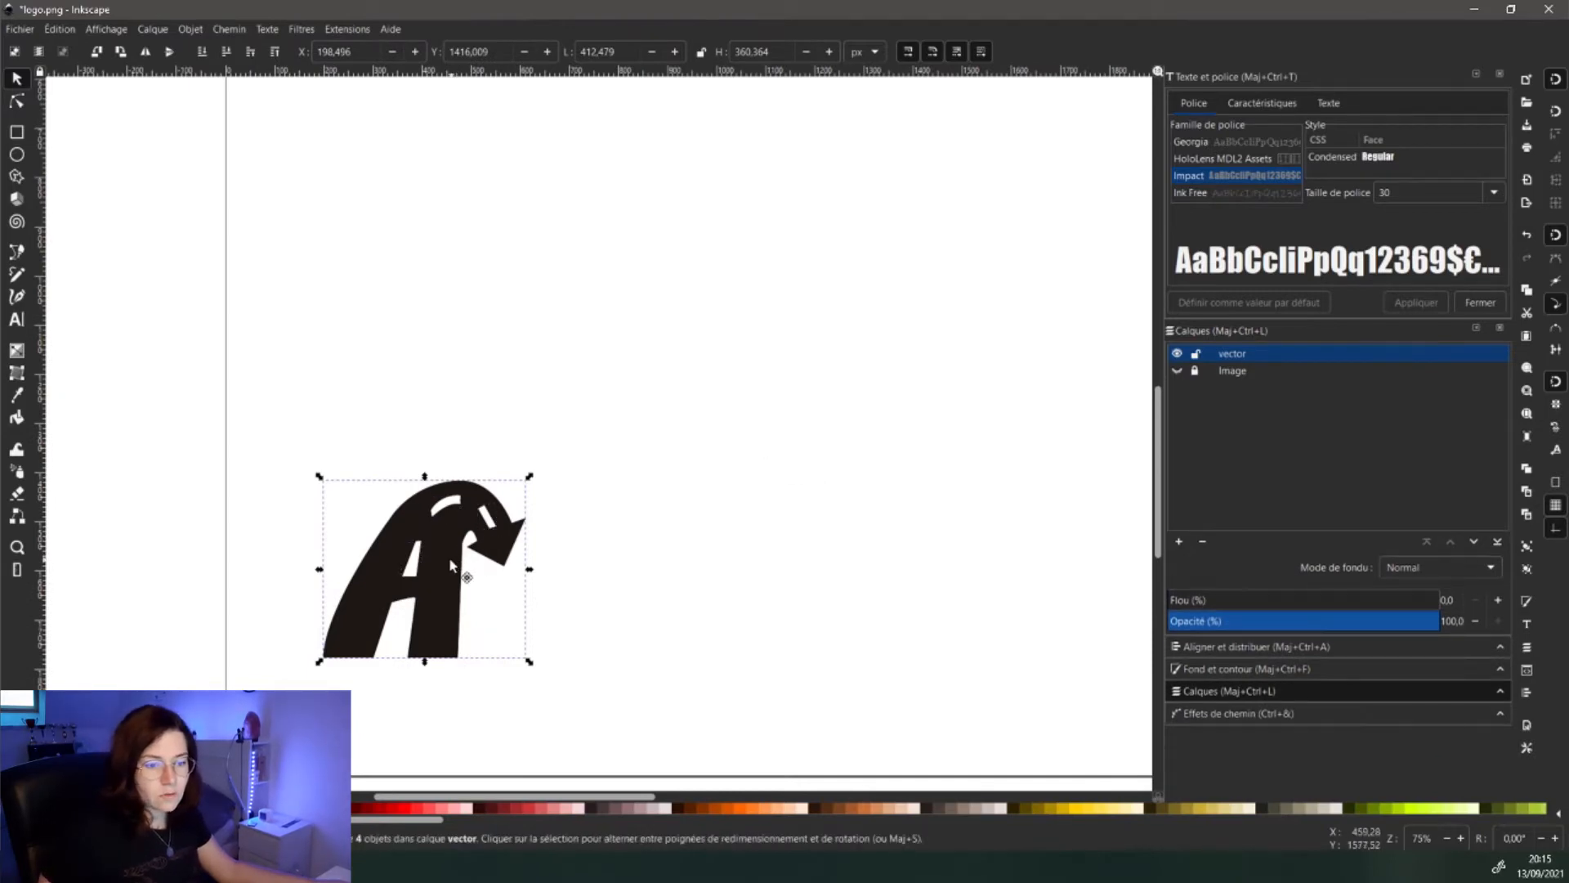
left_click_drag(450, 564, 804, 345)
key("space")
left_click_drag(877, 392, 675, 638)
scroll(590, 539, "down", 3)
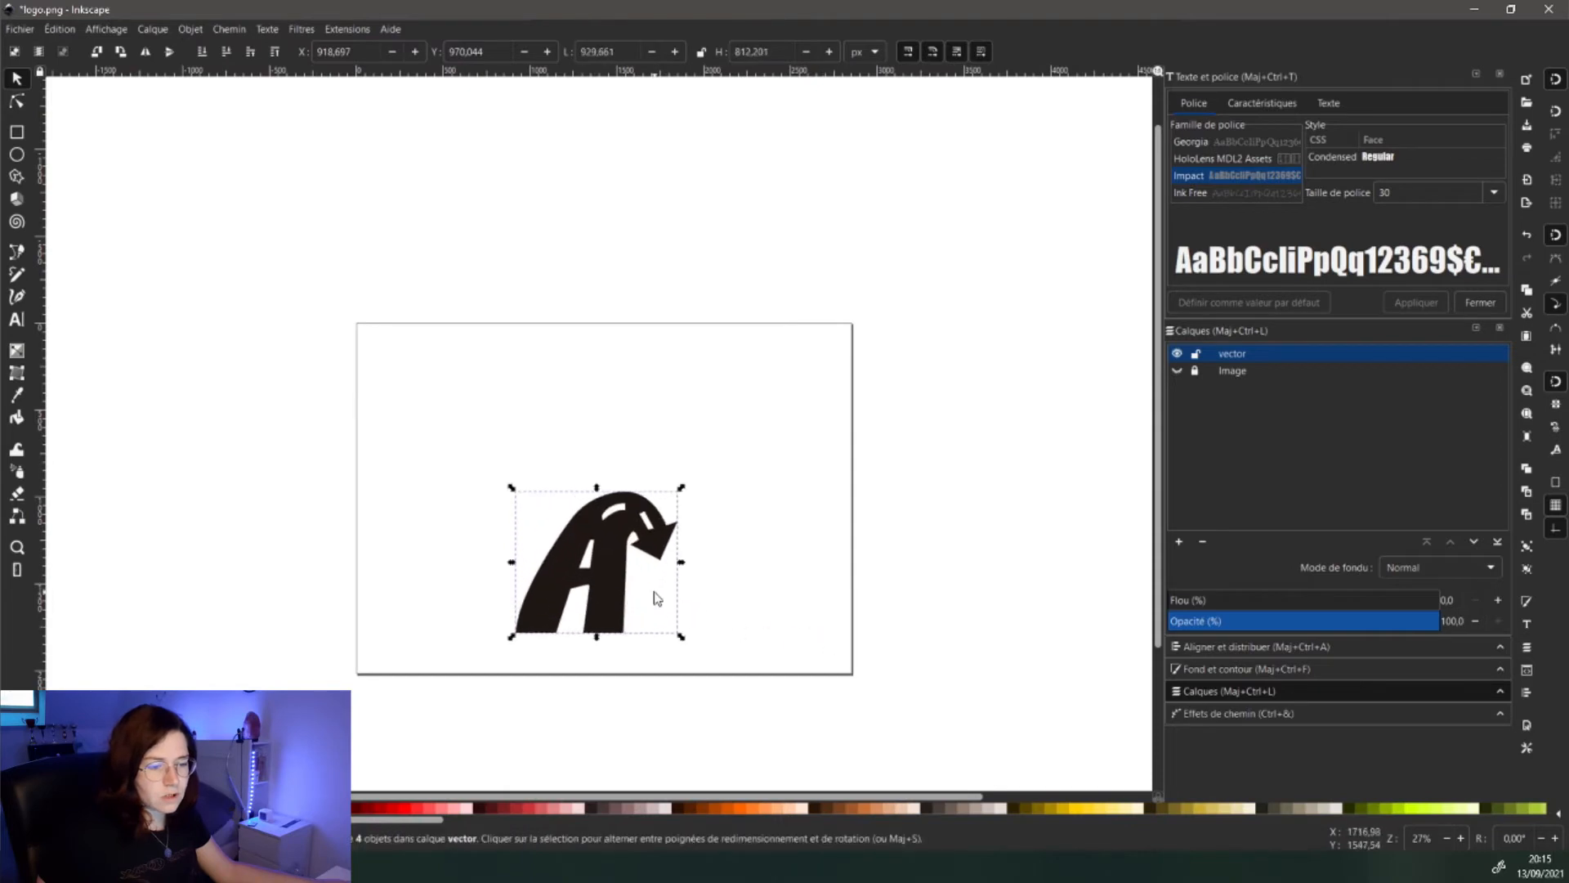
left_click_drag(613, 581, 622, 475)
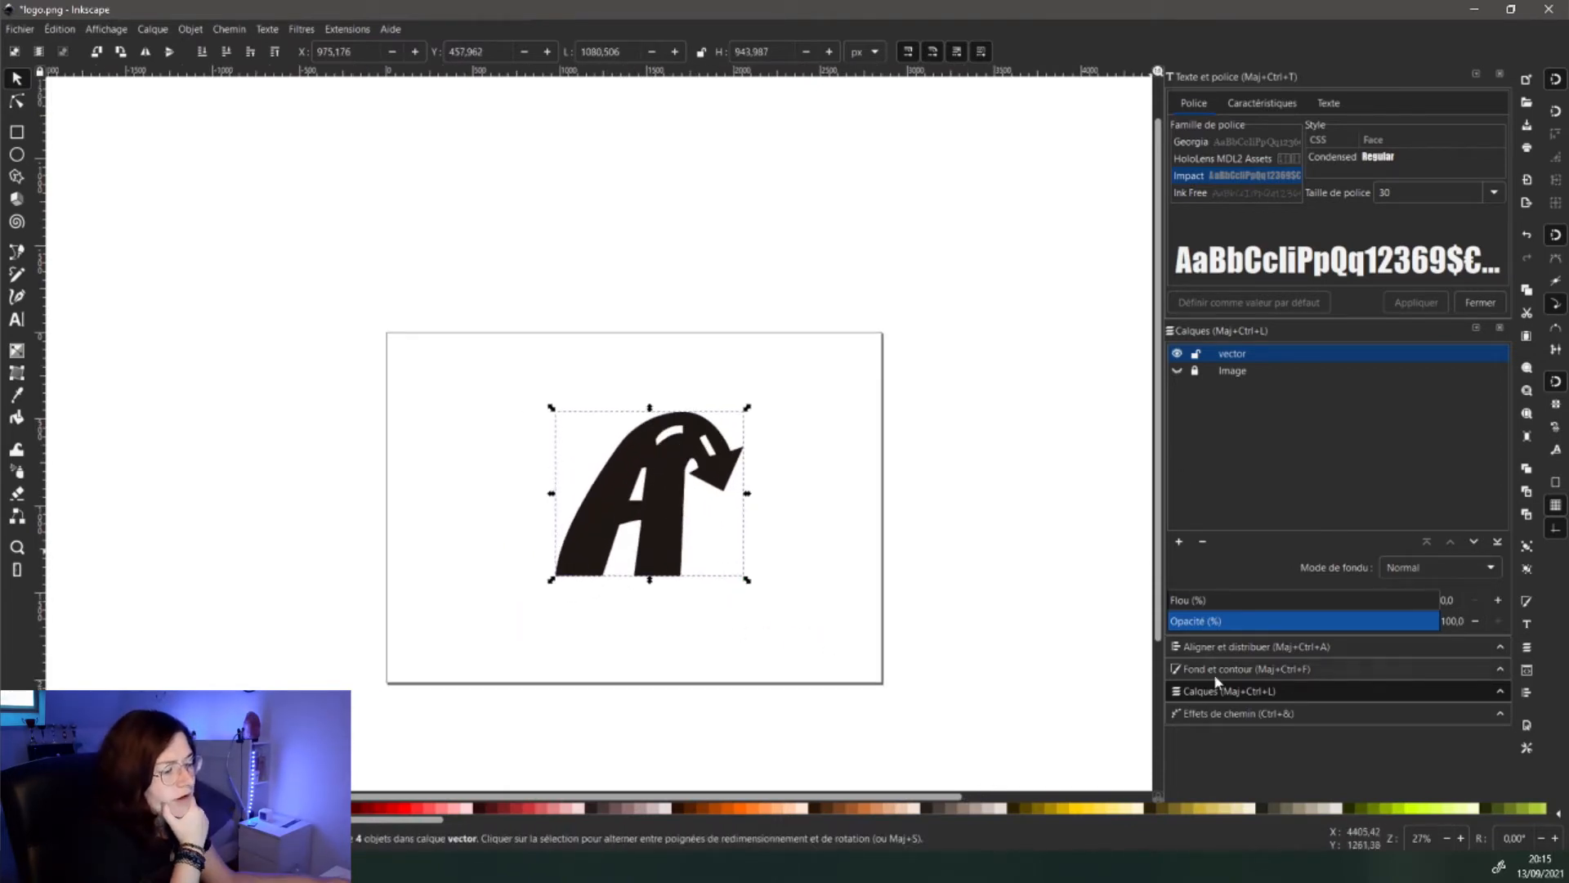
- Split the grouped A into separate paths and move the plain black A to the upper left
left_click(1212, 711)
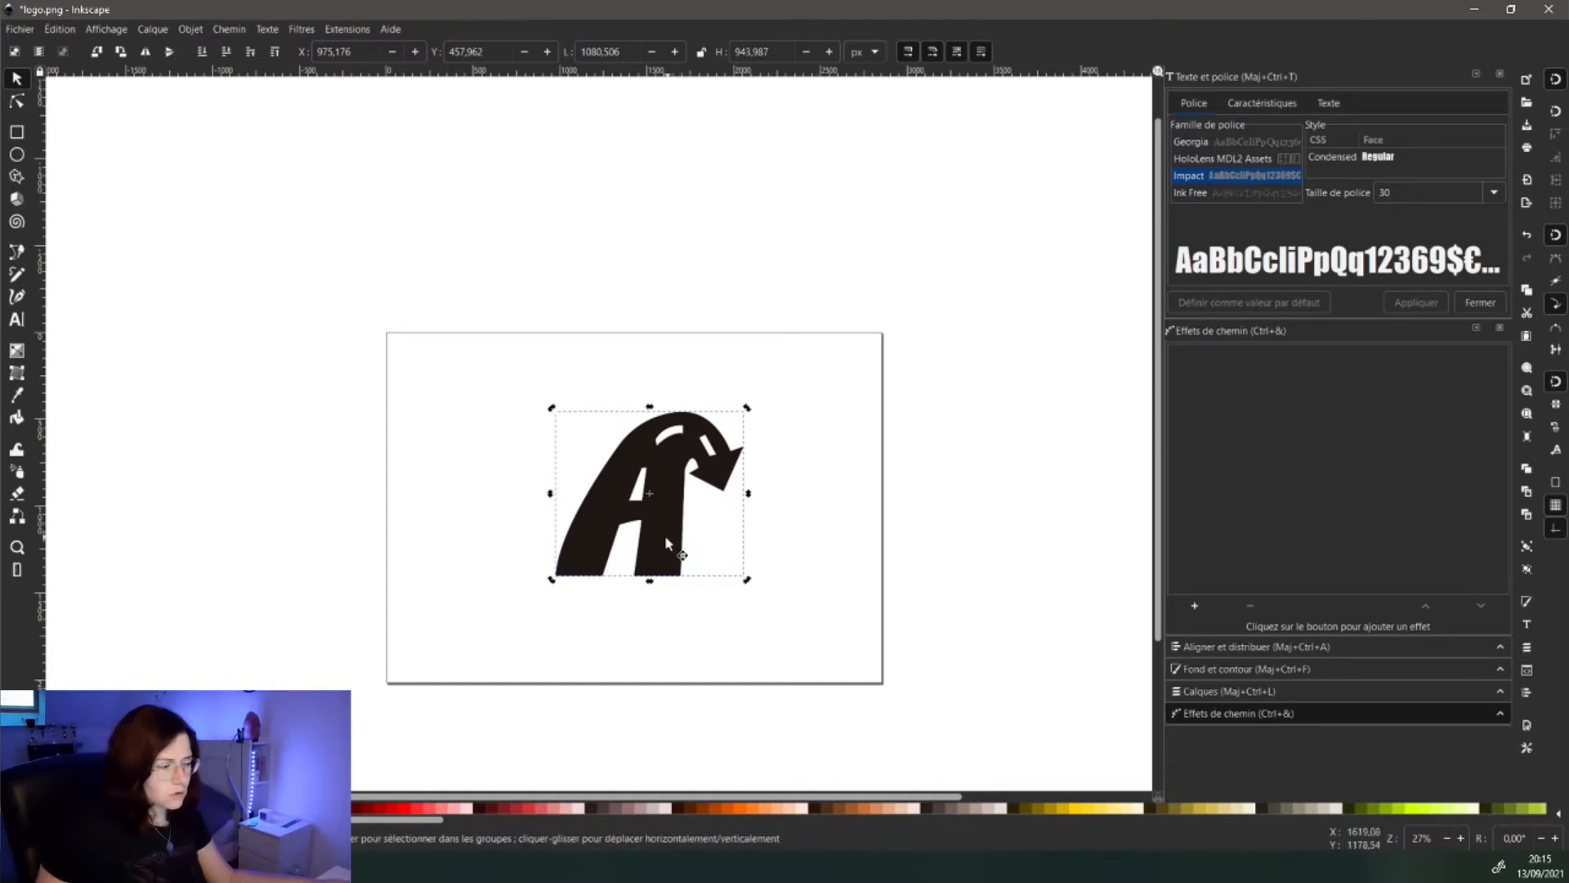
left_click(1527, 570)
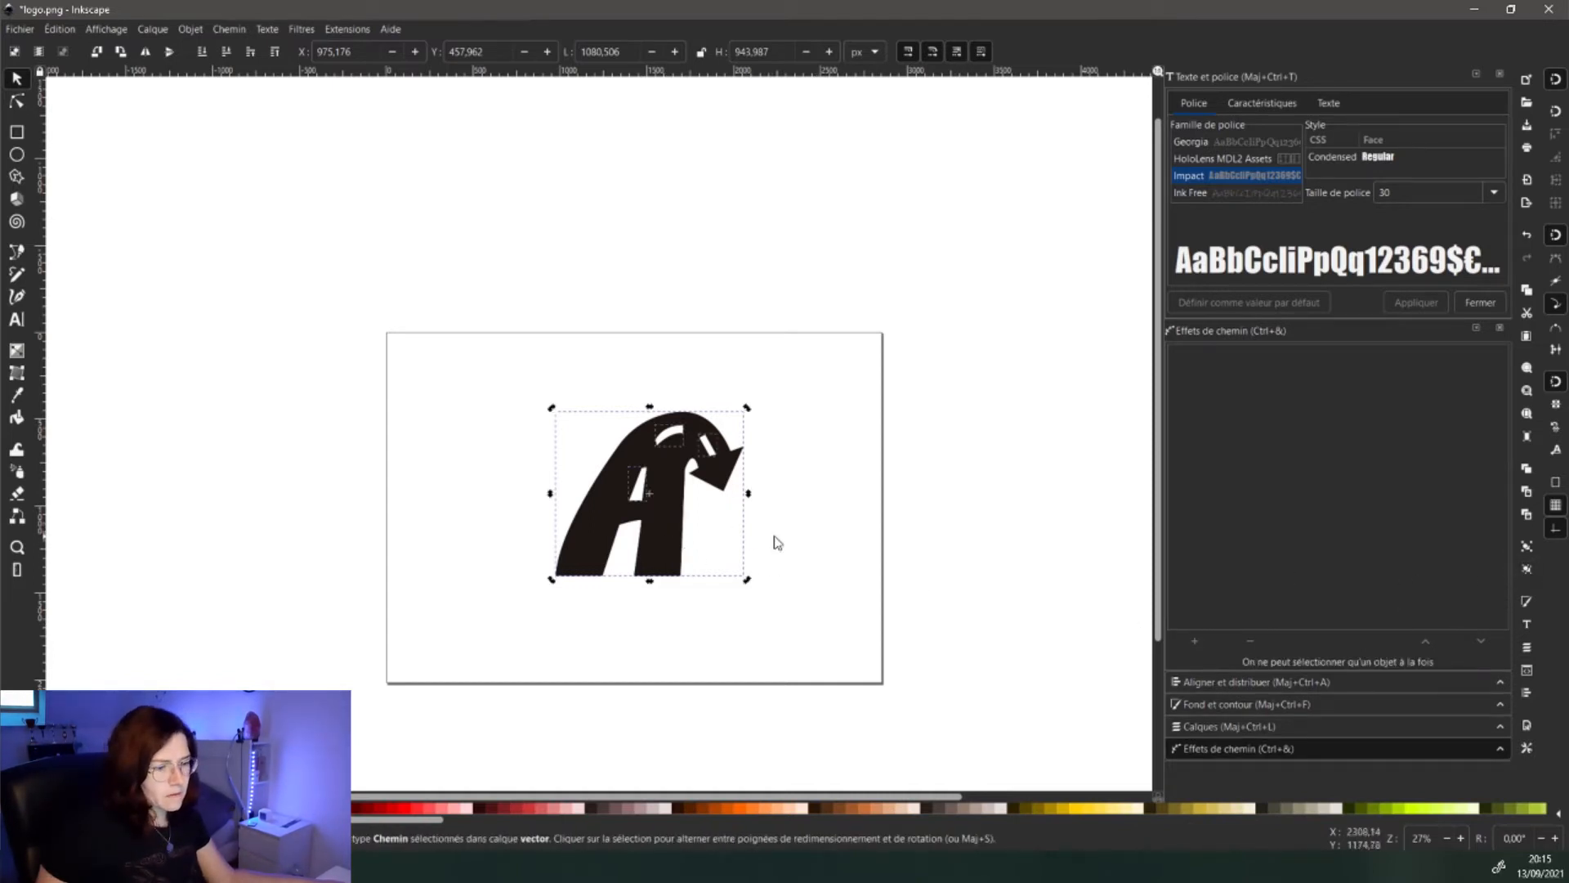
key("Escape")
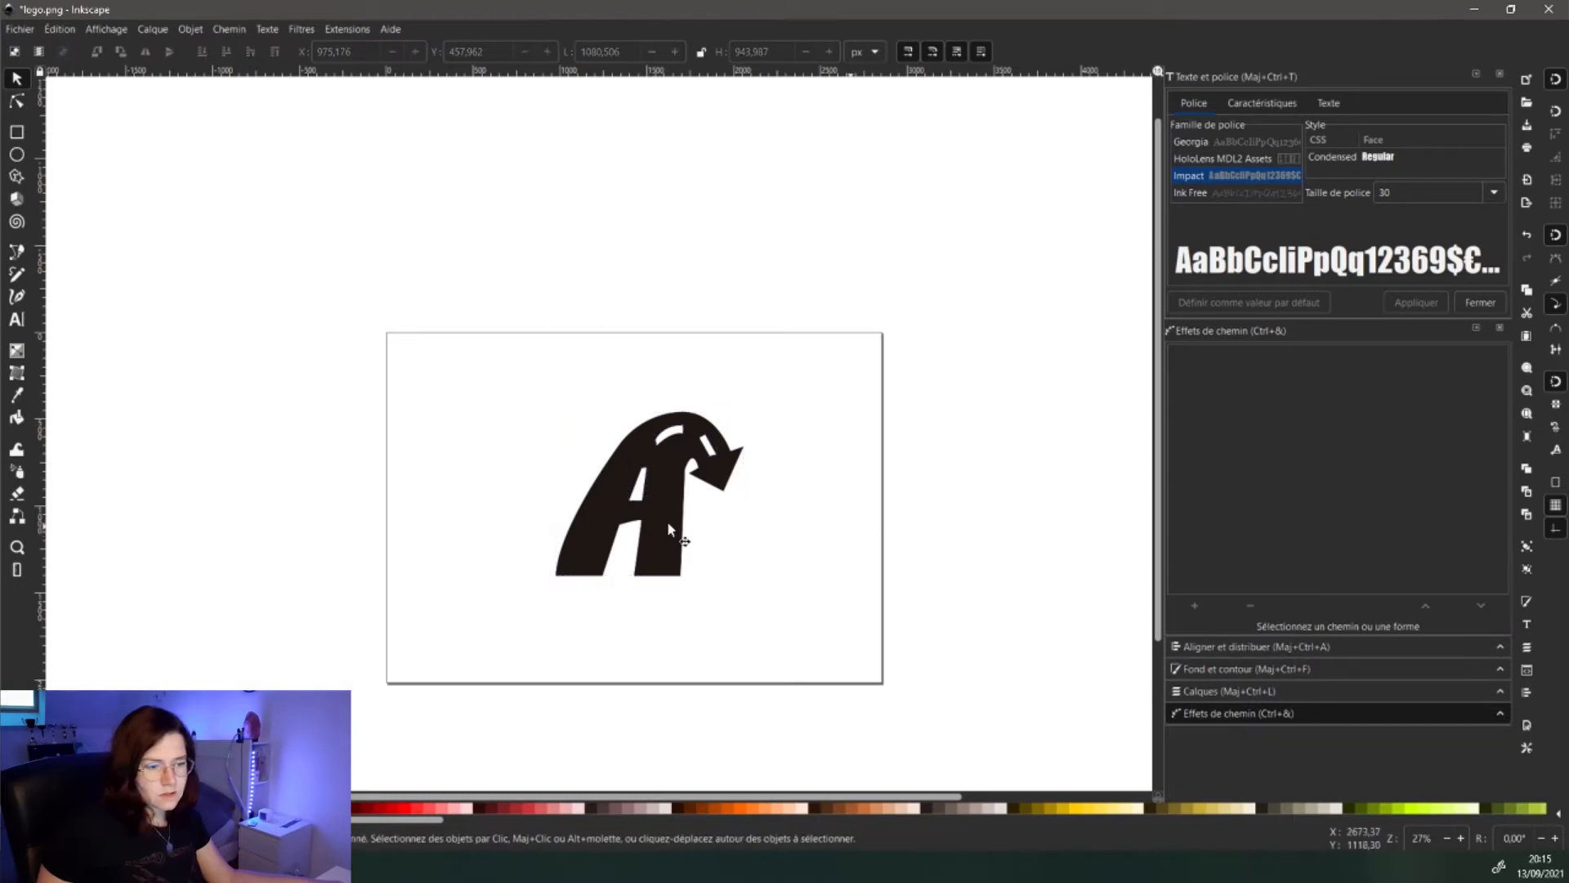
left_click(659, 549)
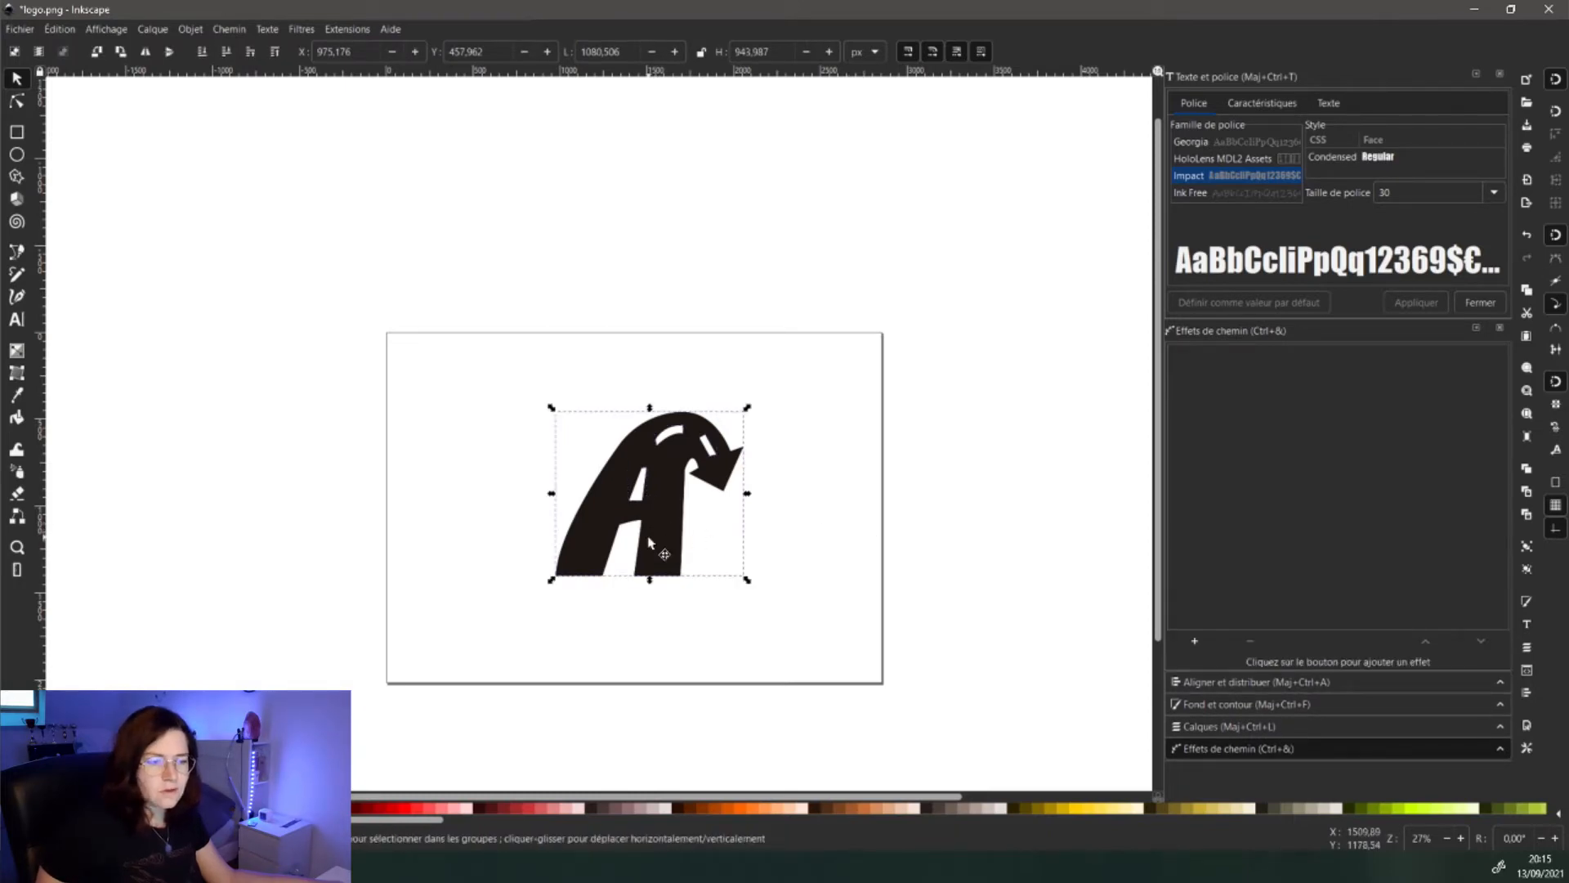
left_click_drag(656, 536, 349, 478)
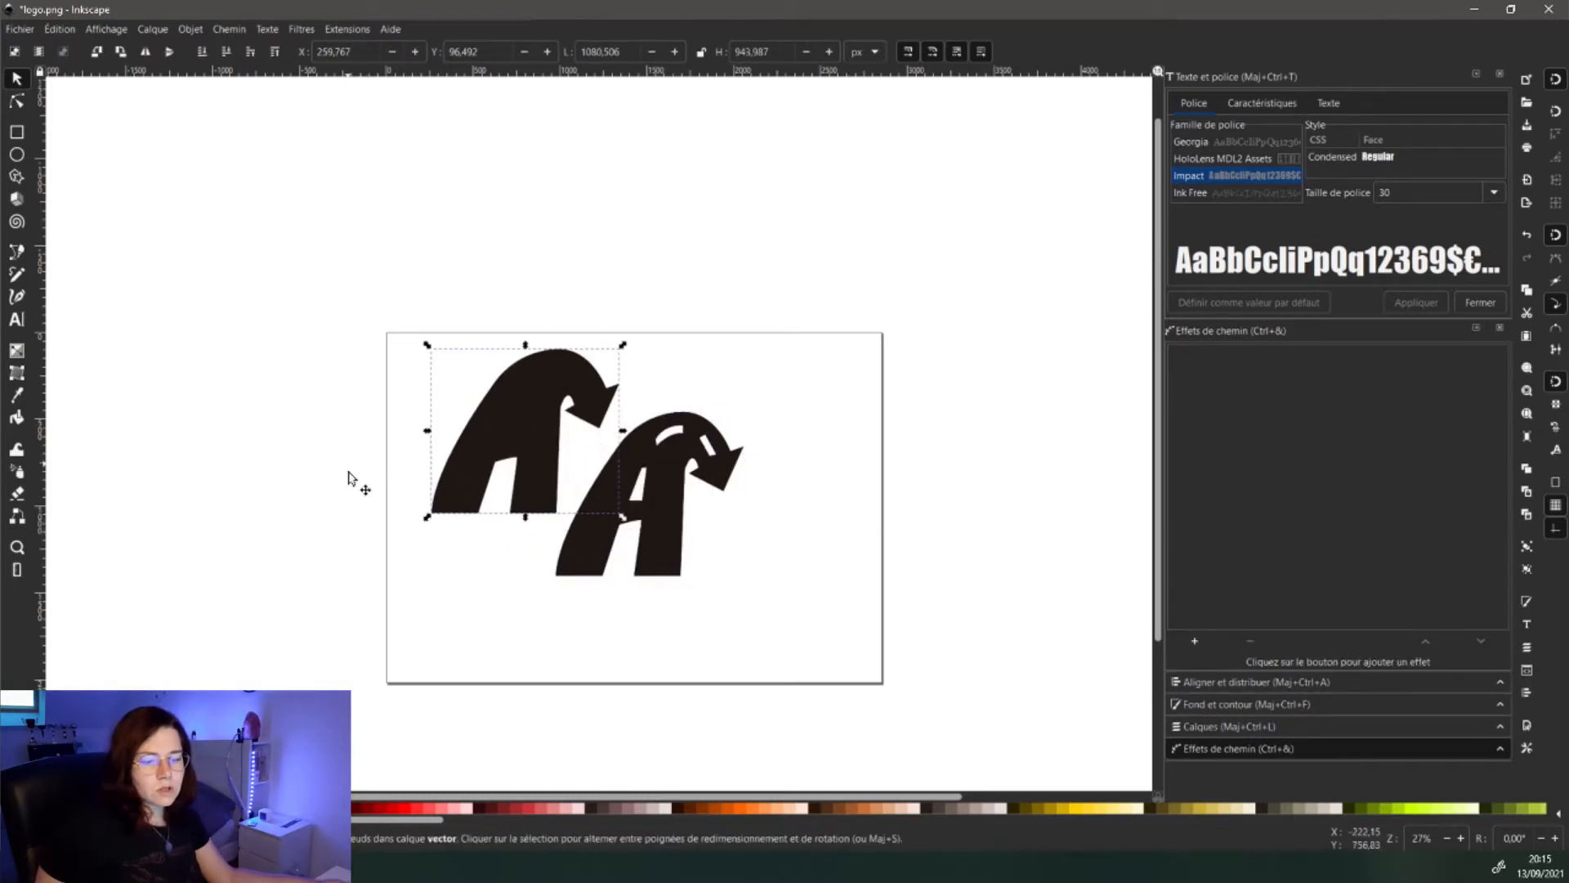
- Snap the plain black A back onto the detailed A and send it beneath
left_click(663, 551)
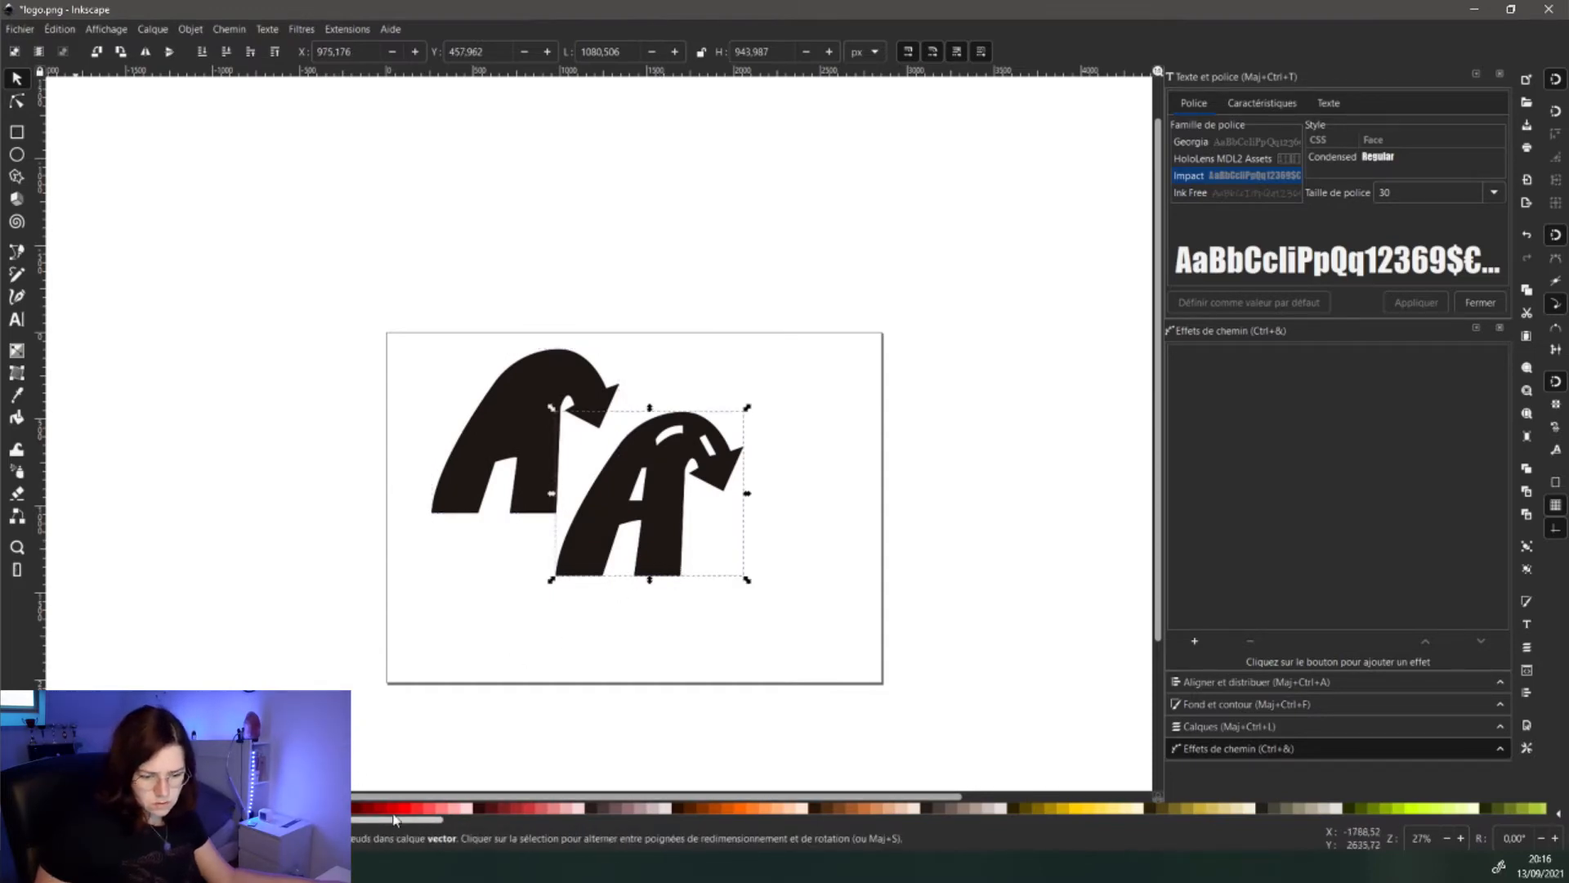
left_click_drag(394, 822, 977, 830)
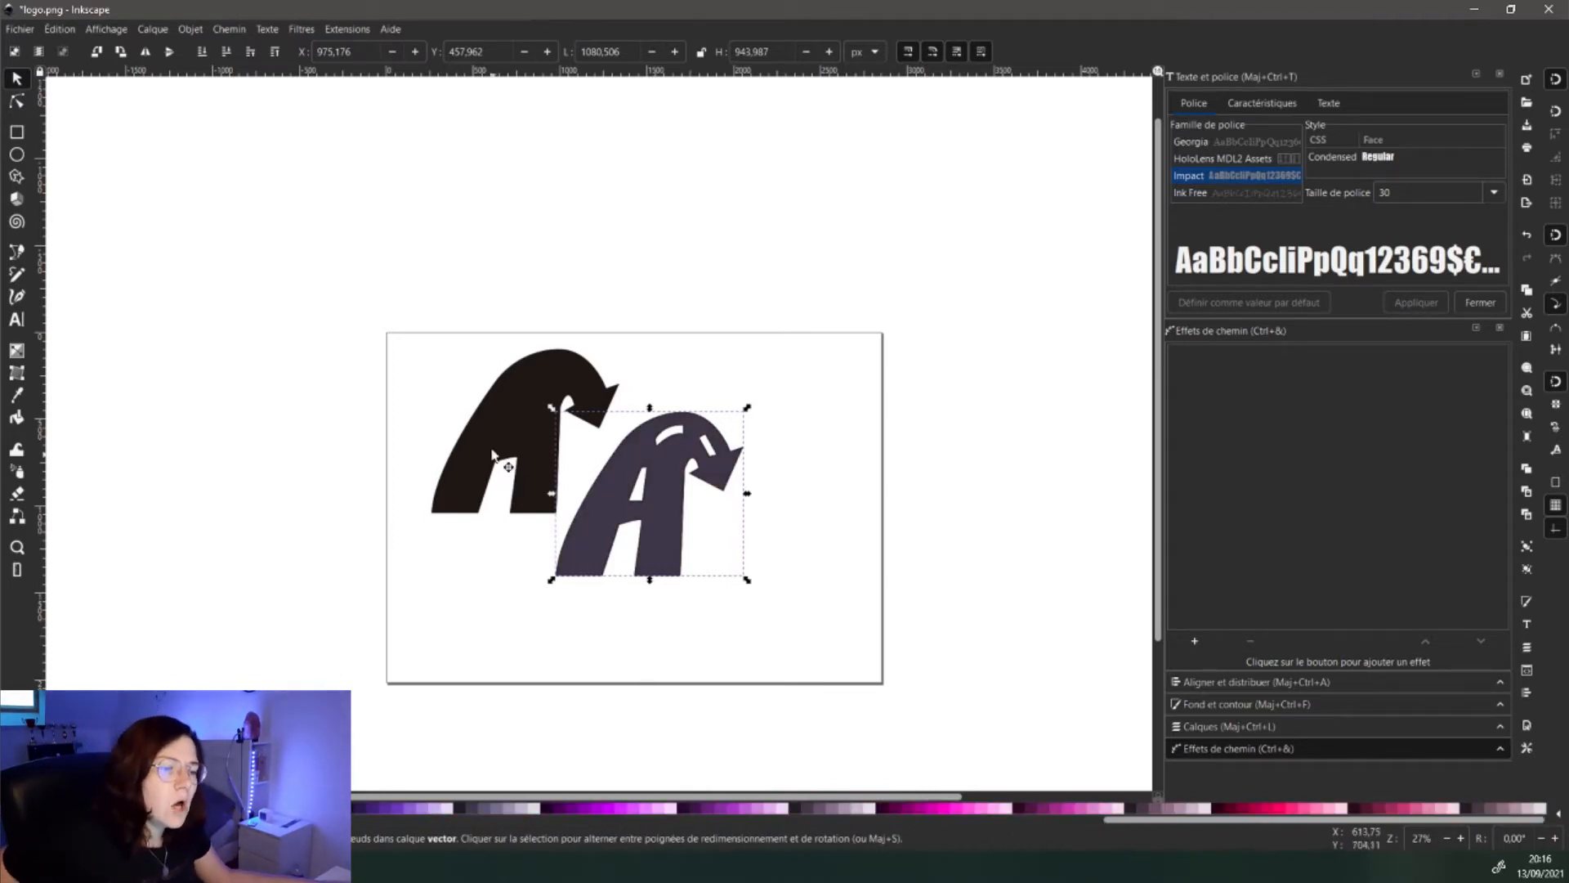
left_click_drag(491, 439, 623, 498)
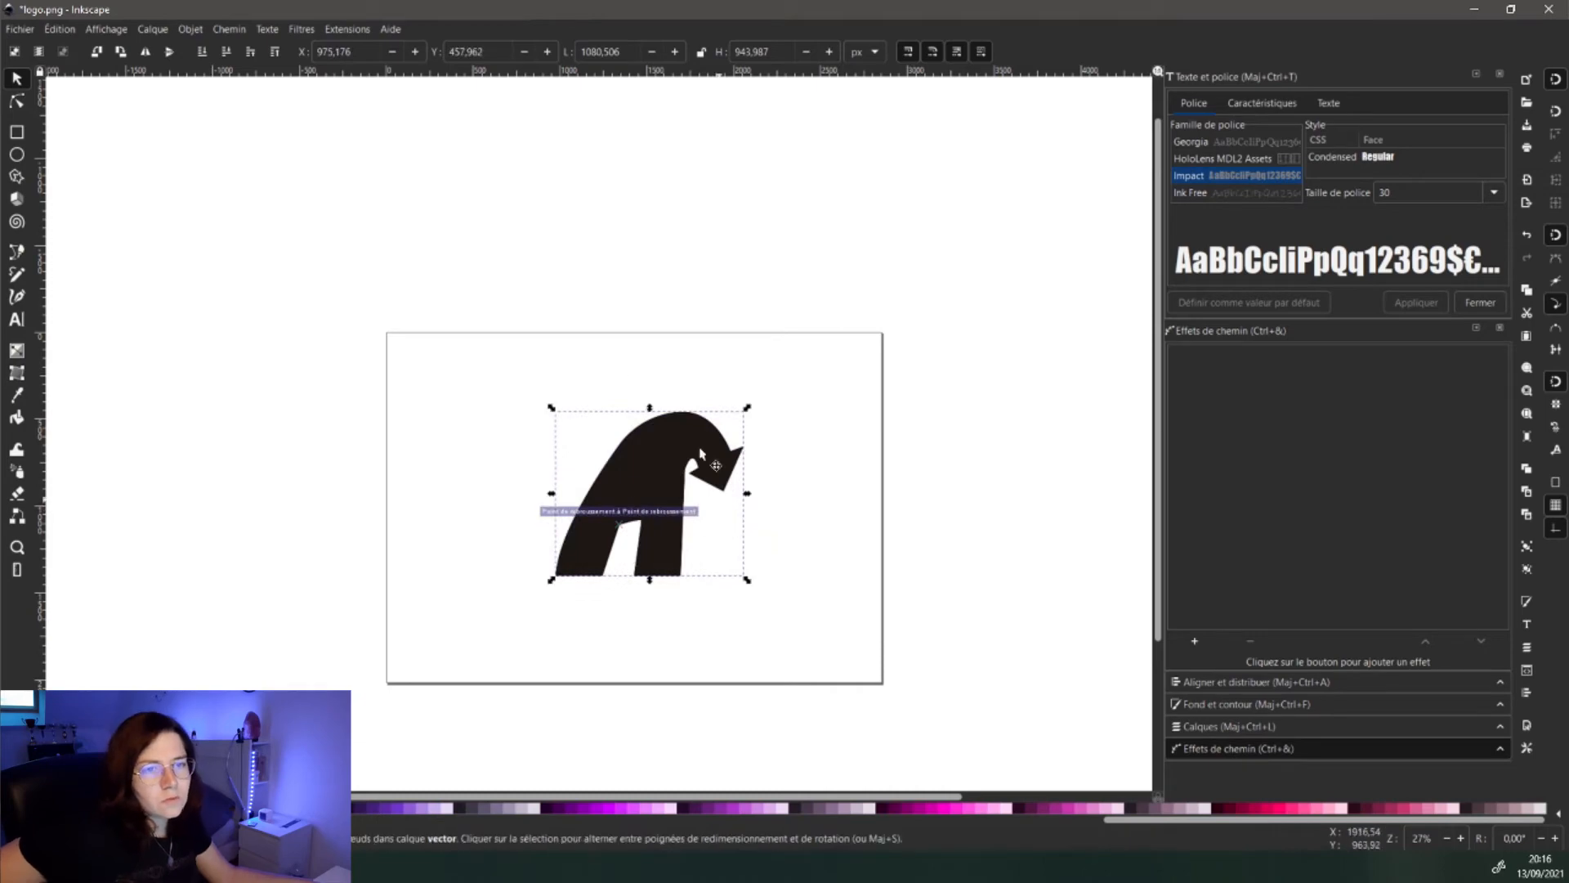
left_click(203, 54)
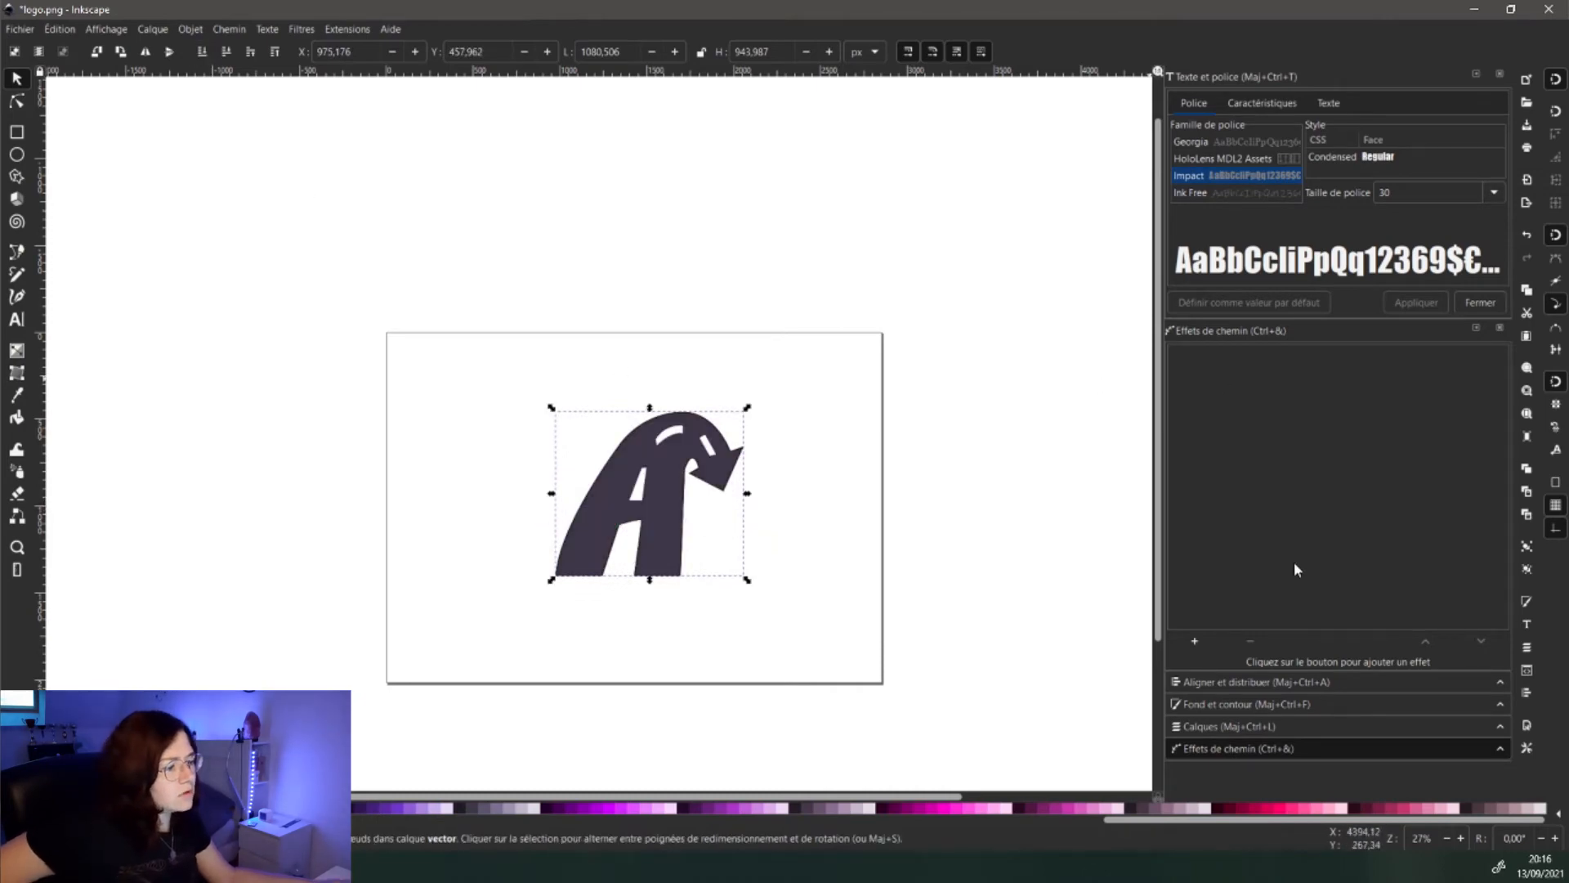
- Add an Offset path effect to the A and raise the offset to about 5.8 mm
left_click(1195, 643)
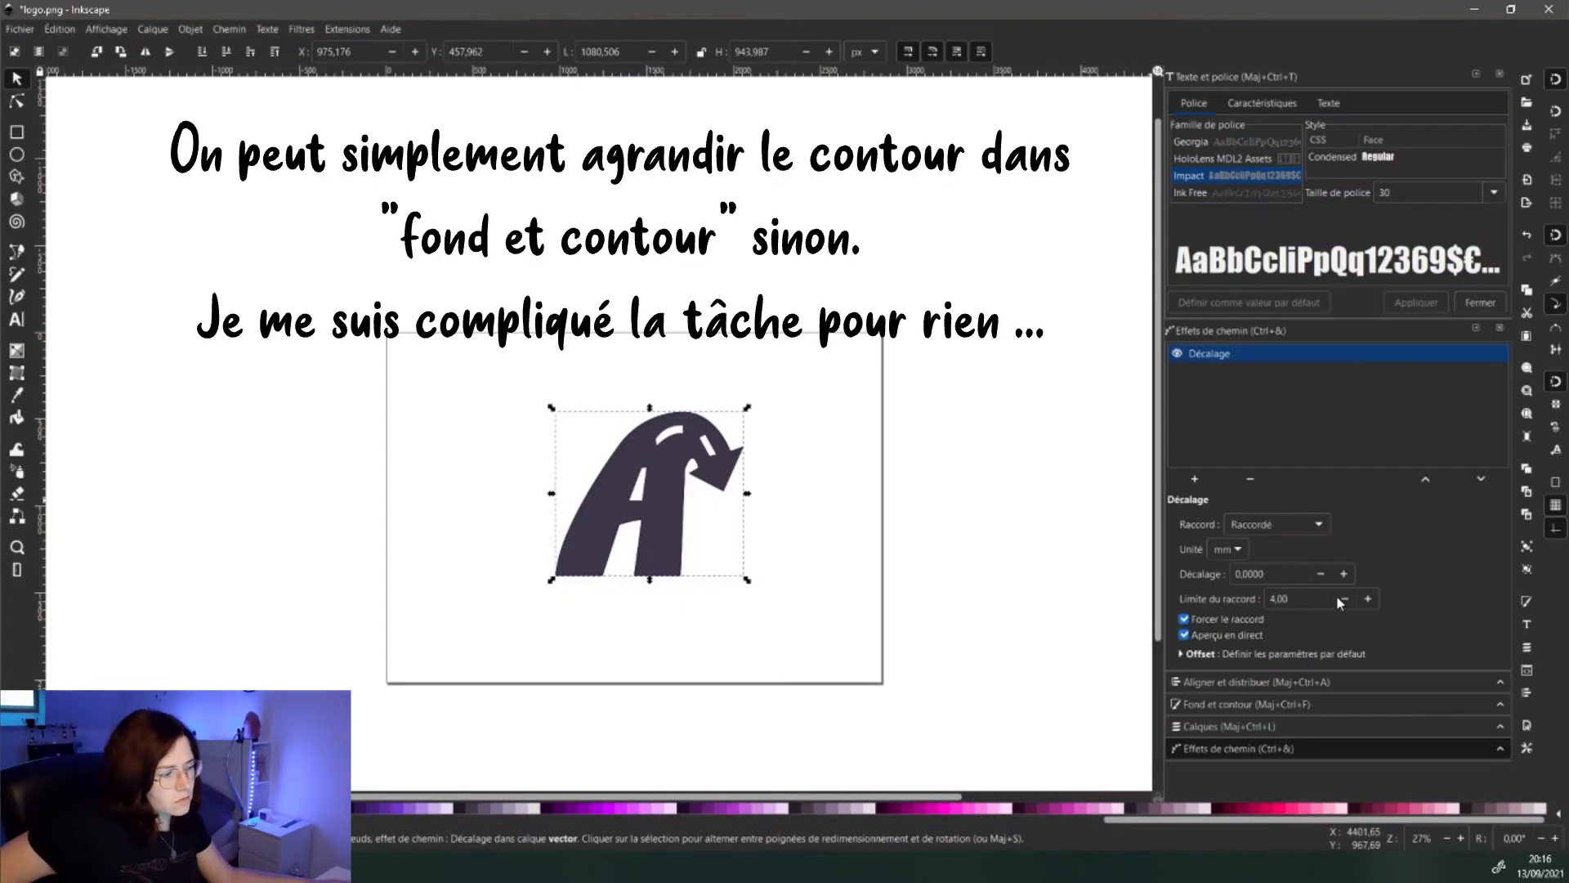
left_click(1345, 570)
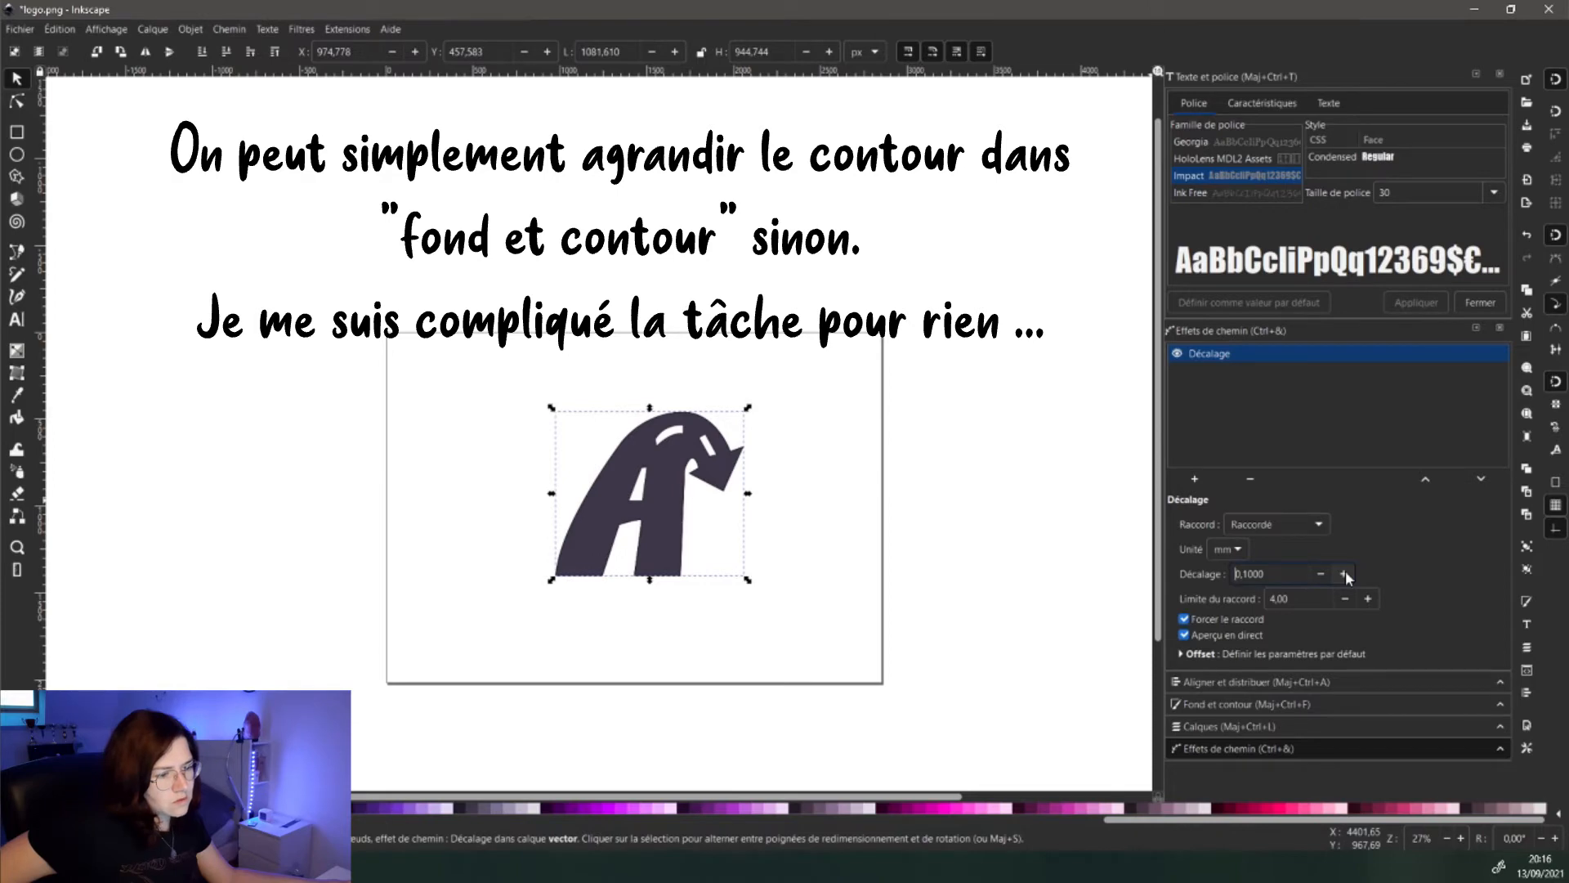
left_click(1346, 570)
left_click(1345, 571)
left_click(1345, 571)
left_click(1345, 571)
left_click(1345, 570)
left_click(1345, 571)
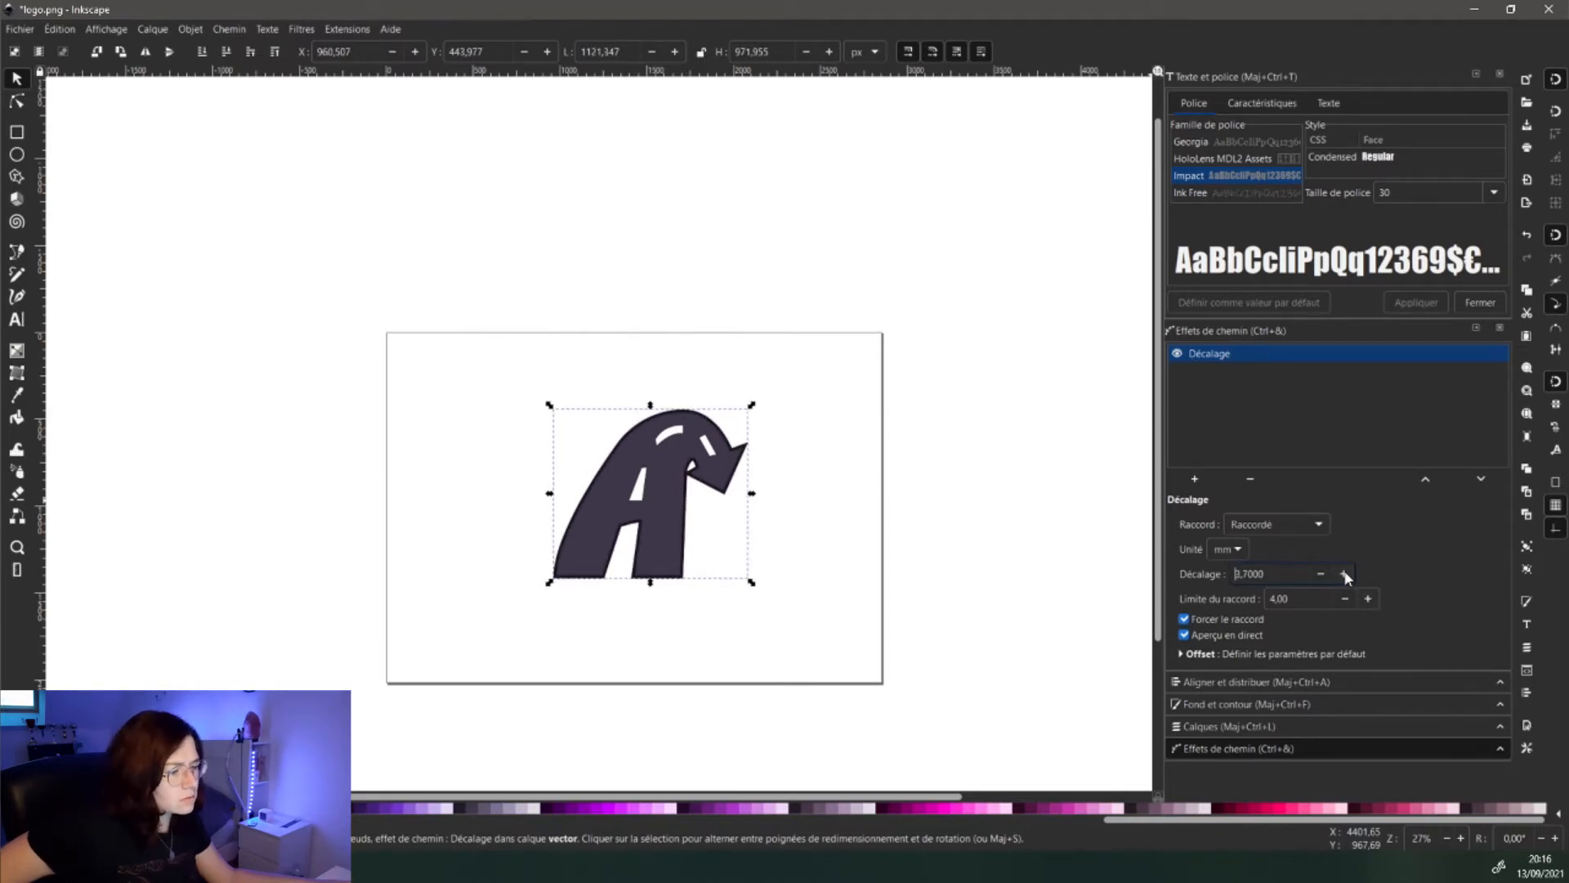
left_click(1345, 574)
left_click(1345, 574)
left_click(1345, 575)
left_click(1345, 574)
left_click(1345, 574)
left_click(1345, 574)
left_click(1345, 574)
left_click(1345, 574)
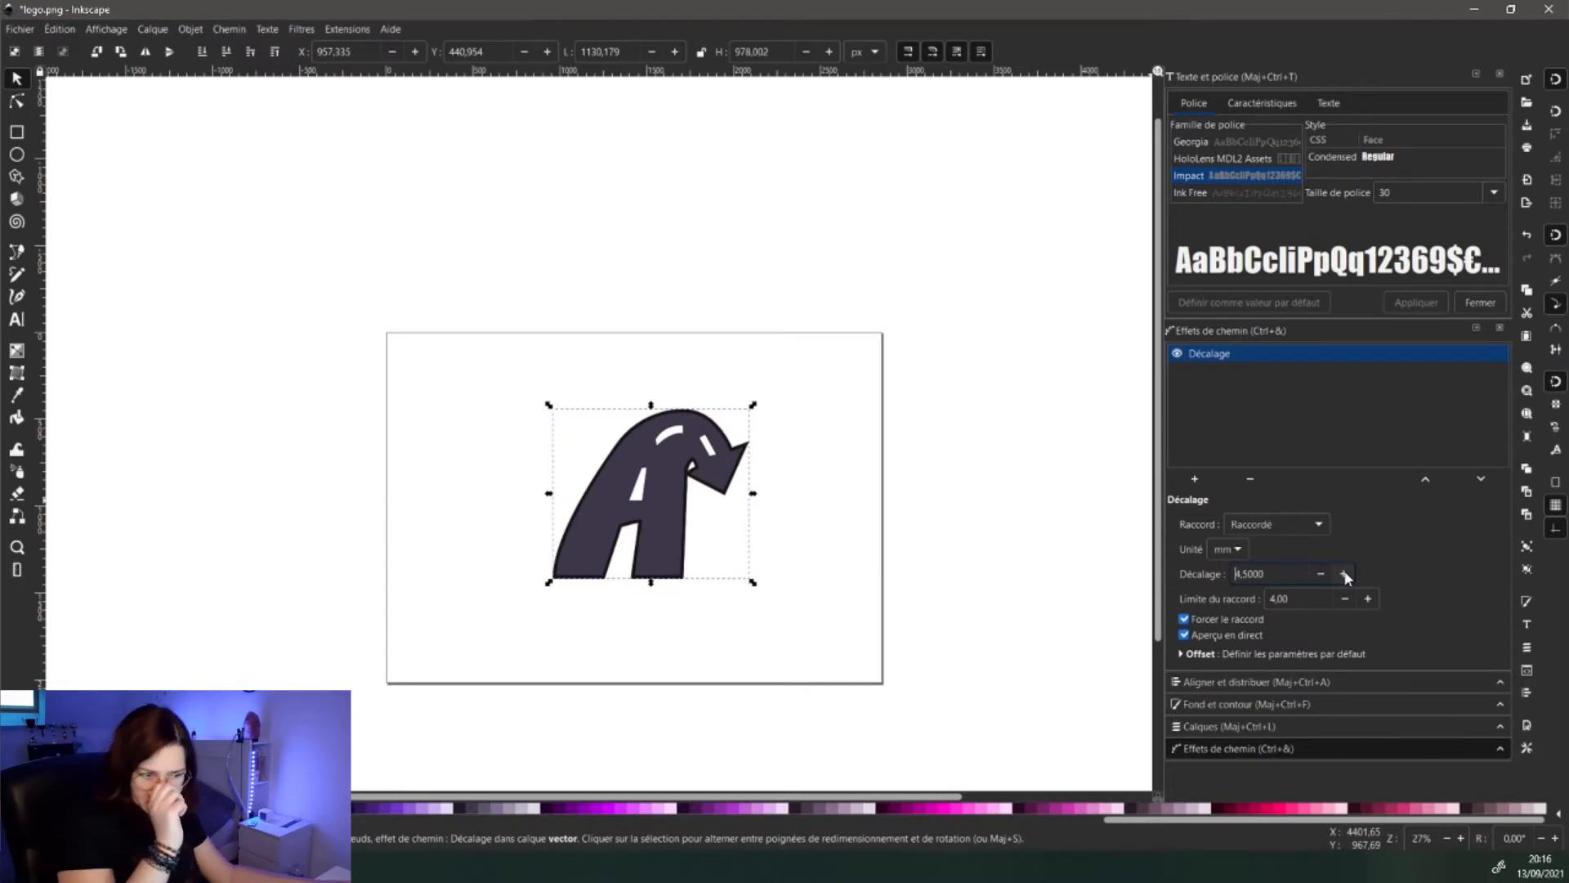
left_click(1345, 575)
left_click(1345, 574)
left_click(1345, 575)
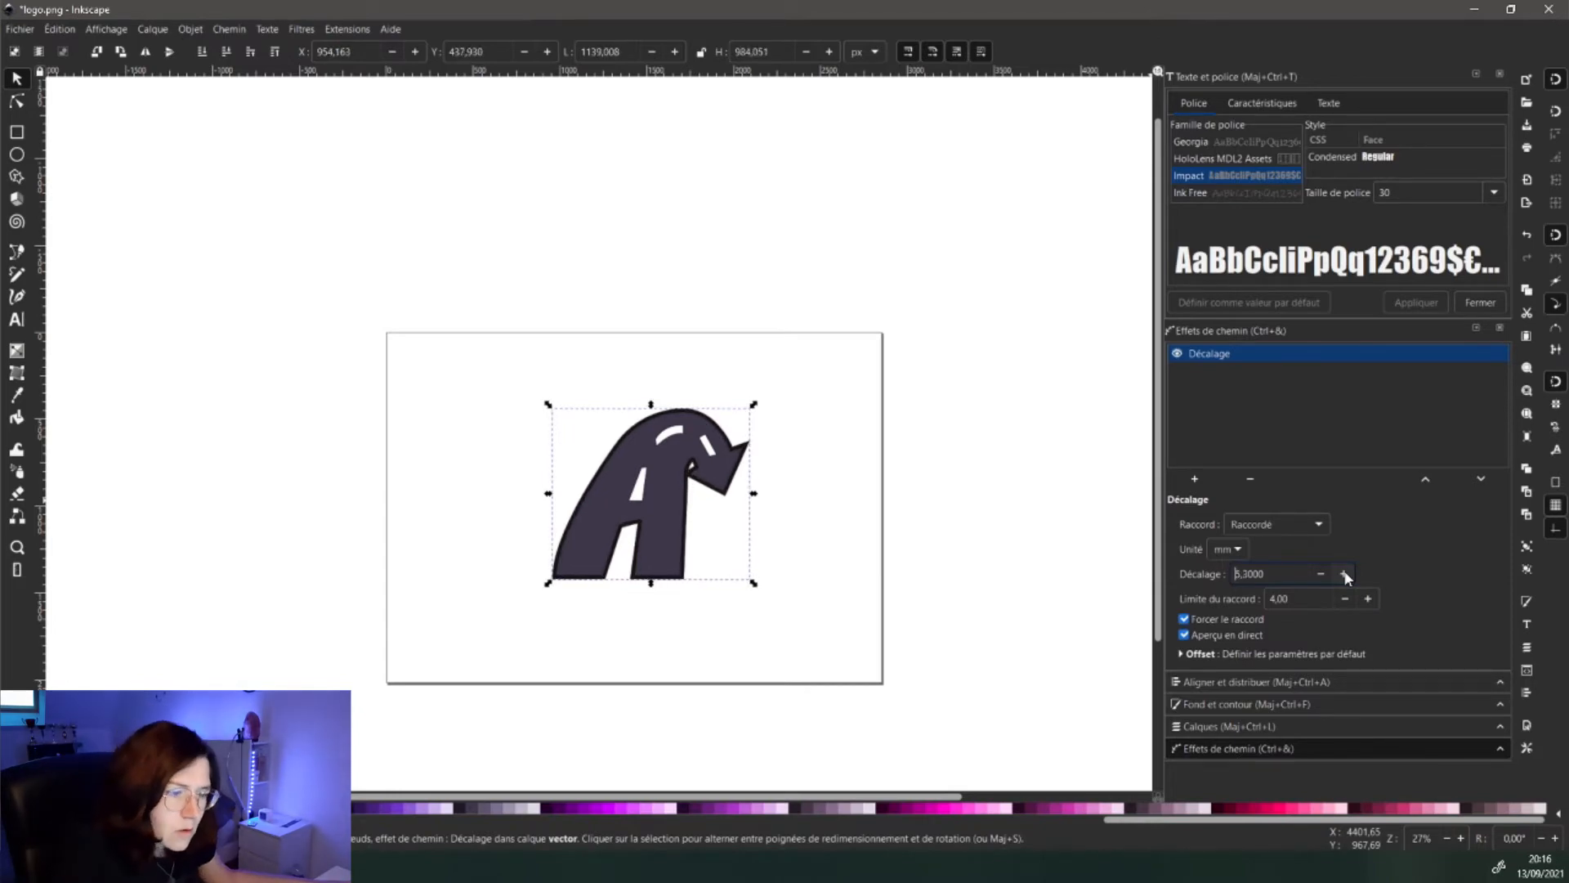
left_click(1345, 574)
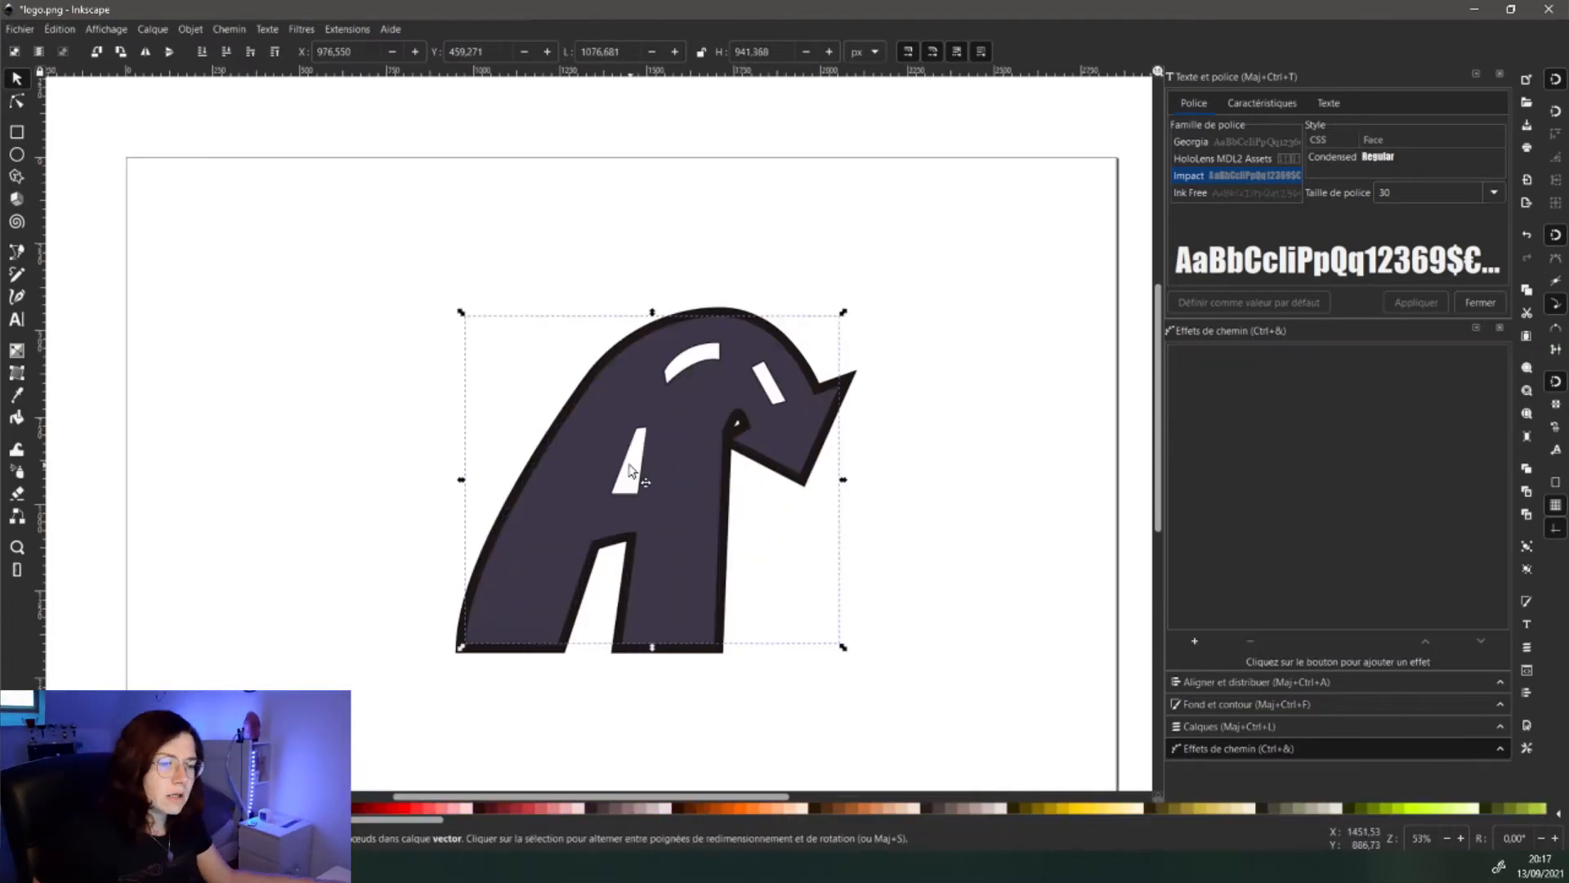
- Remove the stroke from the white dashes, then clear the selection
left_click(636, 470)
left_click(681, 358, "shift")
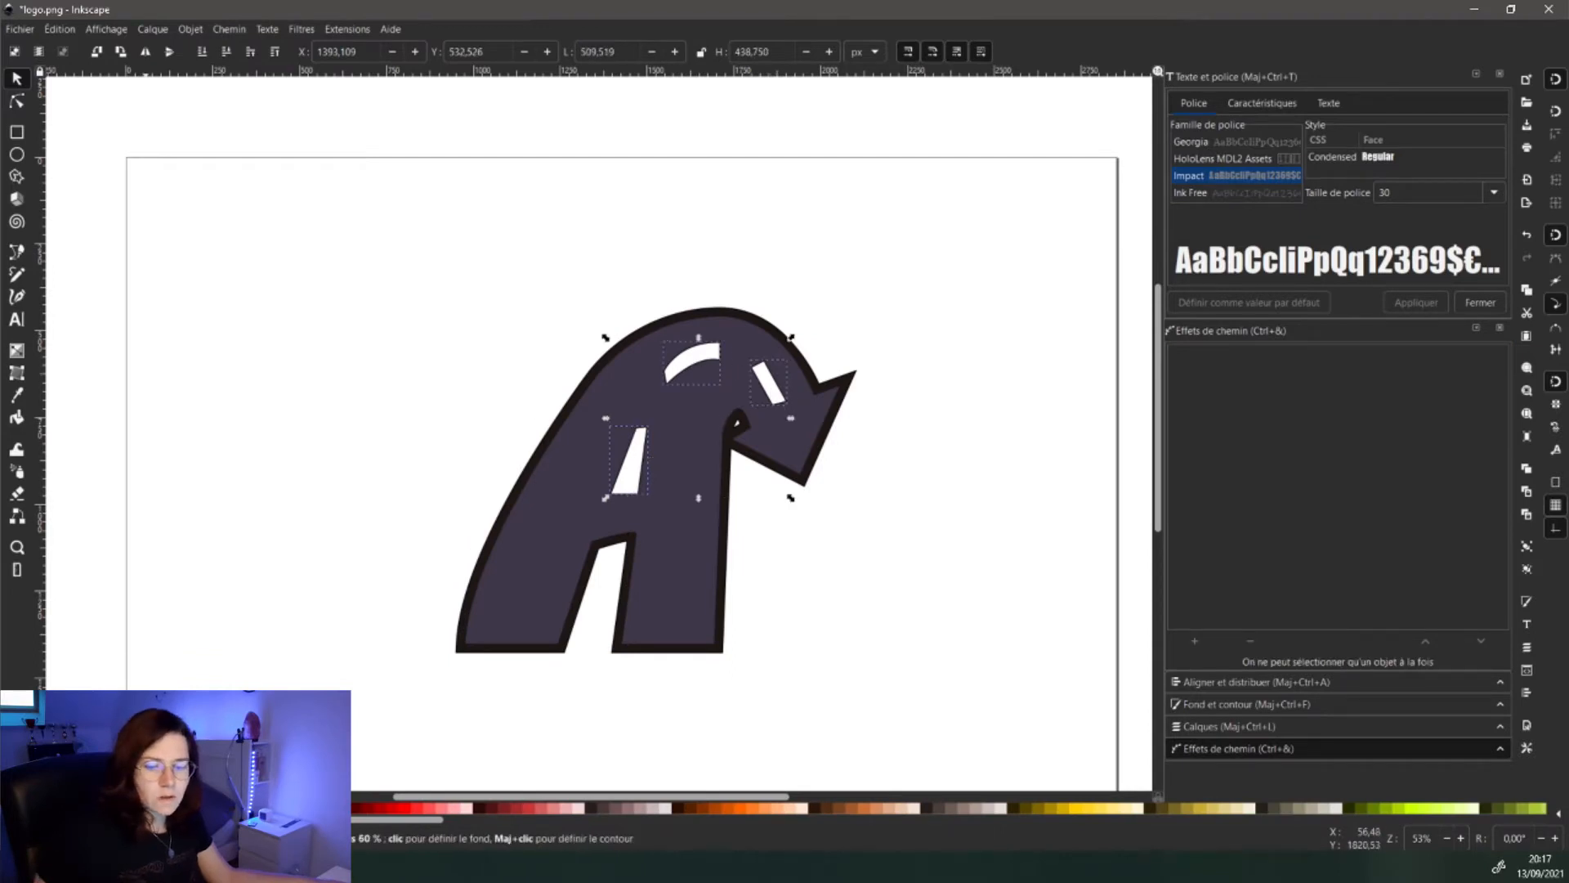
left_click(6, 809, "shift")
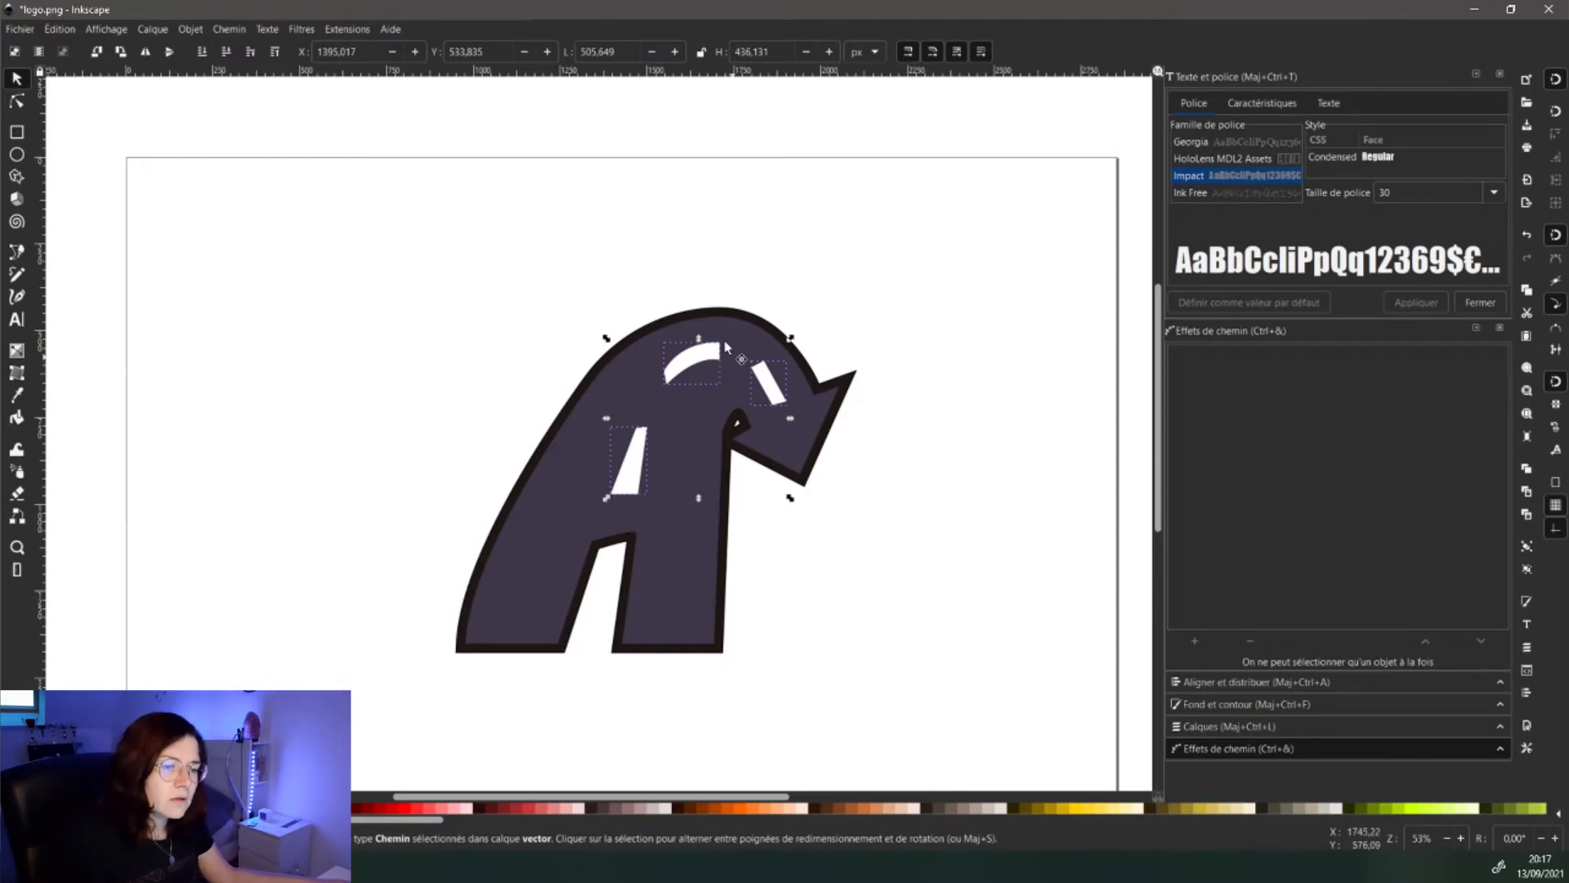
left_click(573, 421)
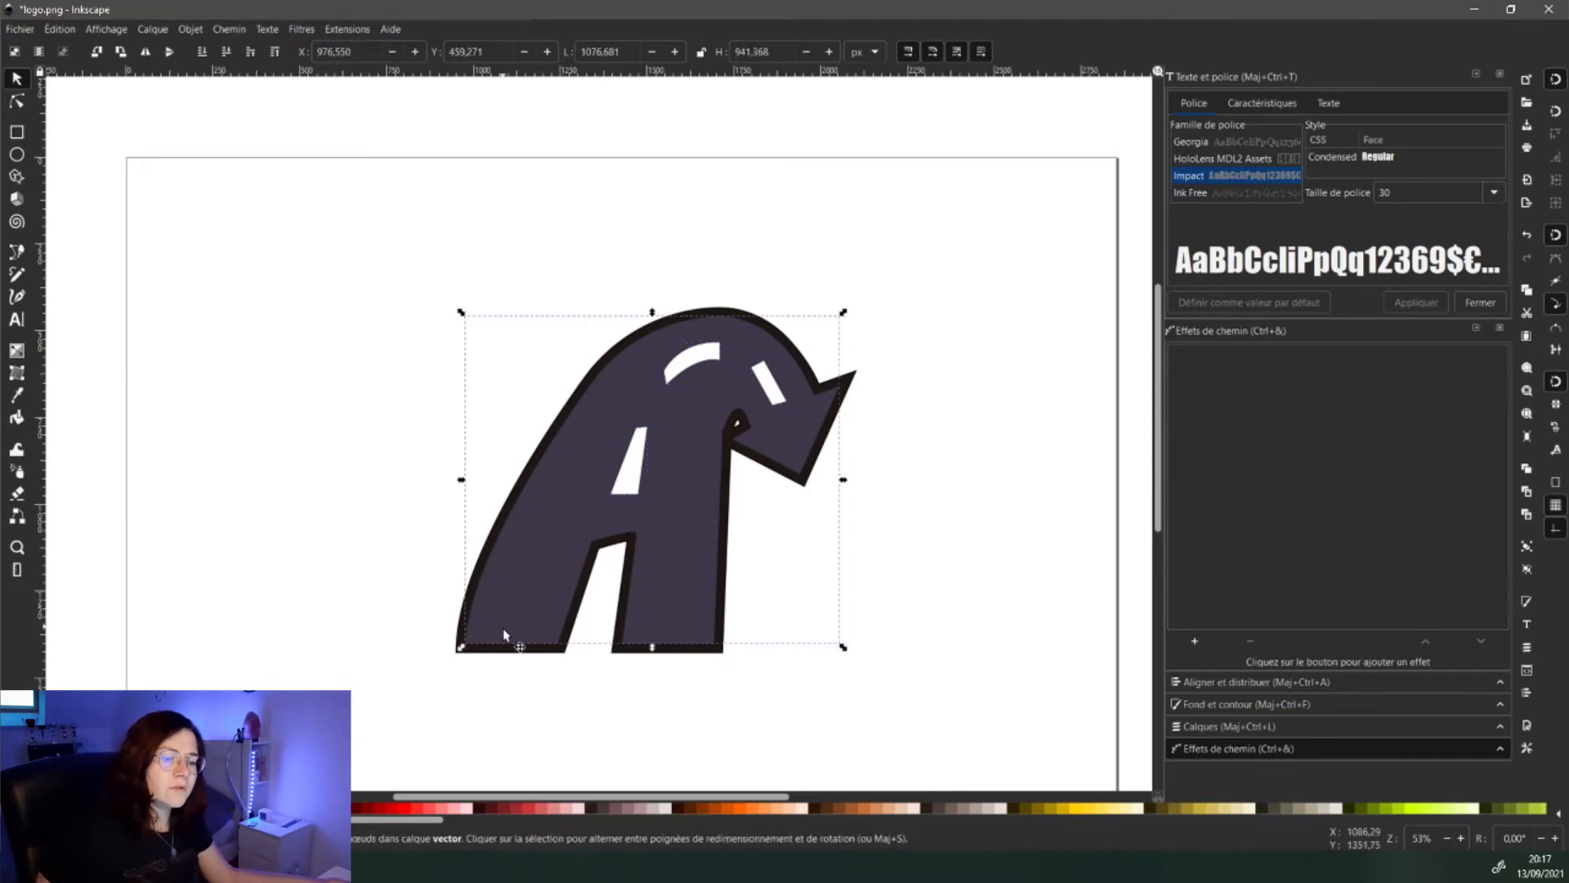
left_click(495, 666)
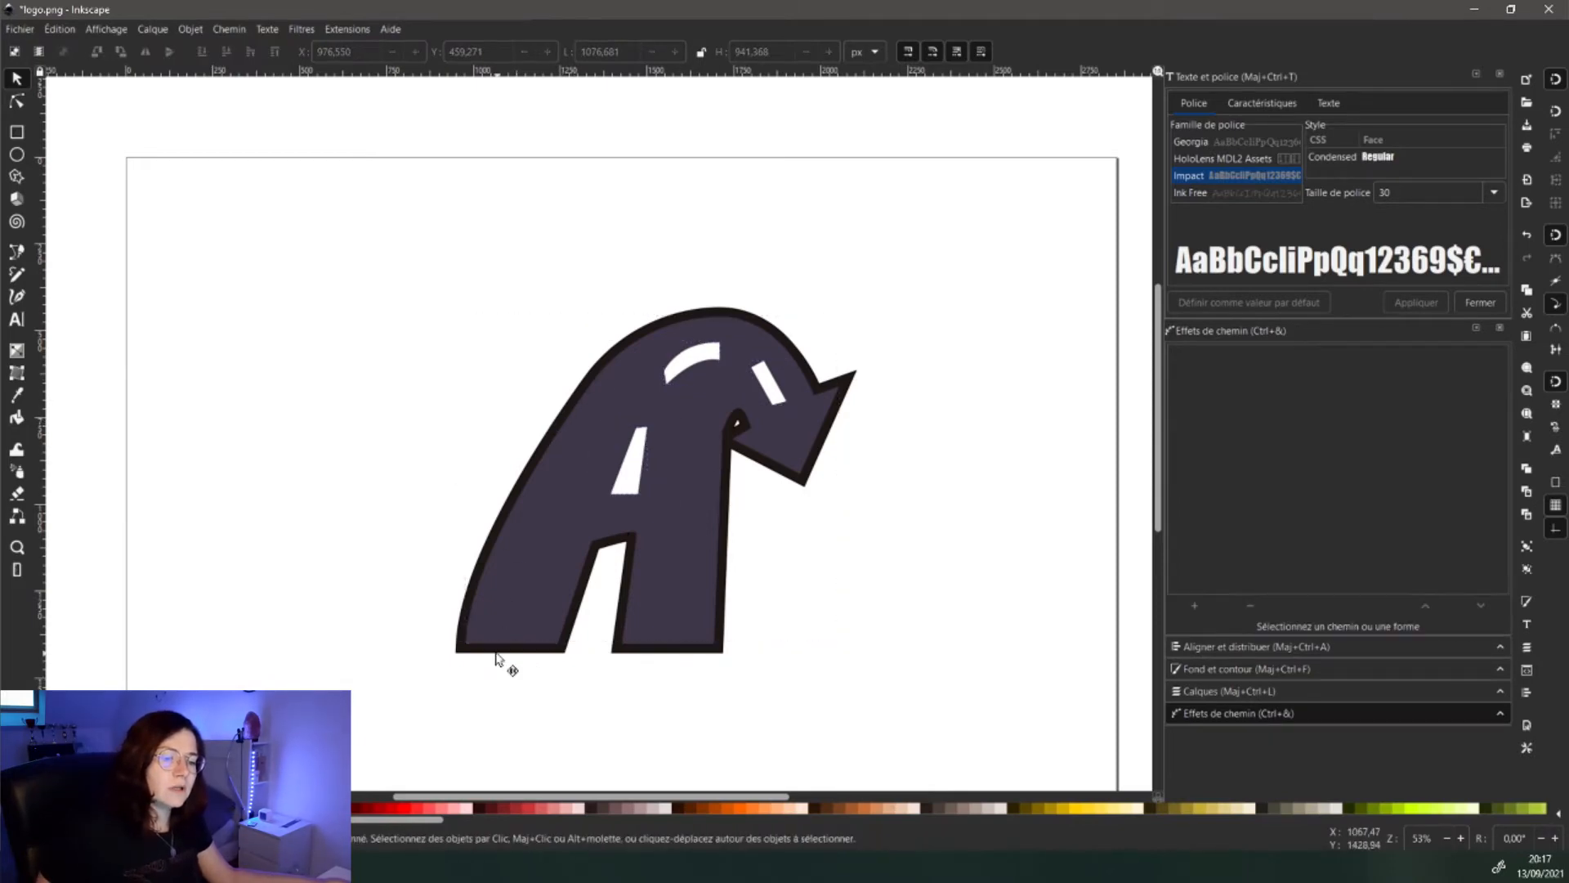
left_click(496, 652)
key("Escape")
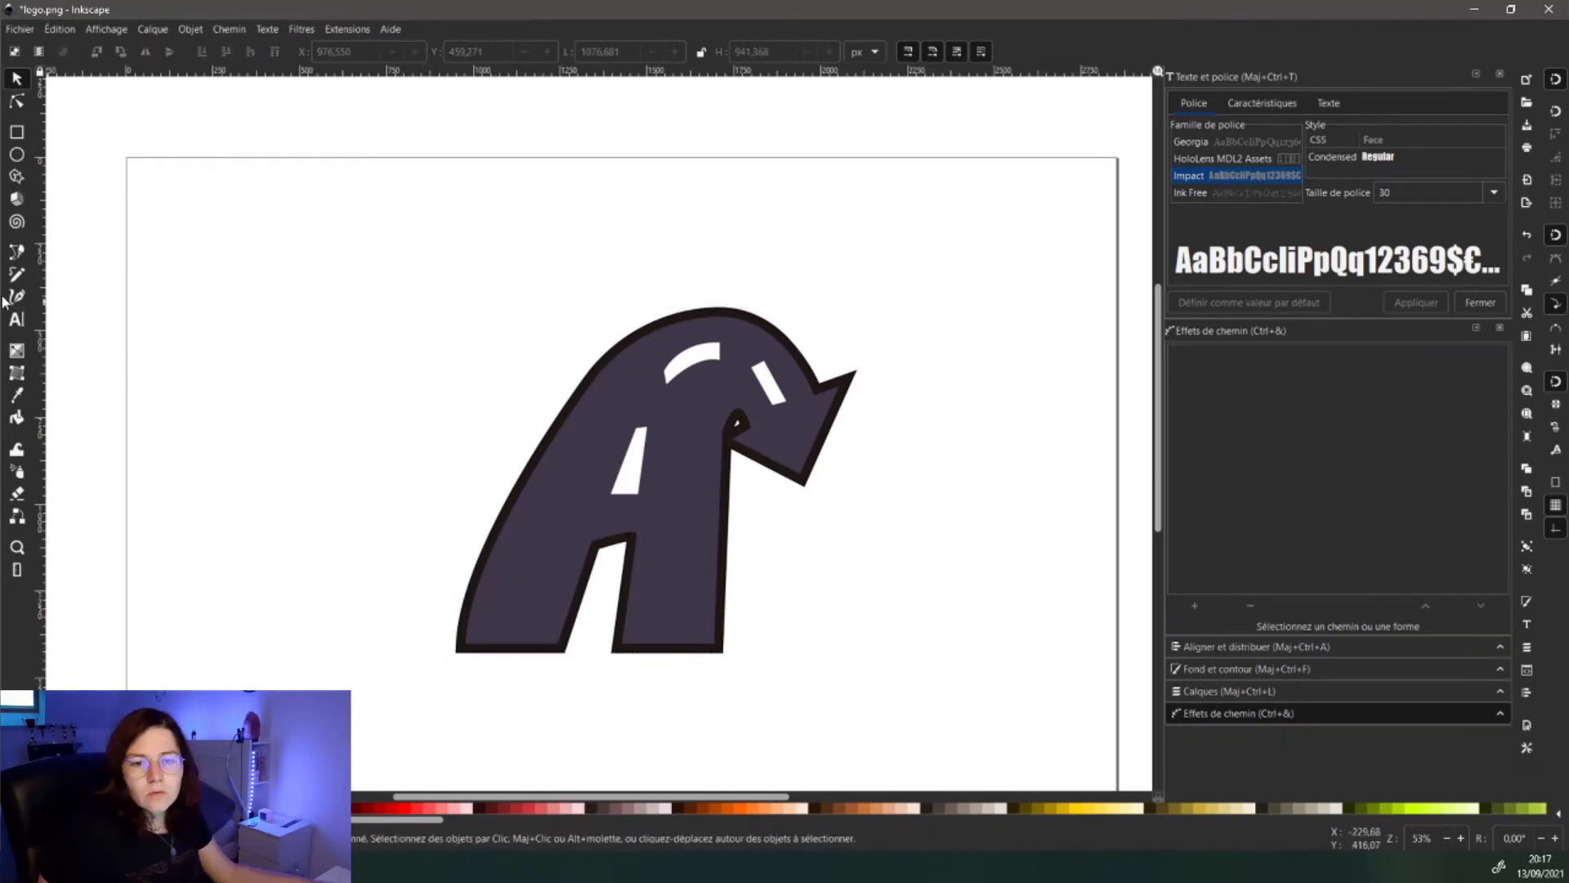
left_click(18, 252)
- Draw a shading shape along the A's inner leg with the Pen tool
scroll(677, 496, "up", 2, "ctrl")
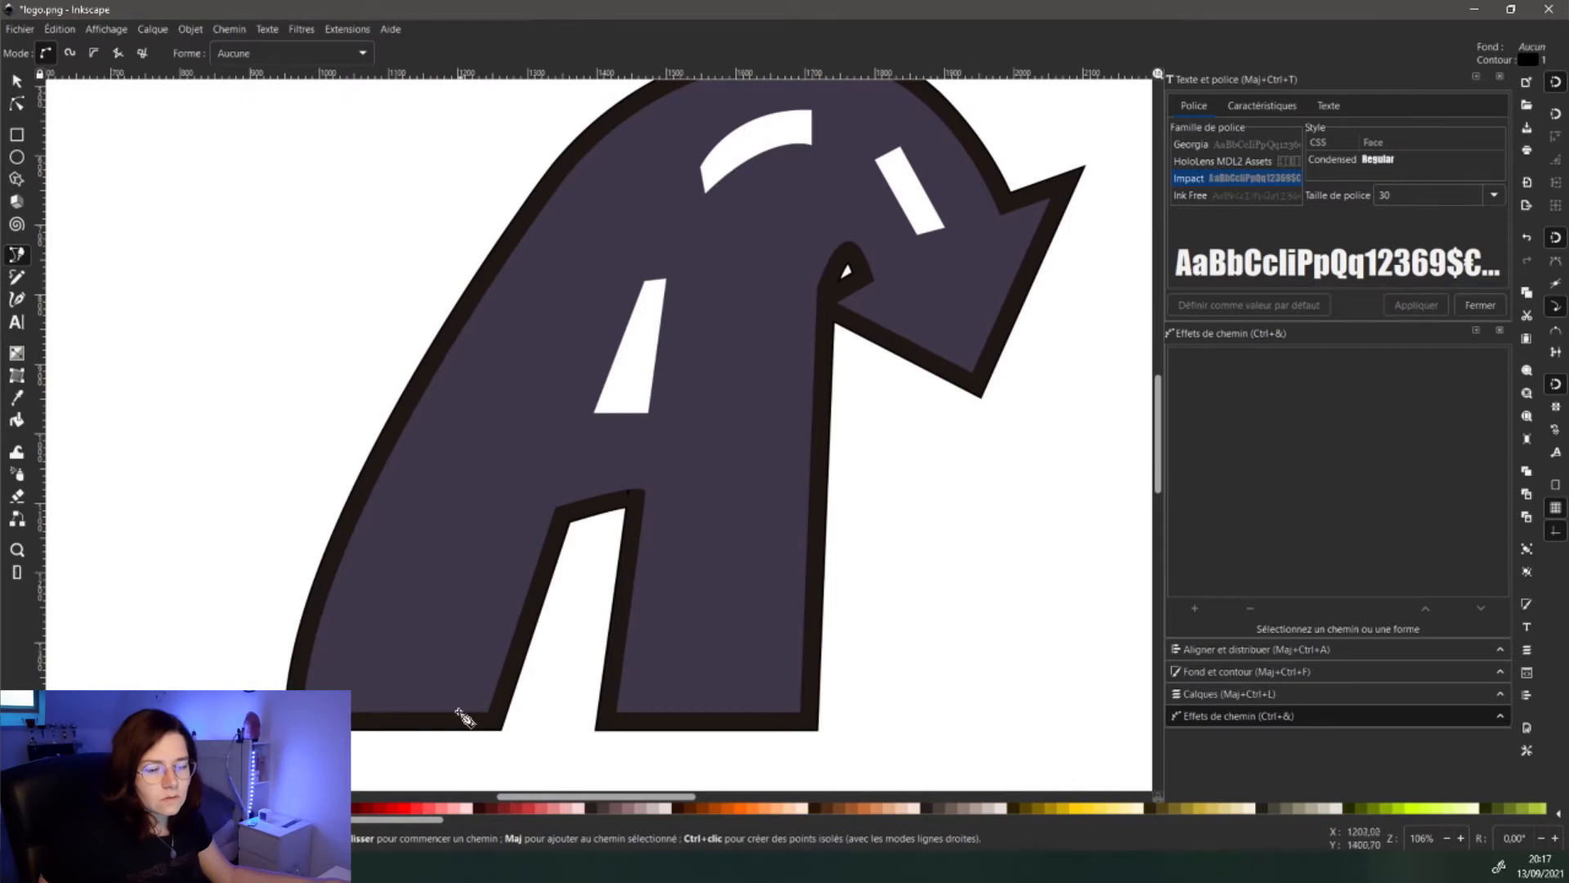
left_click(446, 713)
left_click(536, 506)
left_click(640, 489)
left_click(562, 518)
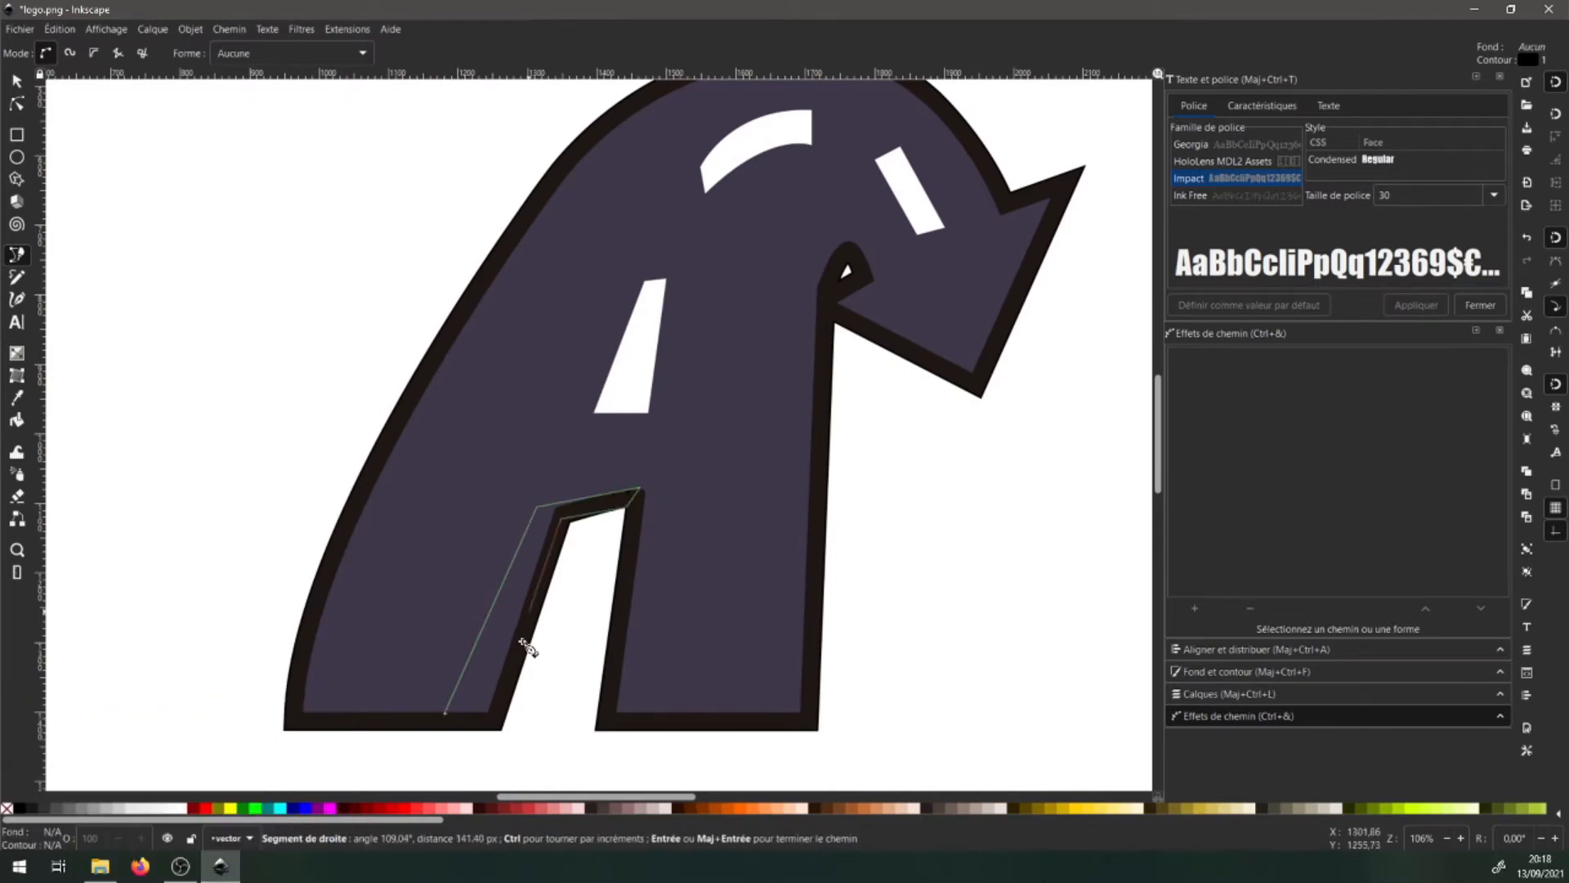
left_click(497, 716)
left_click(446, 712)
left_click(20, 808)
left_click(603, 809)
- Fill the inner leg shading with a darker version of the letter's purple and remove its outline
left_click(16, 398)
left_click(735, 401)
left_click(1246, 707)
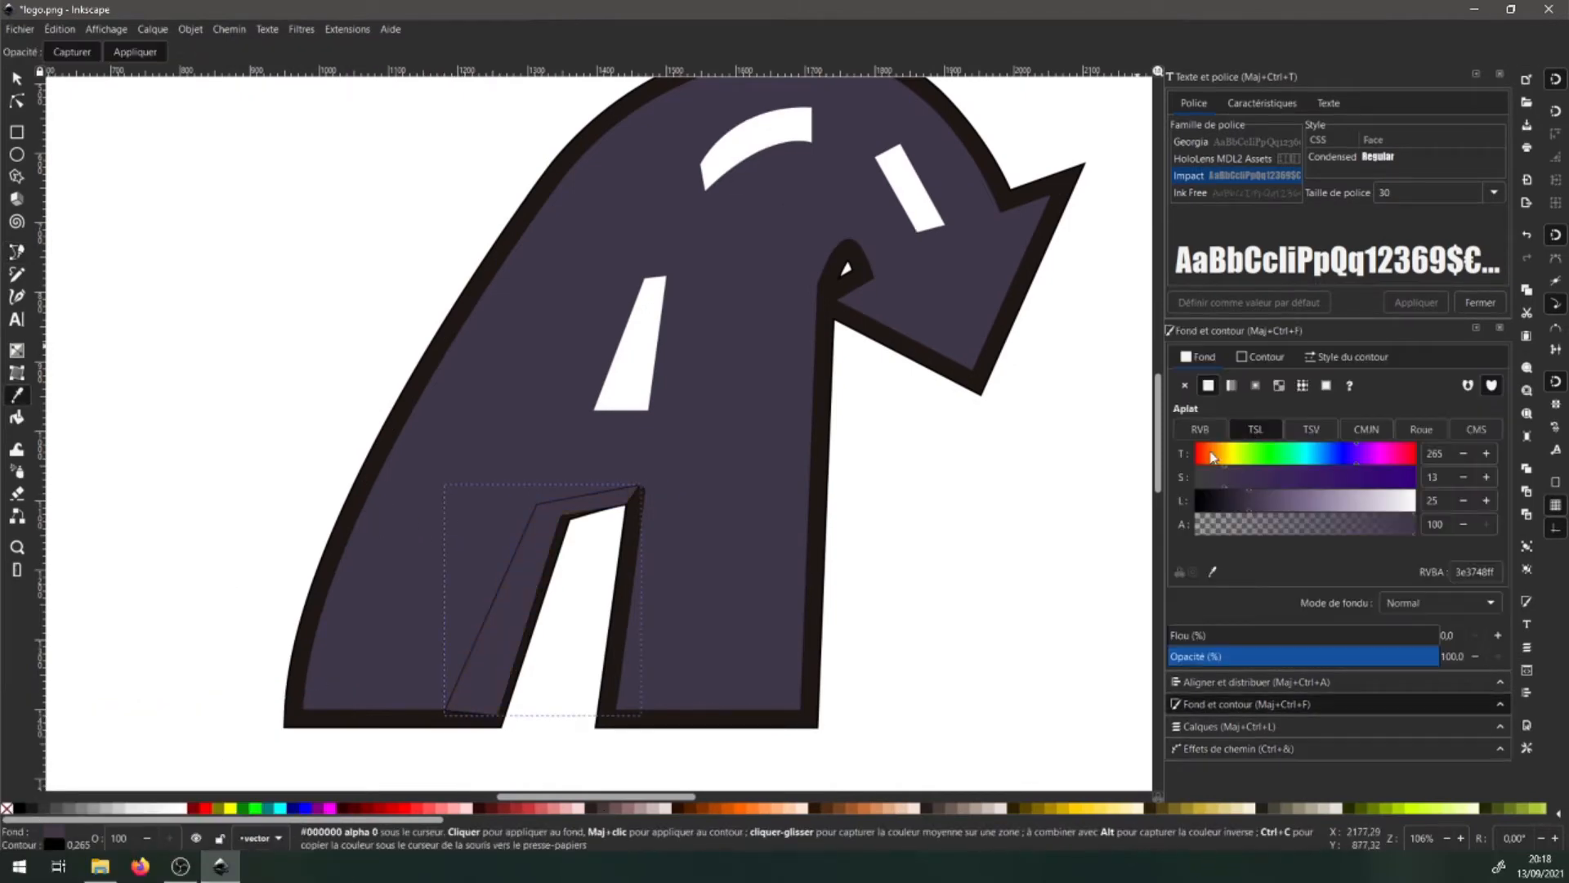
left_click_drag(1252, 503, 1234, 503)
left_click(6, 809, "shift")
left_click(16, 255)
- Draw a curved shading shape around the A's inner corner
left_click(883, 285)
left_click_drag(804, 286, 750, 421)
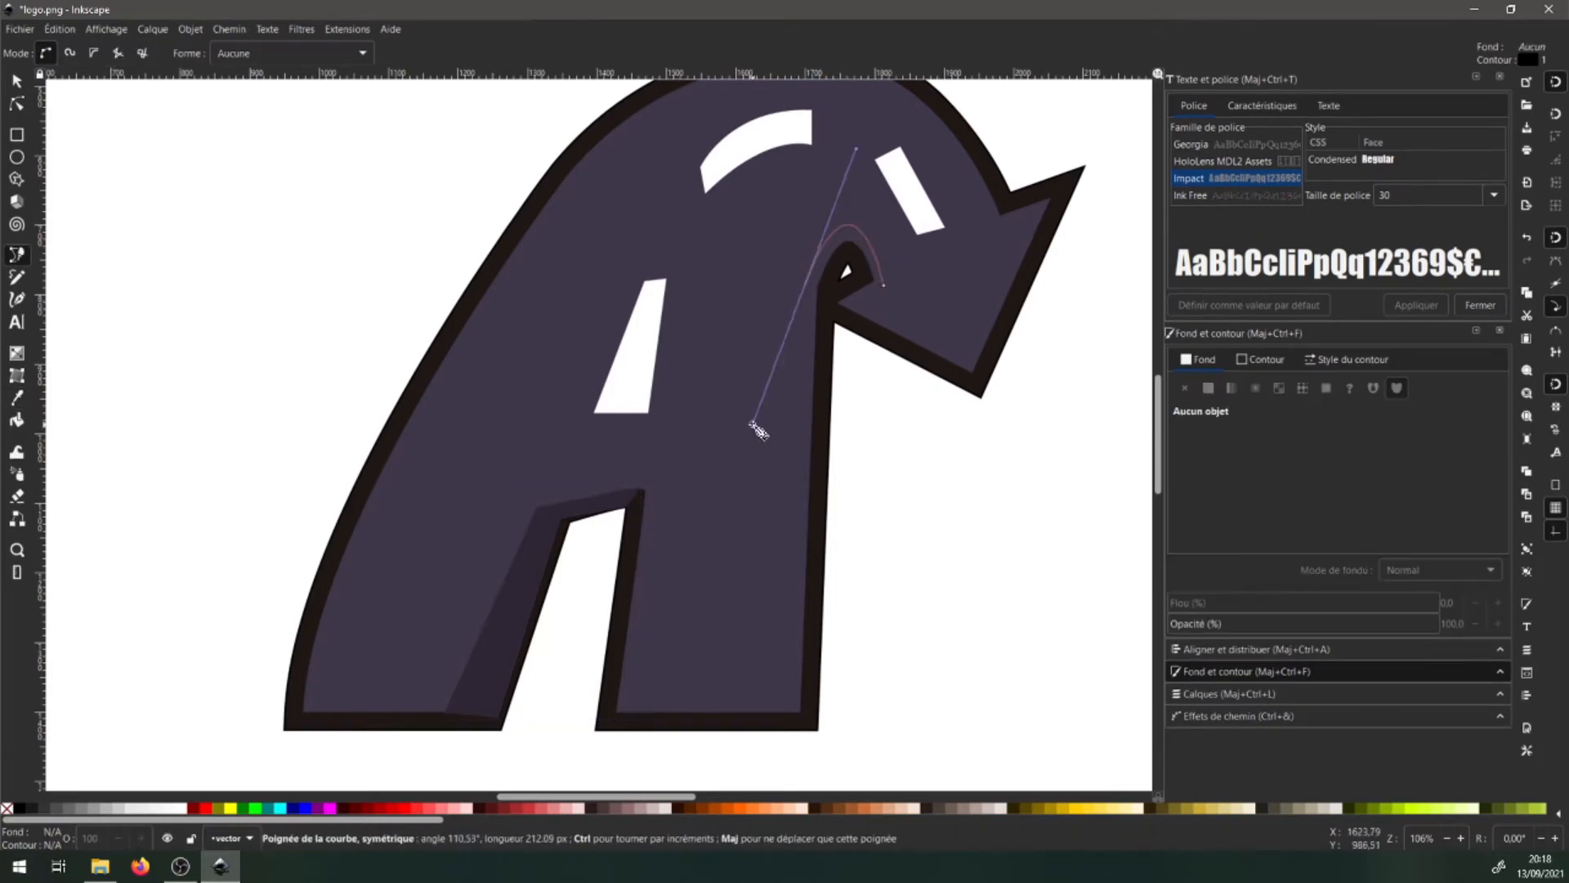
key("Return")
left_click(805, 286)
left_click(763, 720)
left_click(812, 724)
left_click(827, 294)
left_click(848, 255)
left_click(864, 270)
- Fill the inner-corner shading with dark purple and remove its outline
left_click(835, 302)
left_click(869, 327)
left_click(883, 284)
left_click(16, 398)
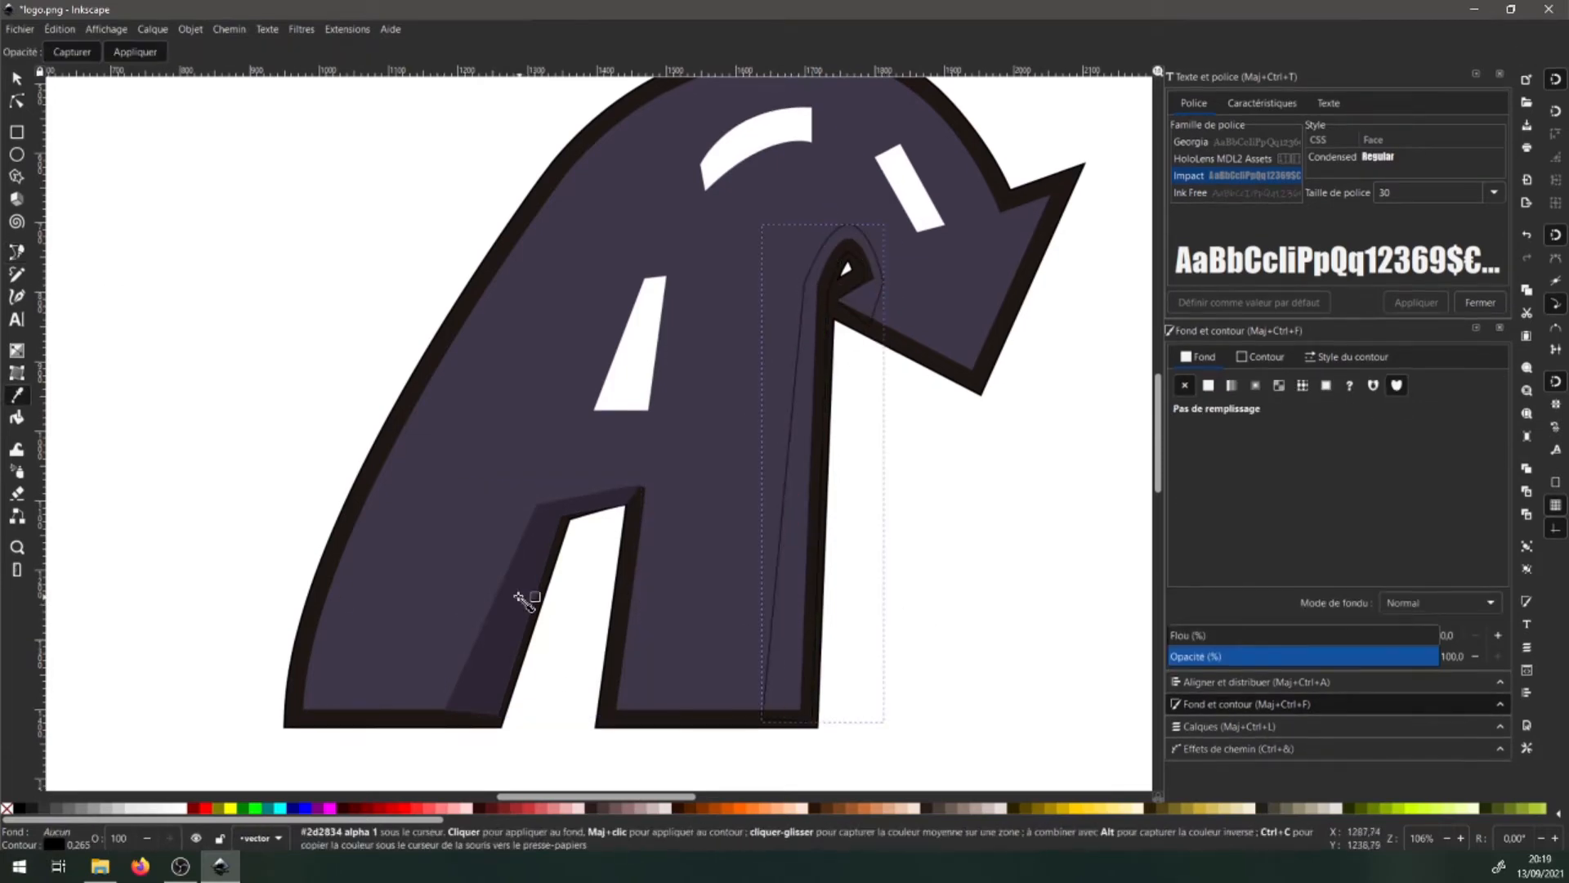
left_click(520, 590)
left_click(7, 808, "shift")
- Raise the corner shading's lower-right node and delete the nodes inside the small hole
scroll(826, 294, "up", 3)
key("n")
left_click_drag(985, 400, 995, 376)
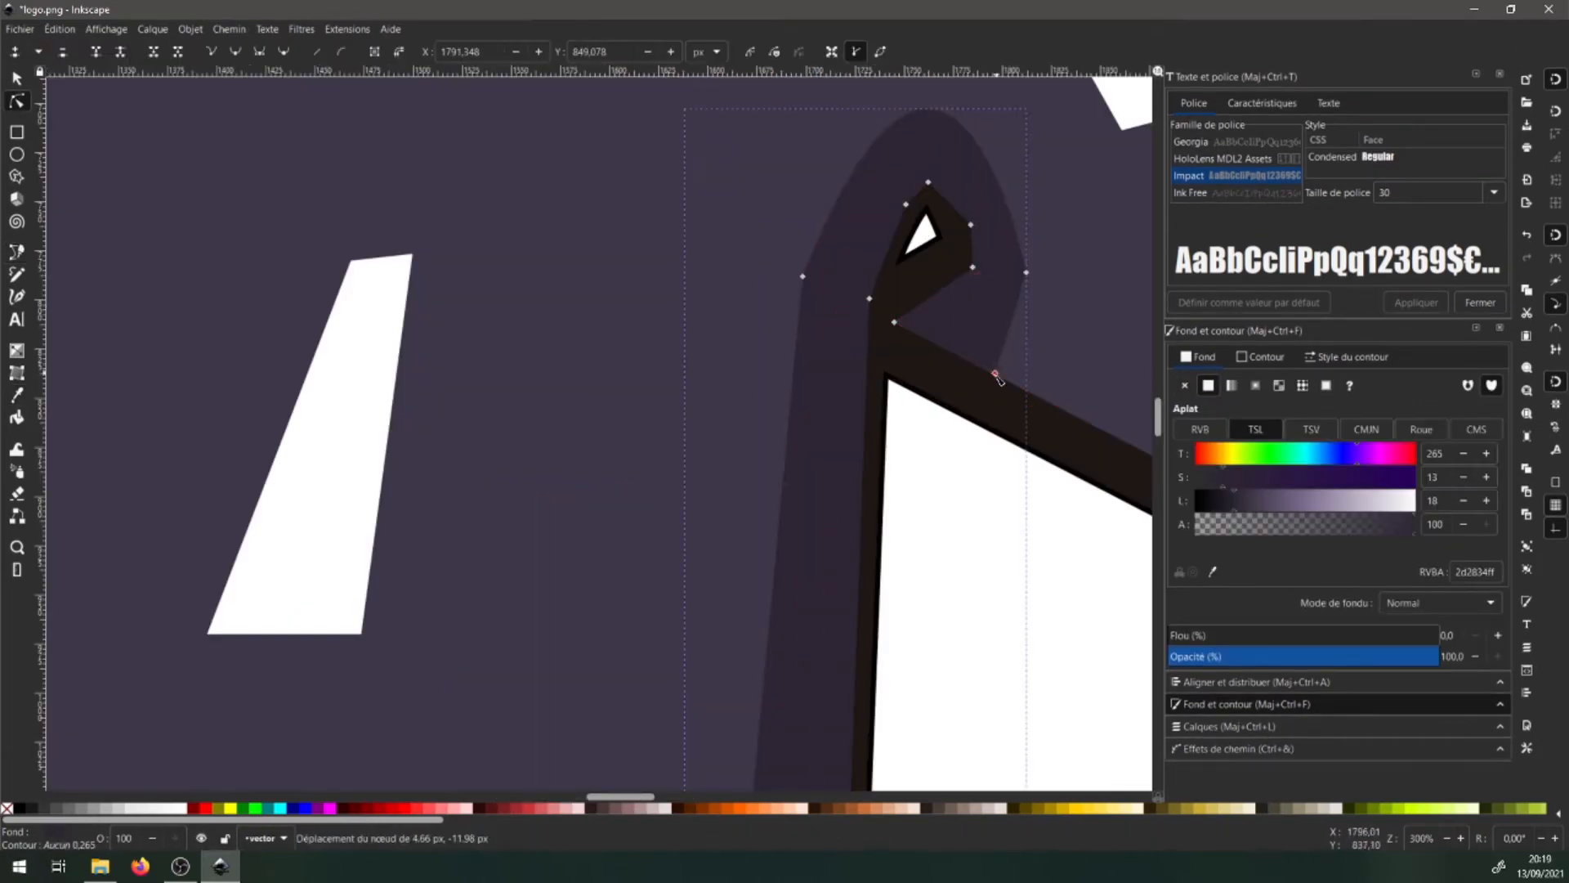
left_click(970, 229)
key("Delete")
left_click(907, 203)
key("Delete")
scroll(962, 145, "up", 1)
- Reshape the corner shading's nodes and align its bottom nodes to the fill edge
left_click_drag(962, 313, 949, 201)
left_click_drag(972, 436, 998, 431)
left_click_drag(870, 468, 836, 446)
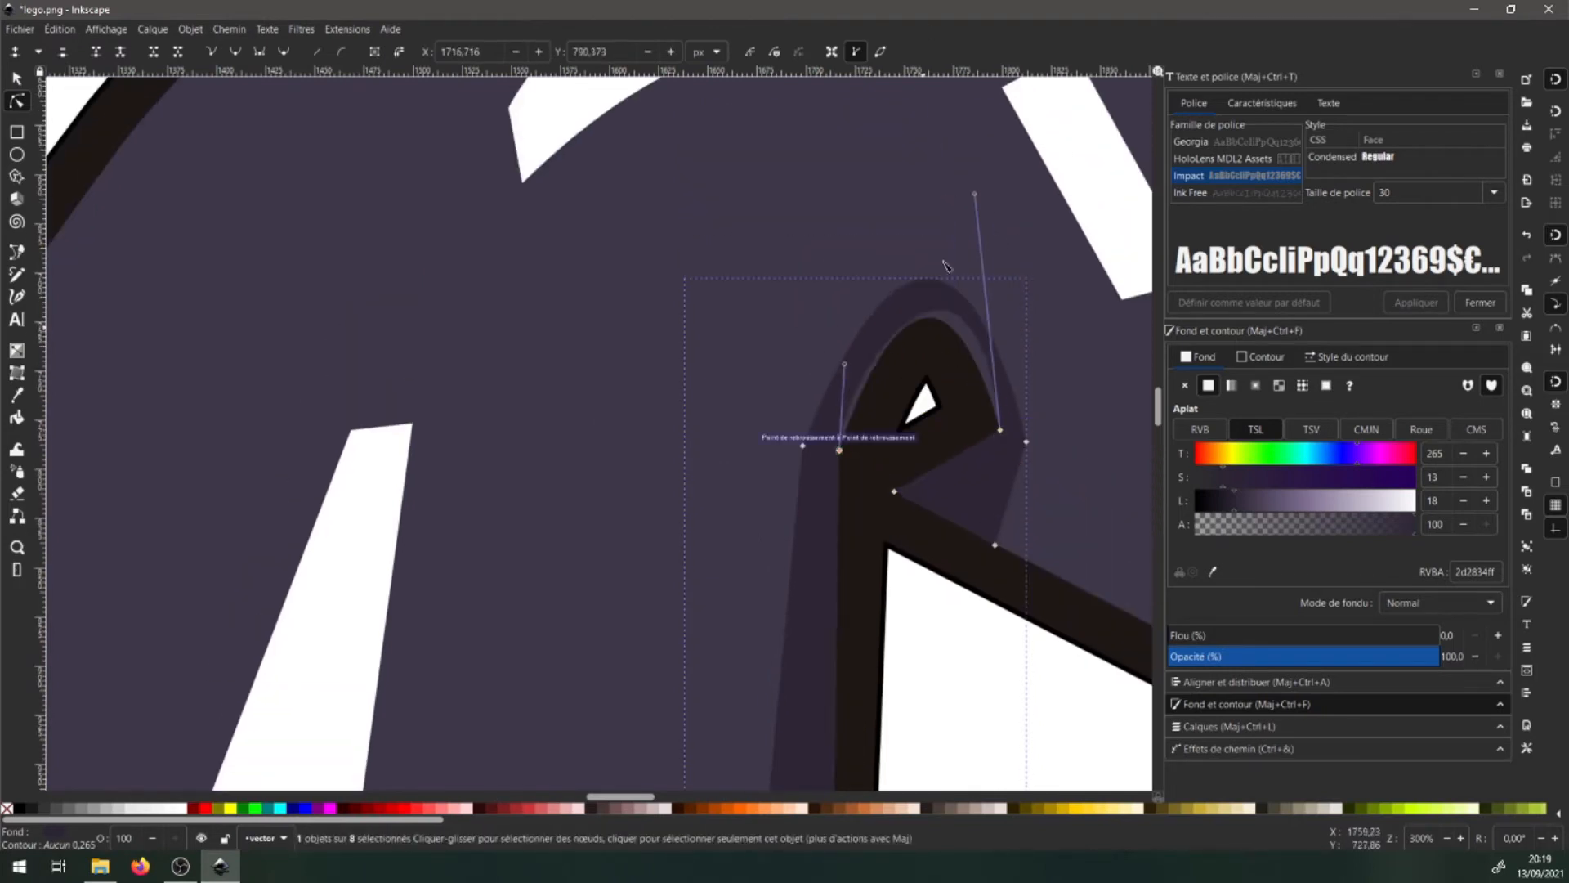
left_click_drag(973, 196, 942, 210)
left_click_drag(843, 362, 856, 345)
scroll(693, 509, "down", 7)
left_click_drag(684, 523, 685, 498)
left_click_drag(823, 534, 791, 498)
scroll(711, 395, "down", 2)
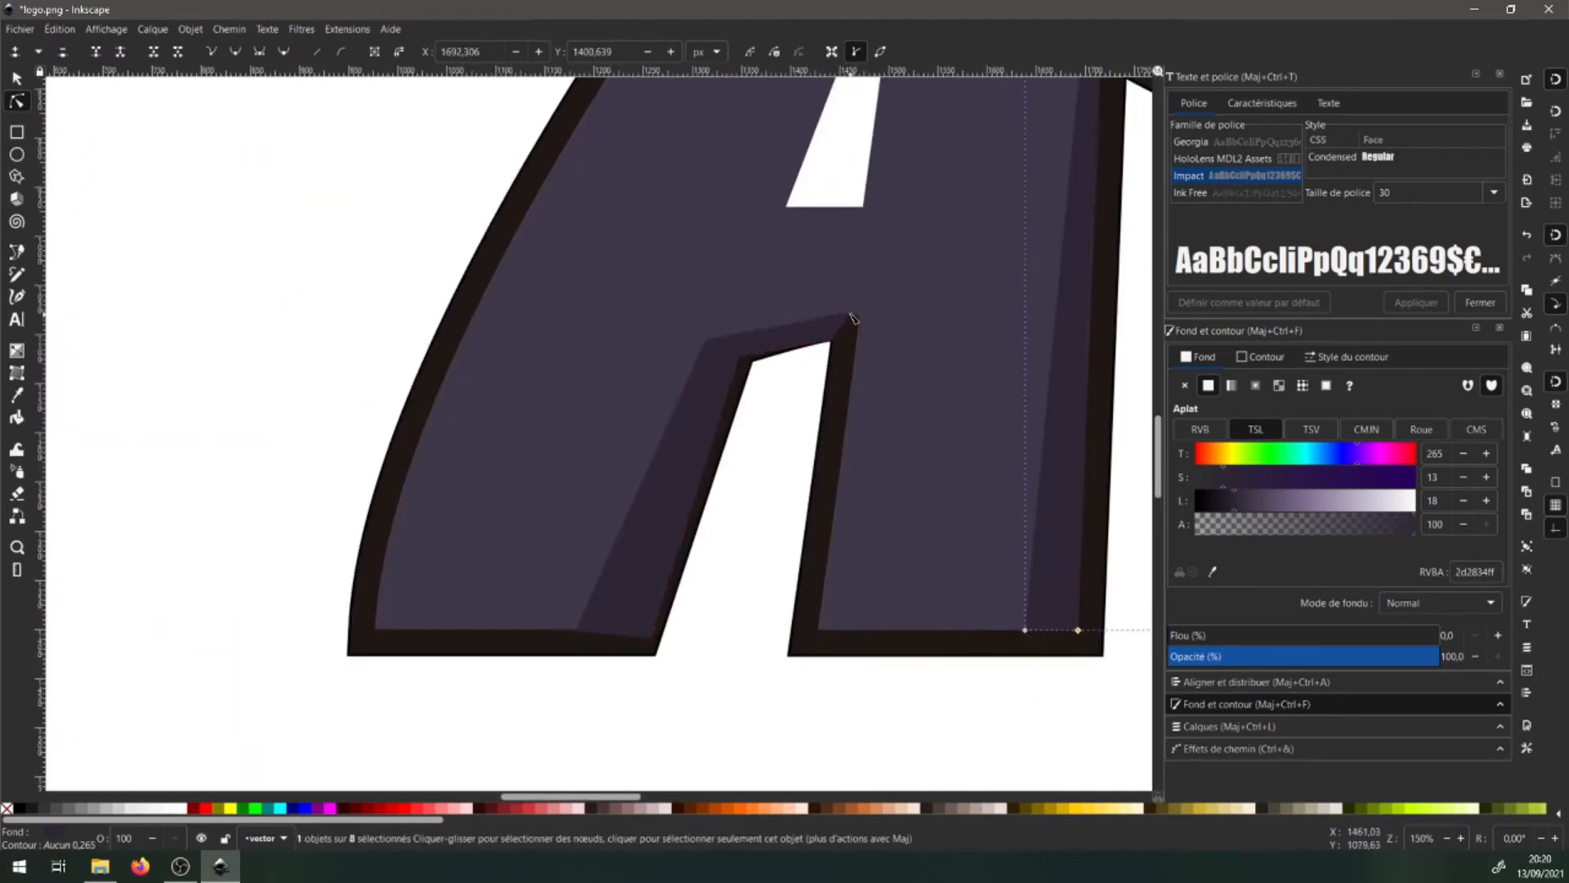
- Adjust the left leg shading's nodes, including both bottom nodes
left_click(712, 372)
left_click_drag(739, 356, 732, 341)
left_click_drag(650, 638, 635, 630)
left_click_drag(575, 631, 575, 629)
scroll(581, 630, "down", 2)
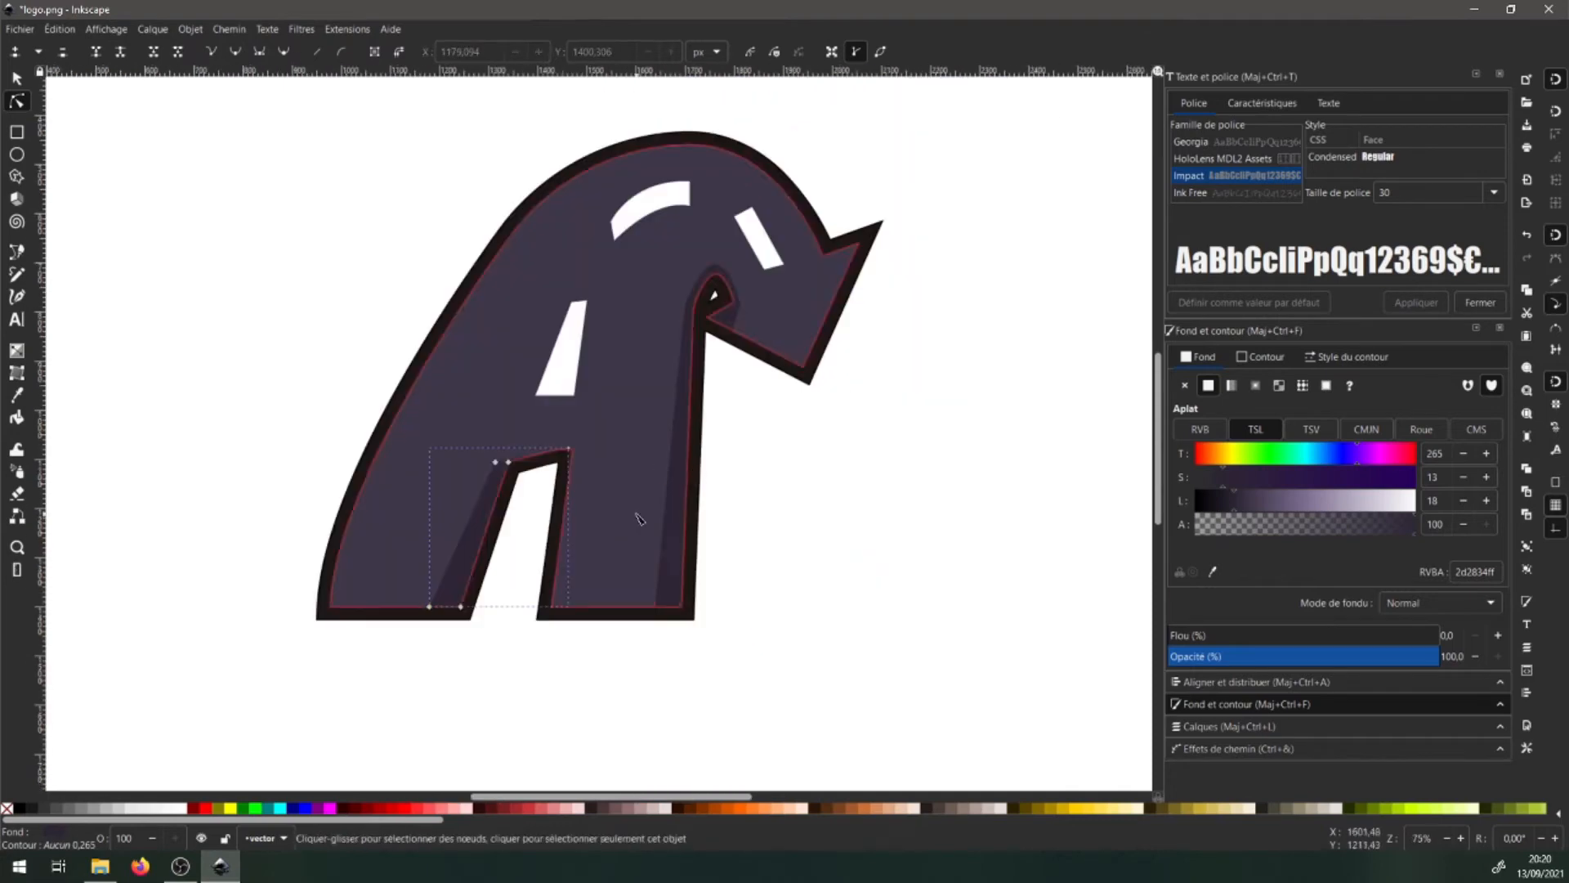
key("Escape")
key("s")
scroll(768, 323, "up", 2)
- Pull the arrowhead shading's nodes toward the arrow tip
left_click(691, 353)
key("n")
left_click_drag(690, 382, 830, 455)
left_click_drag(705, 329, 711, 321)
scroll(723, 475, "down", 2)
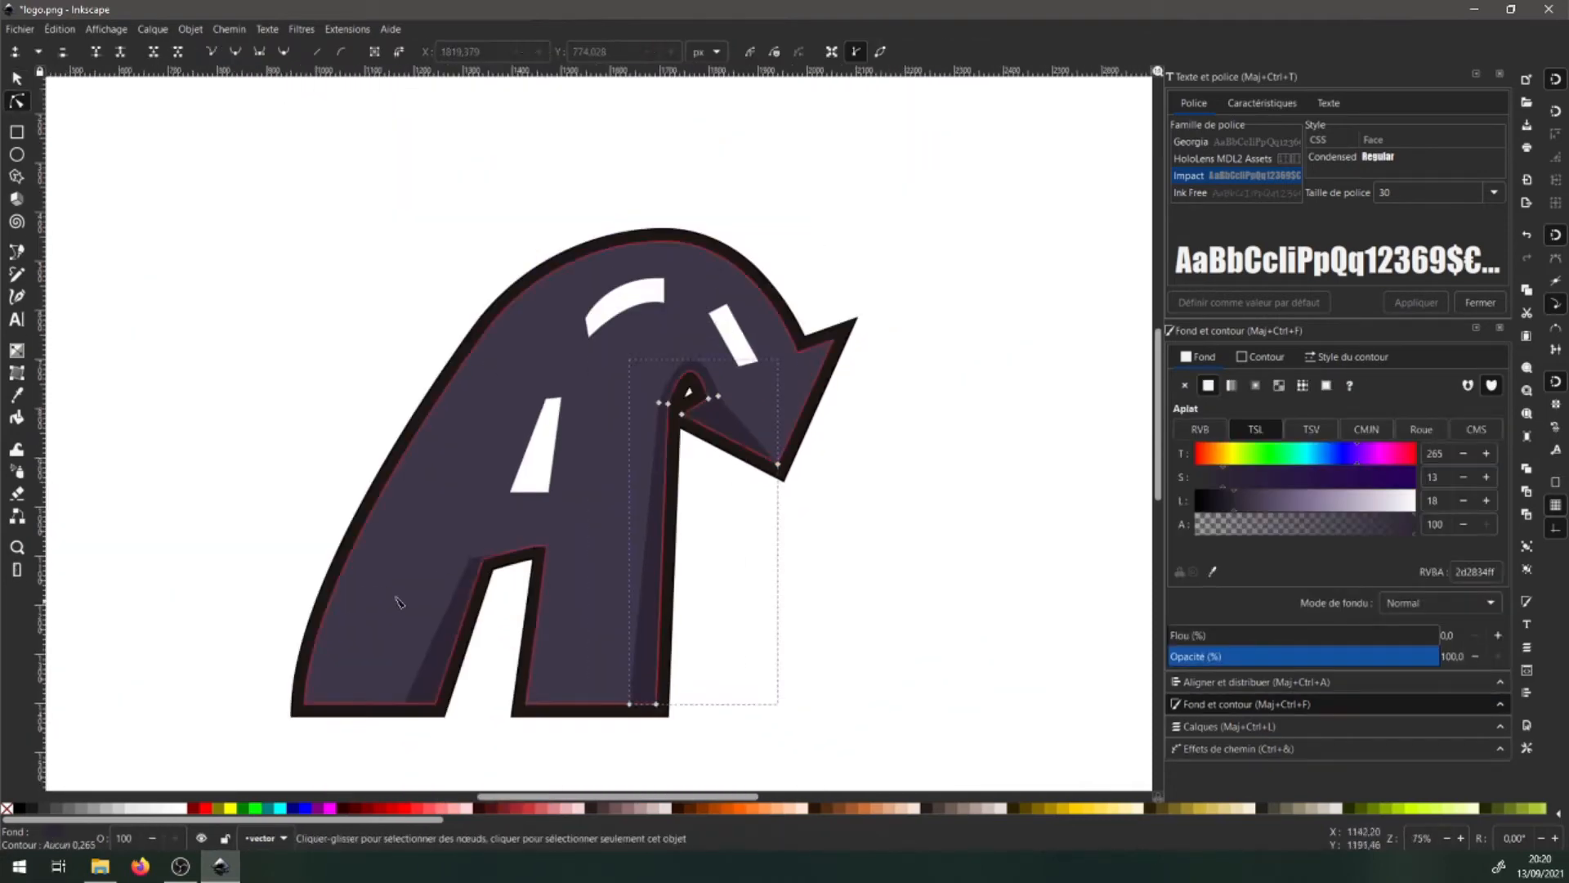
key("Escape")
key("s")
- Move the right shading's node beside the small hole to close the arrowhead shape
left_click(703, 375)
scroll(723, 389, "up", 4)
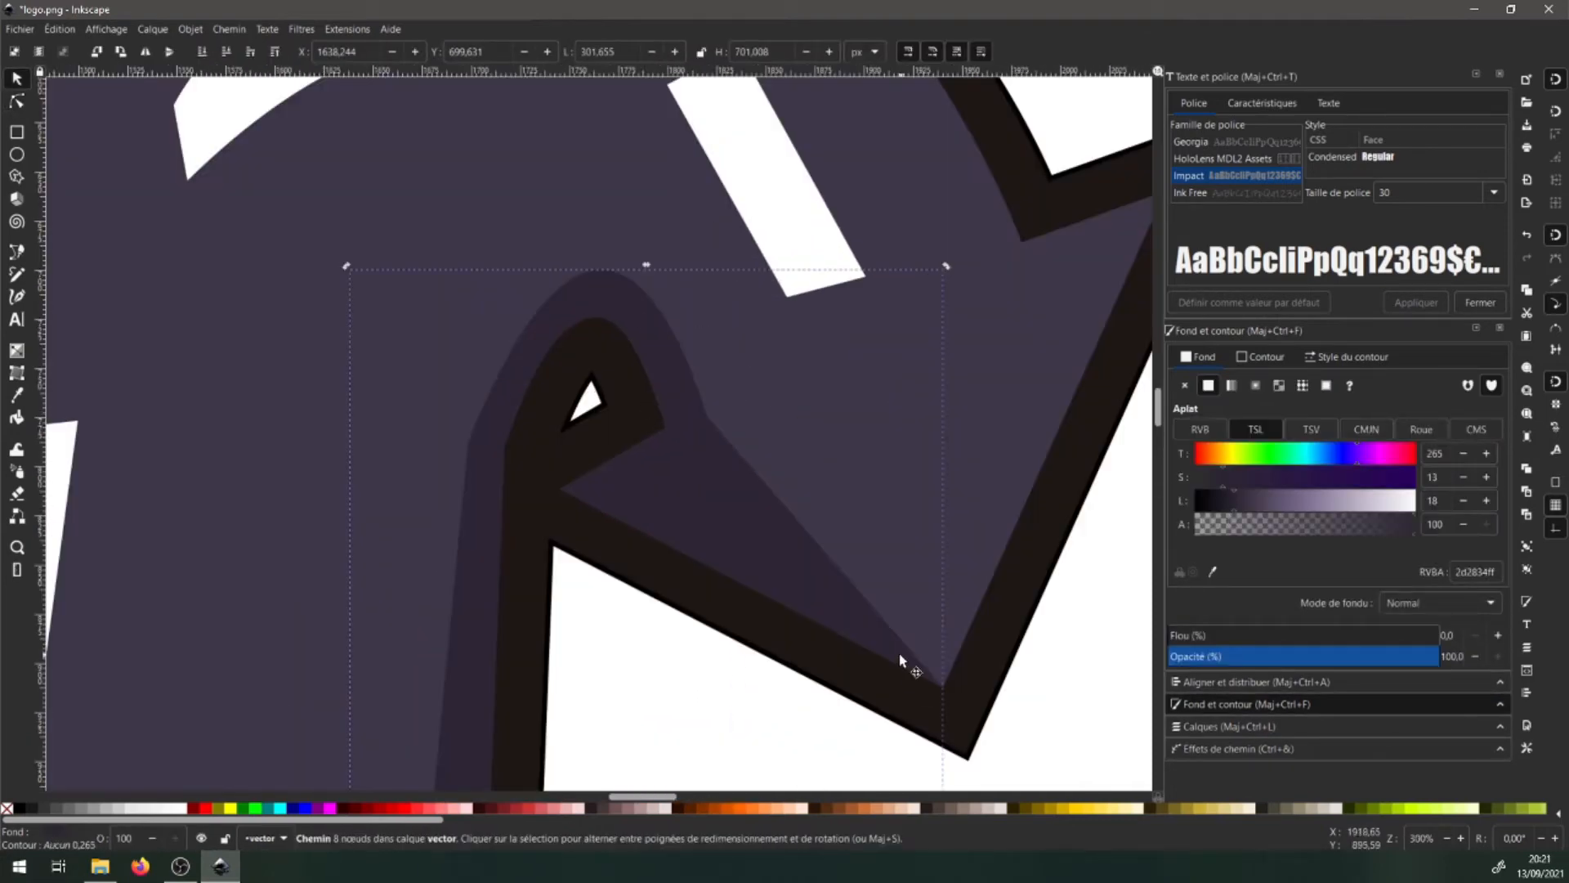
key("n")
left_click_drag(945, 691, 668, 455)
scroll(745, 426, "down", 2)
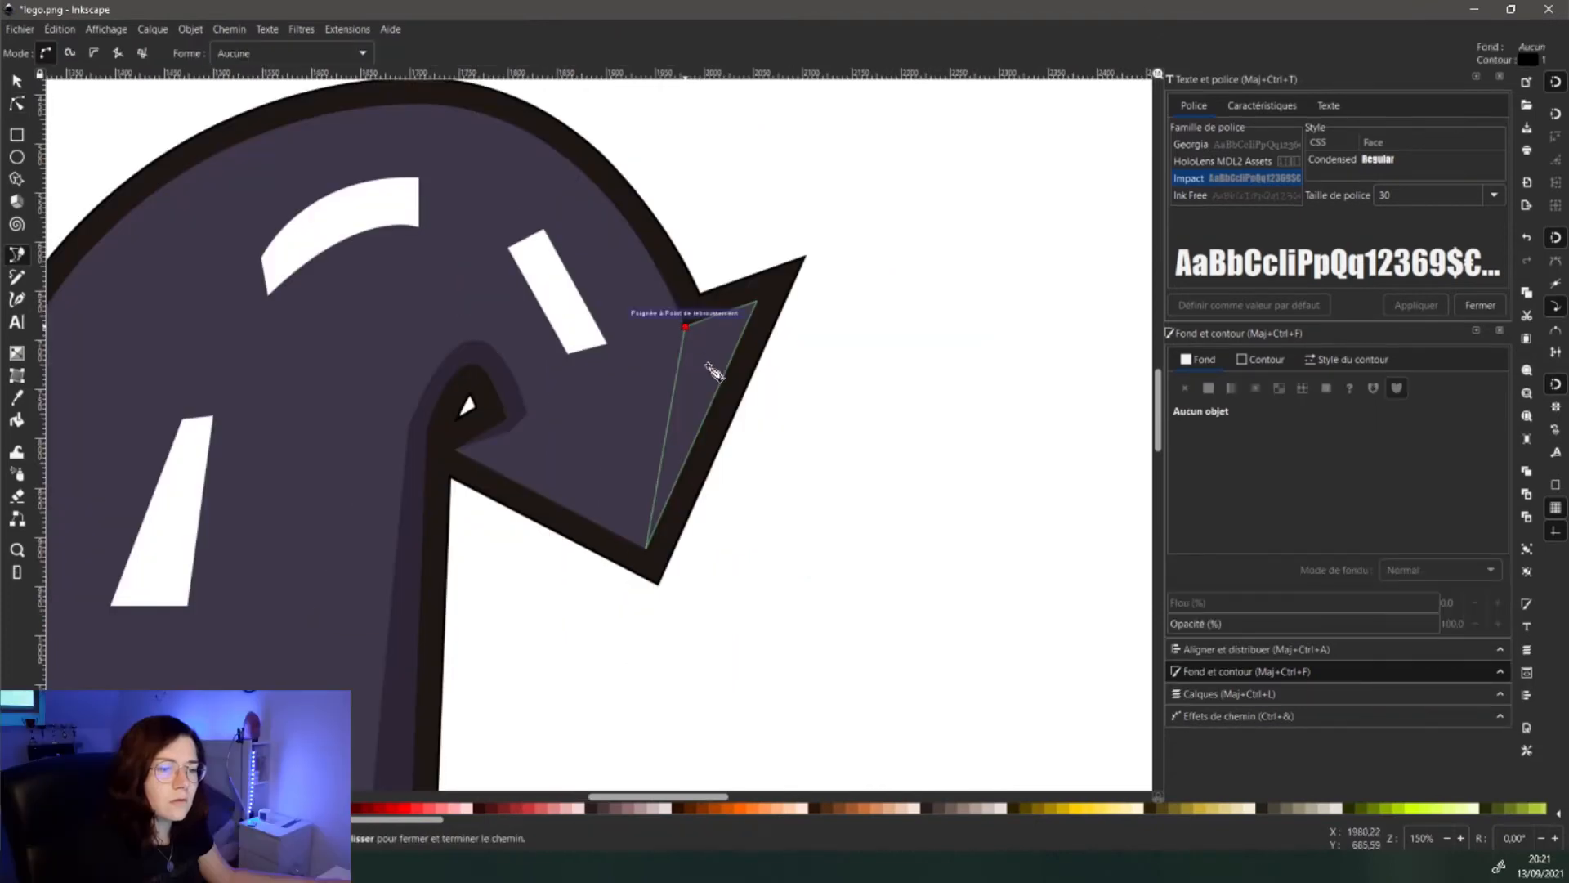
left_click(707, 365)
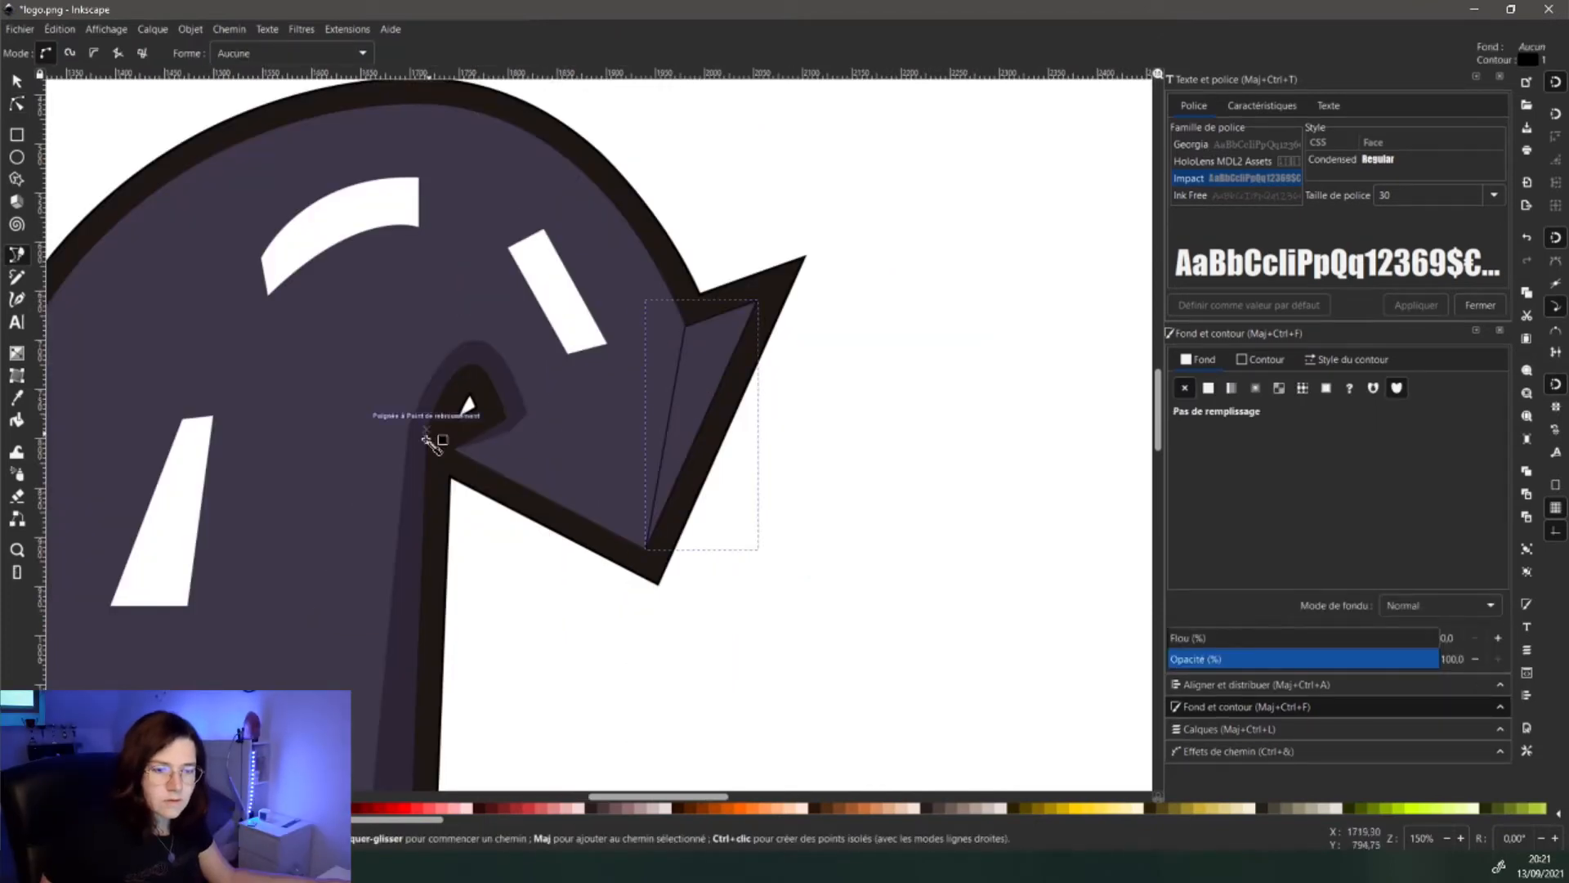
- Fill the arrowhead shading with dark purple using the Dropper
key("d")
left_click(418, 460)
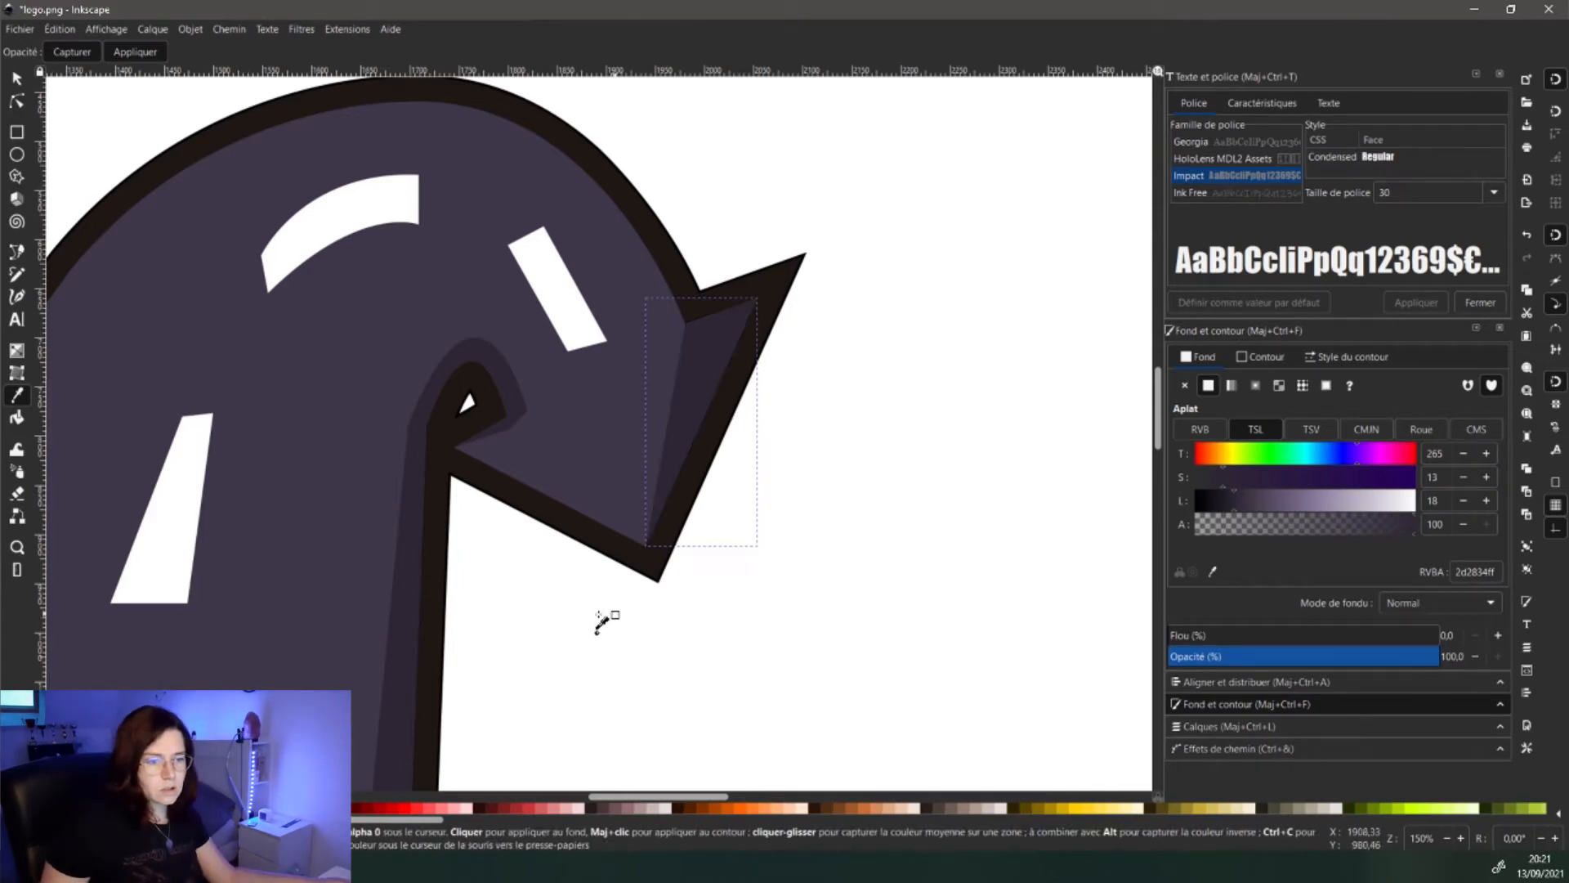
scroll(596, 625, "down", 4)
scroll(595, 587, "up", 1)
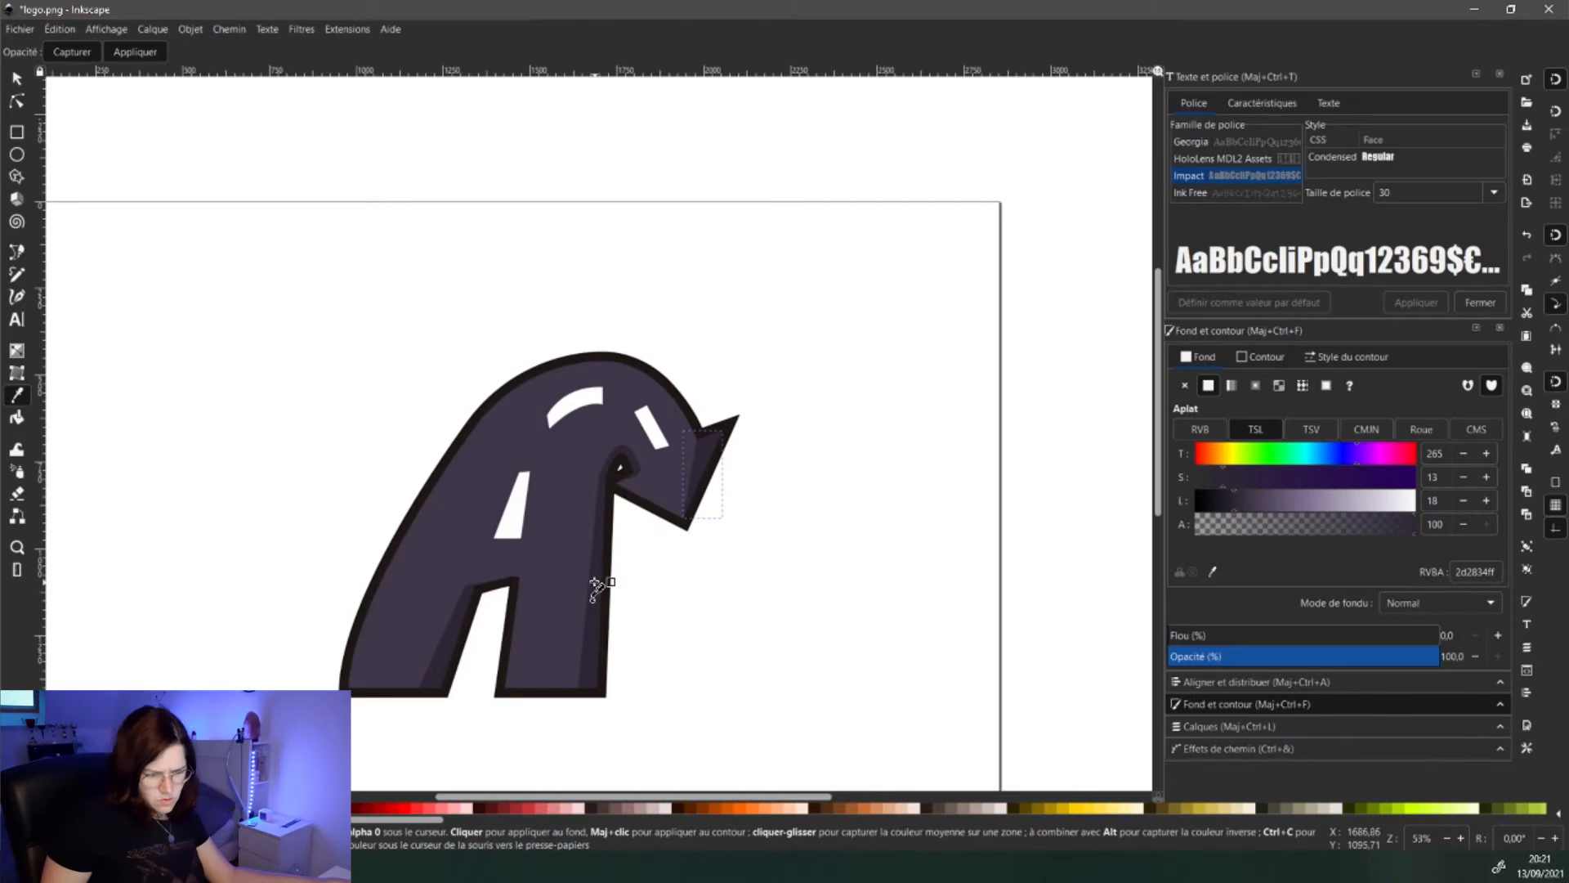
scroll(595, 587, "up", 2)
scroll(288, 466, "up", 1)
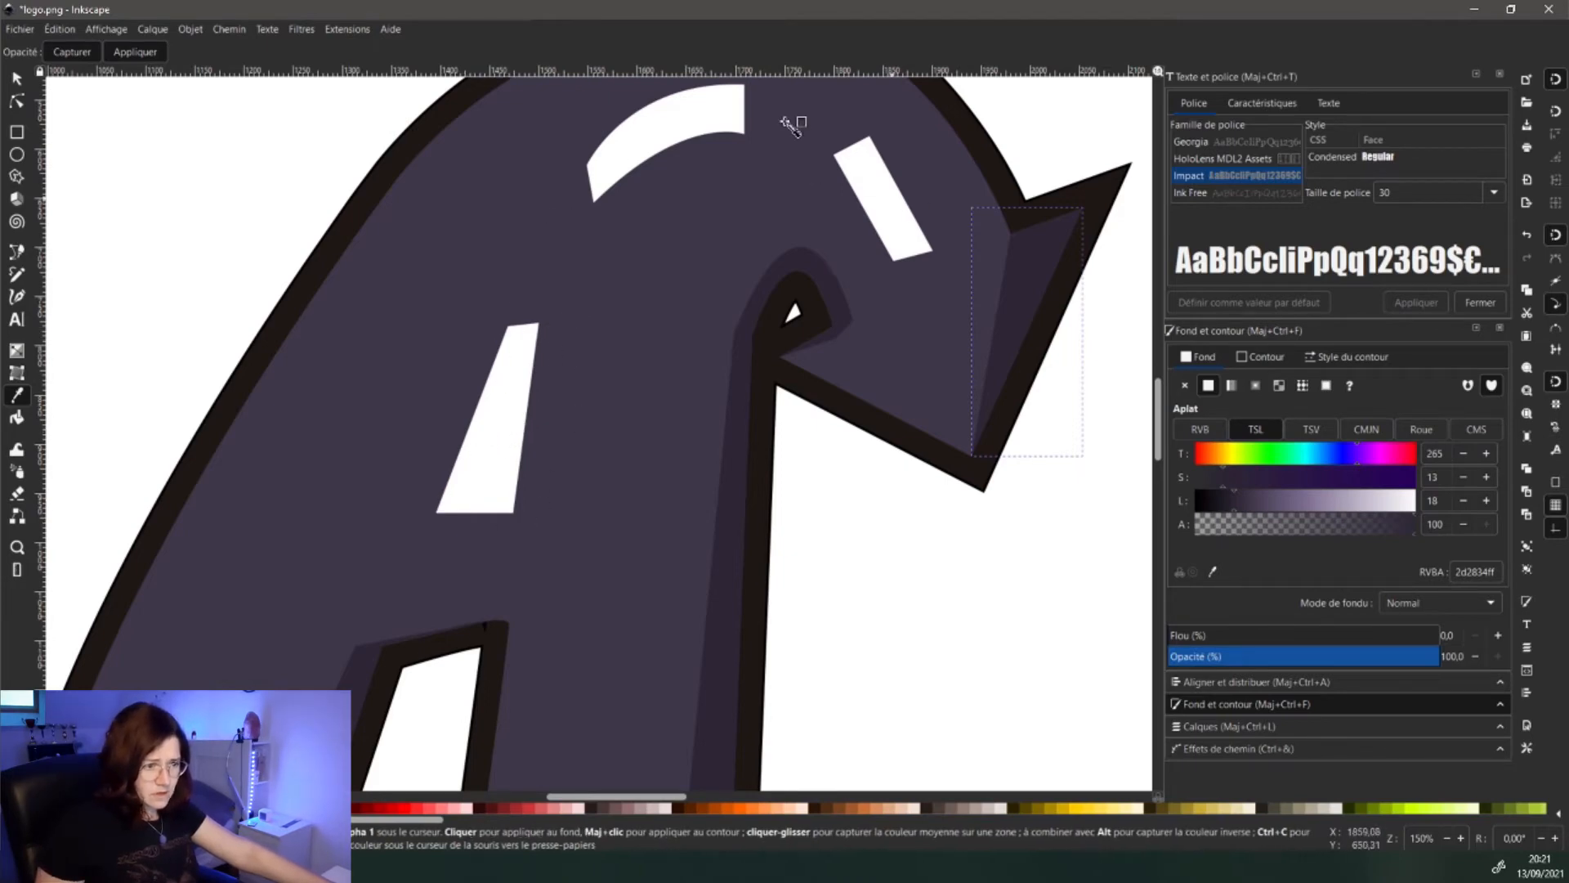
scroll(439, 529, "up", 2)
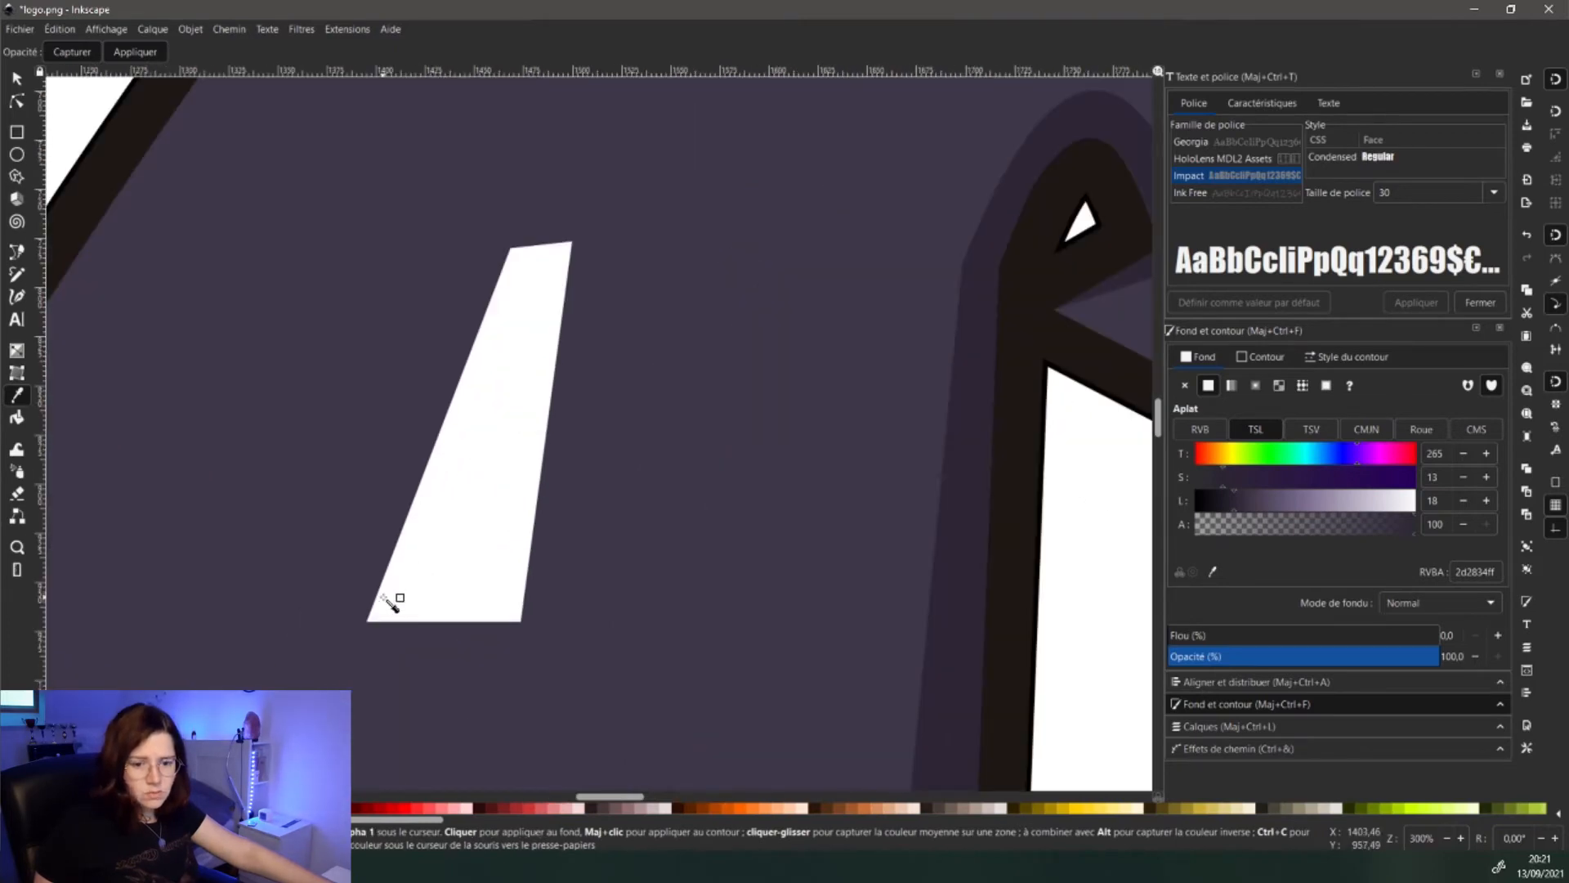
- Trace a shading shape along the white bar's edge and fill it light grey d5d5d5
key("b")
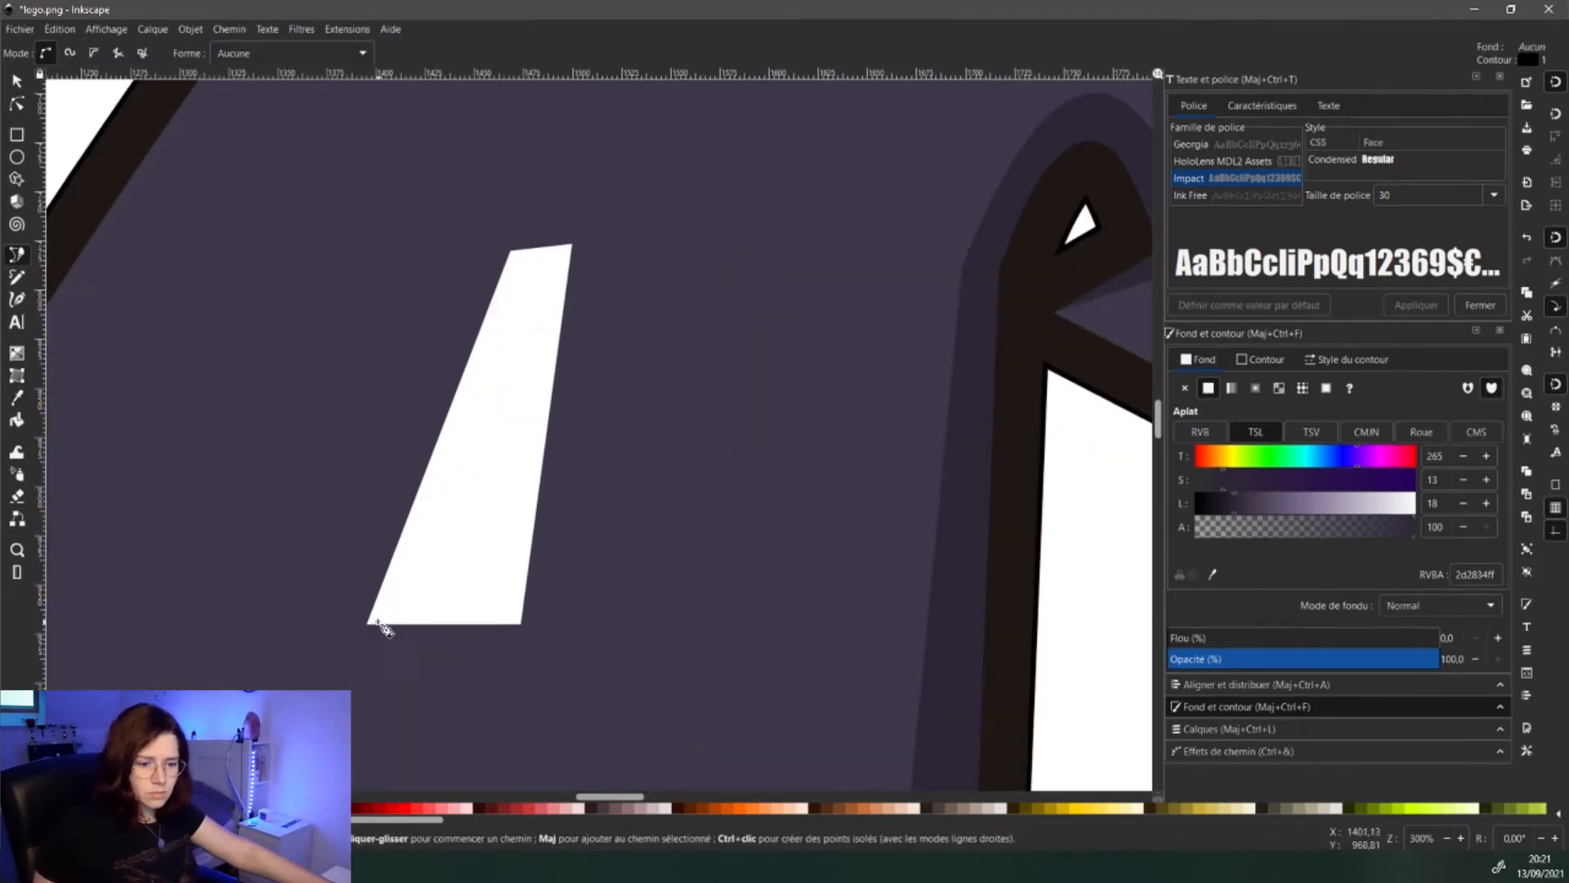
left_click(367, 621)
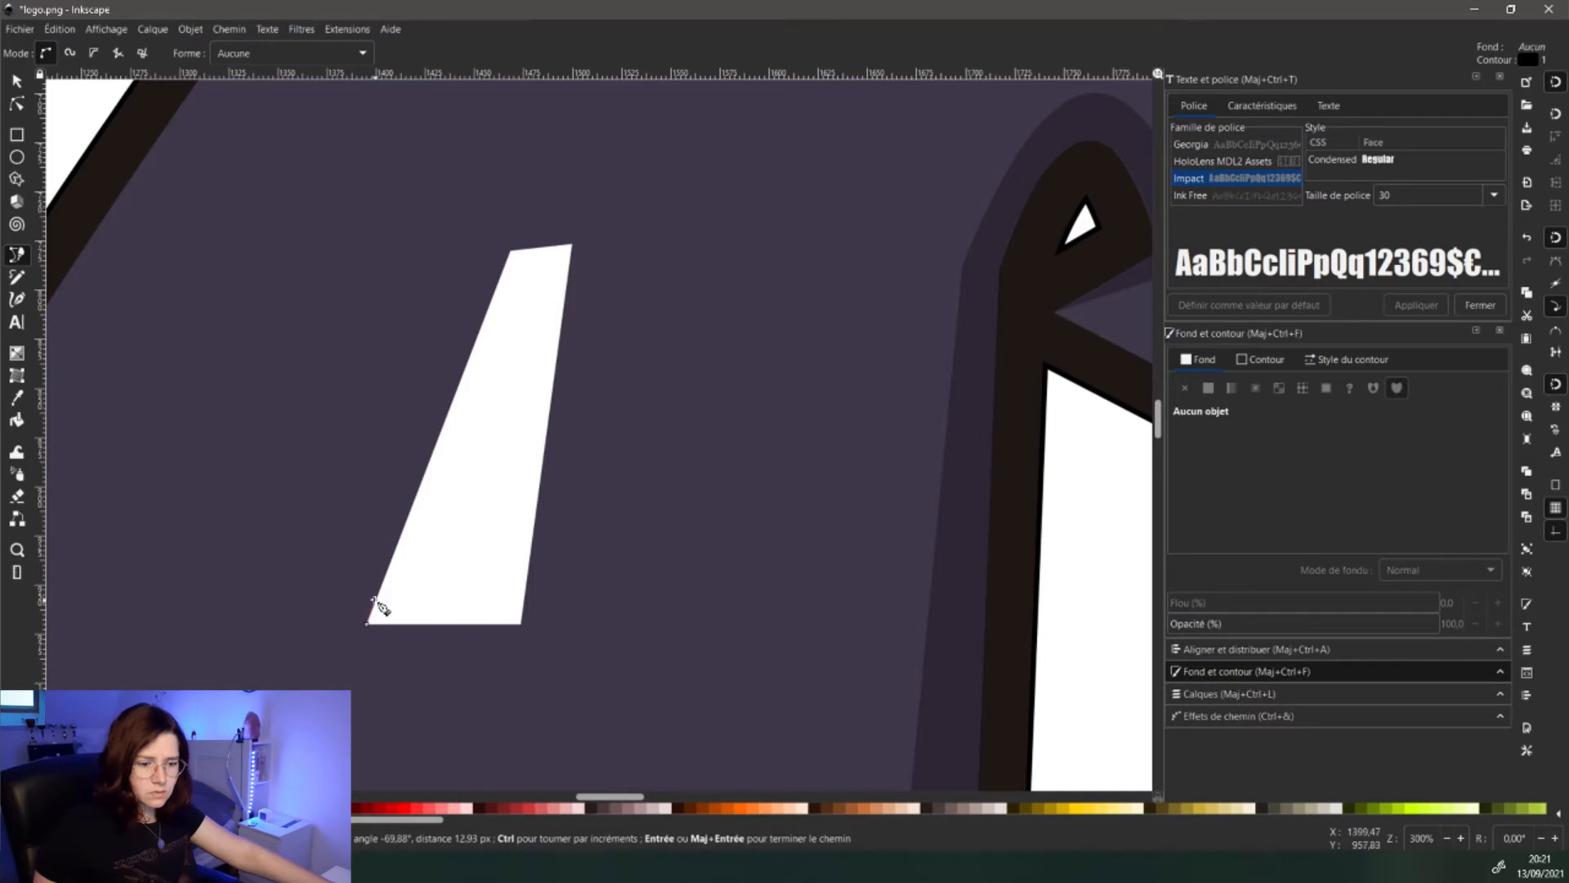
left_click(375, 600)
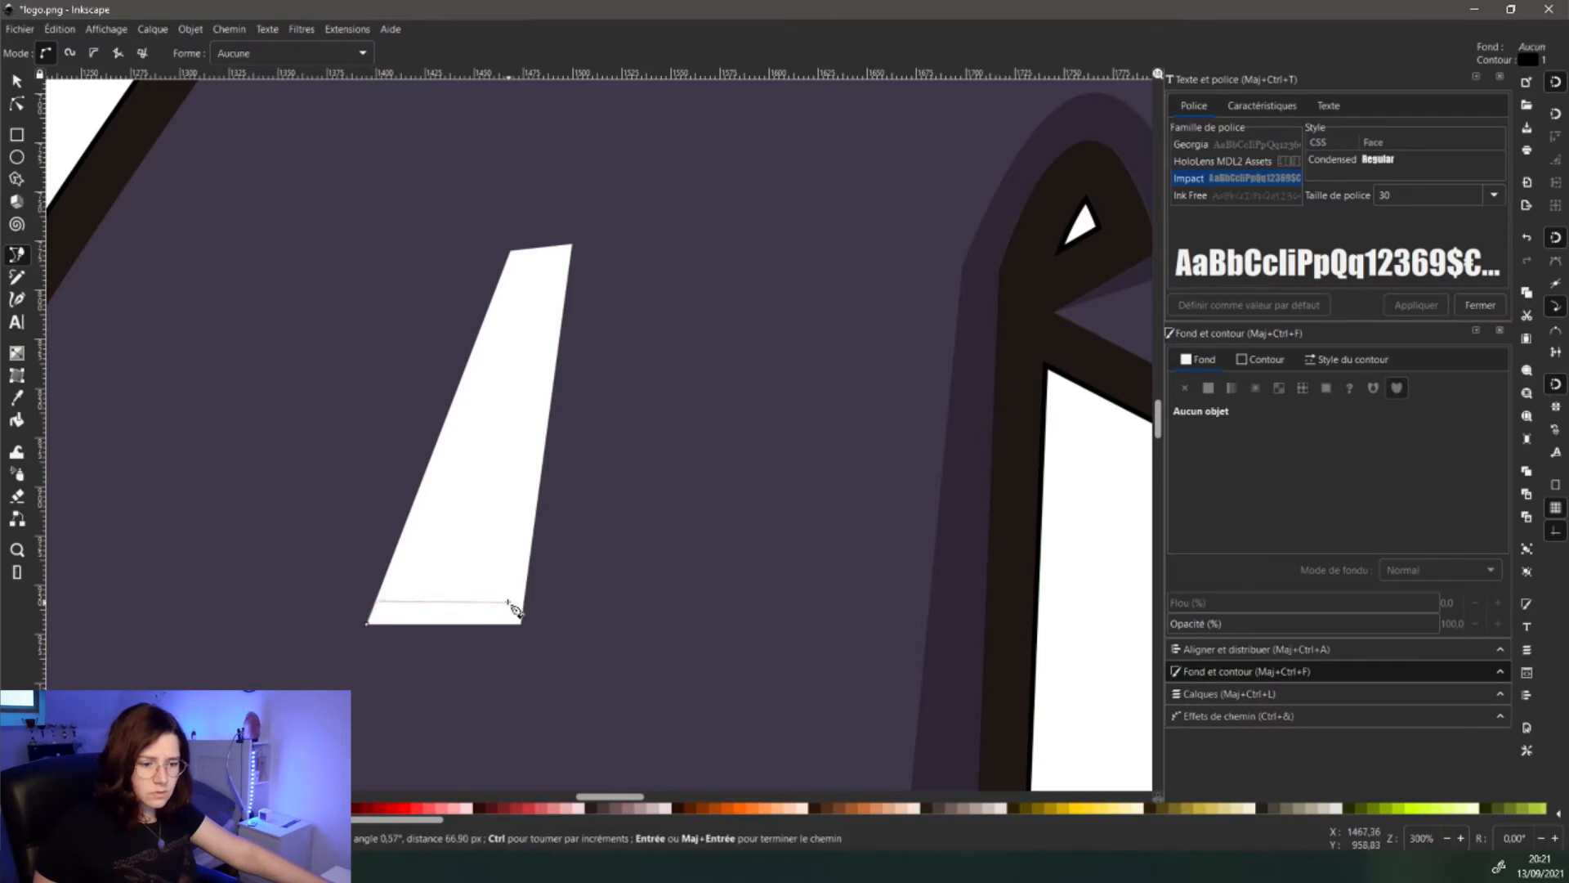
left_click(506, 600)
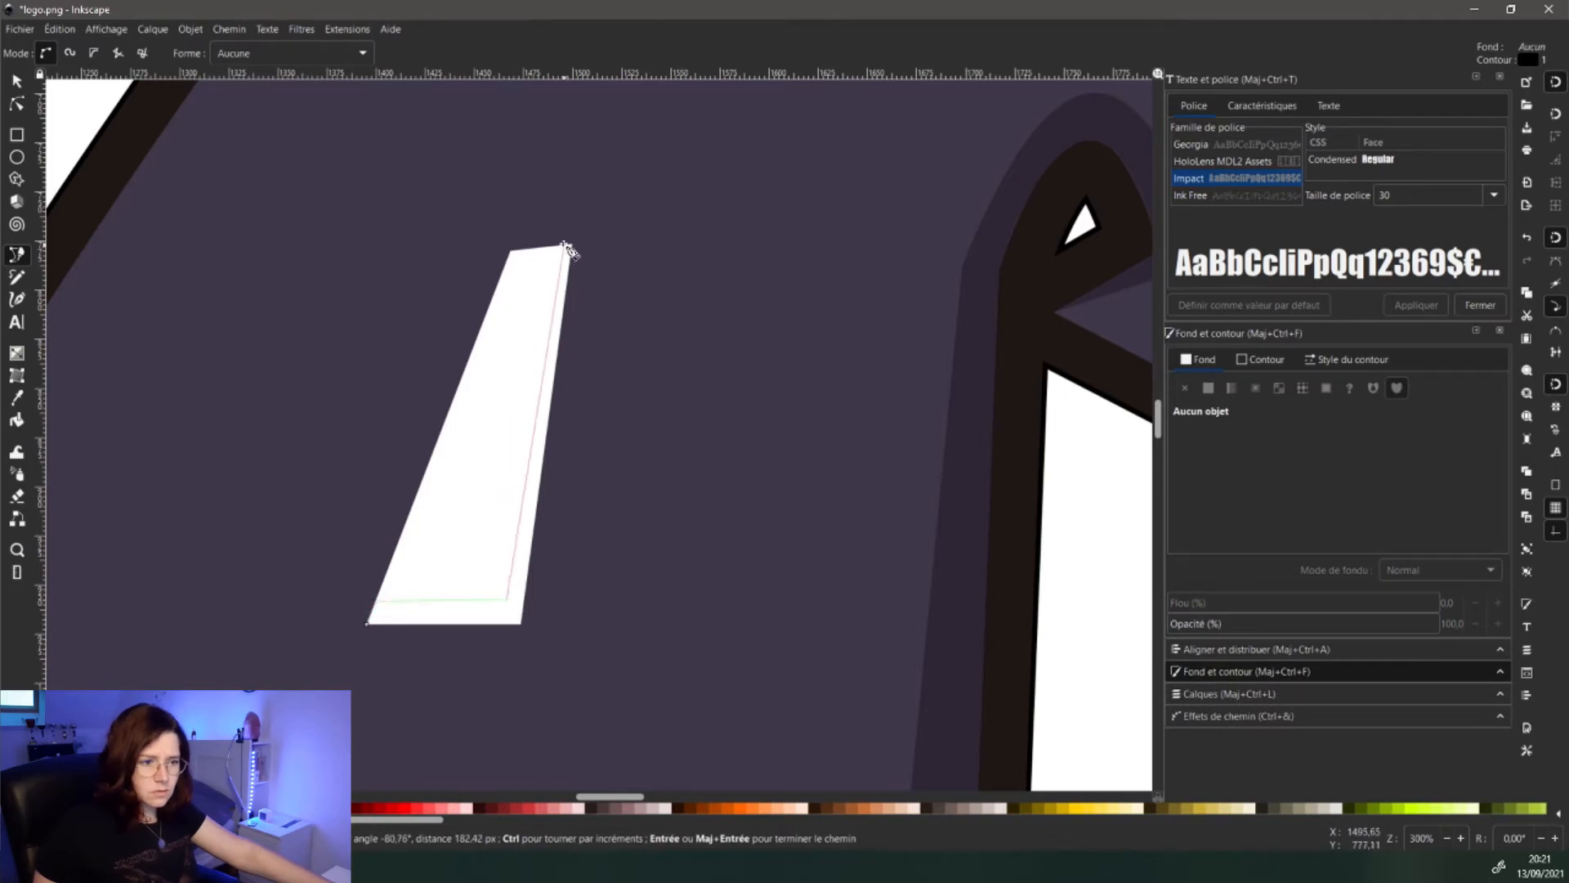
left_click(568, 244)
left_click(521, 624)
left_click(368, 623)
key("d")
left_click(482, 490)
left_click(1378, 505)
scroll(467, 572, "down", 3)
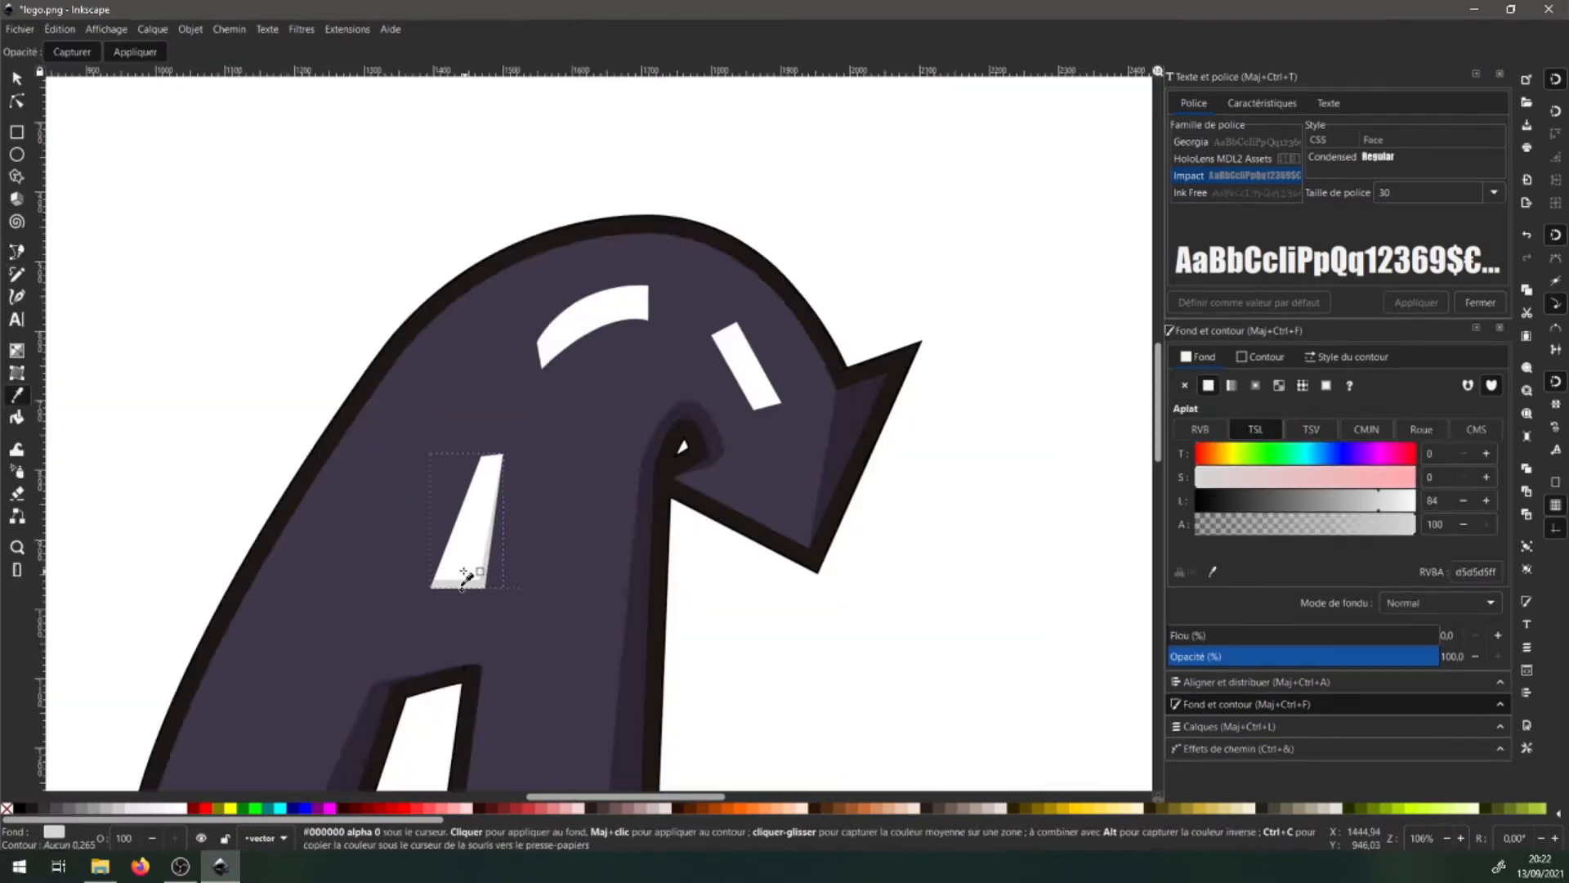
scroll(639, 293, "up", 4)
- Draw a curved path along the arc's lower edge
key("b")
left_click(234, 503)
left_click(253, 609)
left_click_drag(679, 416, 879, 469)
key("Return")
left_click(679, 416)
mouse_move(259, 577)
left_mouse_down()
mouse_move(273, 674)
mouse_move(30, 832)
mouse_move(47, 807)
left_mouse_up()
key("Return")
left_click(259, 577)
left_click(234, 502)
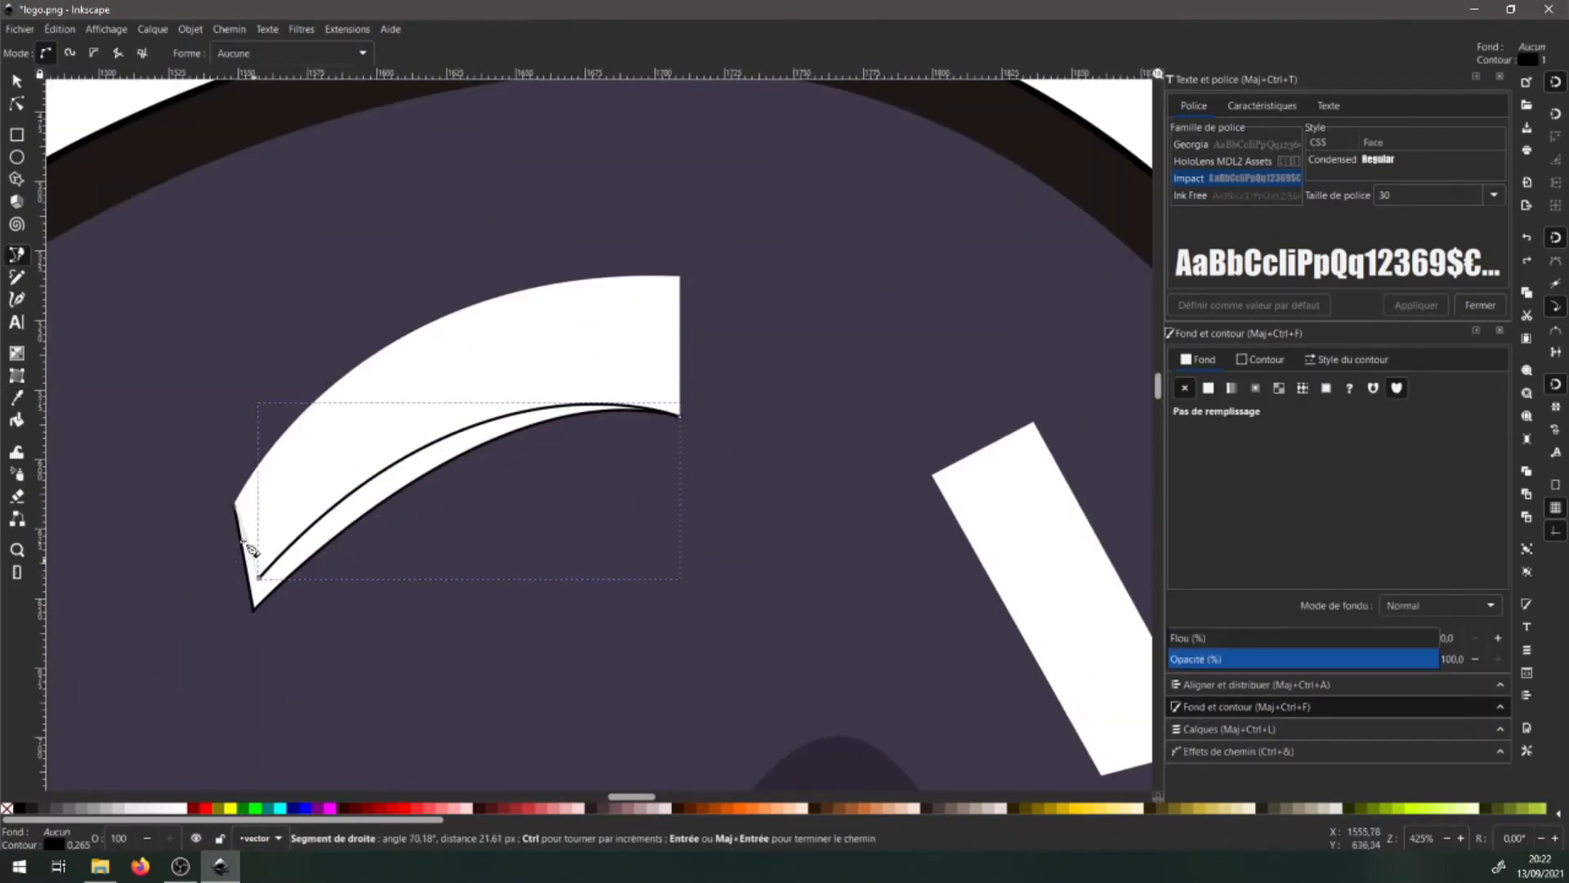
- Try merging and then grouping the two black arc paths, undoing both attempts
key("Return")
key("s")
left_click(304, 556, "shift")
left_click(191, 30)
left_click(255, 115)
key("ctrl+z")
left_click(357, 493)
left_click(277, 557)
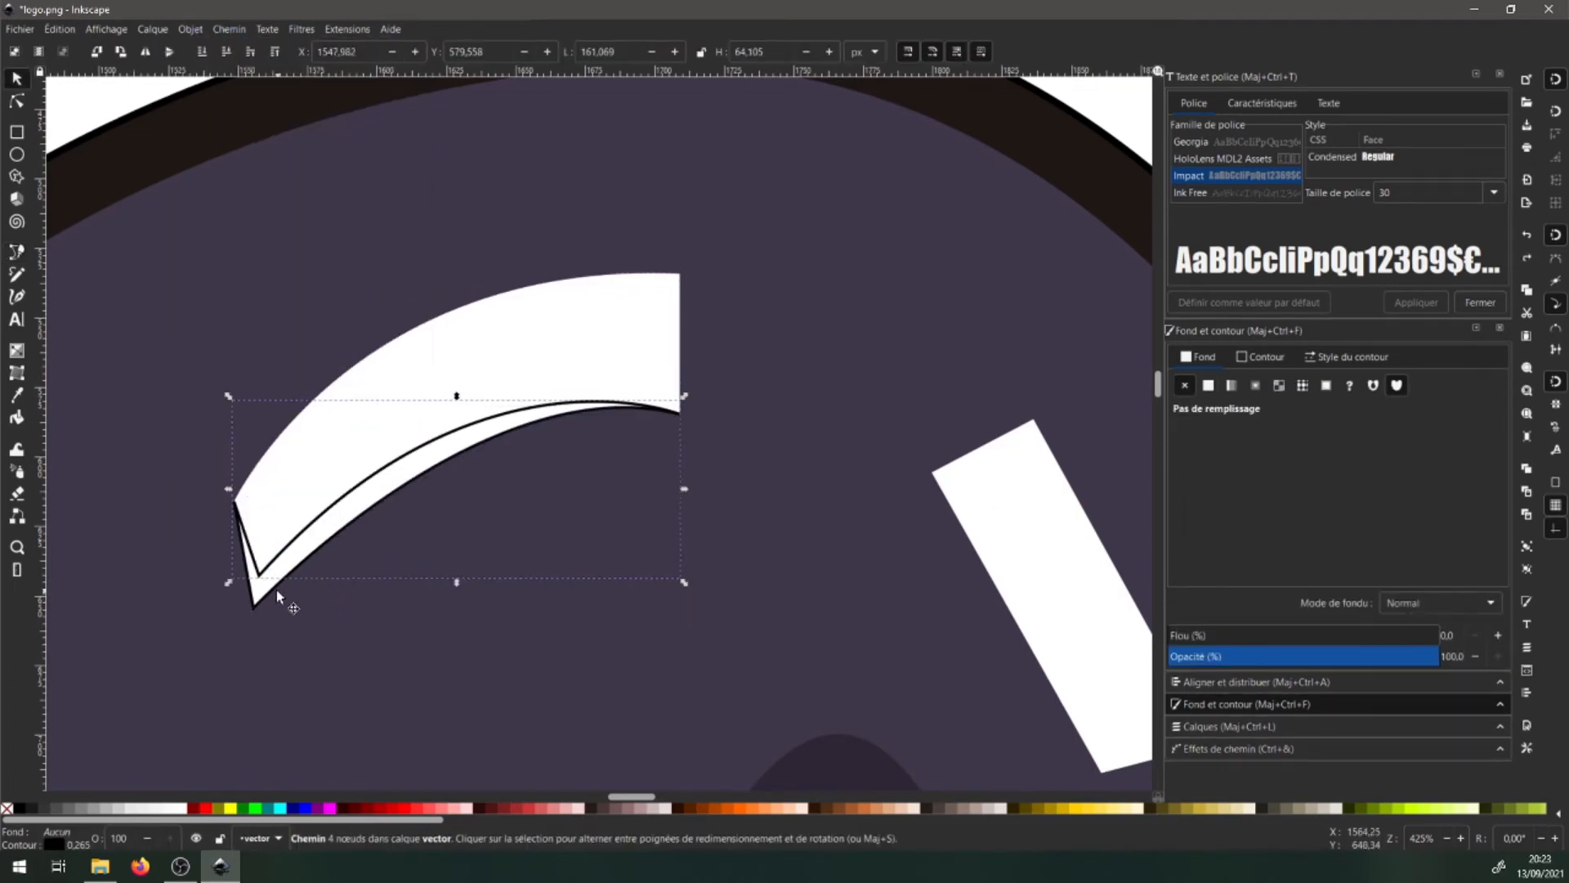
left_click(277, 585, "shift")
key("ctrl+g")
scroll(631, 286, "down", 3)
key("d")
scroll(544, 369, "up", 3)
key("ctrl+z")
key("ctrl+z")
key("ctrl+z")
- Draw a closed shading shape along the arc's underside
key("b")
left_click(405, 344)
left_click(423, 449)
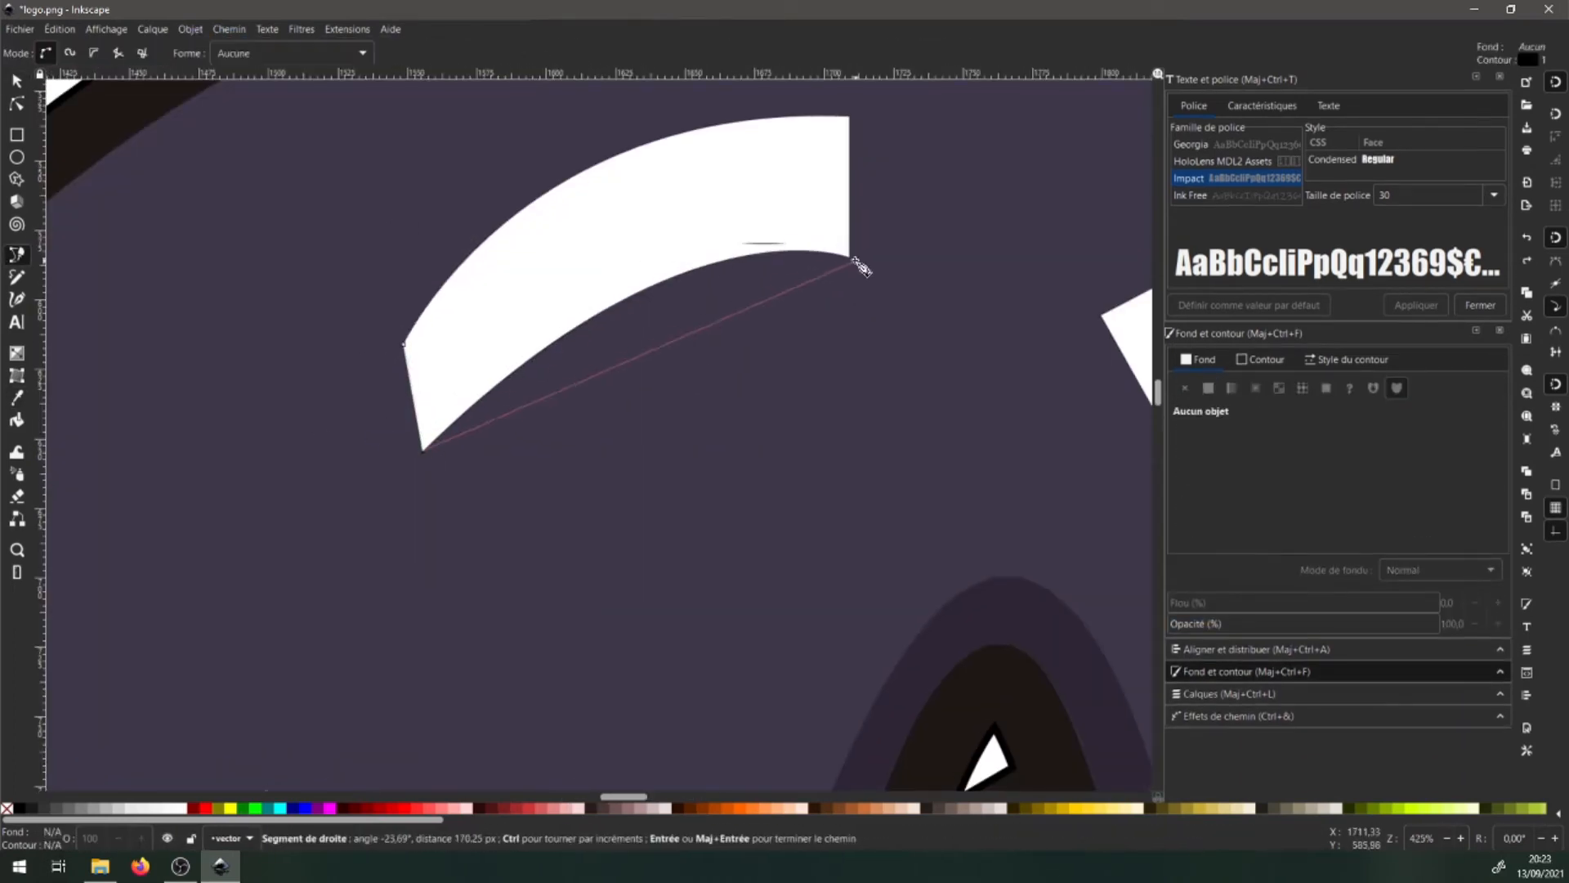
left_click_drag(849, 257, 1040, 308)
key("Return")
left_click(849, 256)
left_click_drag(431, 413, 140, 659)
key("Return")
left_click(432, 414)
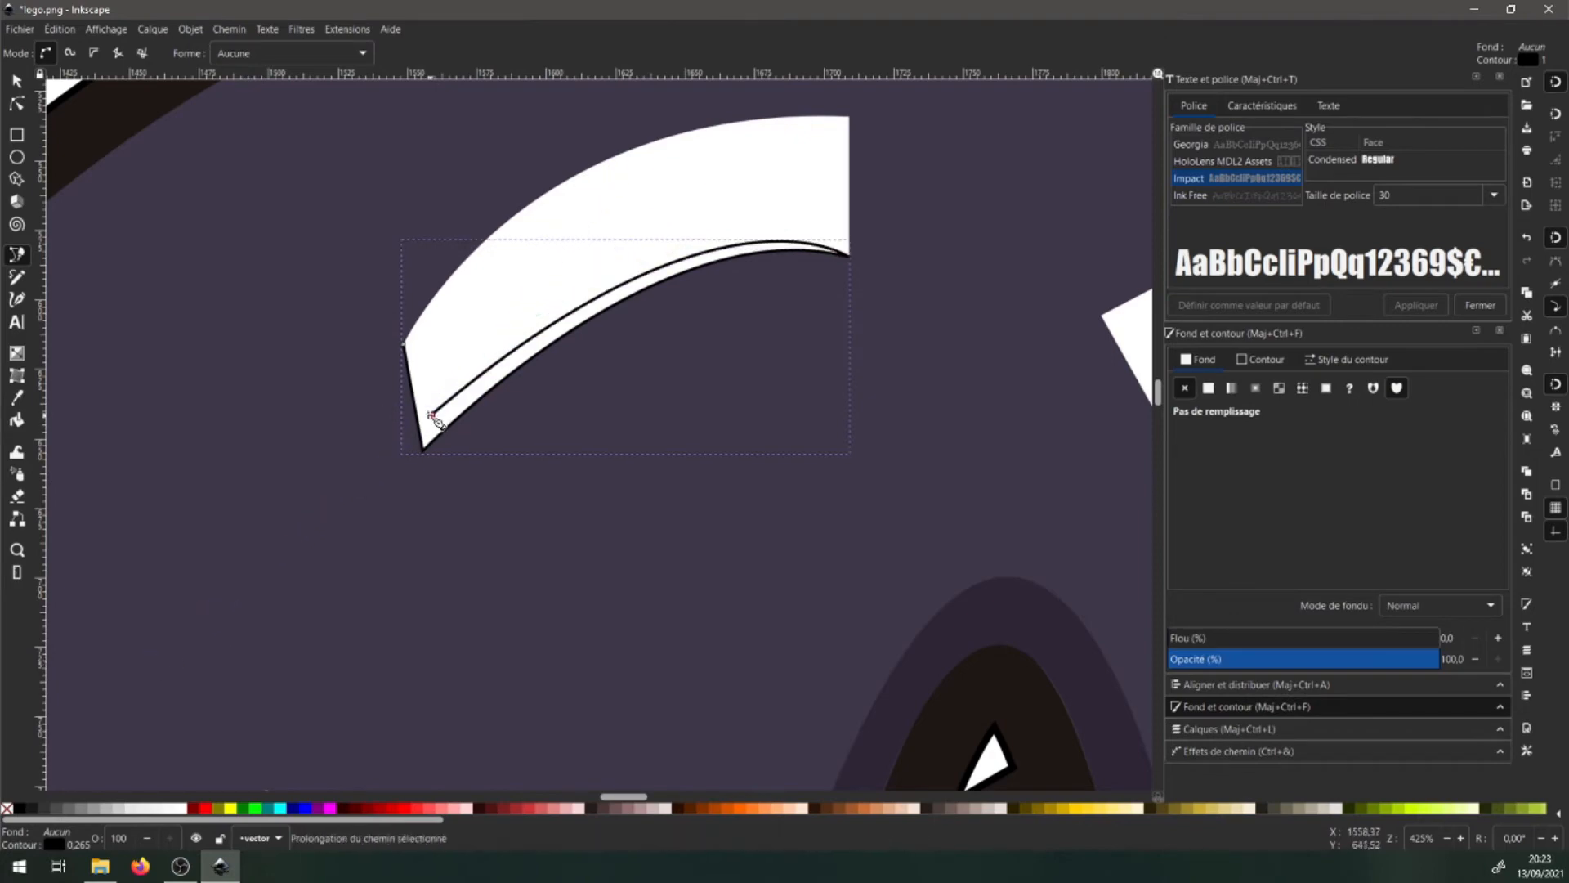
left_click(404, 344)
- Fill the arc shading with the sampled grey and remove its black outline
scroll(324, 639, "down", 8)
key("d")
left_click(239, 719)
scroll(525, 512, "up", 8)
left_click(501, 491, "shift")
- Draw a shading shape along the slanted white bar's edge
scroll(676, 498, "right", 10)
key("b")
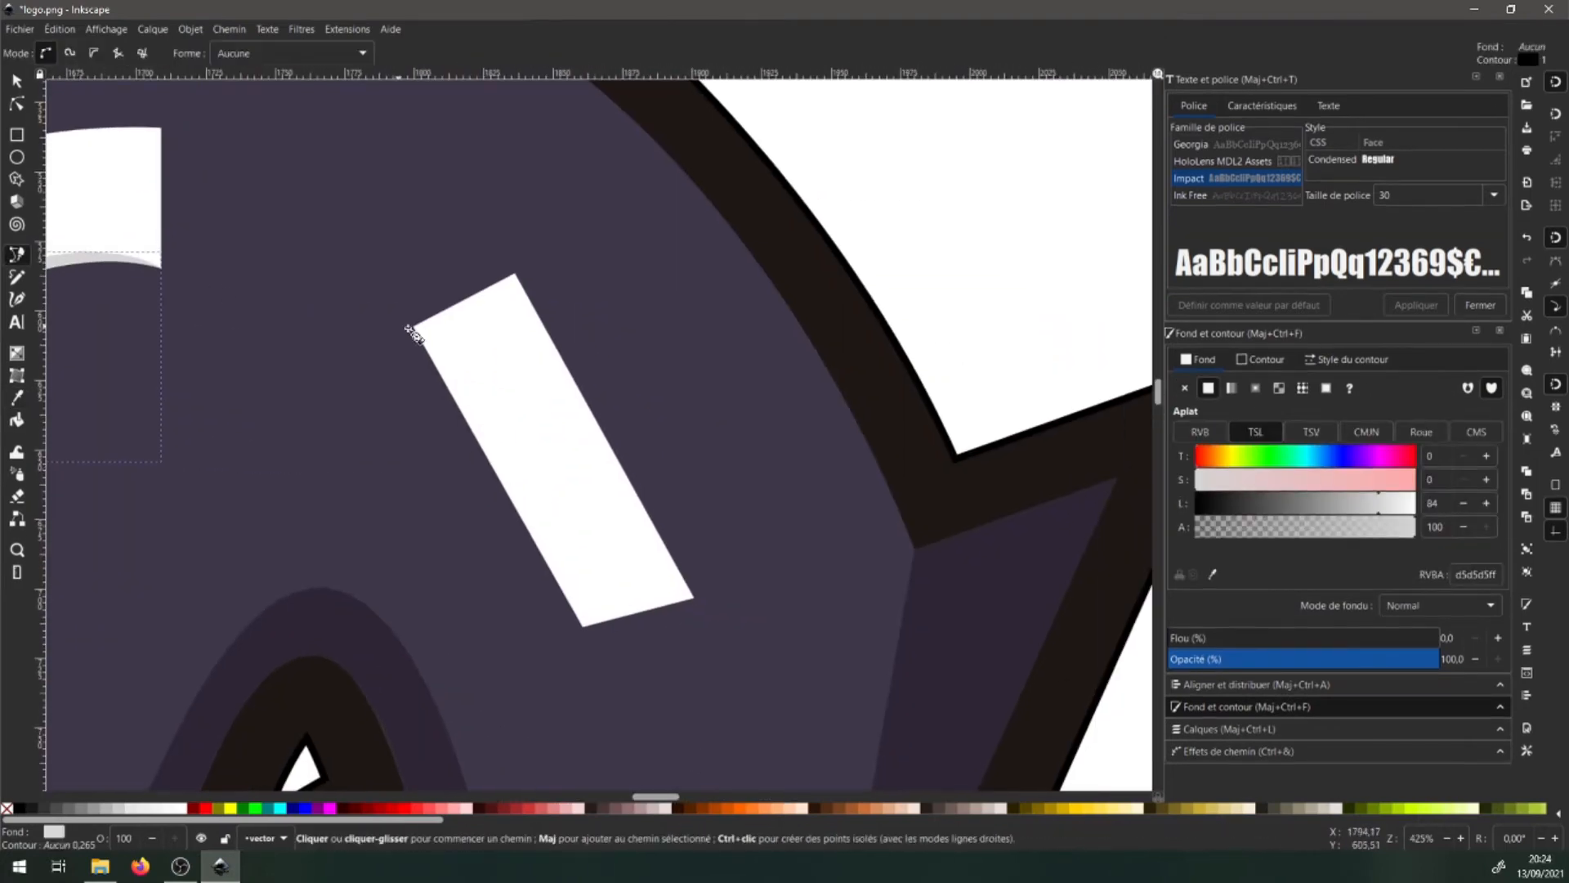
left_click(414, 327)
left_click(587, 614)
left_click(699, 603)
key("Return")
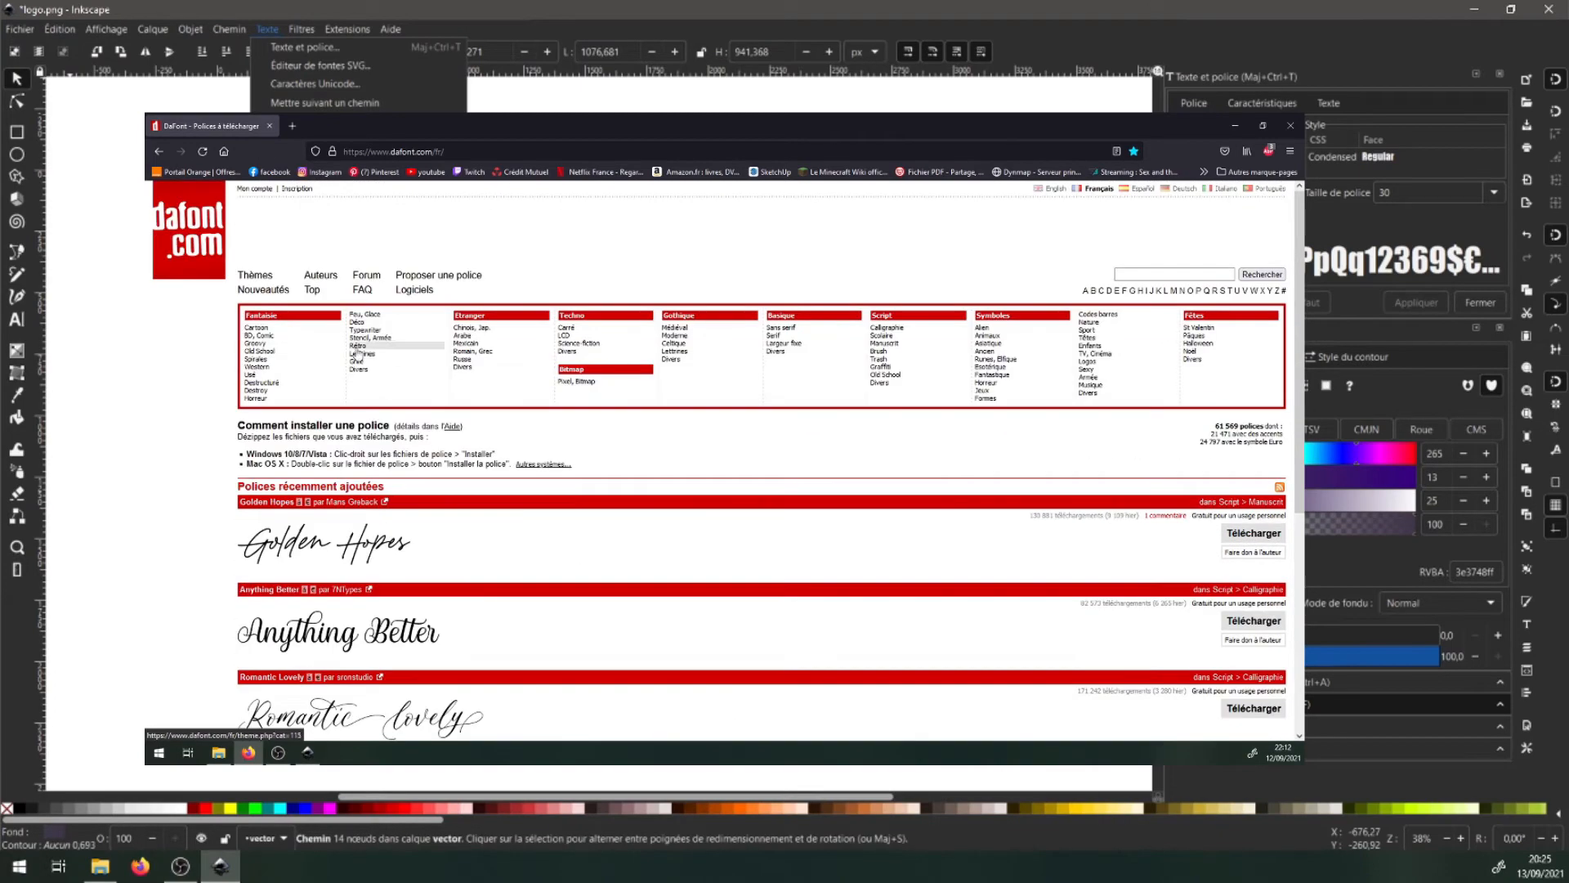
- Deselect everything on the canvas and switch to the Text tool
key("Escape")
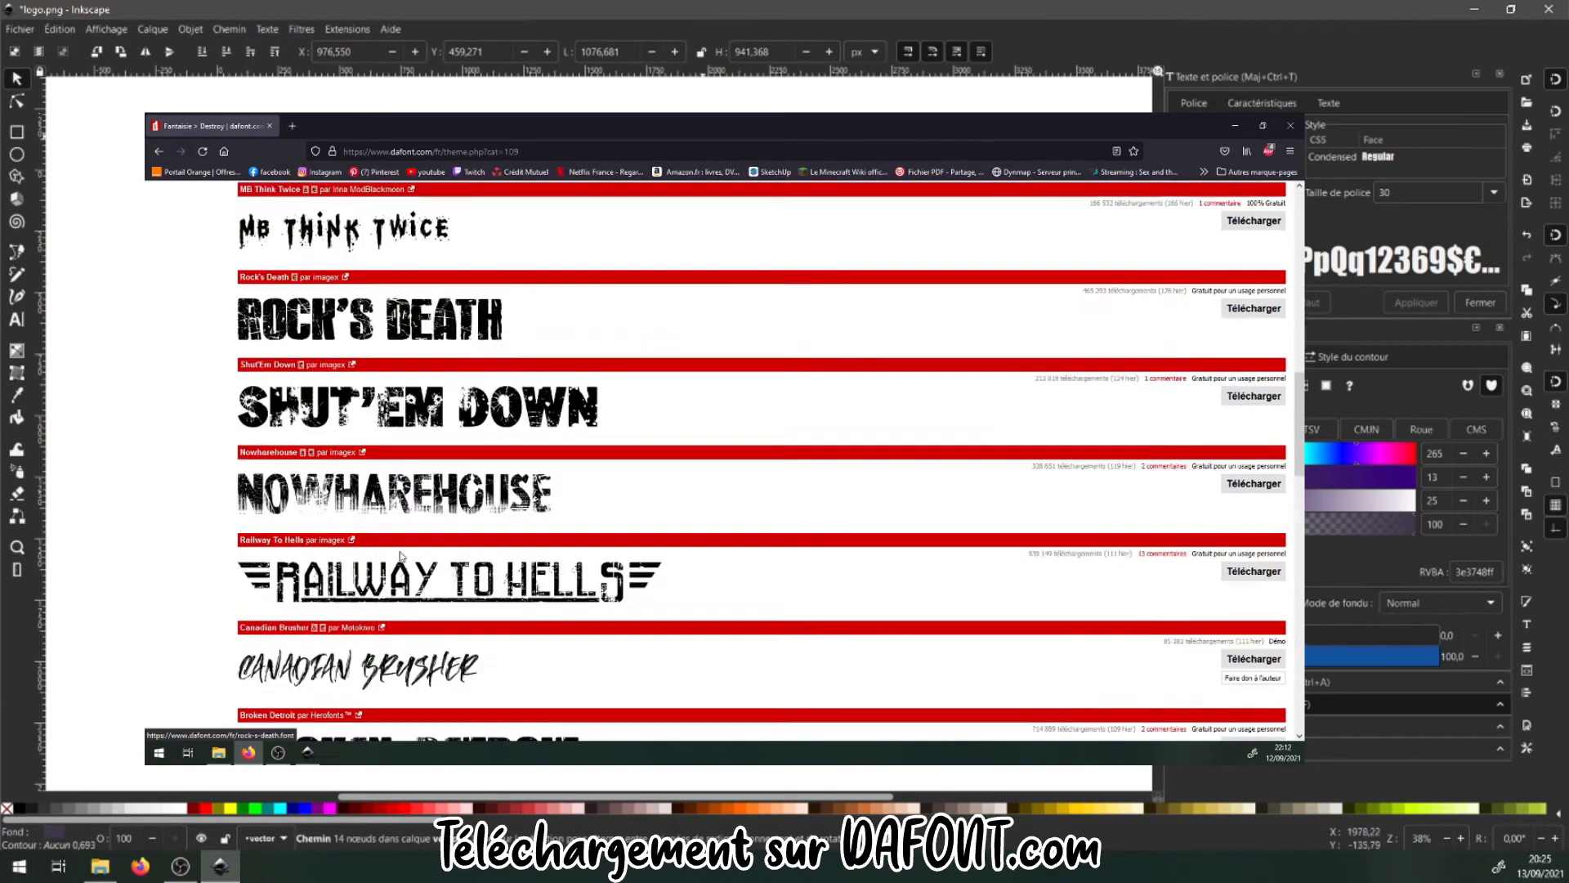
left_click(427, 89)
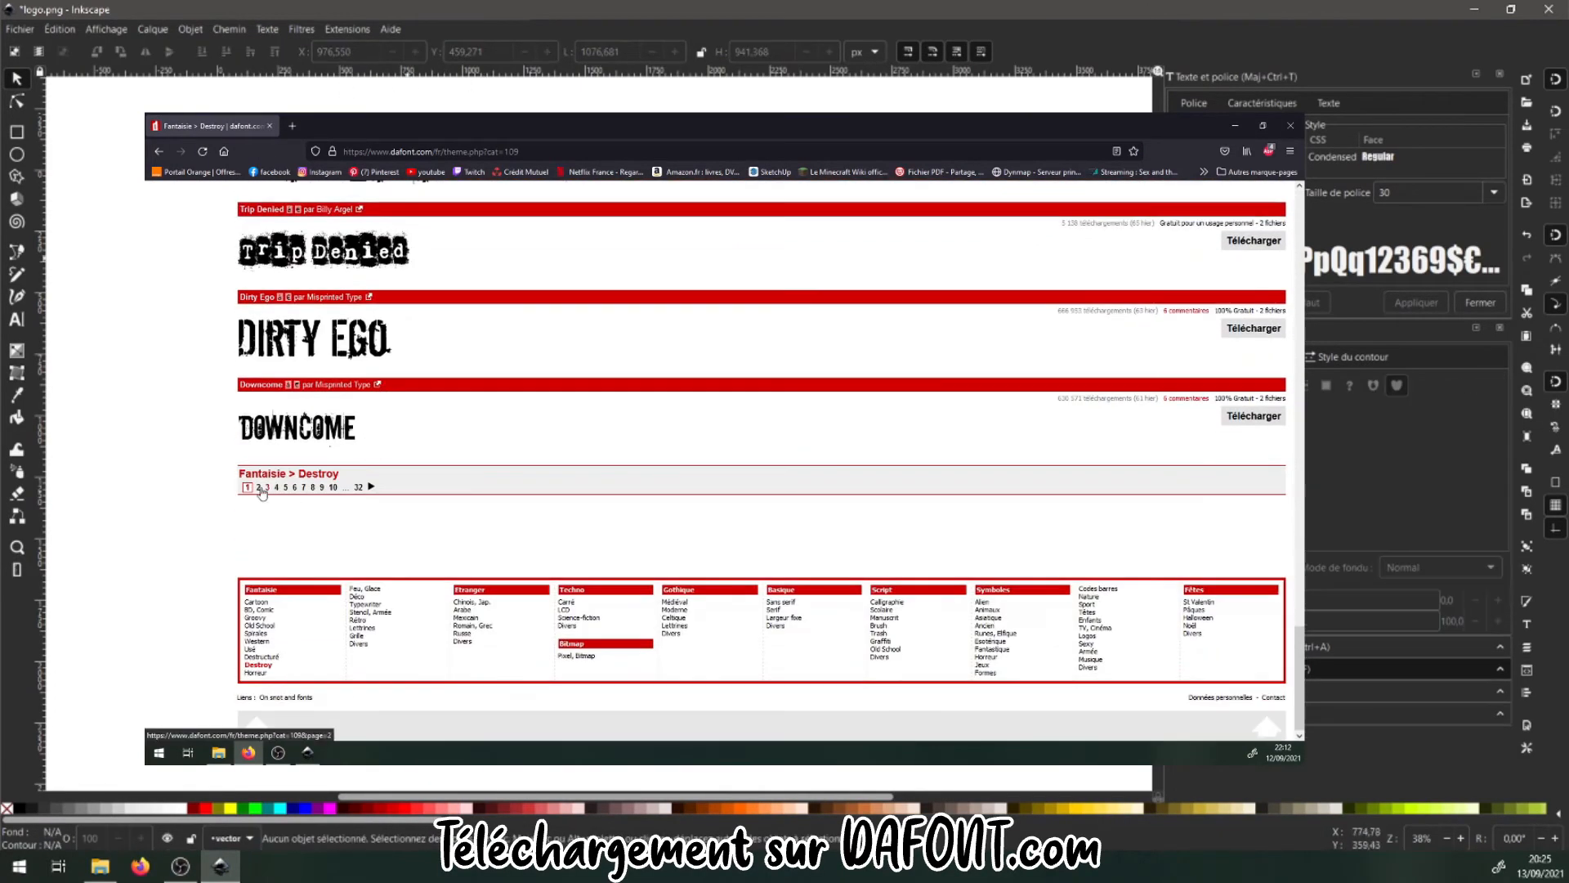
left_click(17, 320)
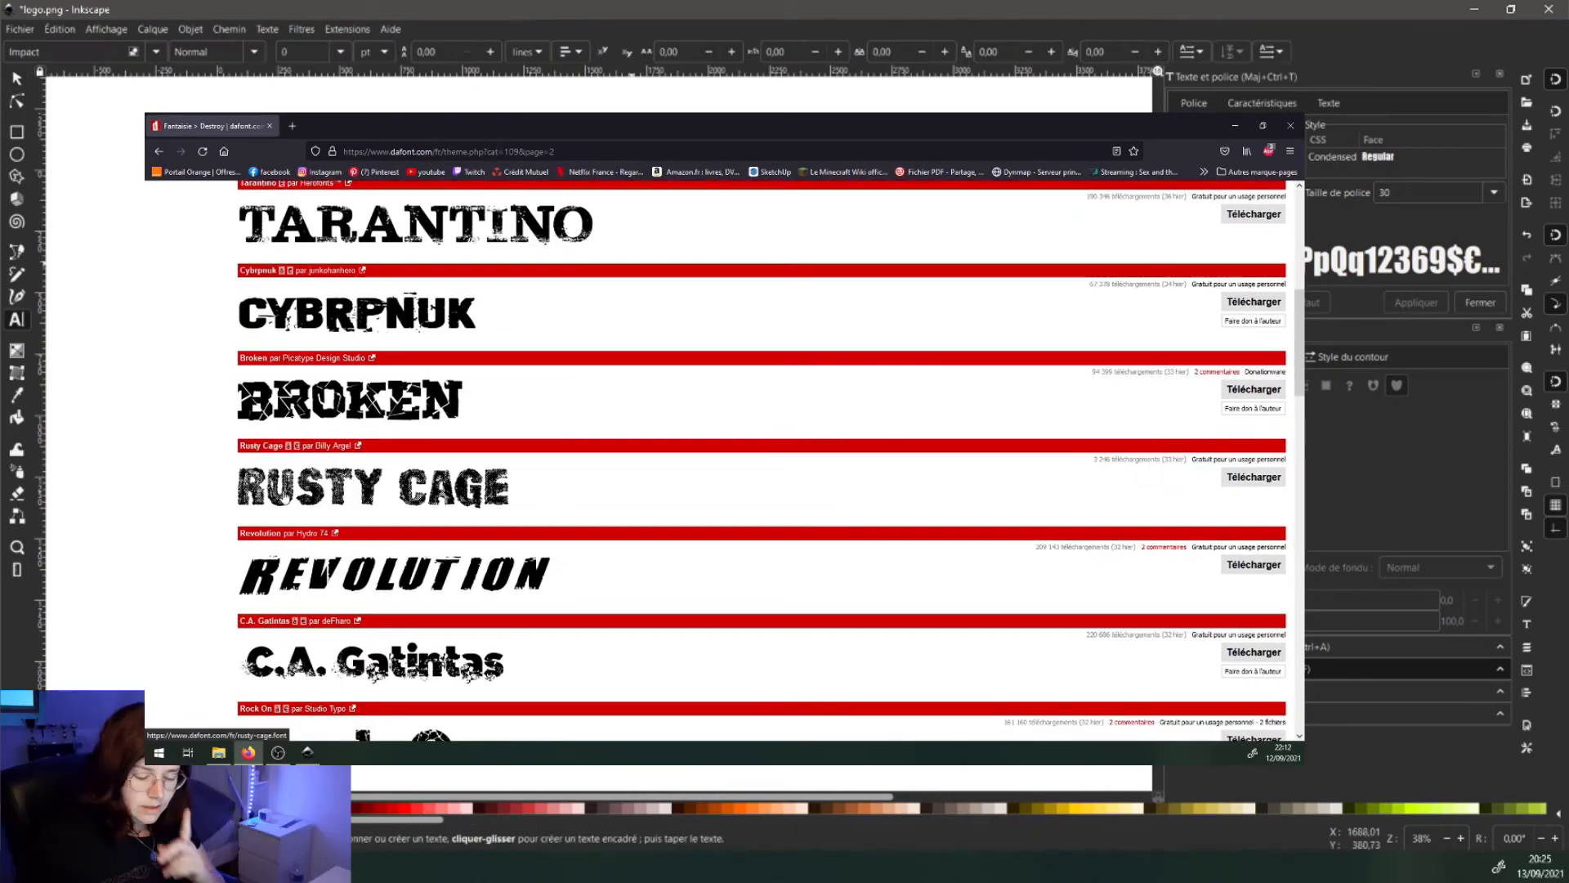
- Type the word ROTATION and set its font to Rusty Cage
type("RO")
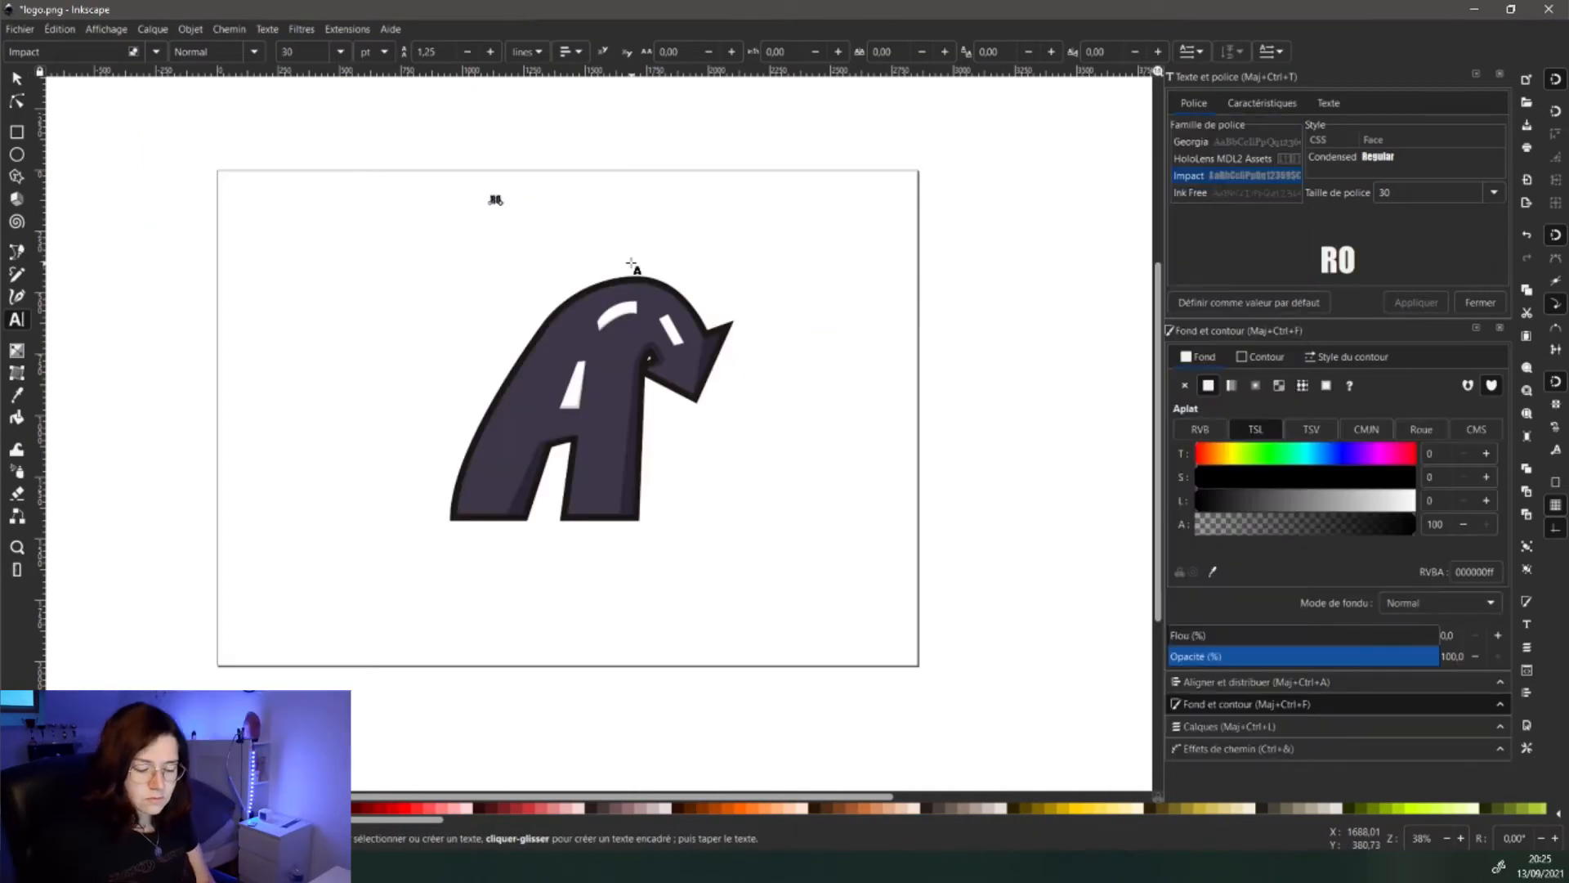
type("TATION")
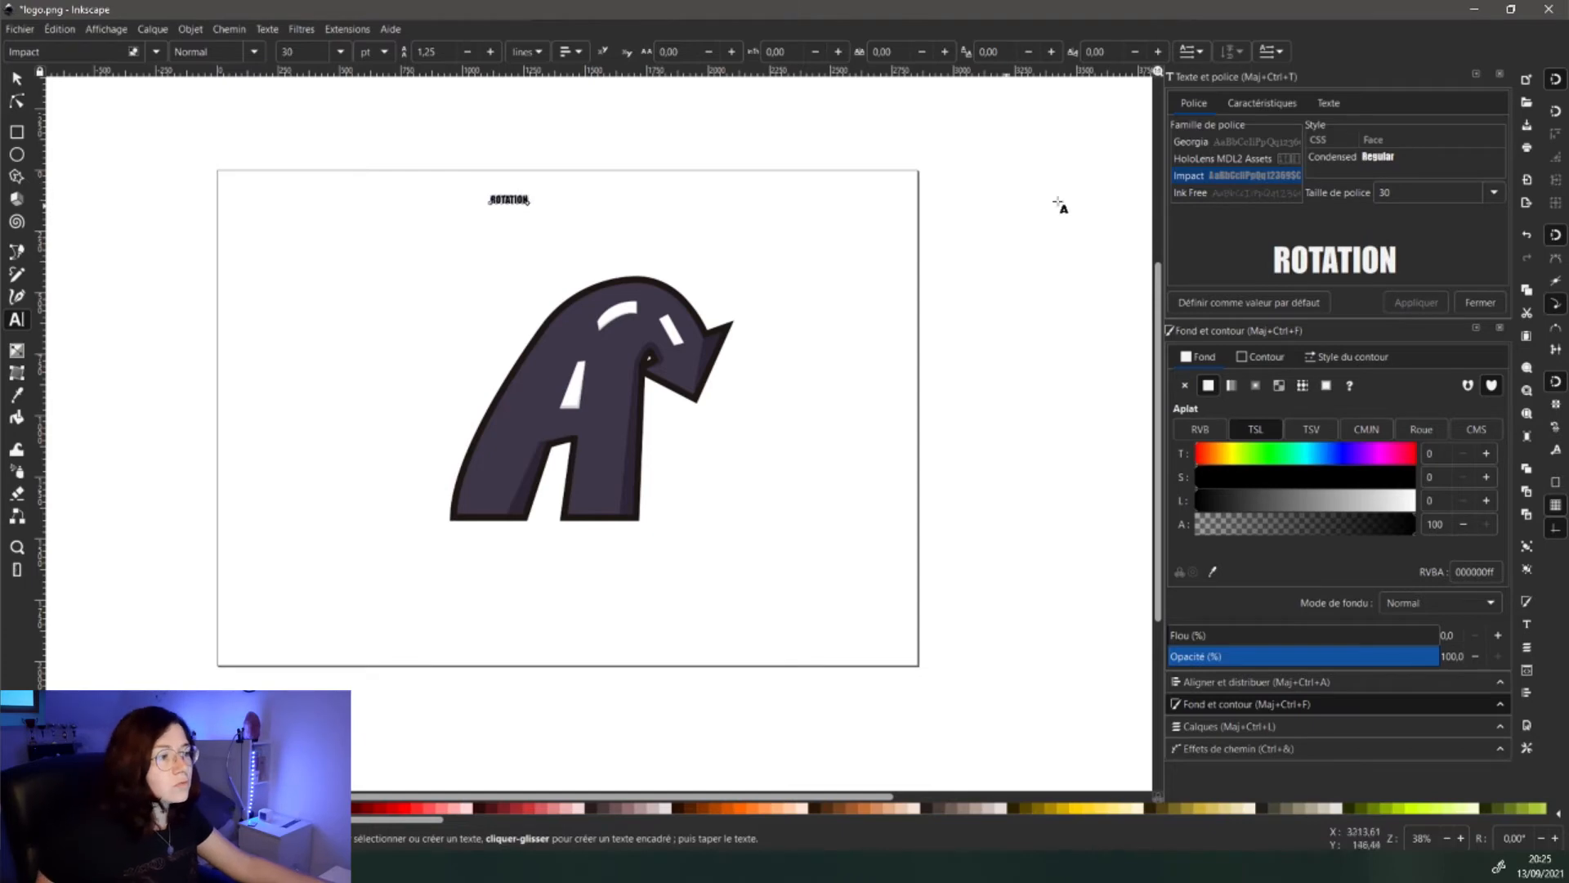
scroll(1198, 175, "down", 2)
scroll(1213, 170, "down", 3)
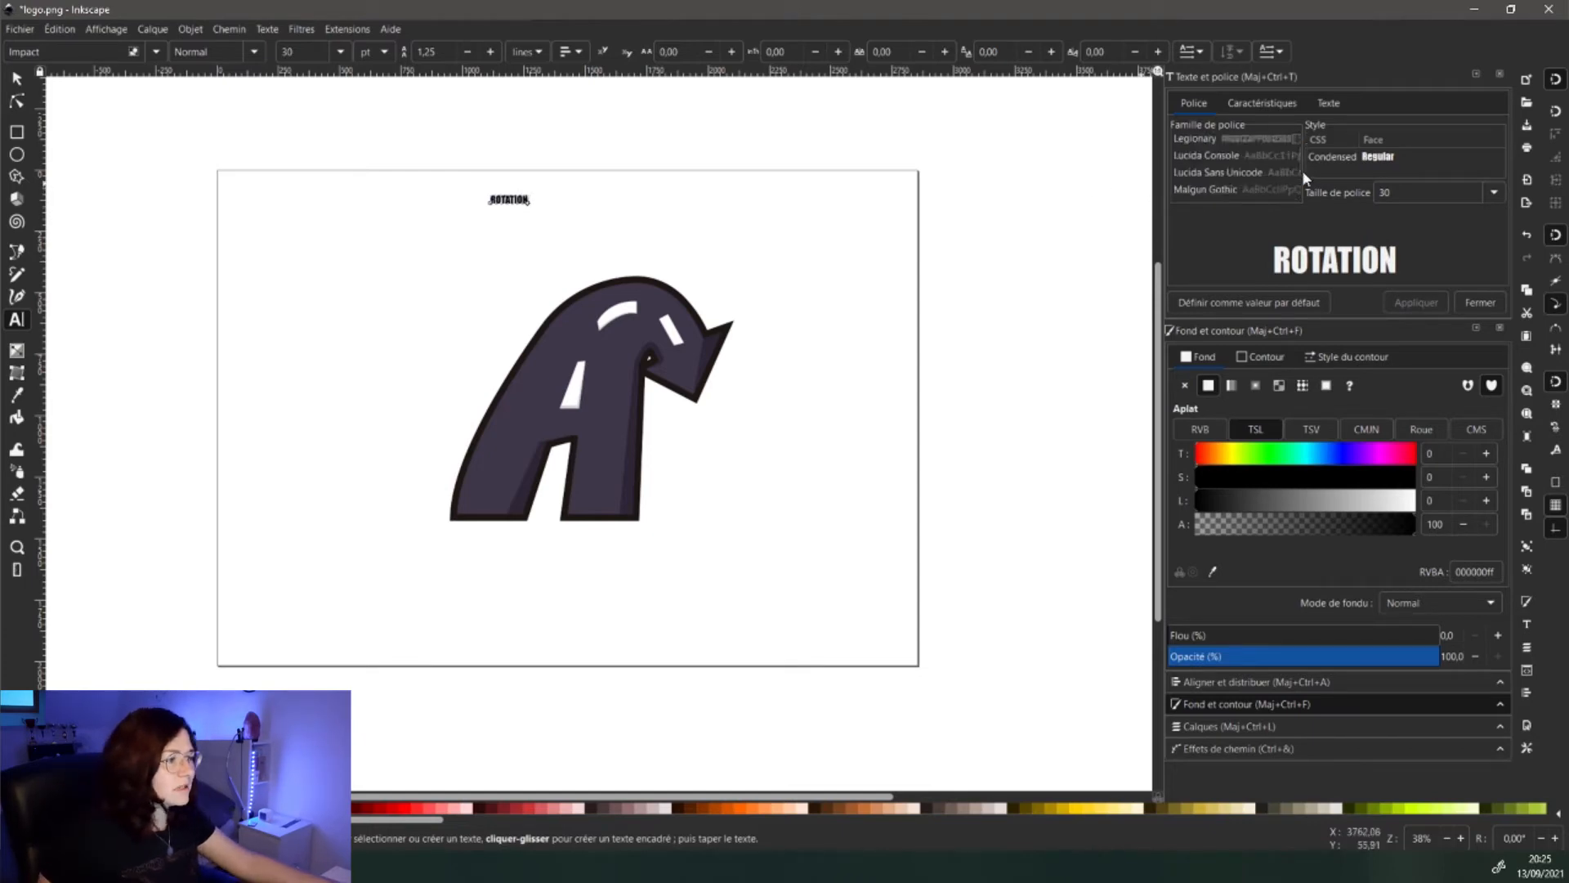
left_click(1236, 175)
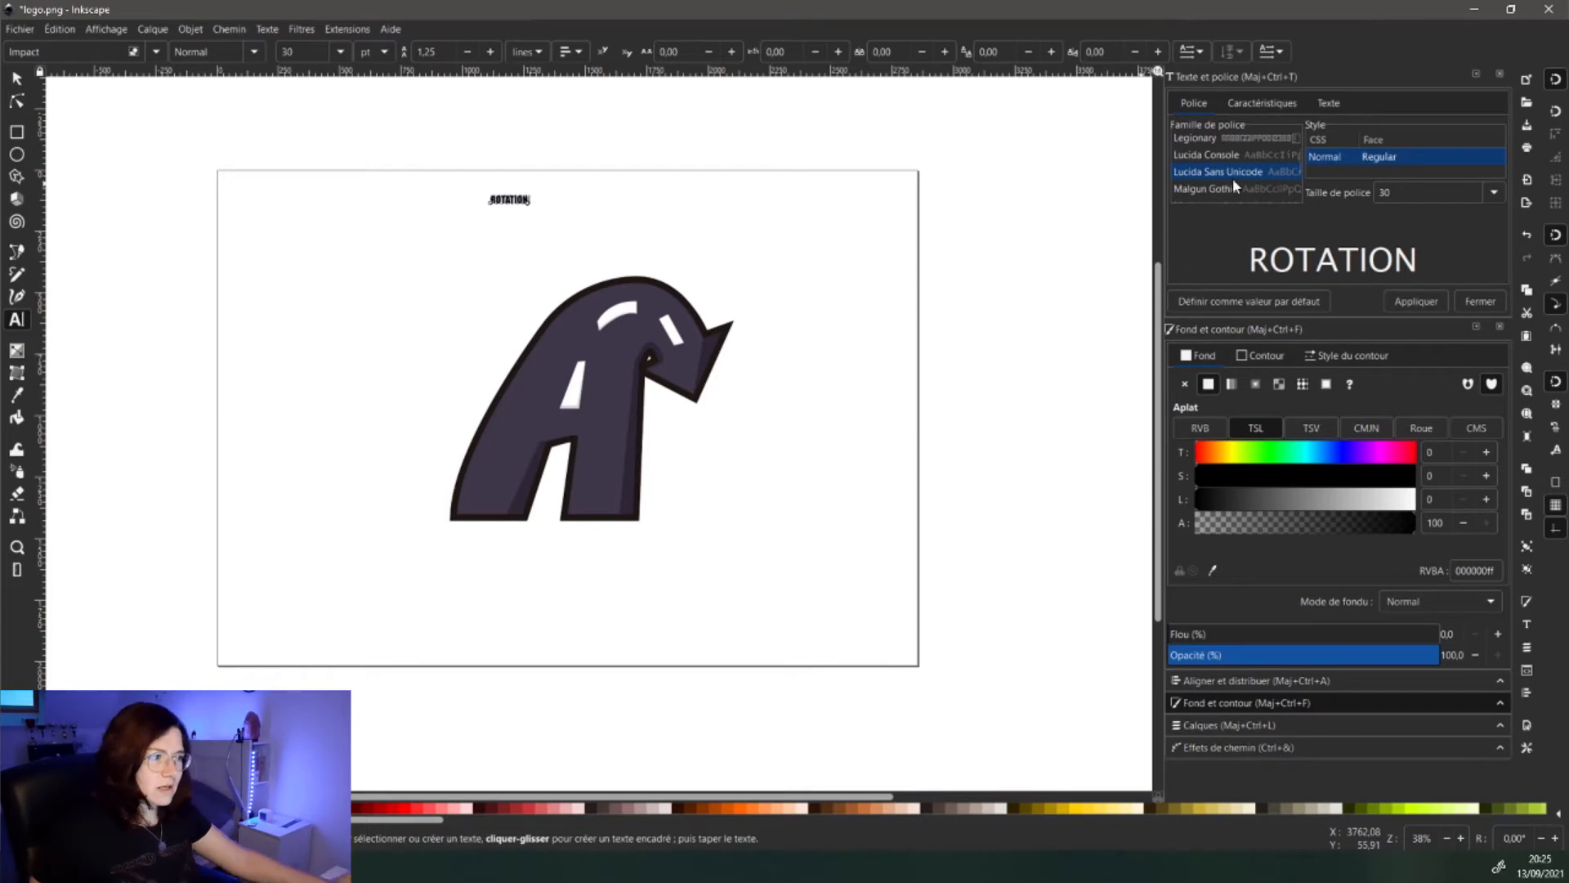
type("ra")
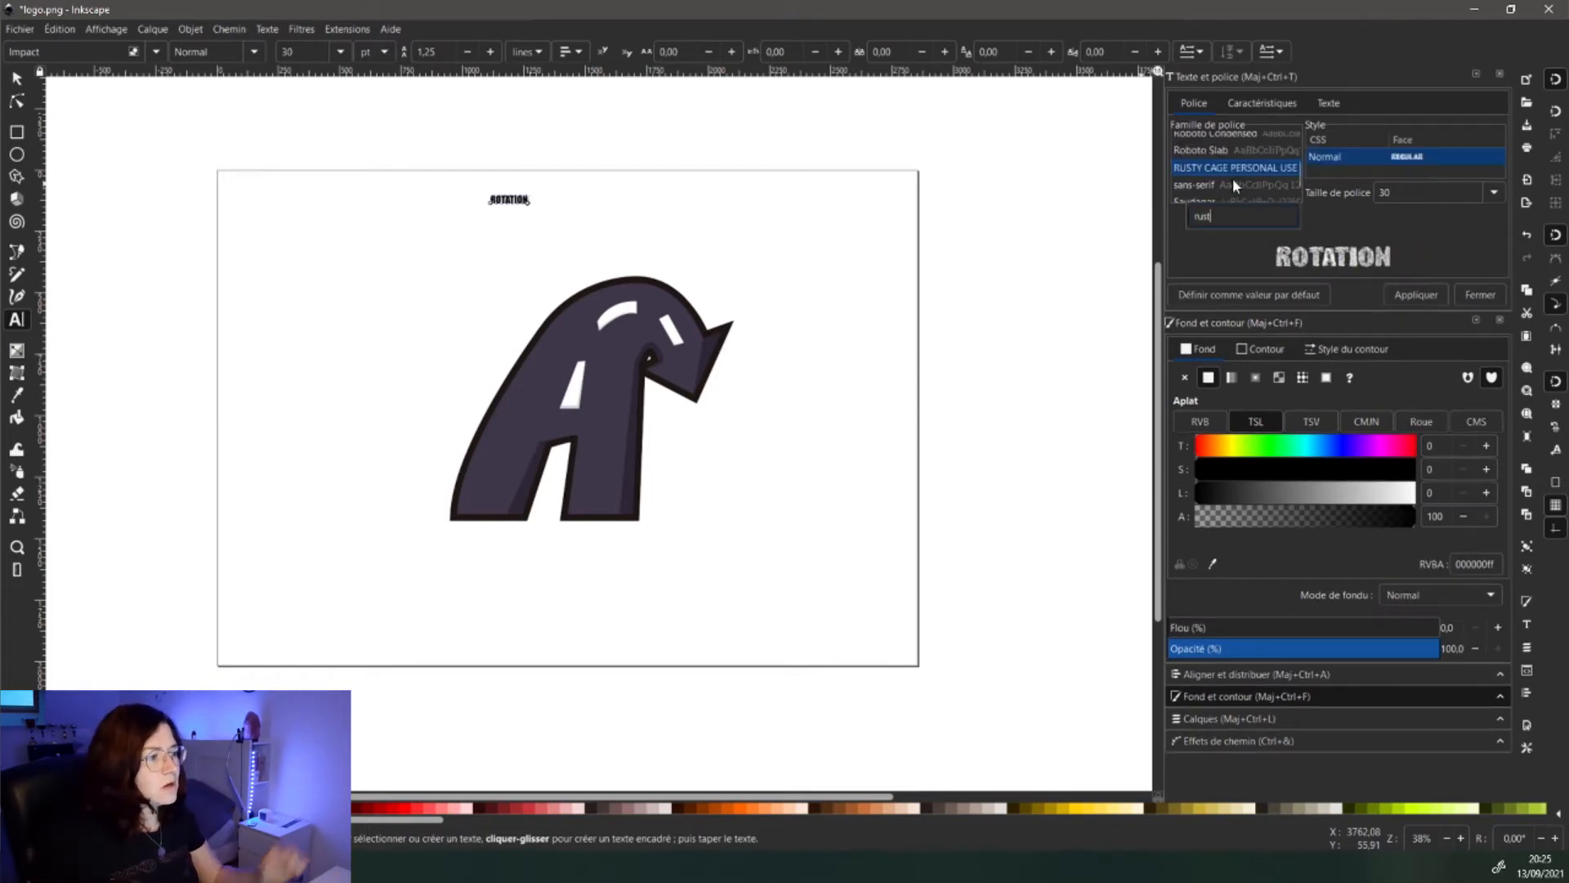
left_click(1404, 287)
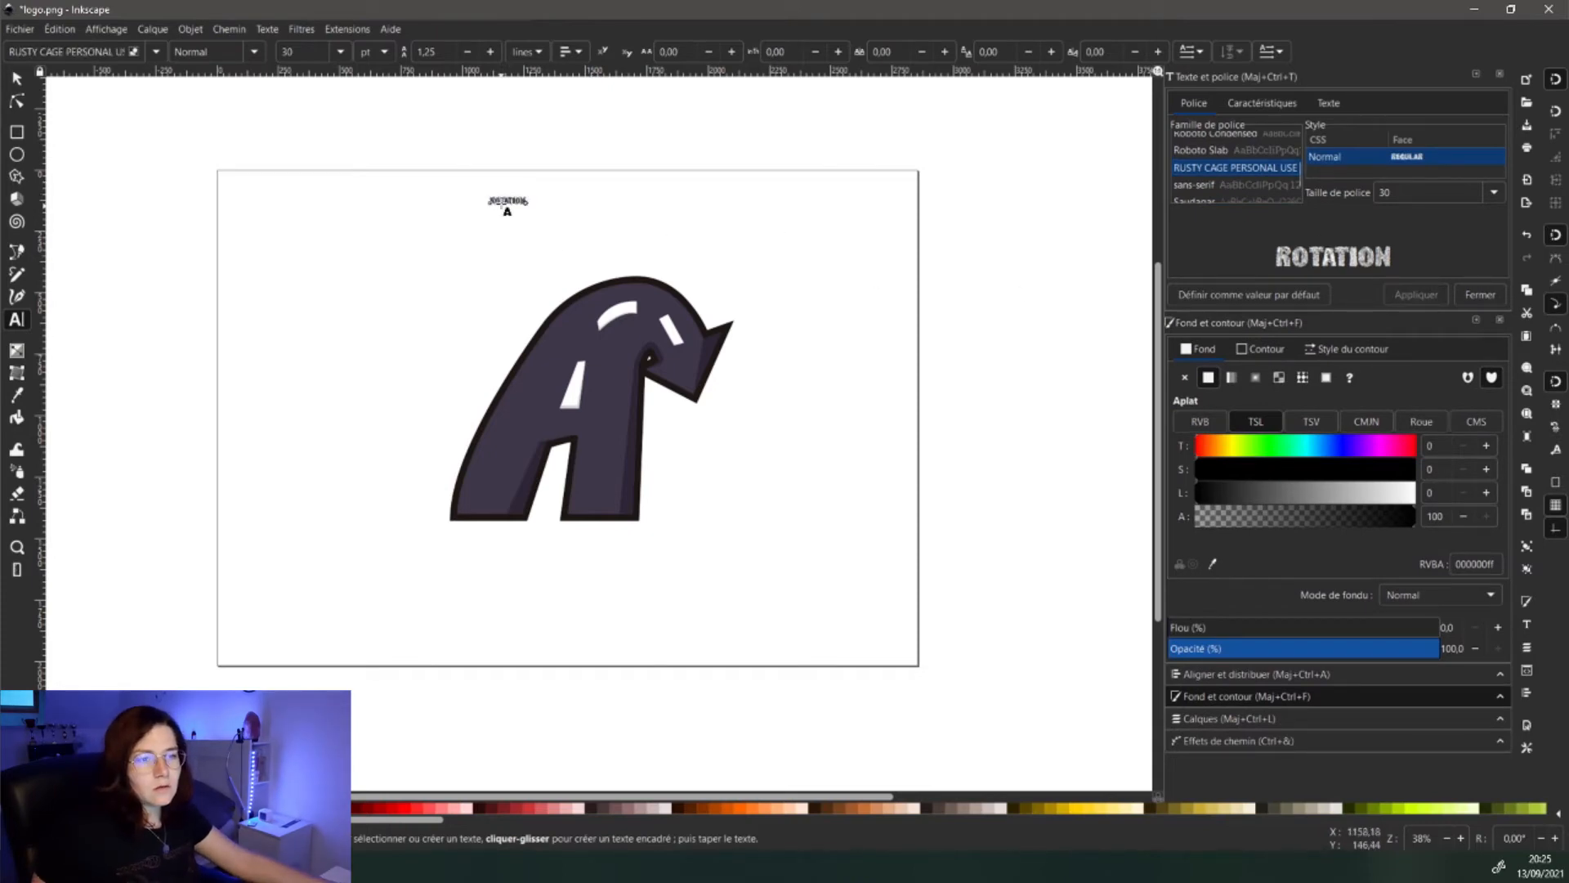
scroll(502, 203, "up", 5, "ctrl")
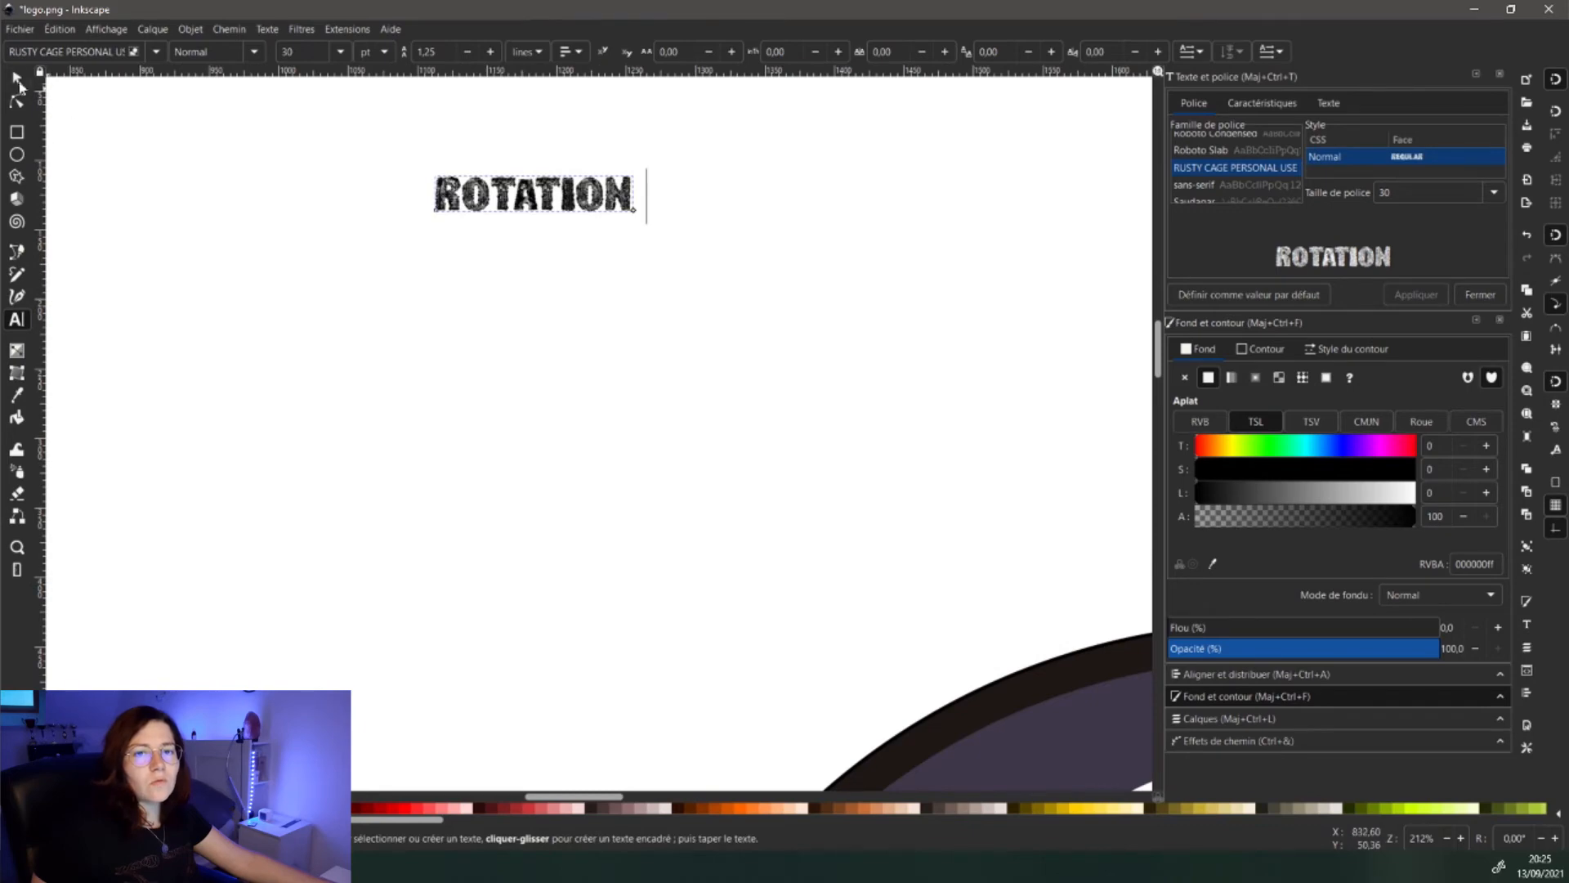
- Enlarge ROTATION to about 339 × 61 px above the logo and draw a pink ellipse over the A
left_click(17, 81)
left_click_drag(638, 217, 957, 421)
key("ctrl+z")
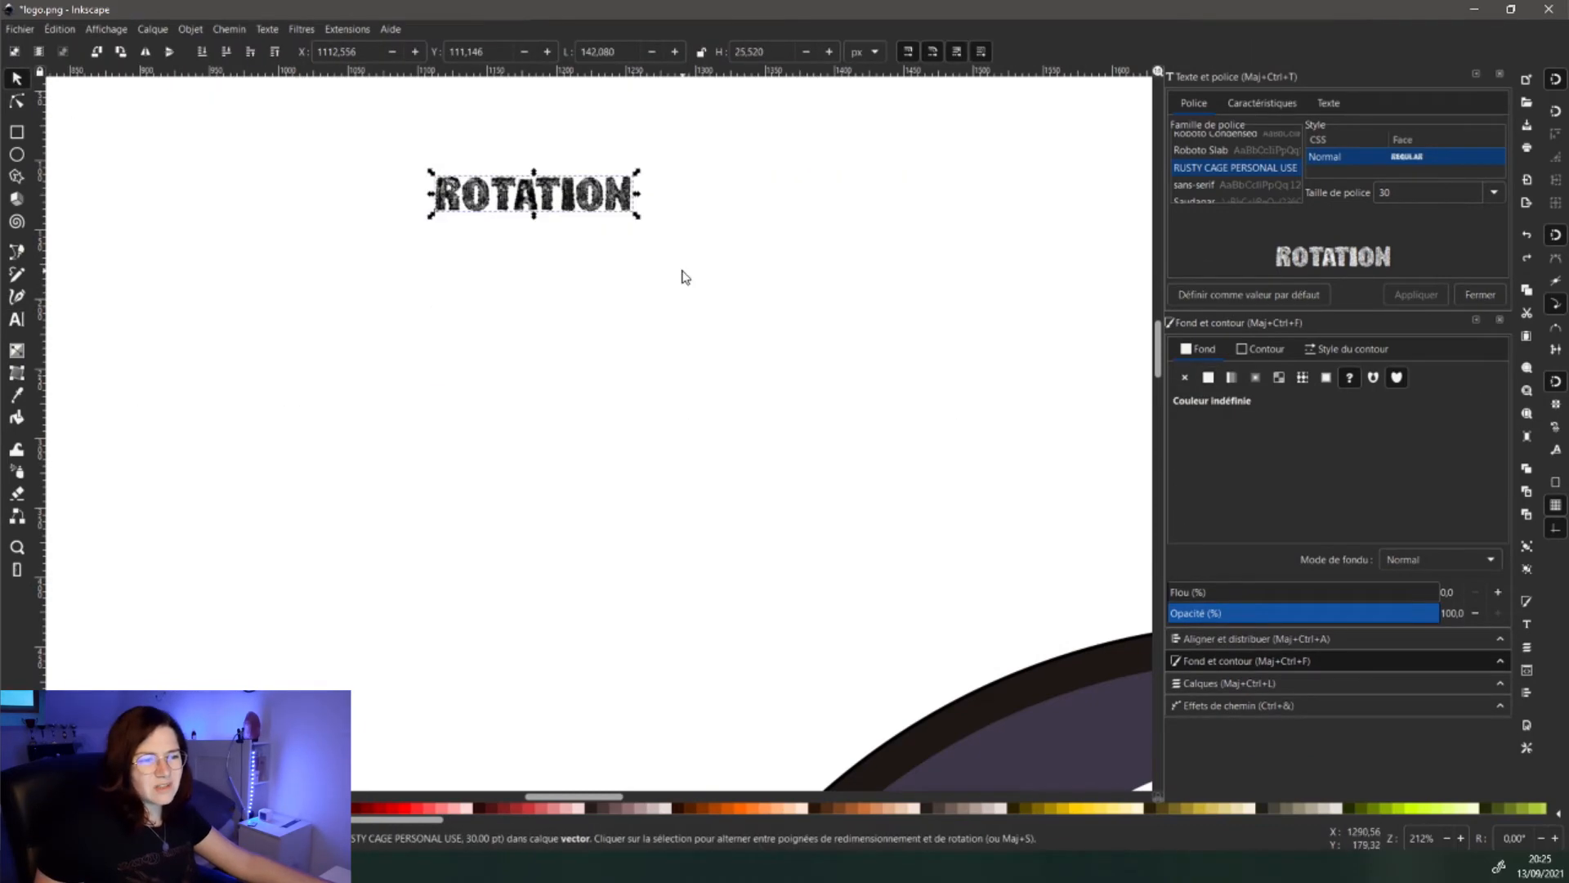
left_click_drag(634, 217, 893, 395)
left_click_drag(892, 395, 617, 273)
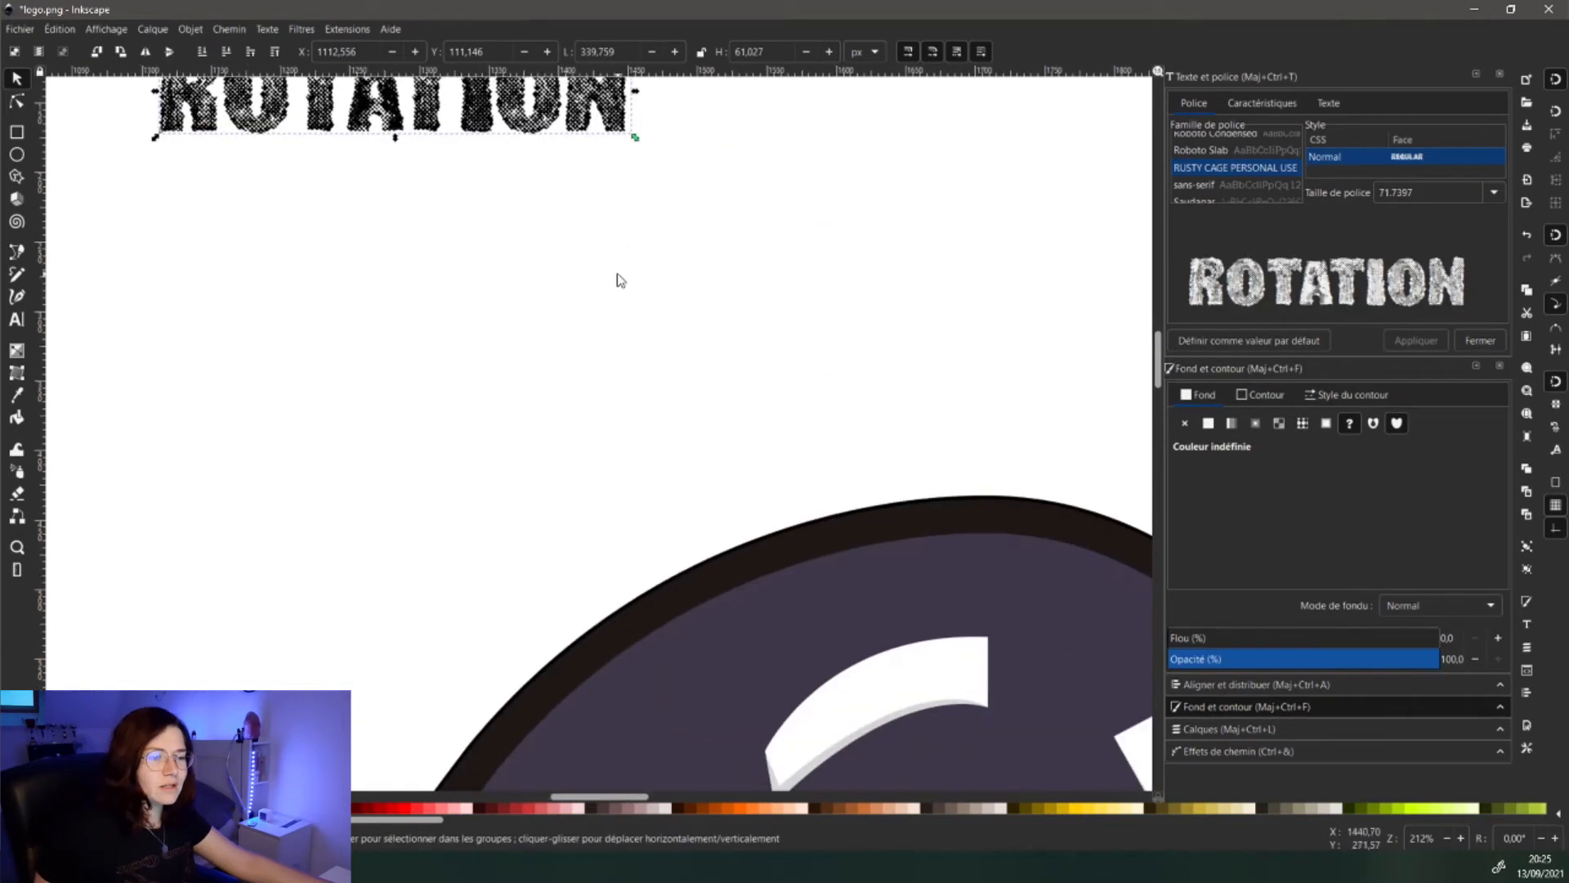
scroll(618, 272, "down", 2)
left_click_drag(539, 200, 844, 322)
scroll(829, 323, "down", 3)
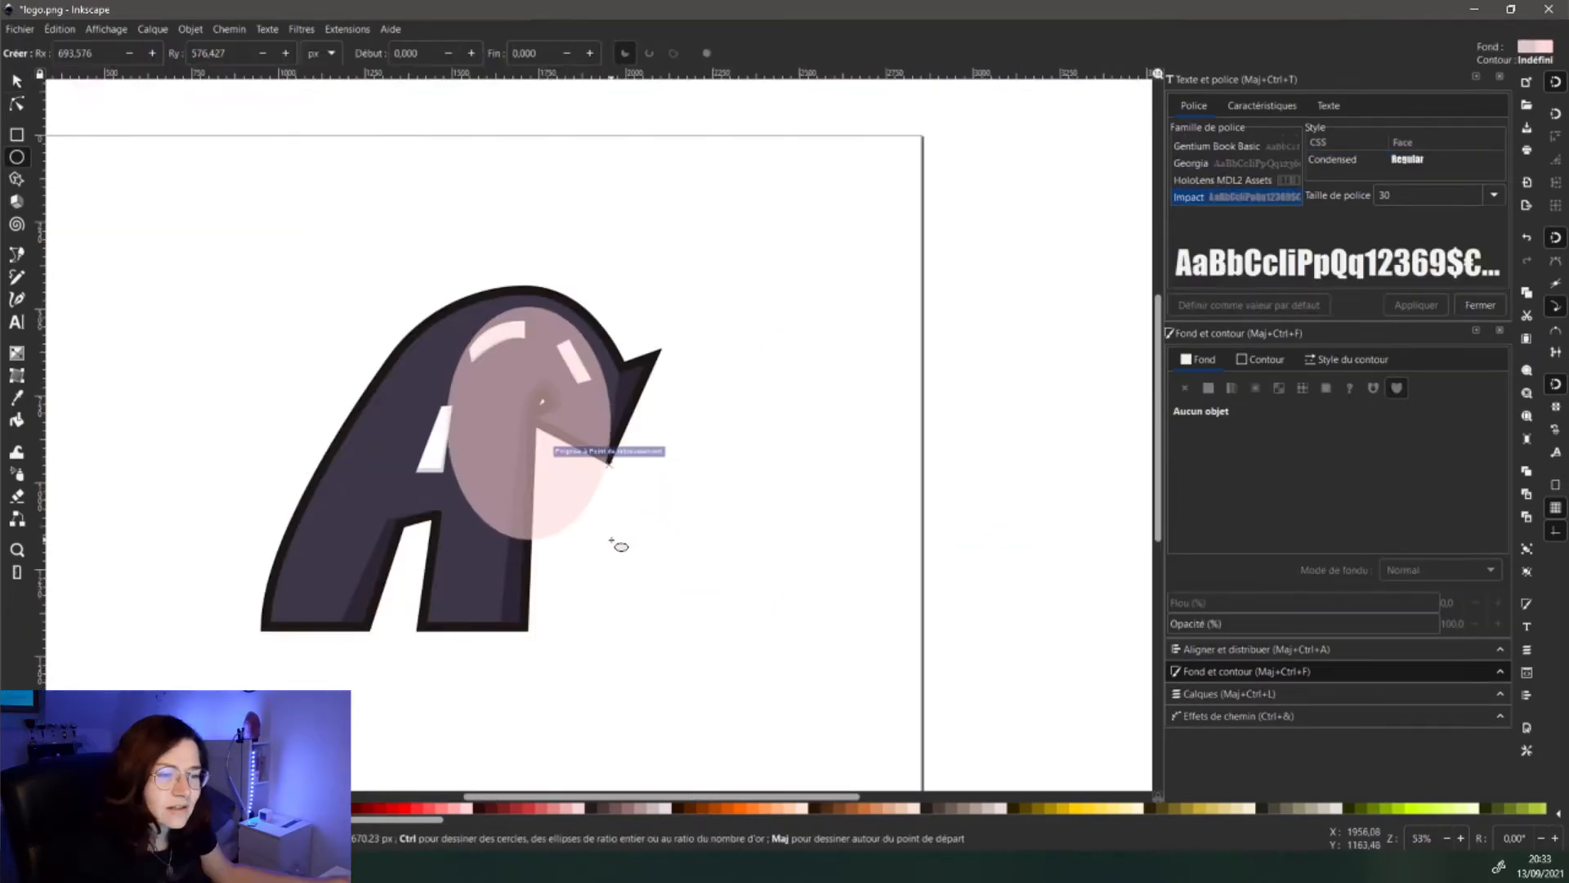
left_click_drag(613, 543, 636, 527)
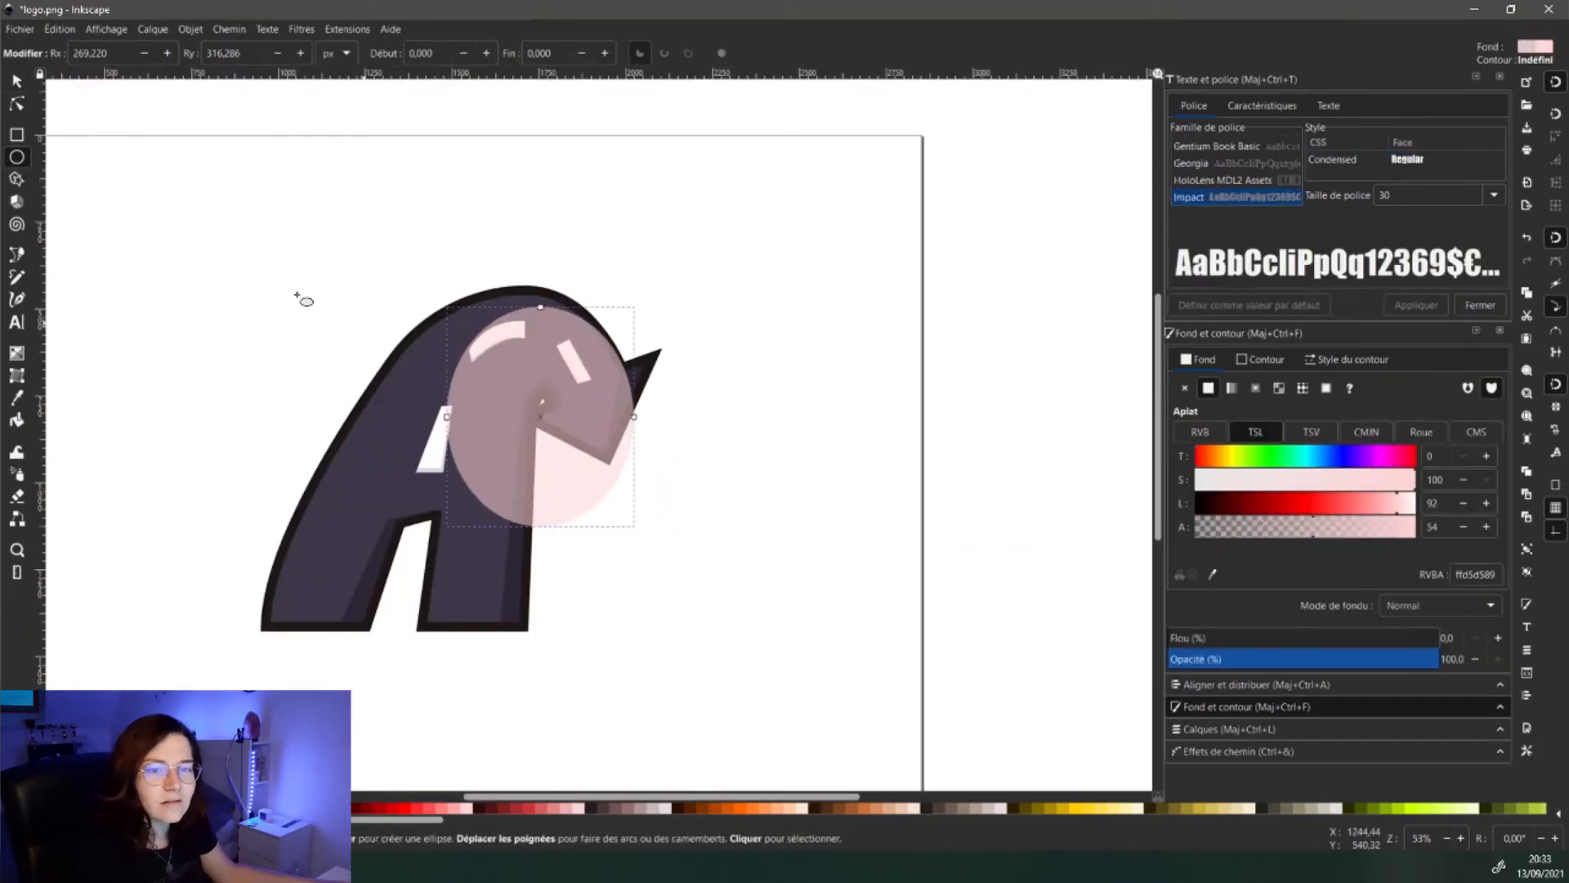
- Resize the pink ellipse to about 625 × 674 px so it fits the A's curved top
left_click(17, 84)
left_click_drag(442, 413, 393, 413)
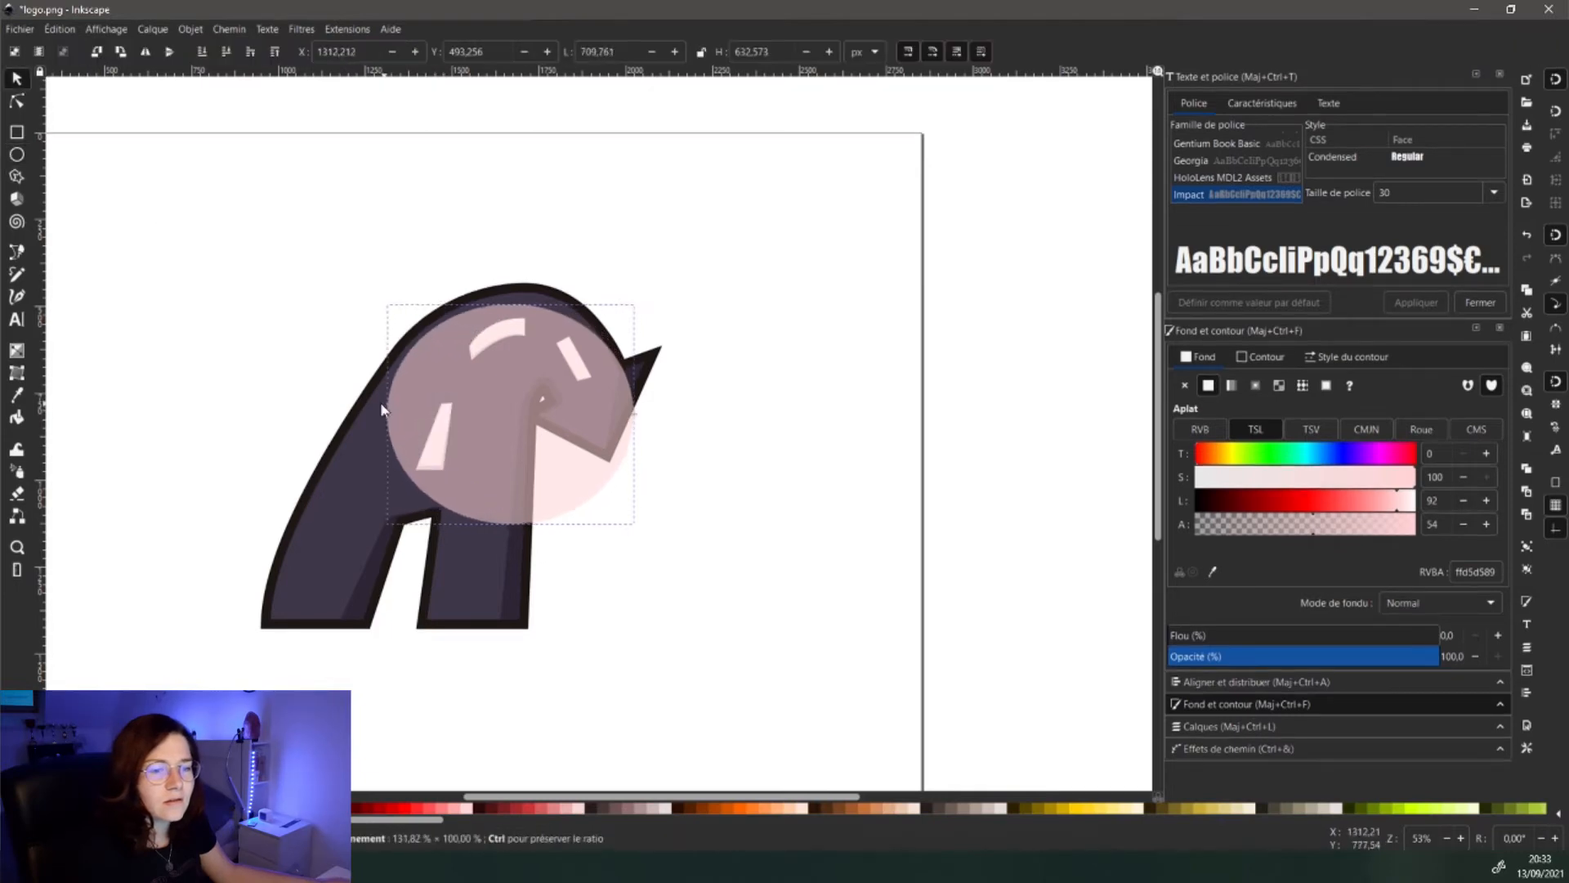
left_click_drag(514, 300, 521, 290)
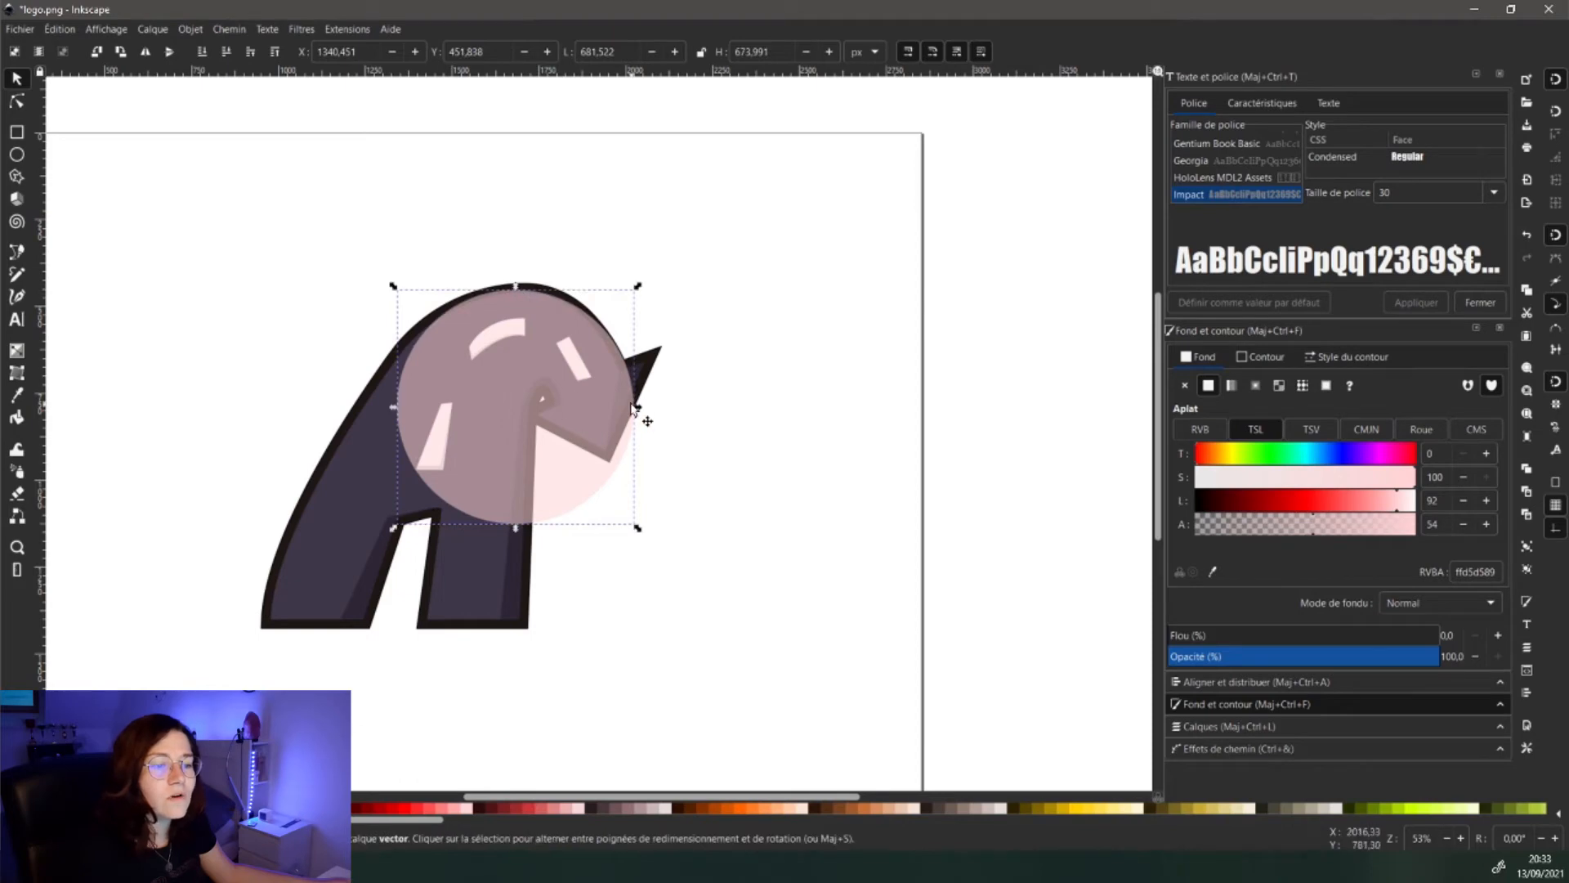
left_click_drag(632, 404, 586, 414)
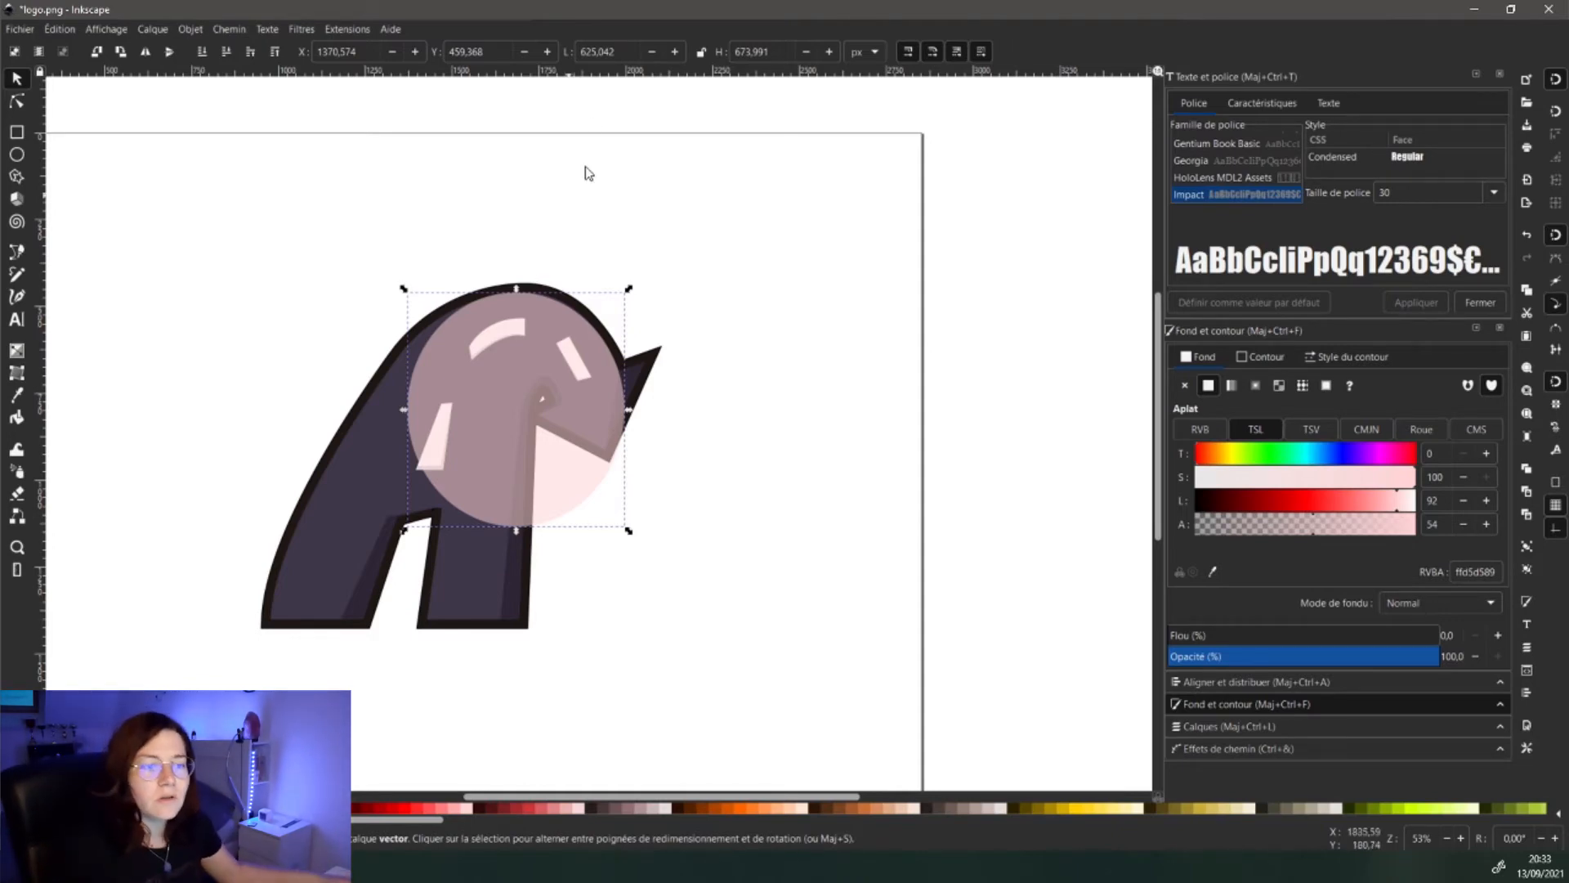
left_click(548, 190)
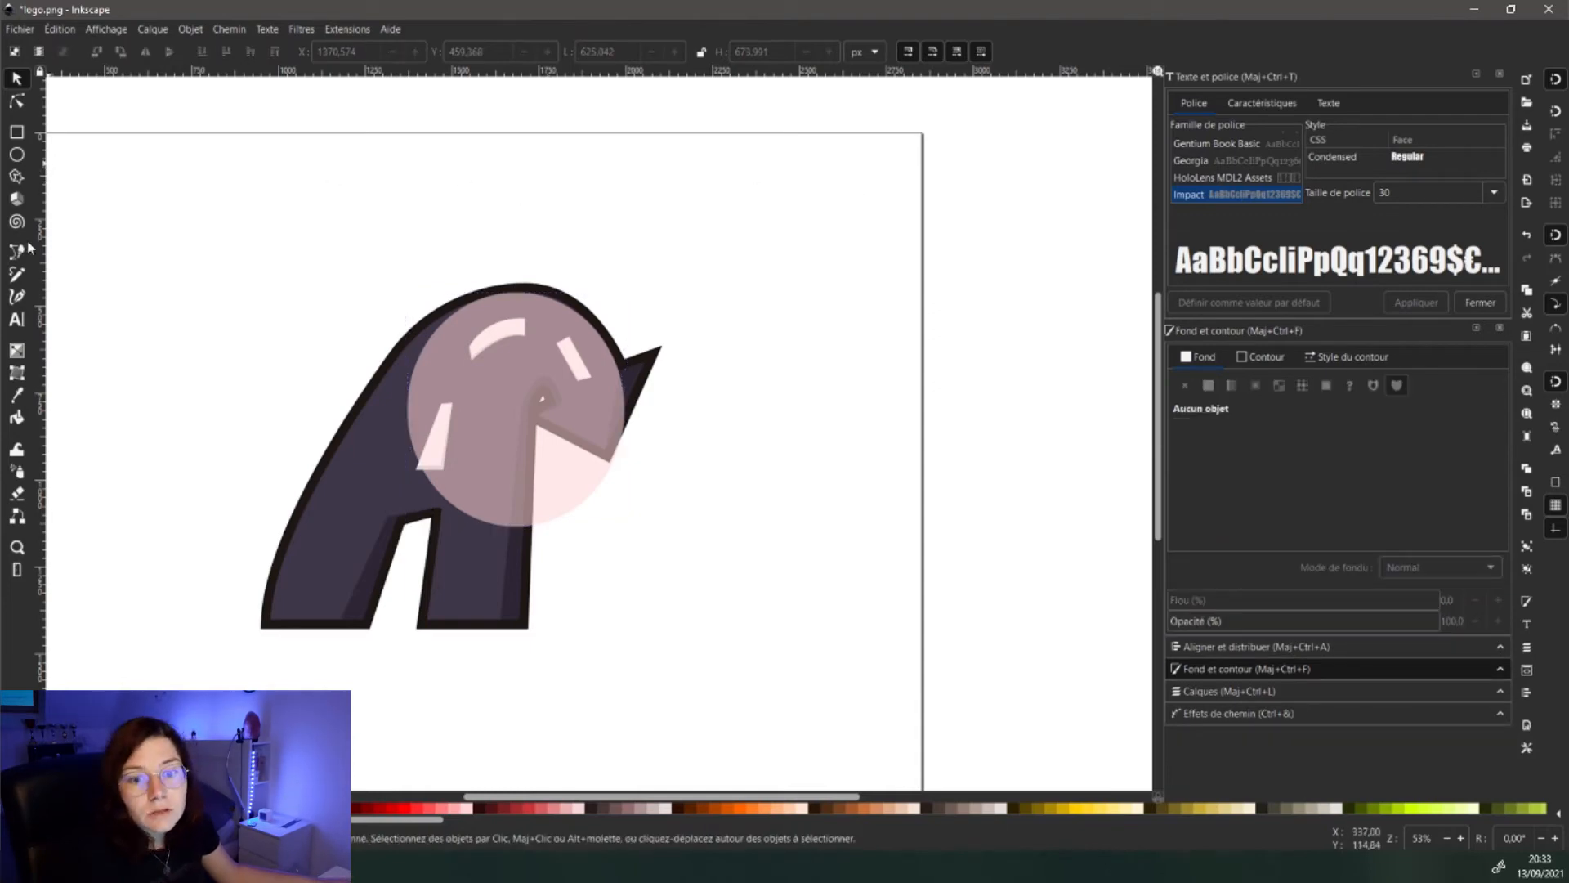
left_click(16, 318)
- Add the text ROTATION above the logo in the Rusty Cage font
left_click(395, 173)
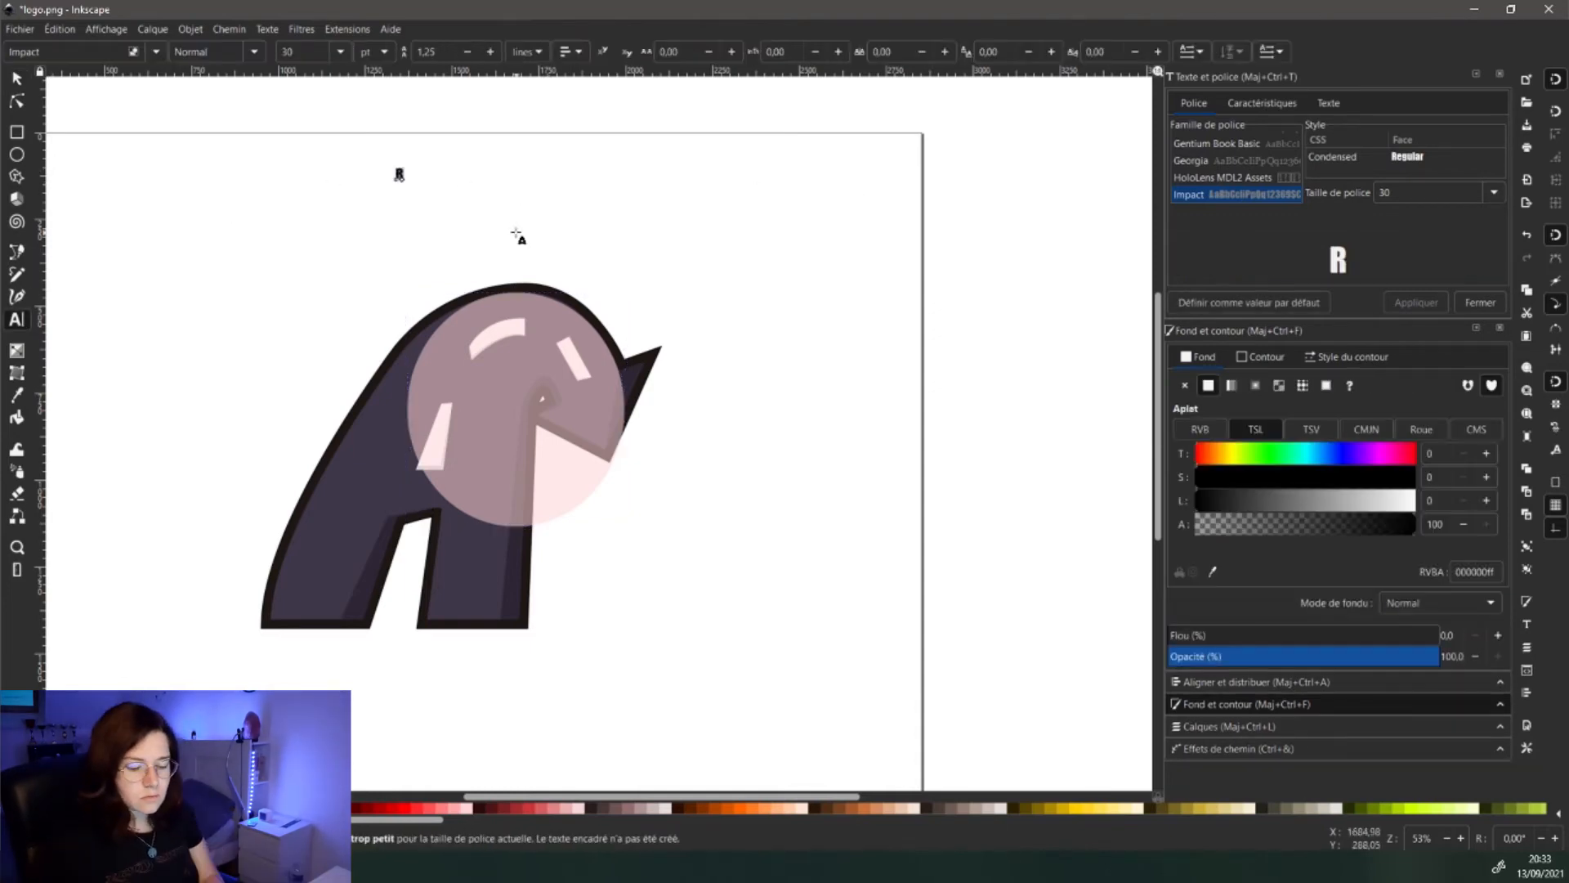
type("ROTATION")
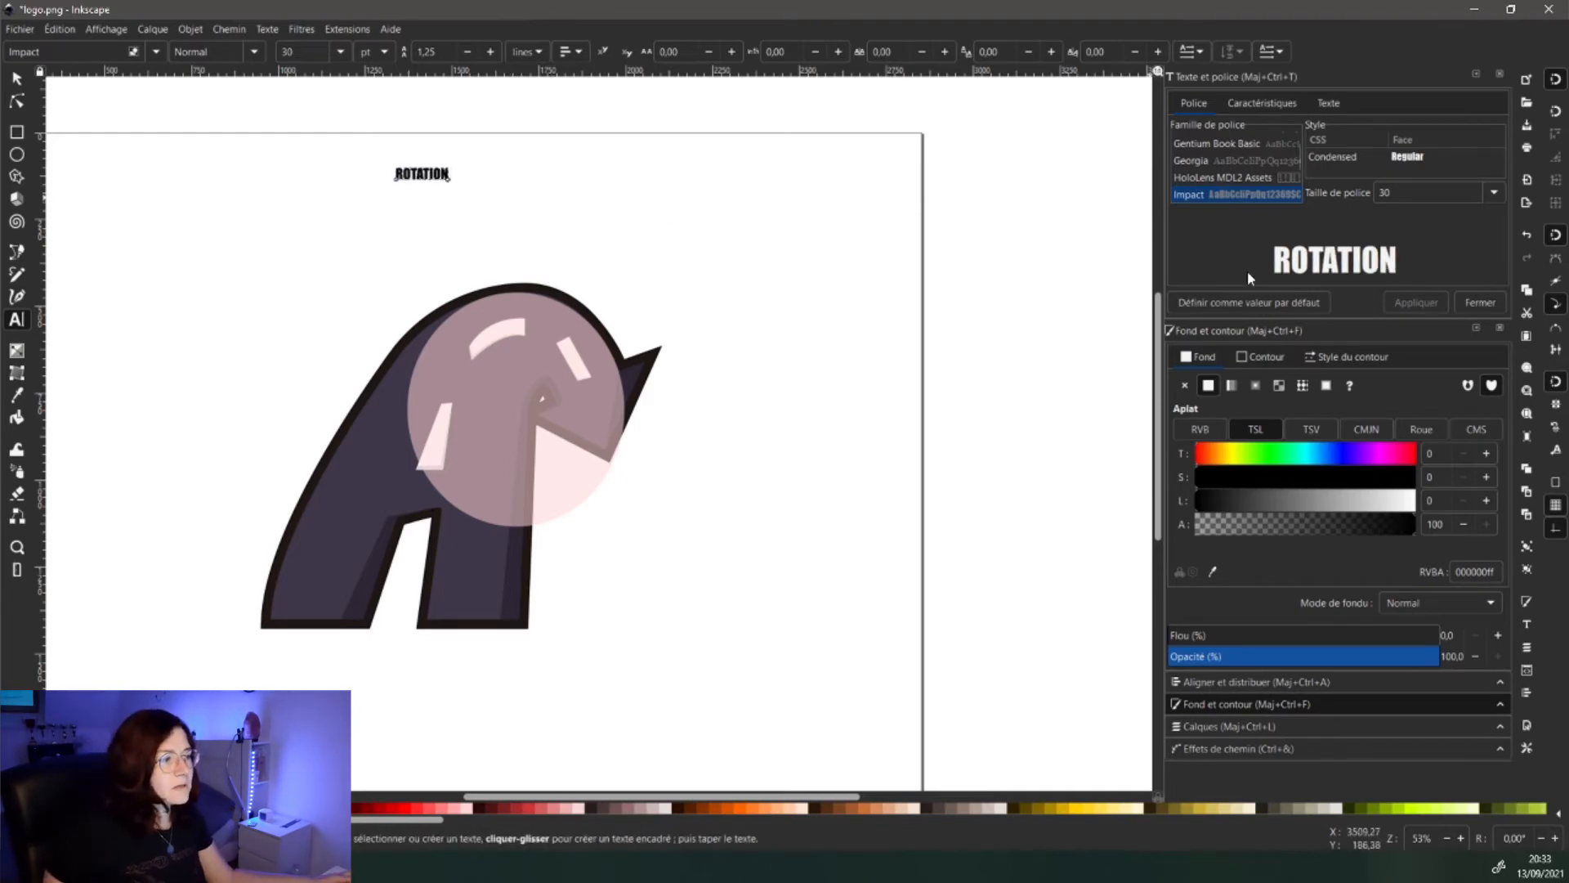
left_click(1236, 180)
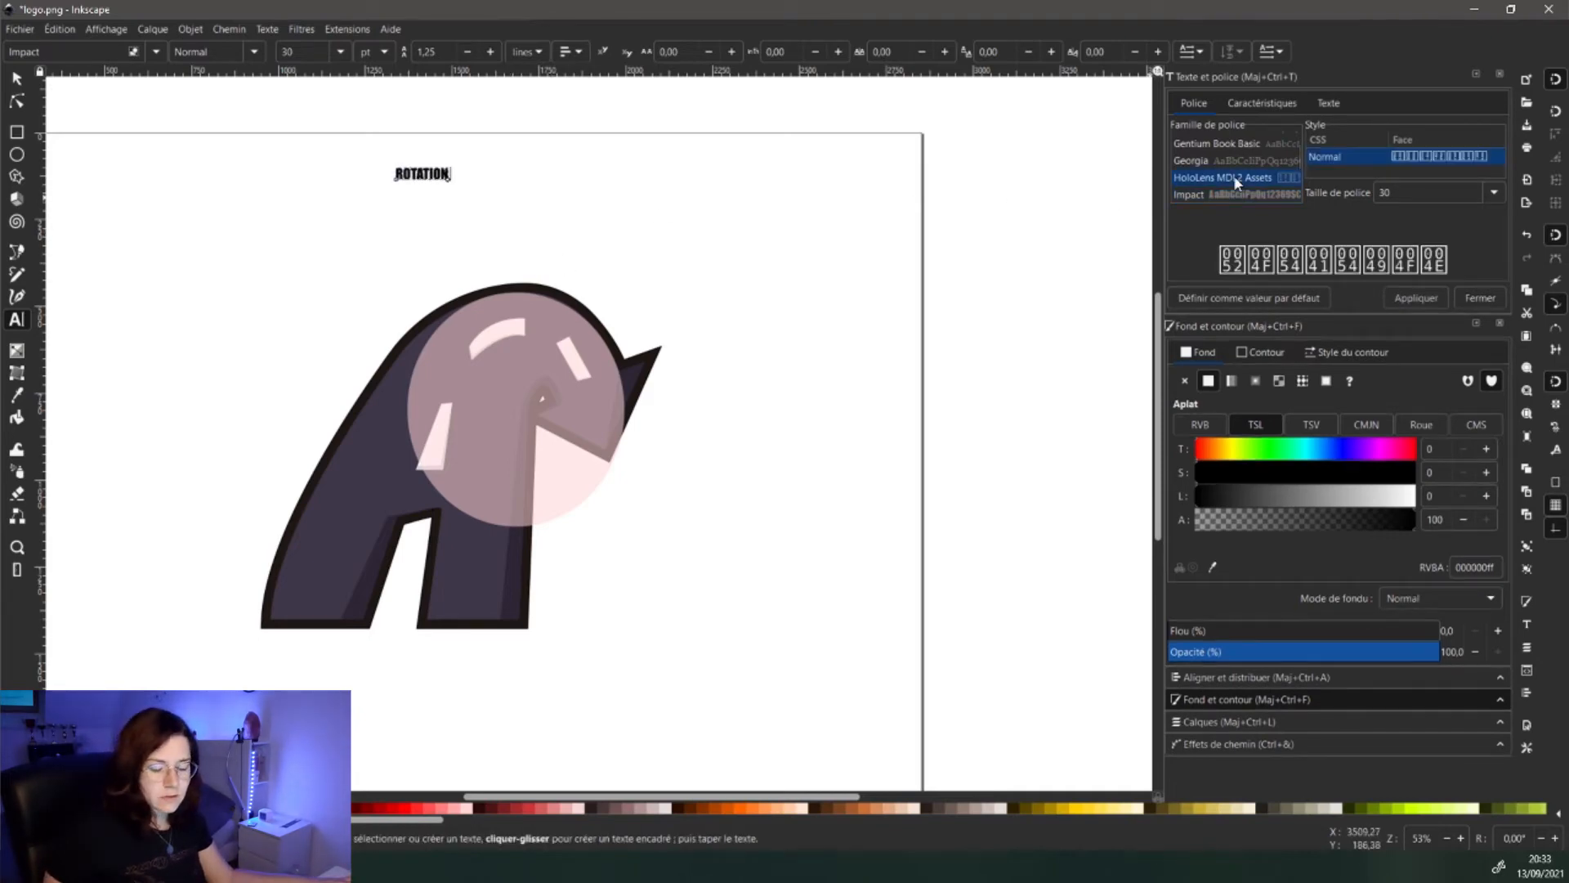
type("rus")
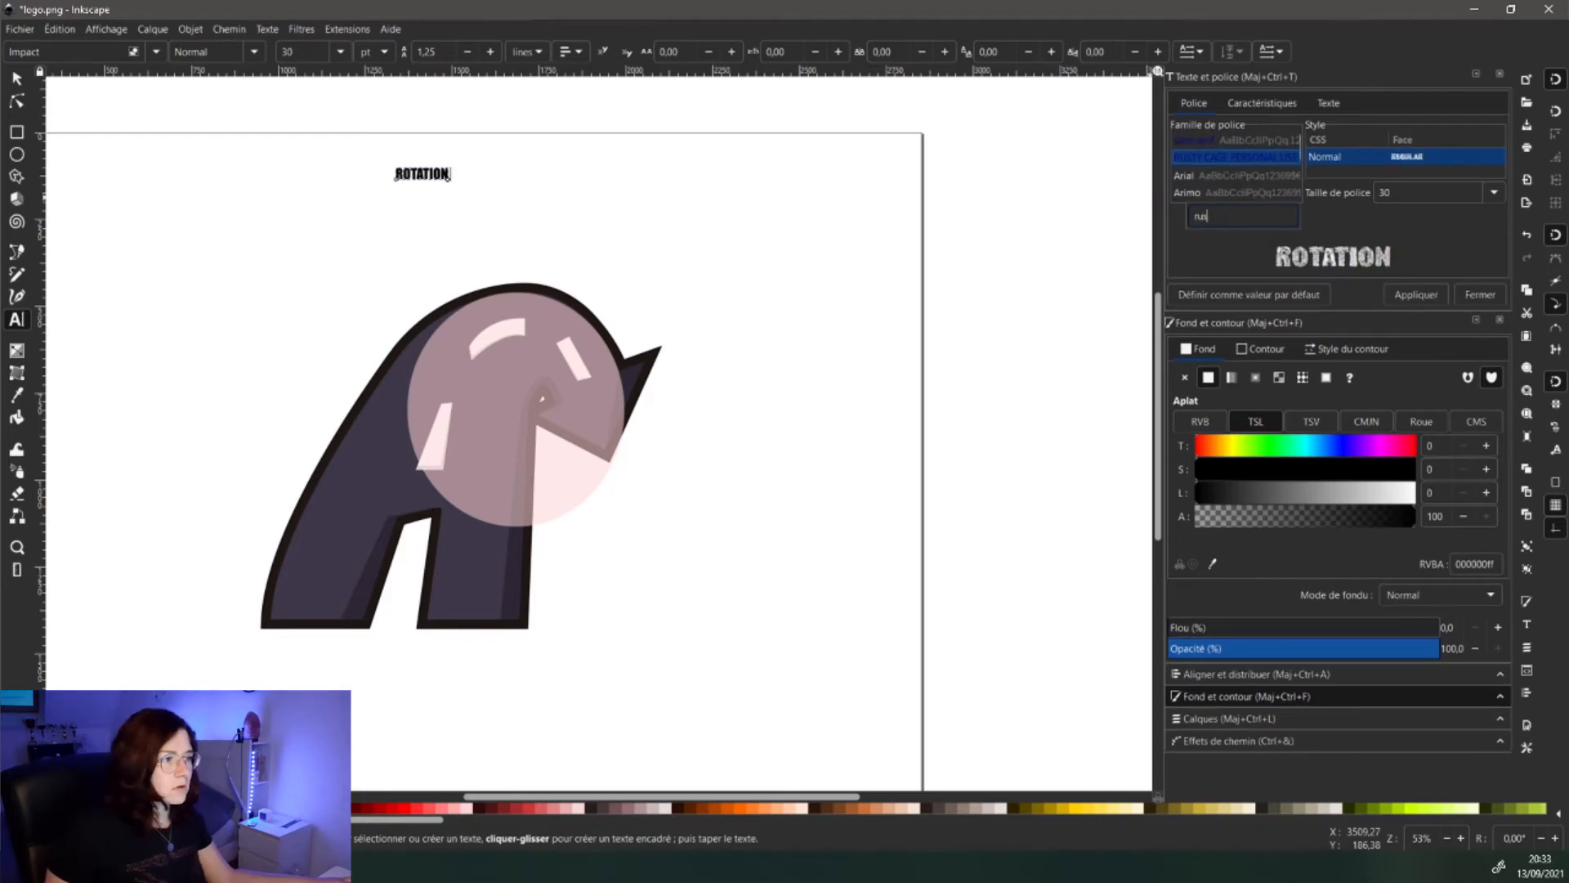
left_click(1422, 298)
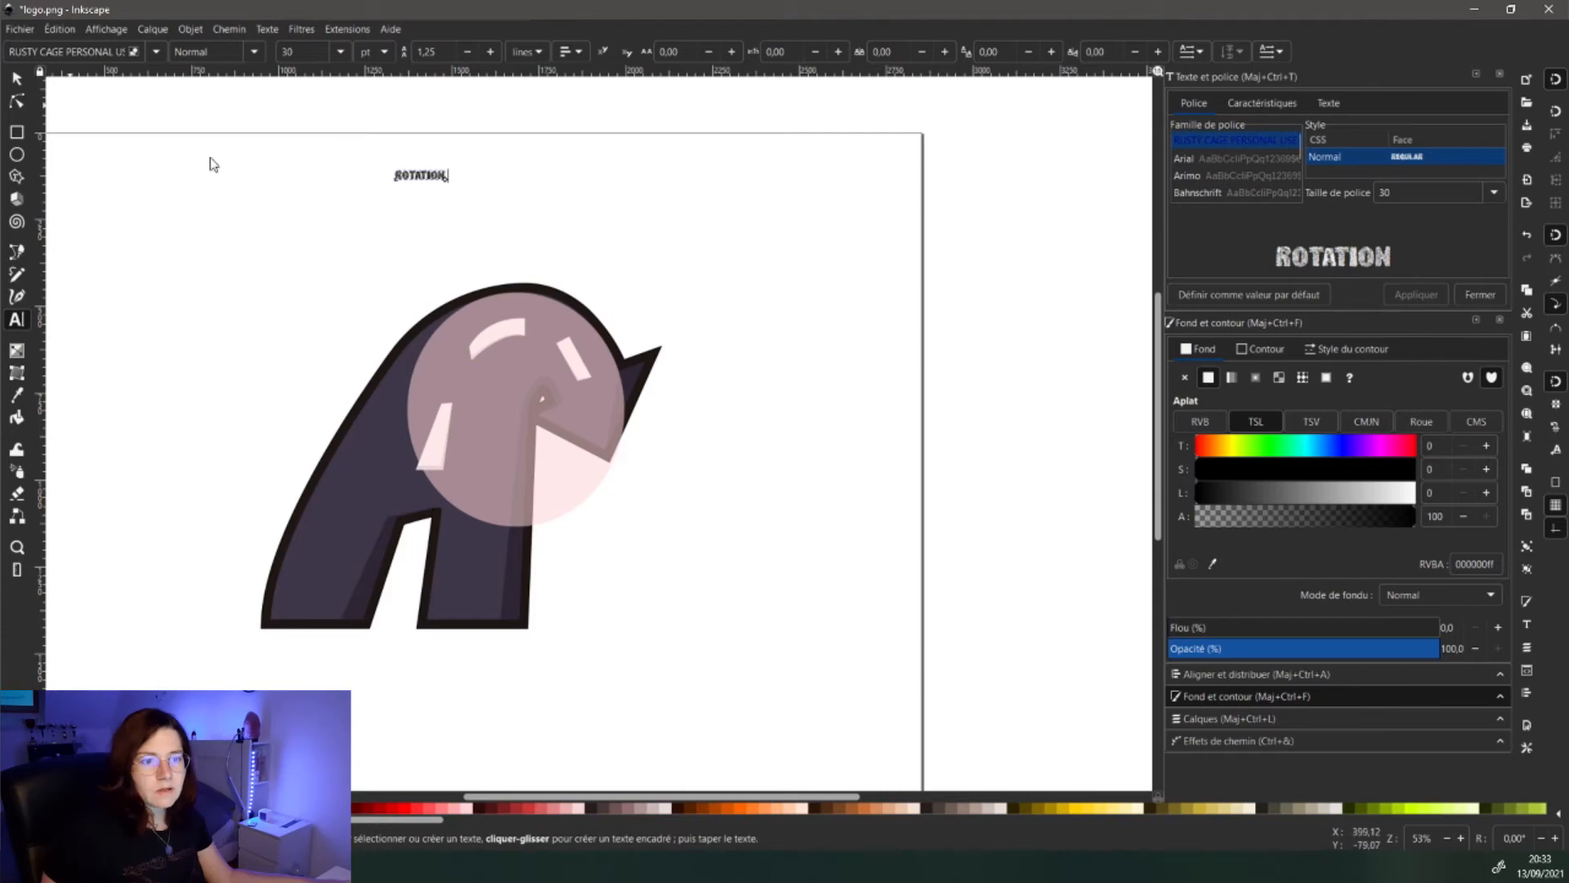
- Scale ROTATION up to about 284% (404 × 73 px) and center it above the A
key("s")
left_click_drag(453, 186, 547, 254)
key("ctrl+z")
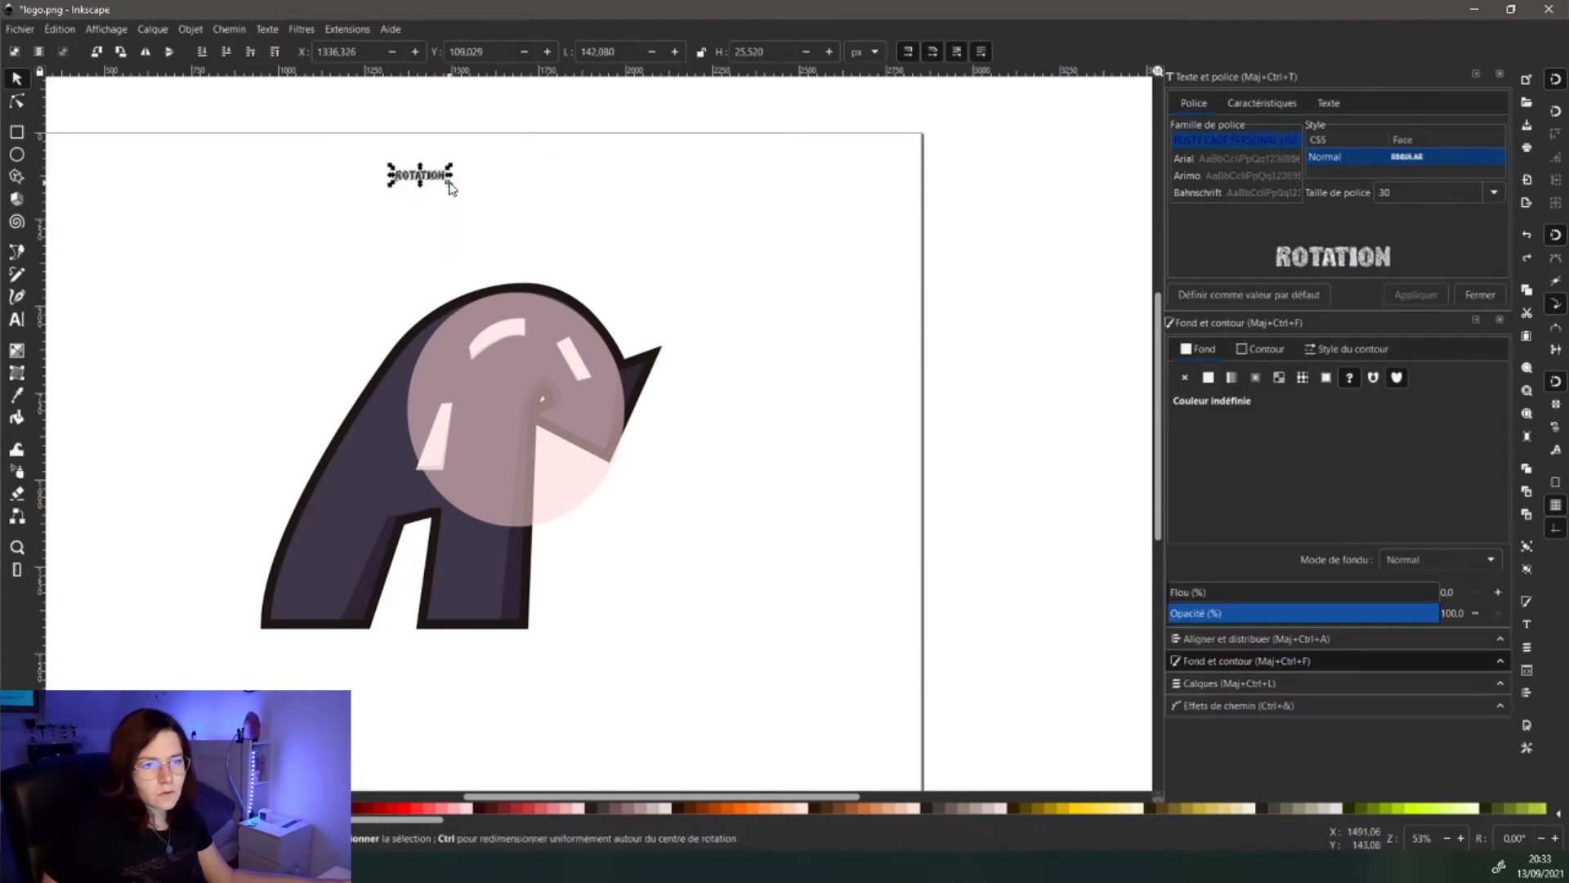
left_click_drag(448, 182, 572, 209)
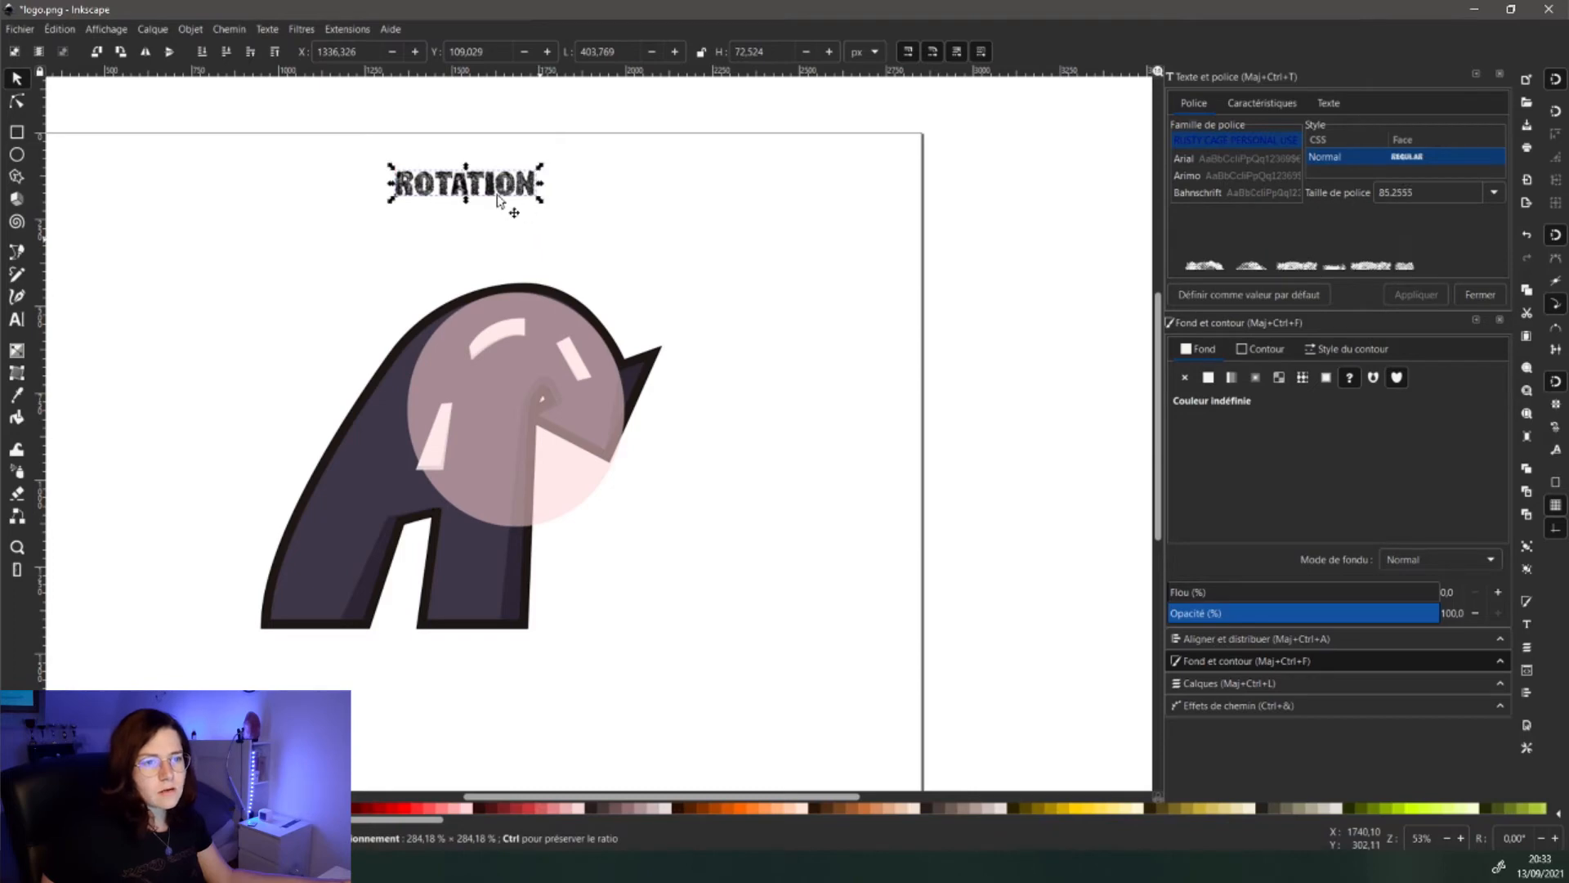
double_click(495, 186)
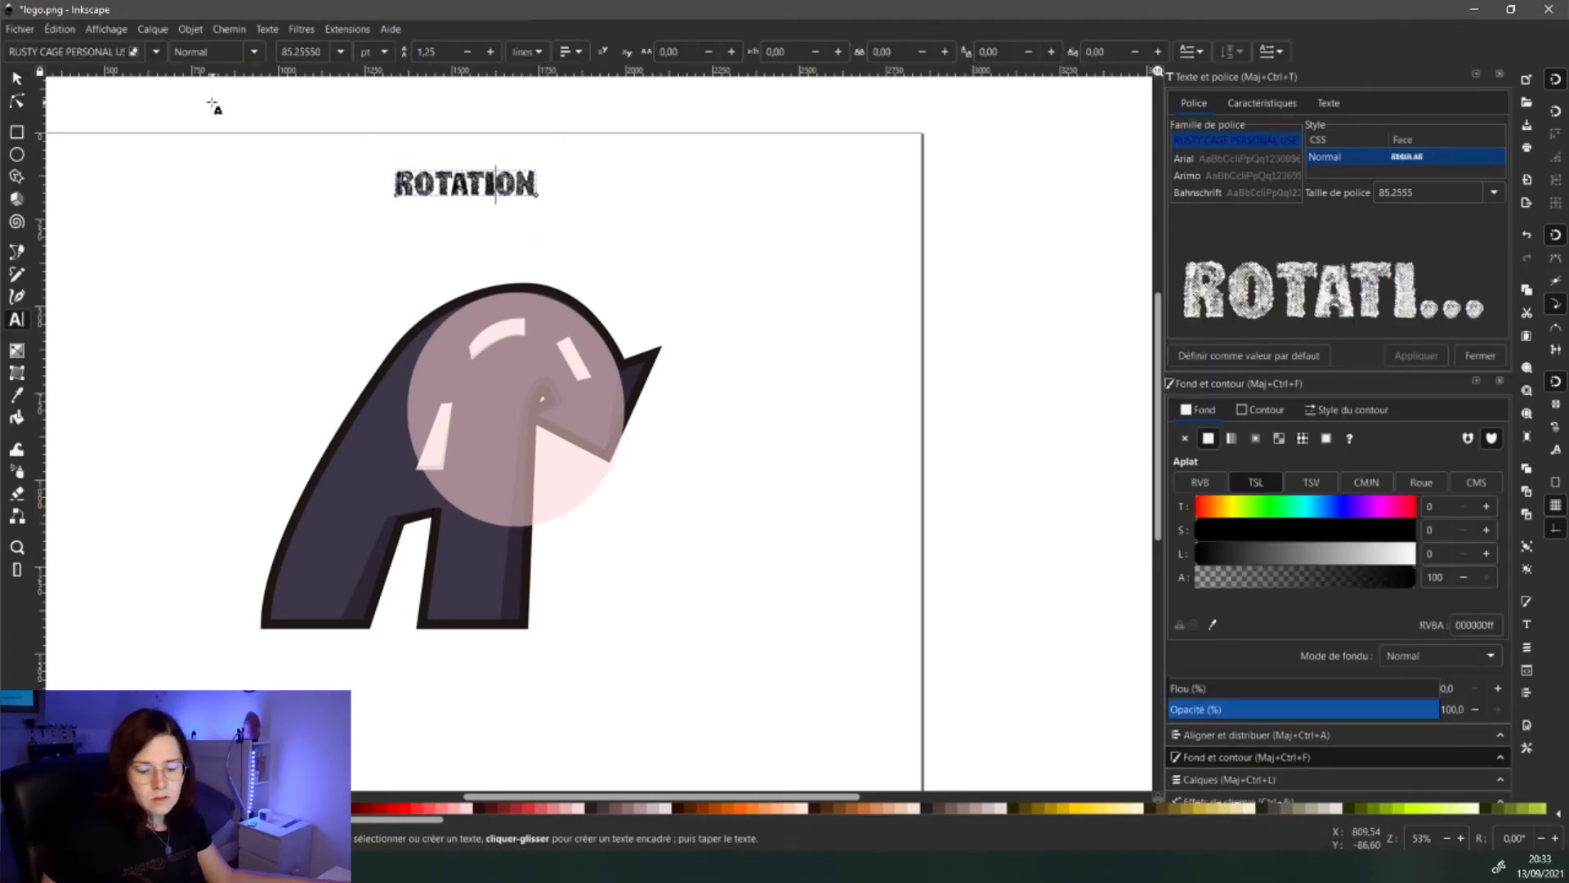
type("S")
key("BackSpace")
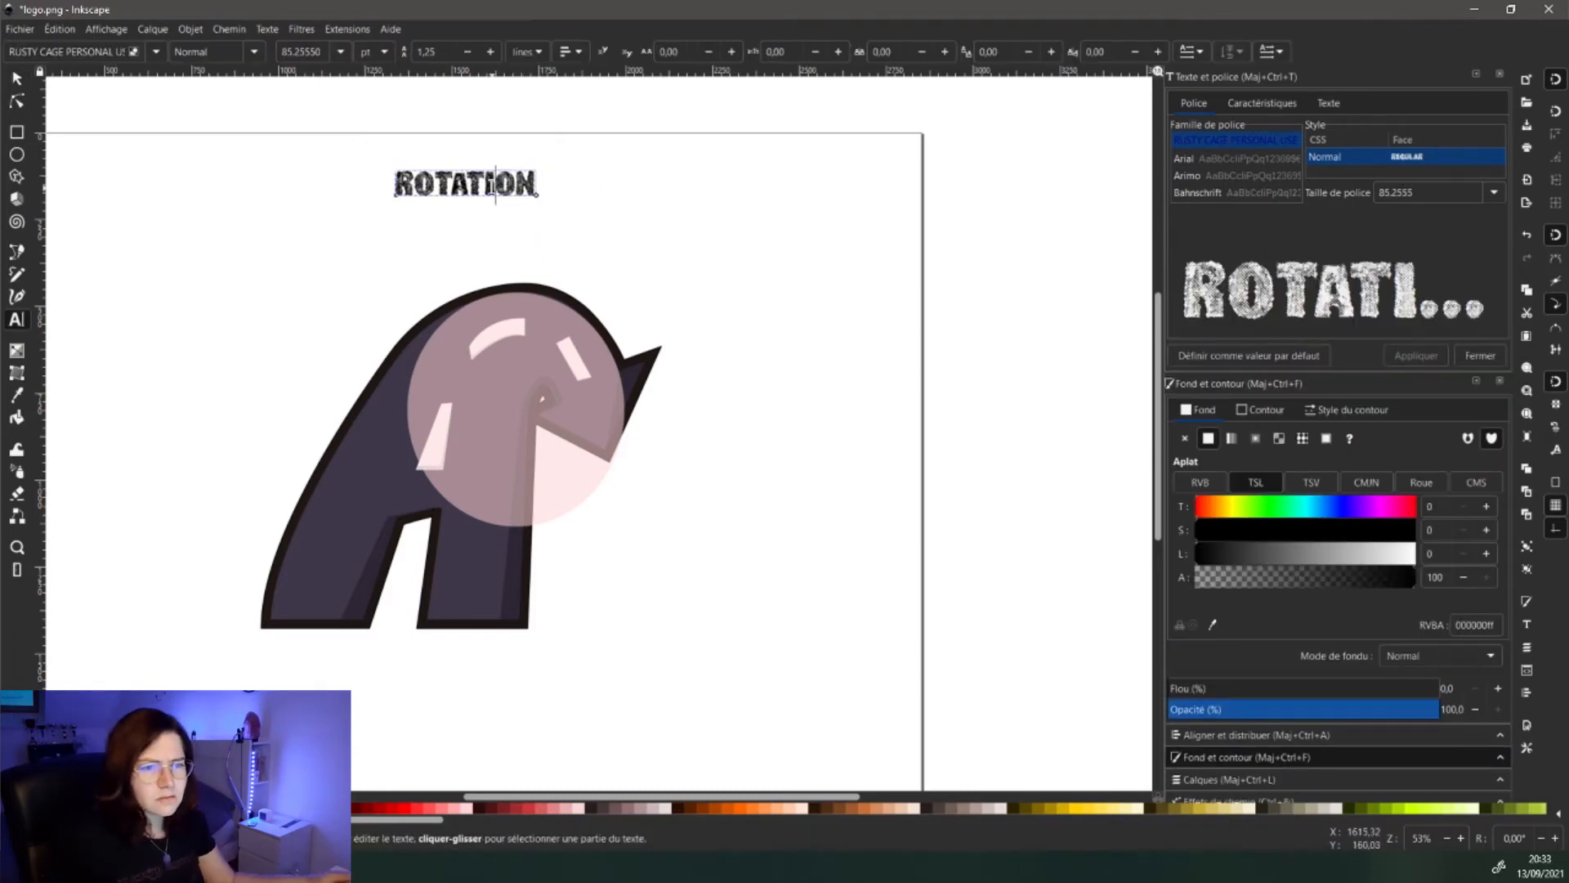
left_click(16, 79)
left_click_drag(480, 194, 532, 223)
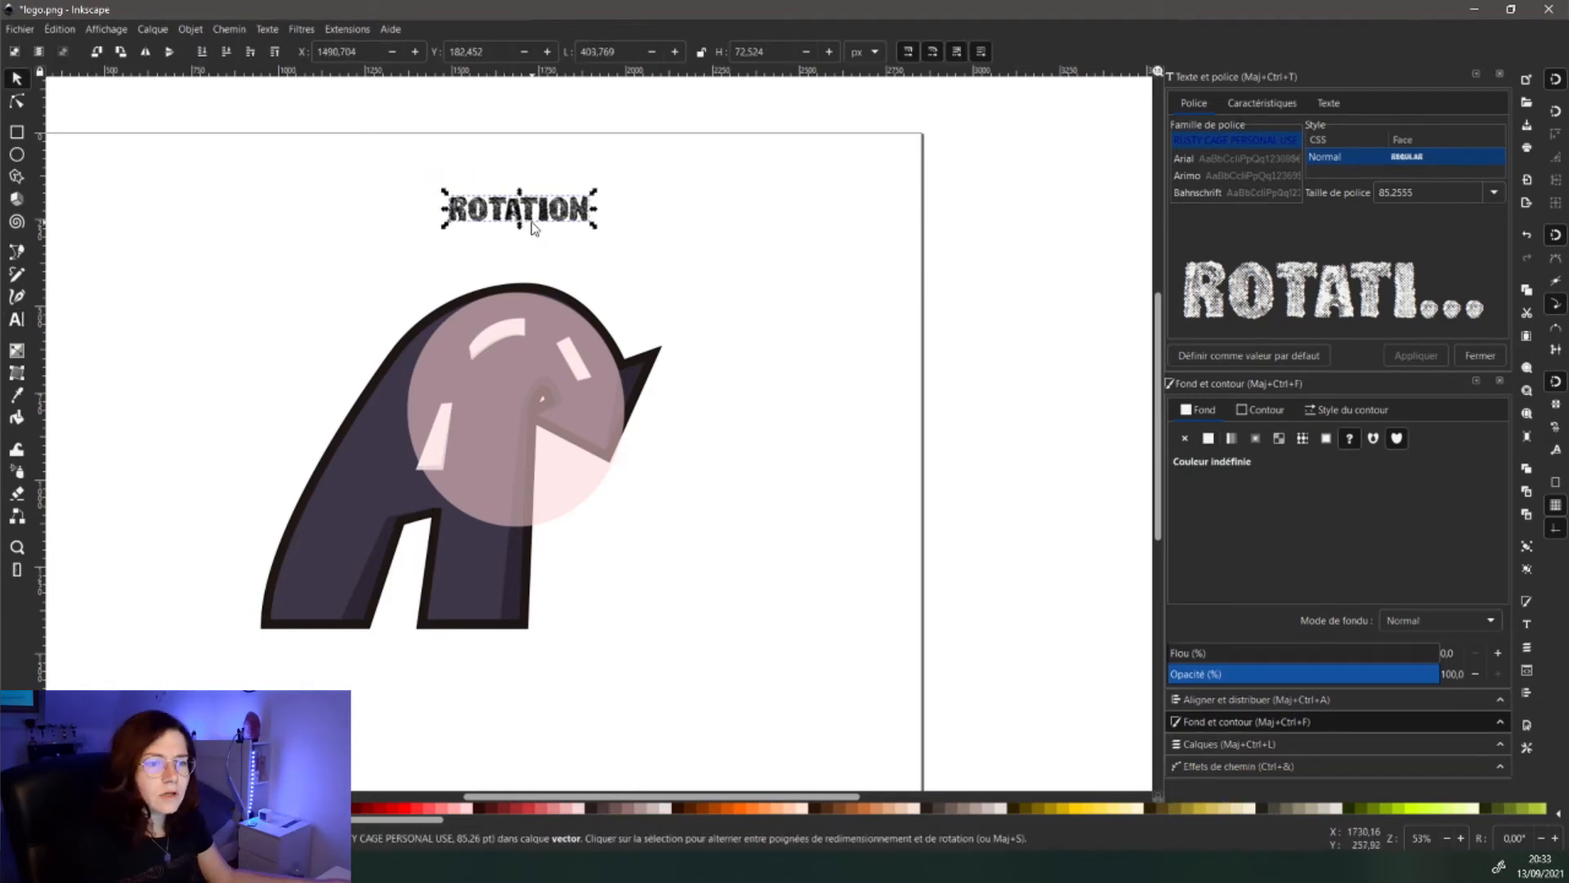
- Put ROTATION on the pink circle's path so the word follows its outline
left_click(546, 302, "shift")
left_click(302, 28)
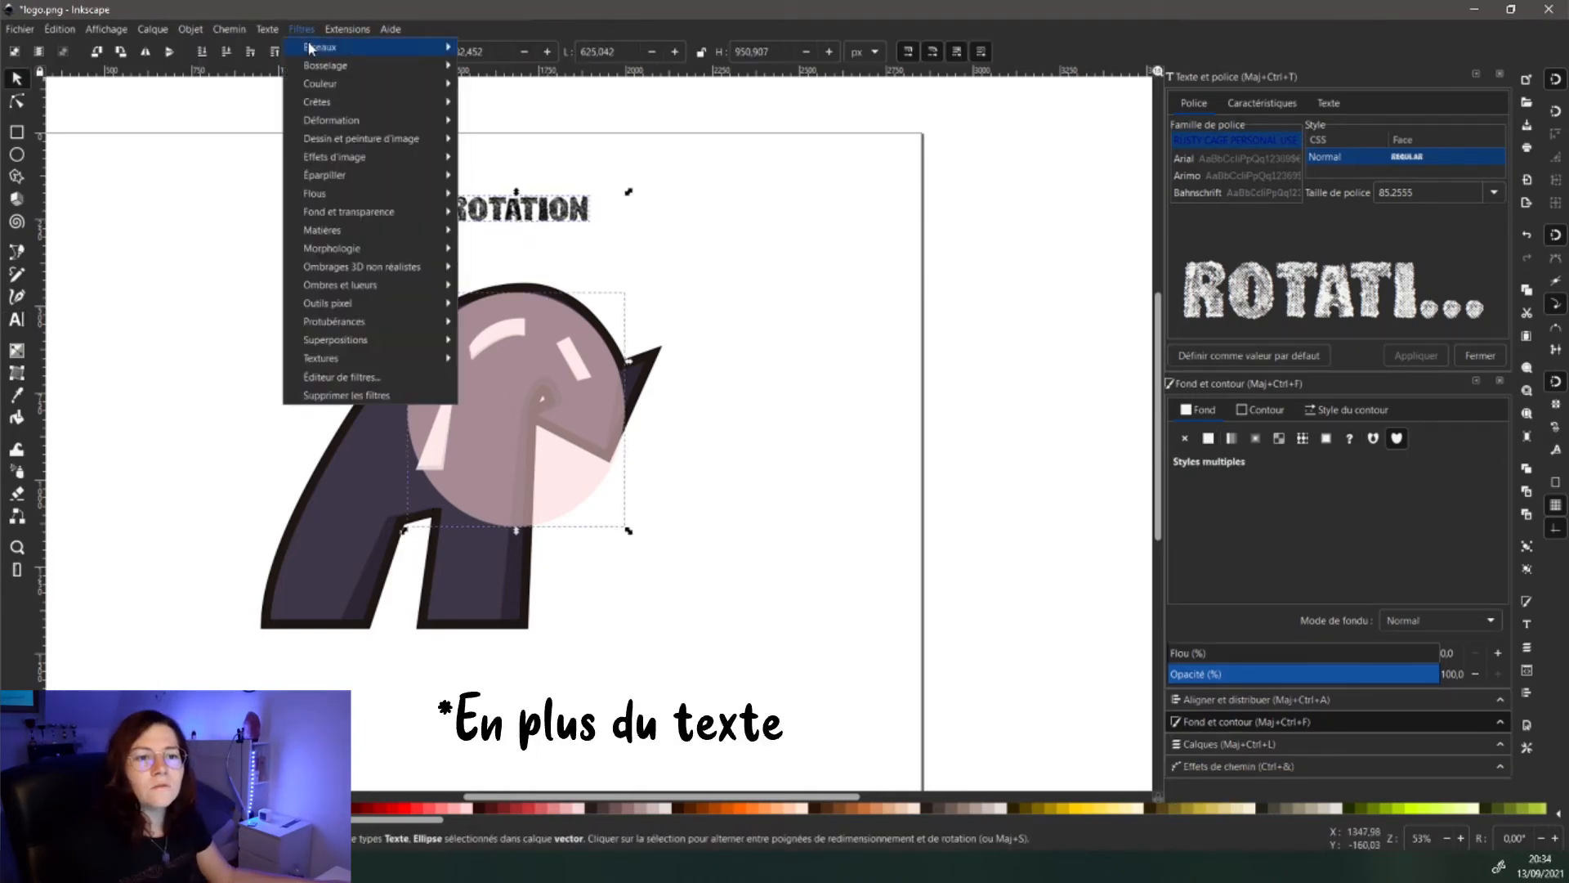
mouse_move(267, 28)
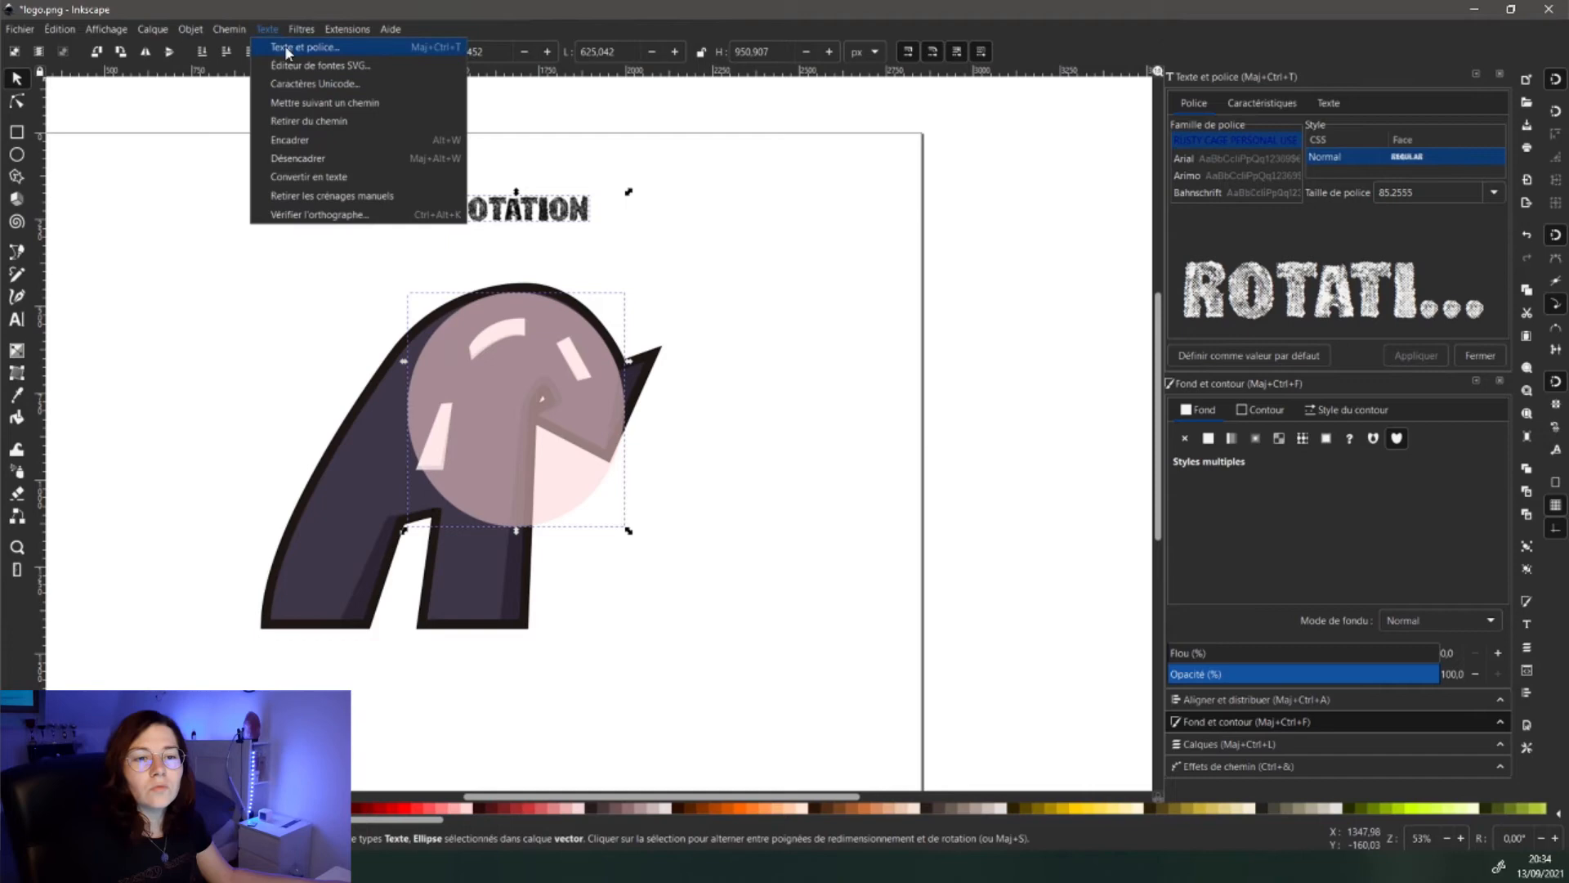
left_click(313, 100)
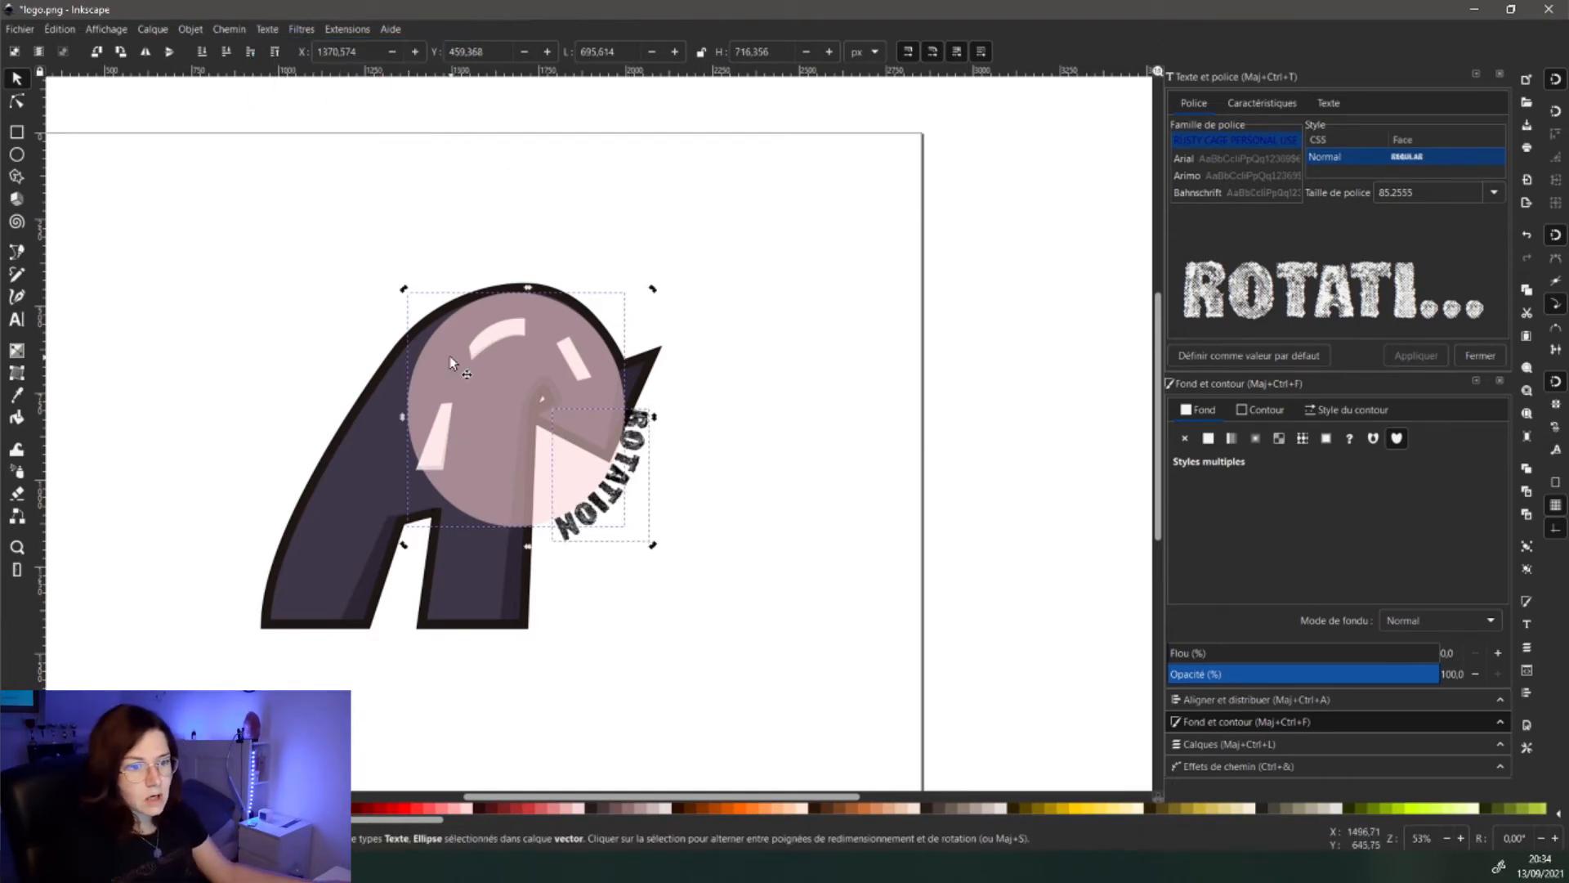
- Rotate the circle until ROTATION arches over the top, make it light grey, and shrink it
left_click(408, 300)
left_click_drag(404, 292, 392, 377)
key("ctrl+z")
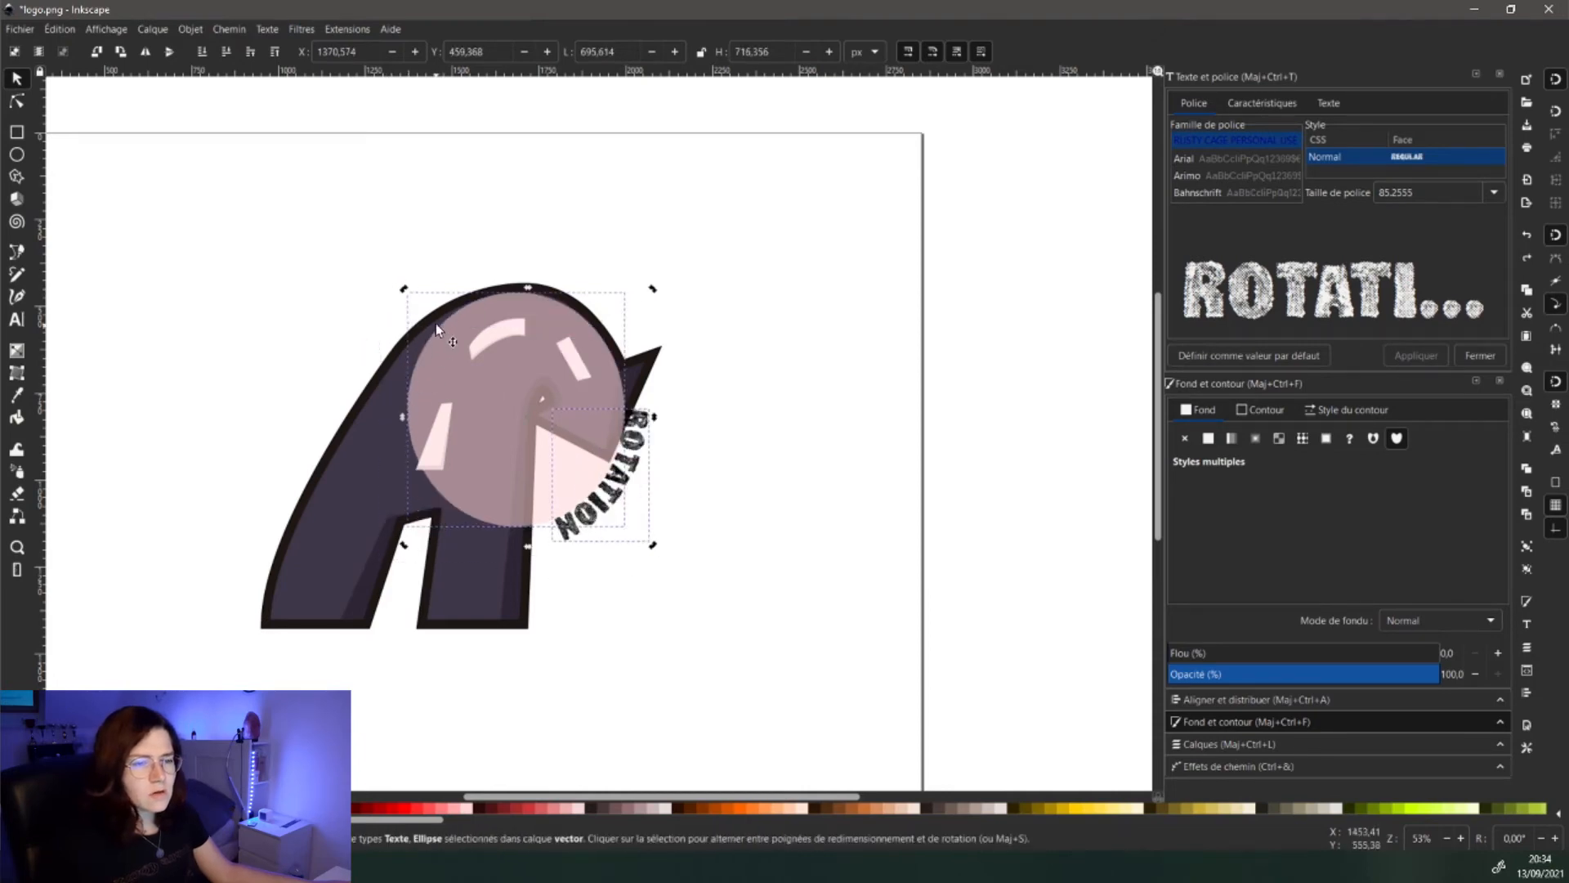
left_click_drag(406, 292, 401, 449)
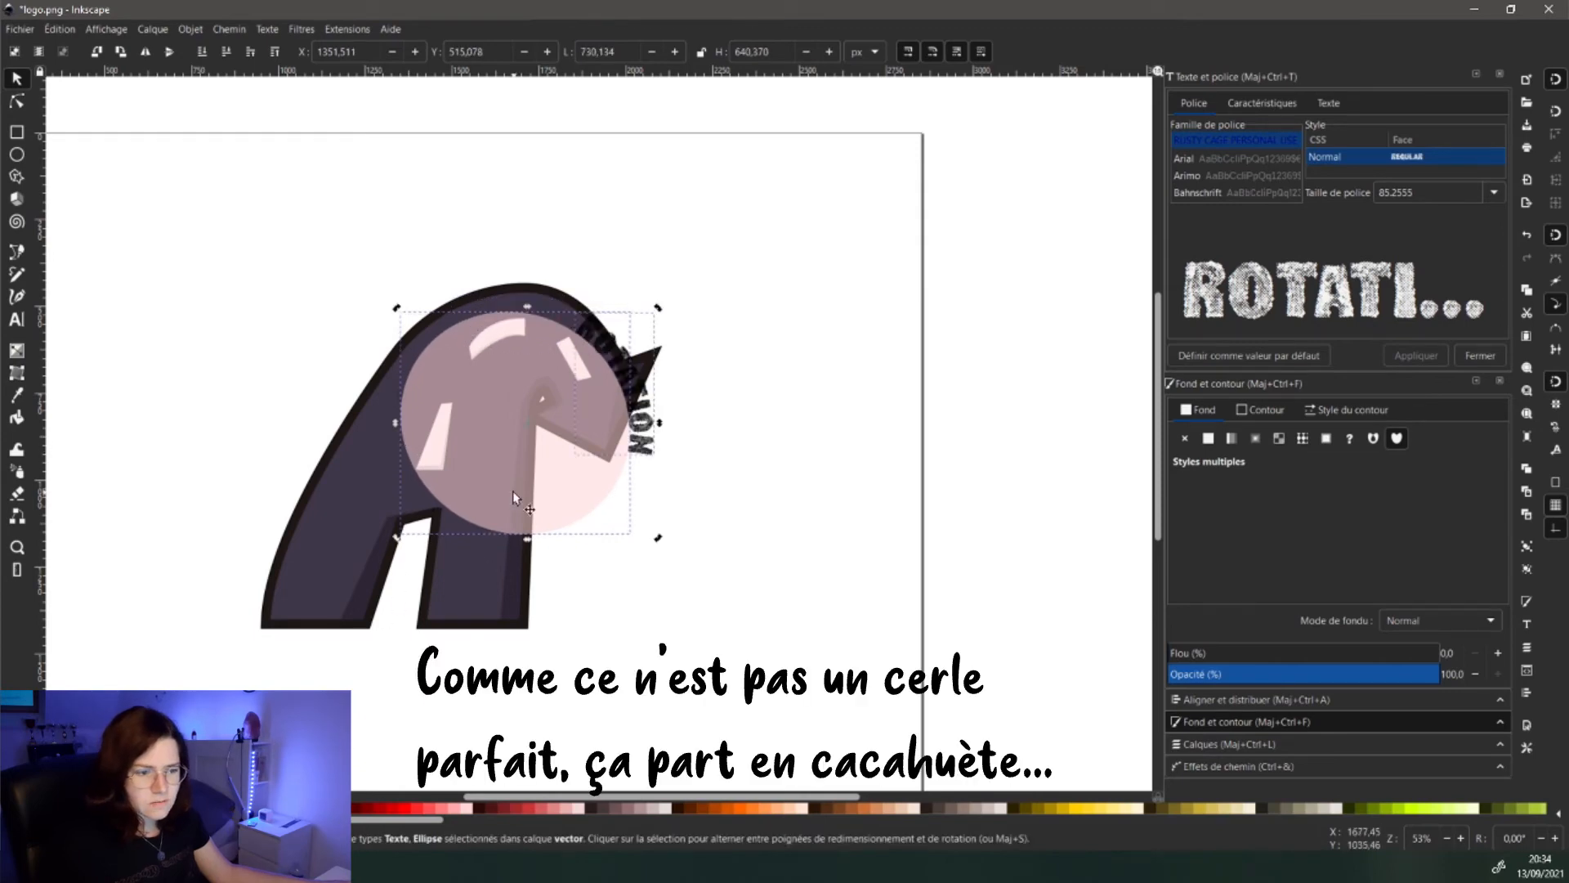
left_click_drag(397, 312, 380, 358)
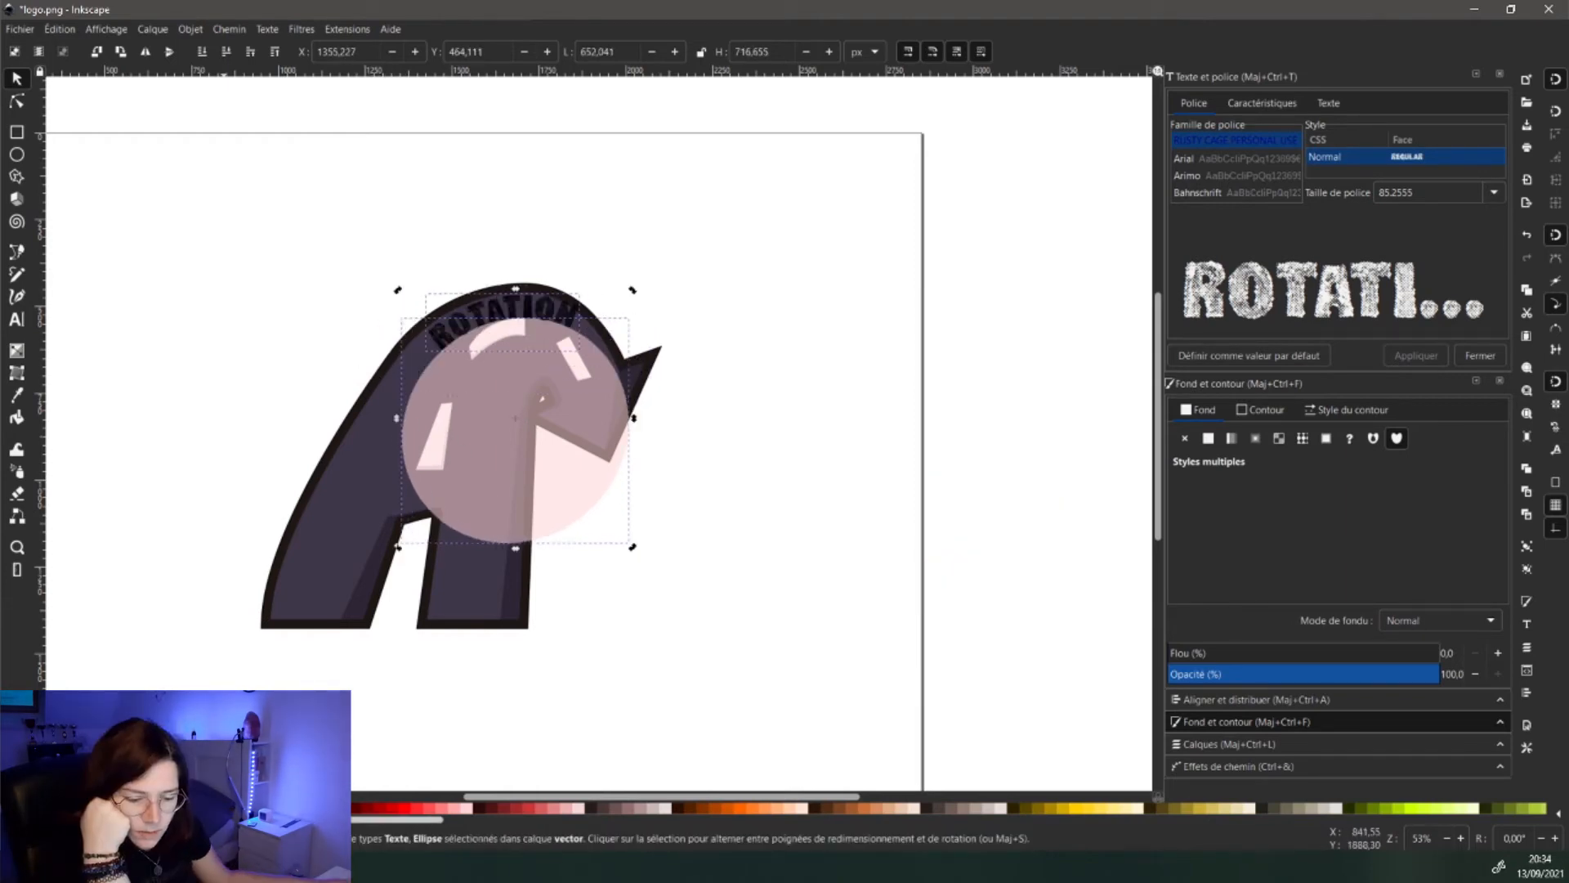
left_click(170, 808)
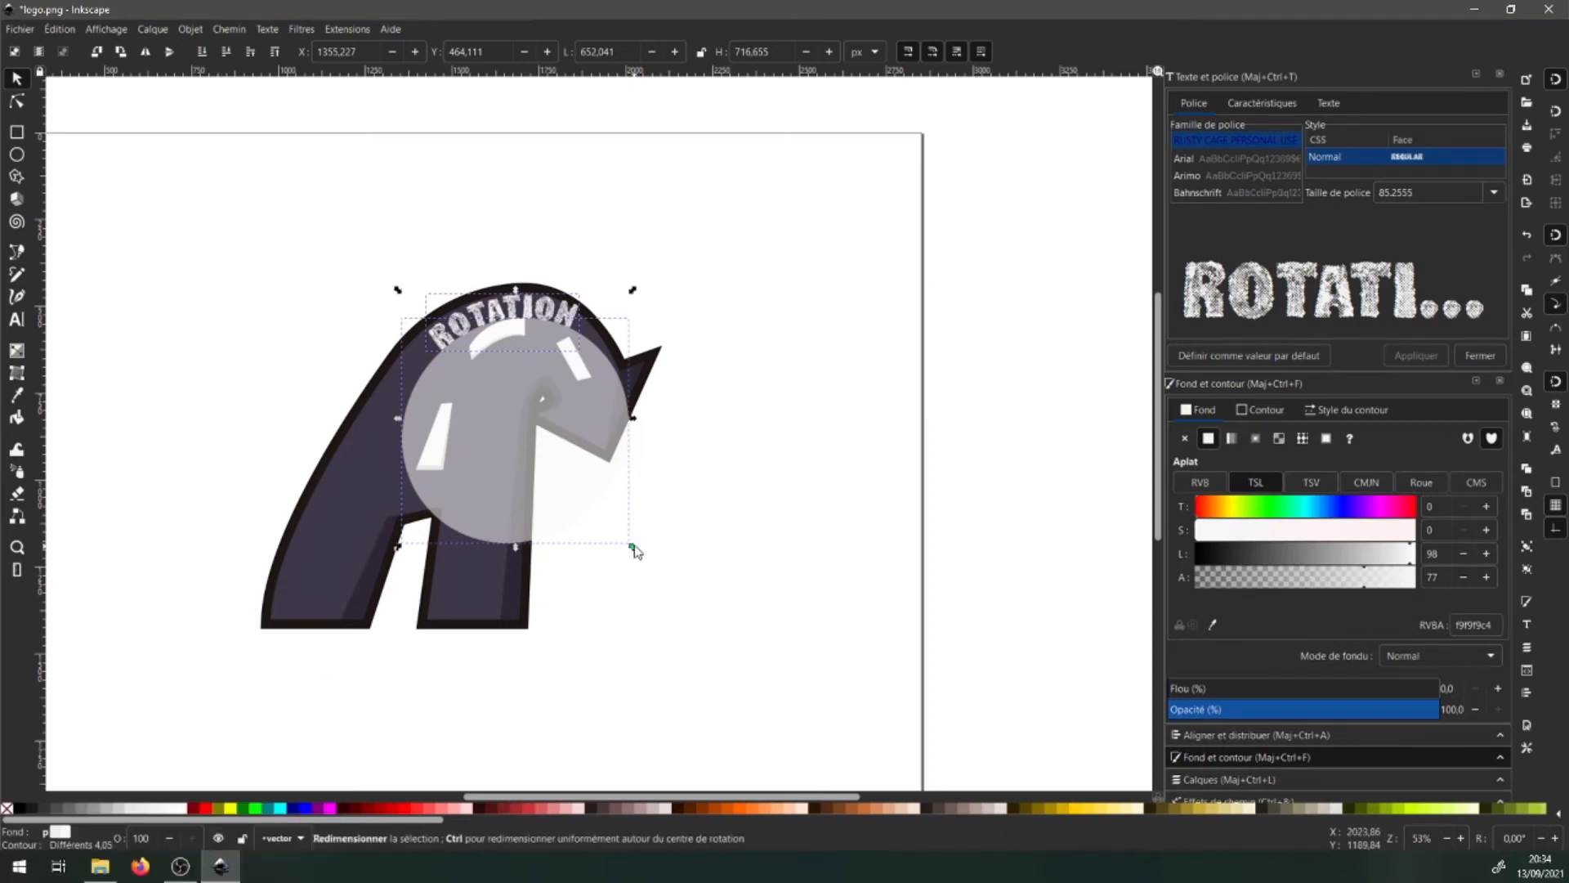
left_click_drag(630, 549, 572, 487)
scroll(459, 376, "up", 2)
left_click_drag(742, 618, 716, 587)
- Save the drawing as logo2.svg
left_click(20, 29)
left_click(73, 166)
key("Escape")
left_click(216, 336)
type("2")
key("Return")
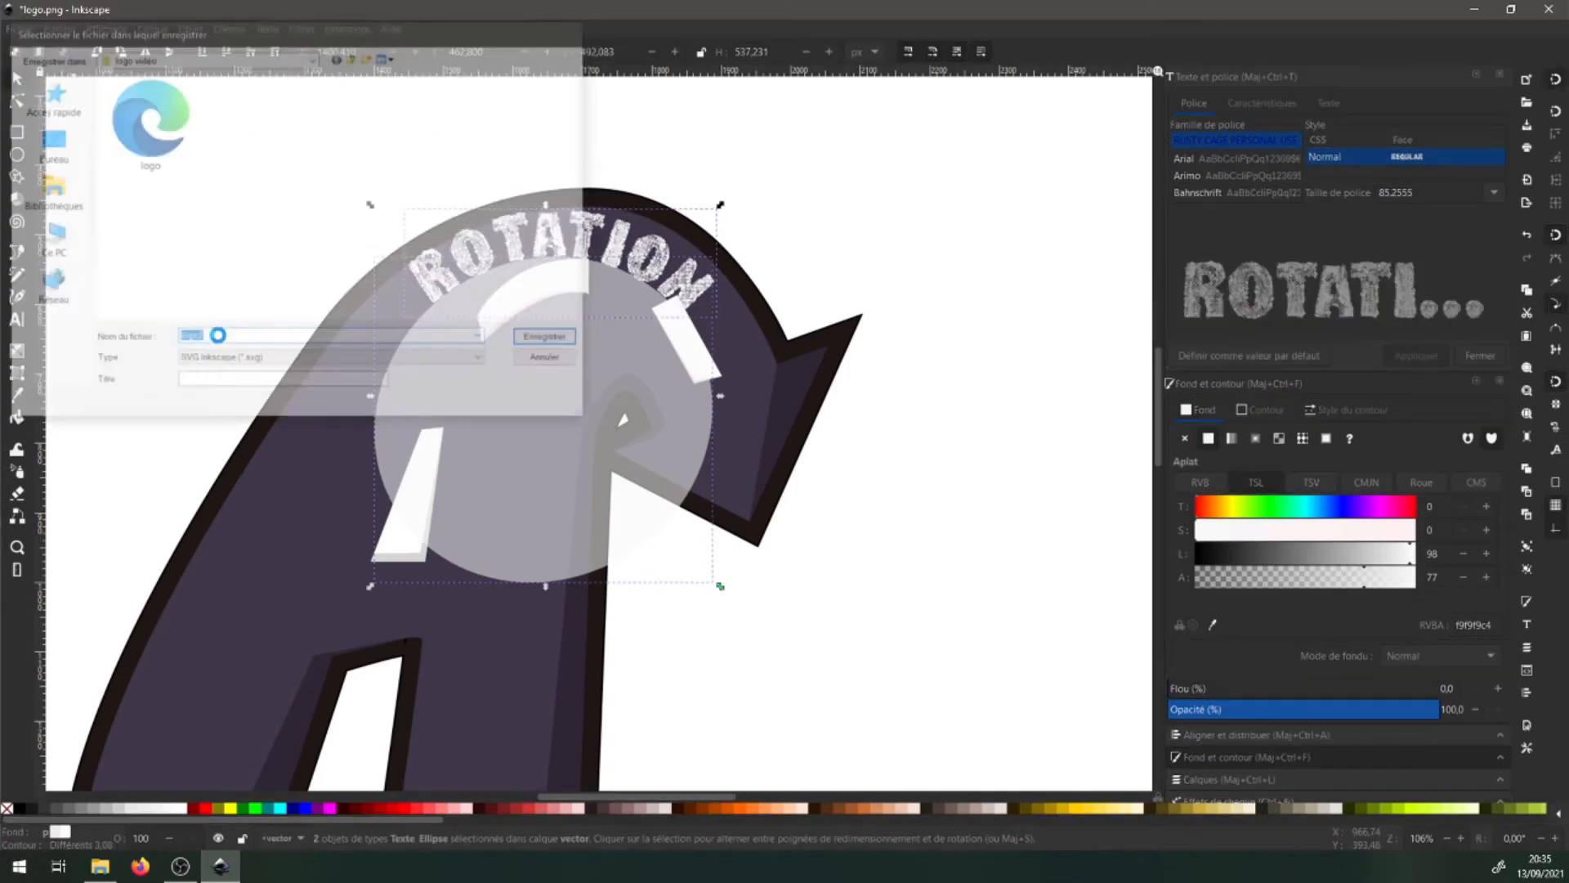
- Resize and shift the circle and text so they sit over the A's top
left_click_drag(370, 585, 437, 512)
mouse_move(598, 360)
left_mouse_down()
mouse_move(572, 369)
mouse_move(591, 364)
left_mouse_up()
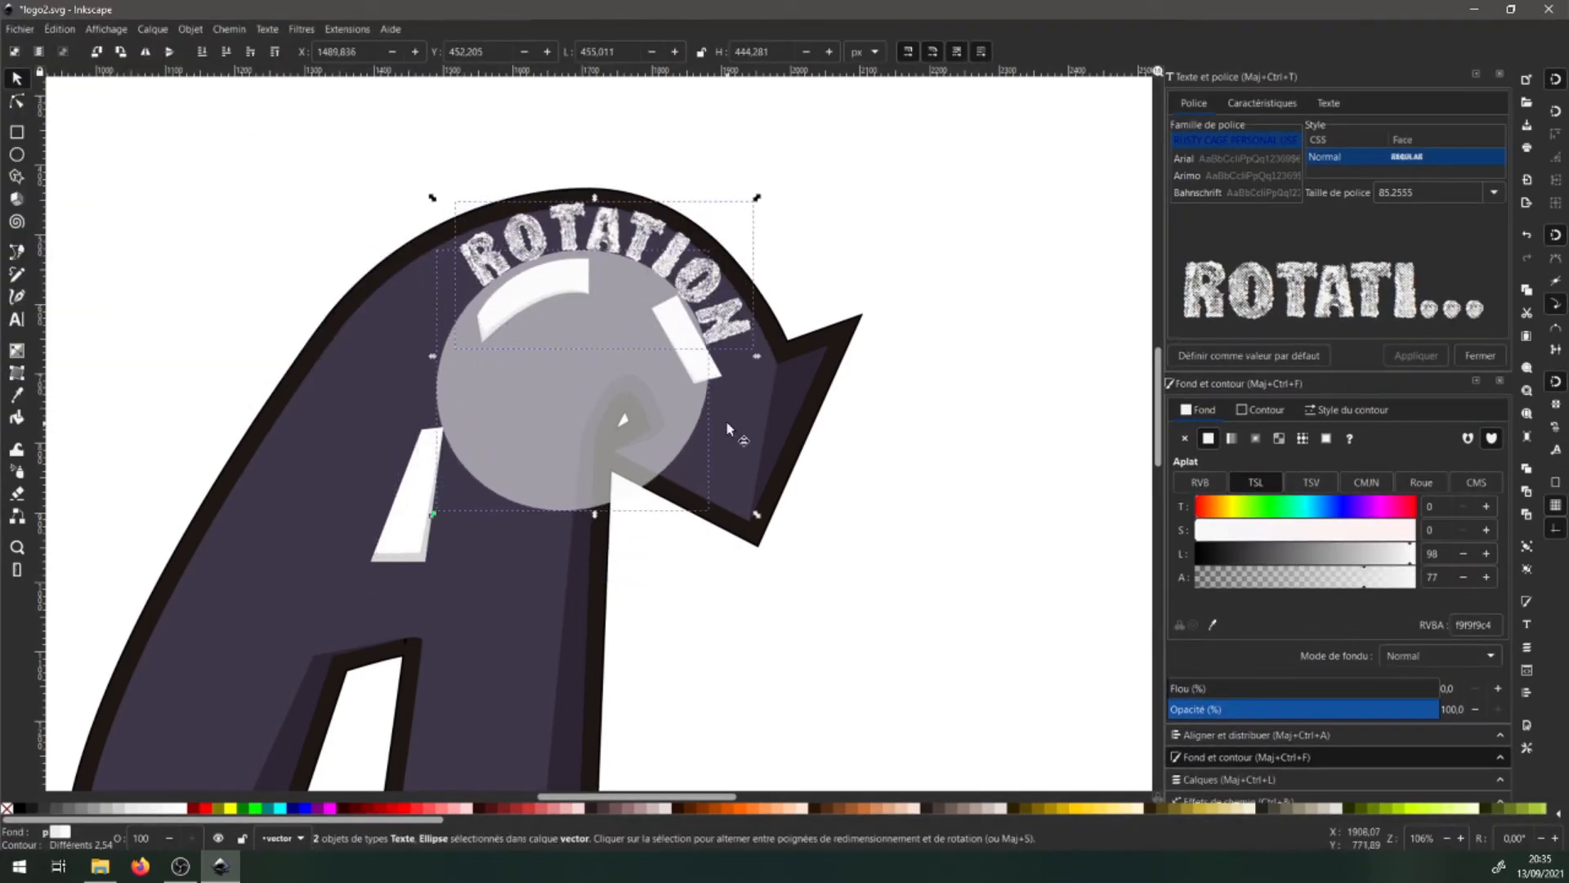
left_click_drag(757, 356, 769, 357)
left_click_drag(604, 395, 589, 396)
- Set the ROTATION font size to 80 pt and shrink it slightly
left_click(1438, 709)
left_click(1494, 193)
left_click(1422, 488)
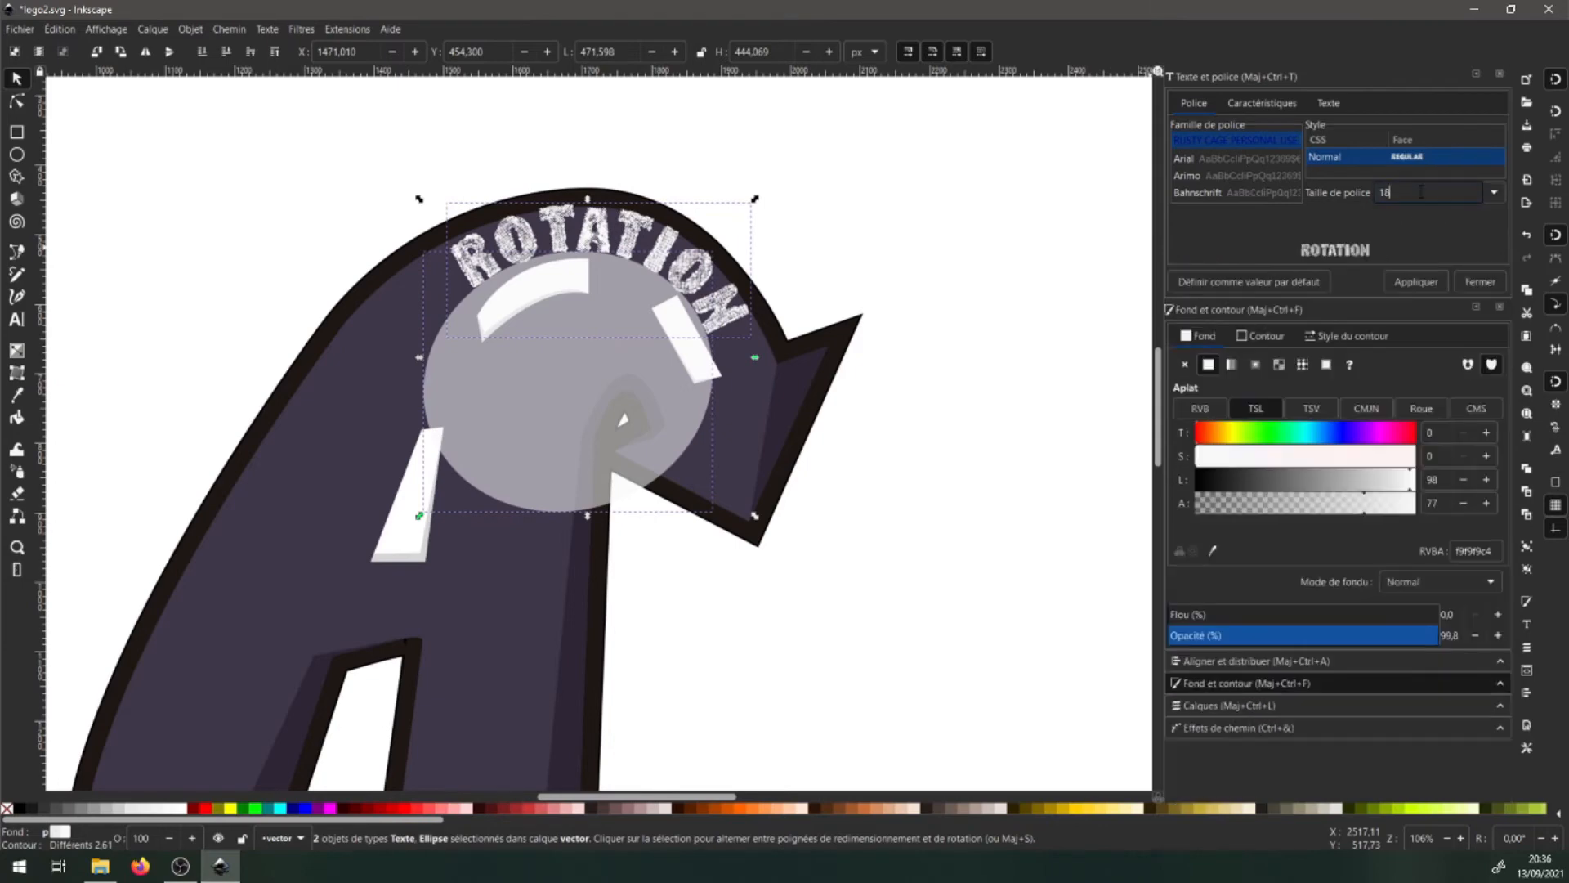
key("ctrl+z")
left_click_drag(1422, 194, 1359, 200)
type("80")
left_click(1416, 350)
left_click(639, 244)
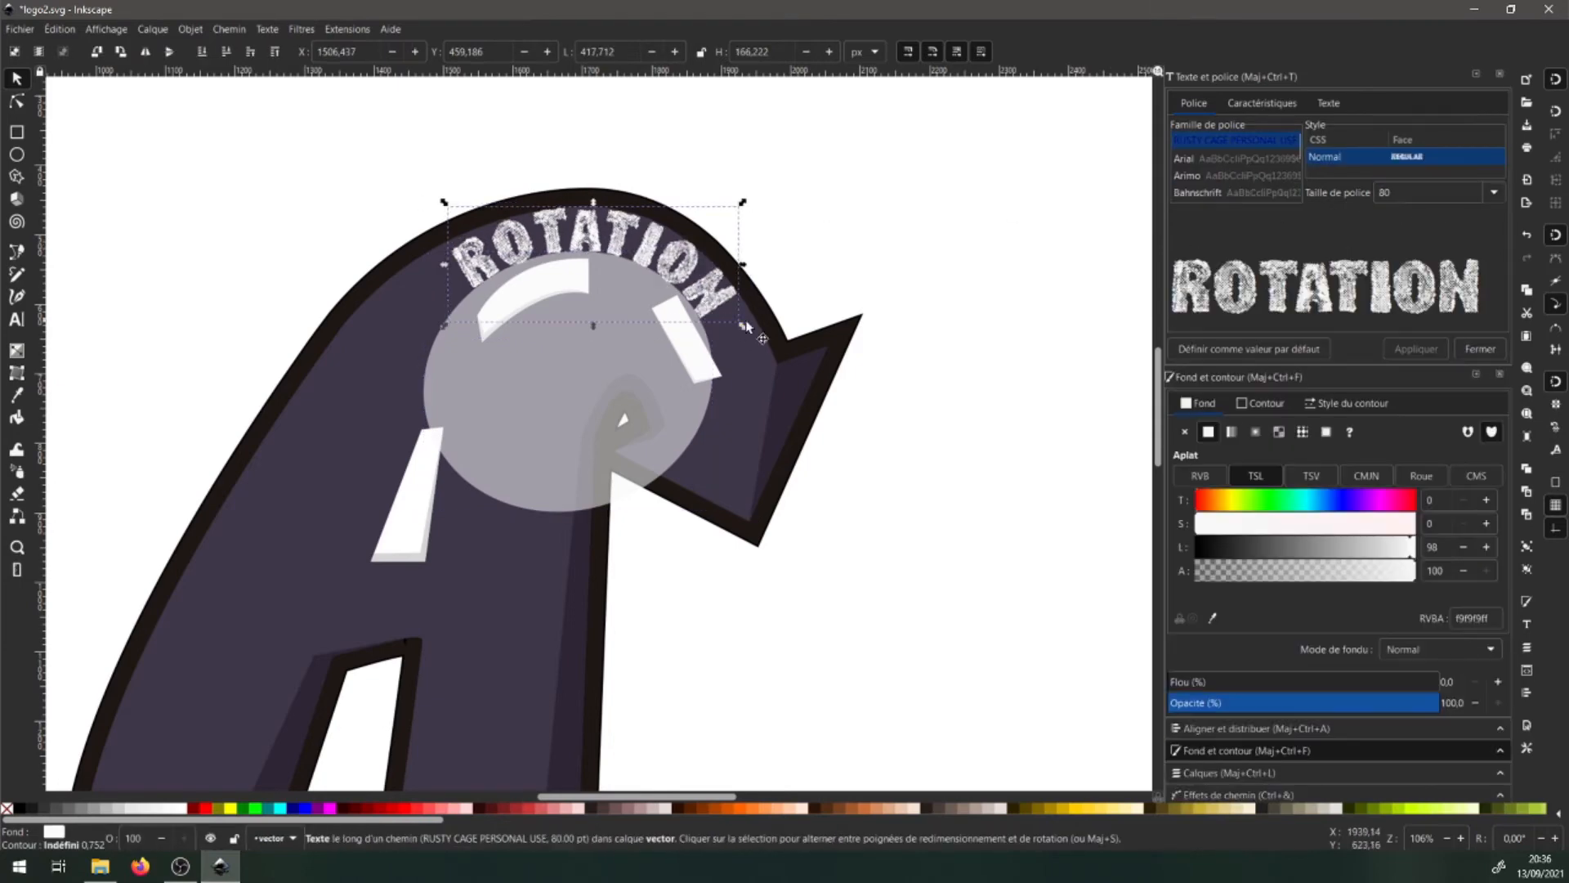
left_click_drag(743, 326, 719, 305)
- Select ROTATION and then the A shape in turn, and clear the selection
left_click(701, 294)
left_click(699, 288)
left_click(762, 379)
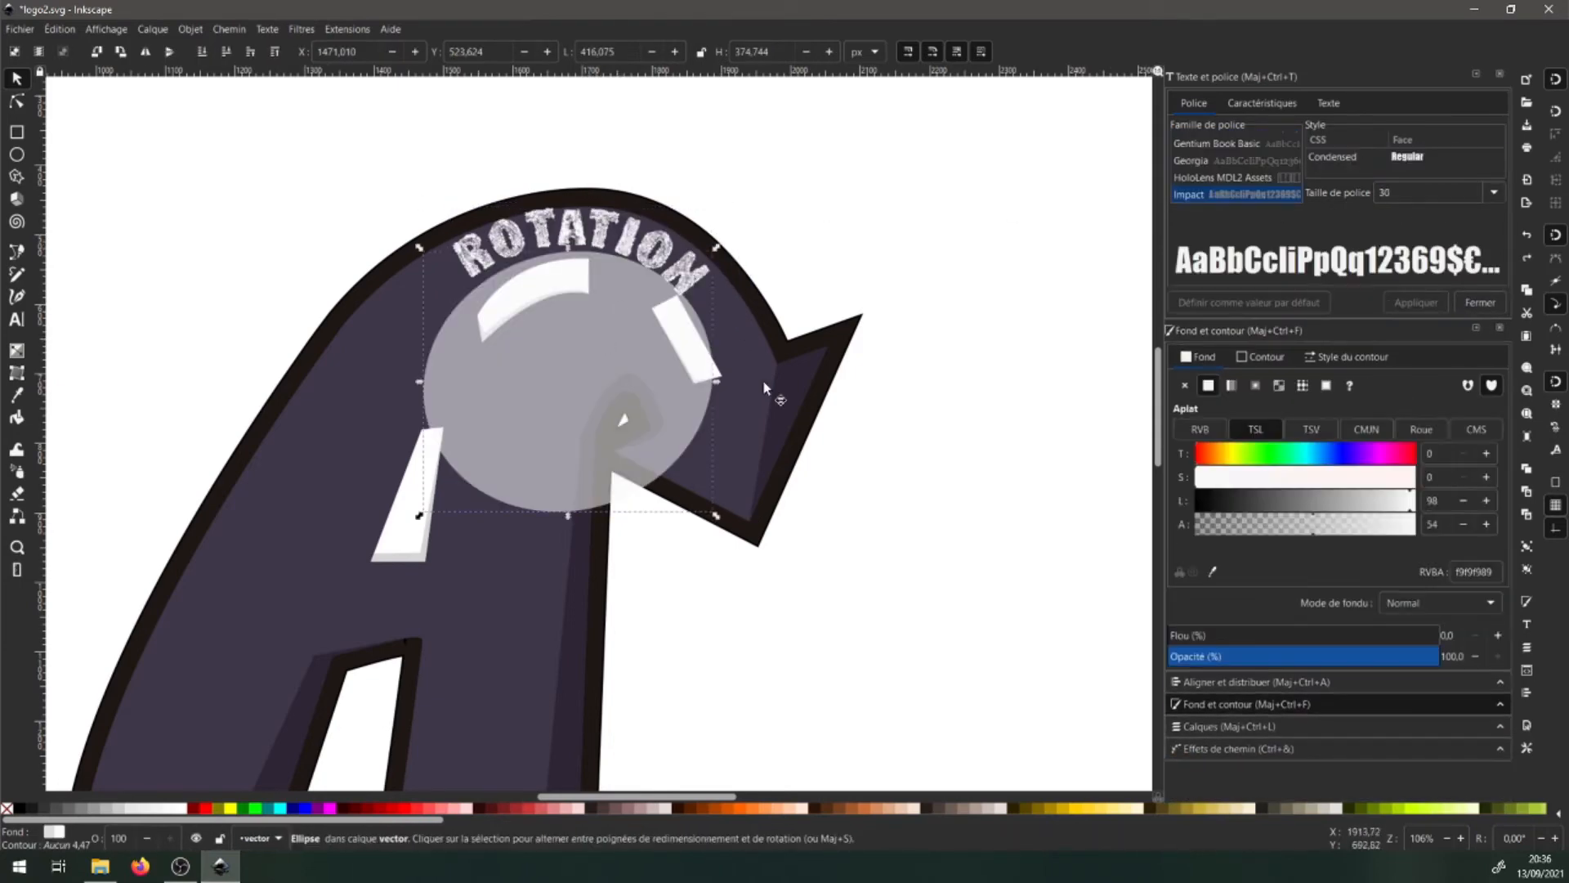
scroll(604, 352, "down", 3)
key("Escape")
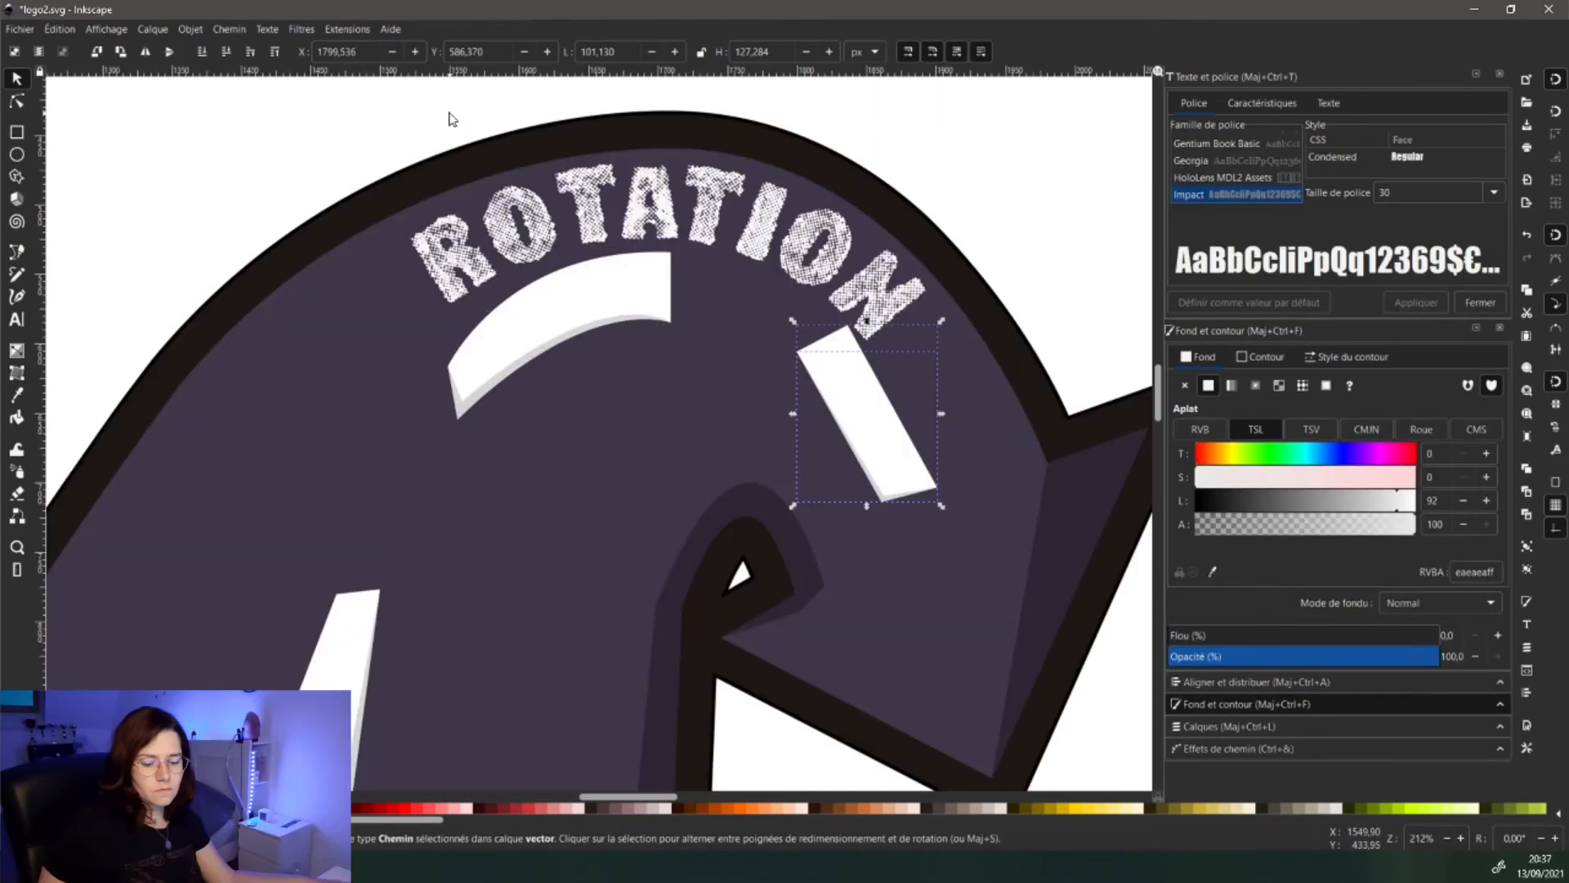
- Group the white arc and white rectangle road markings together
key("ctrl+g")
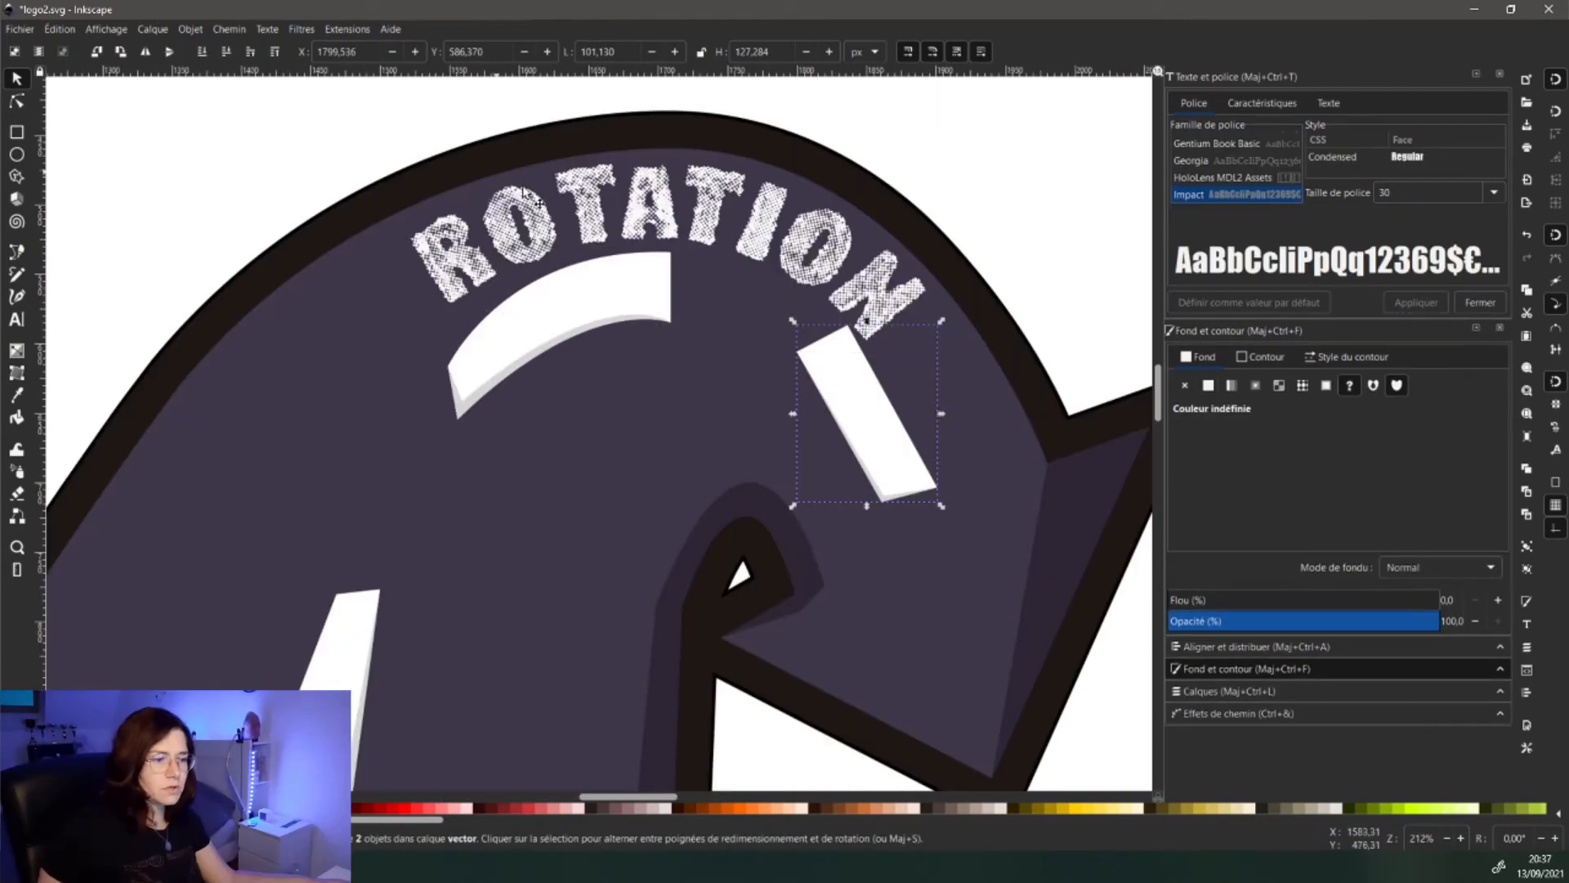
left_click(545, 348)
left_click(582, 317, "shift")
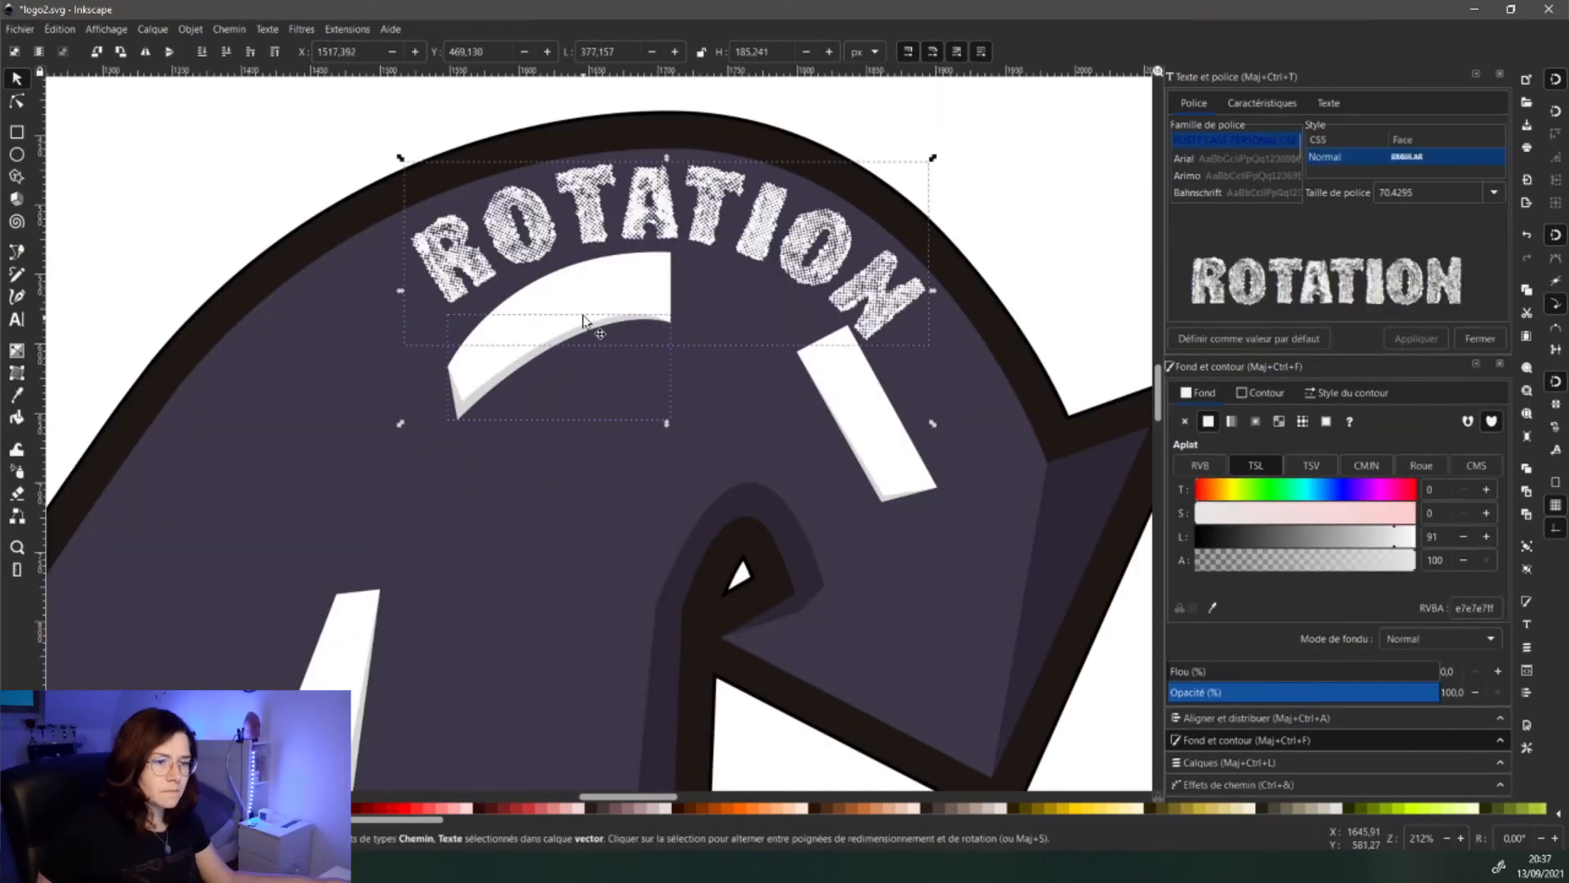
left_click(658, 309)
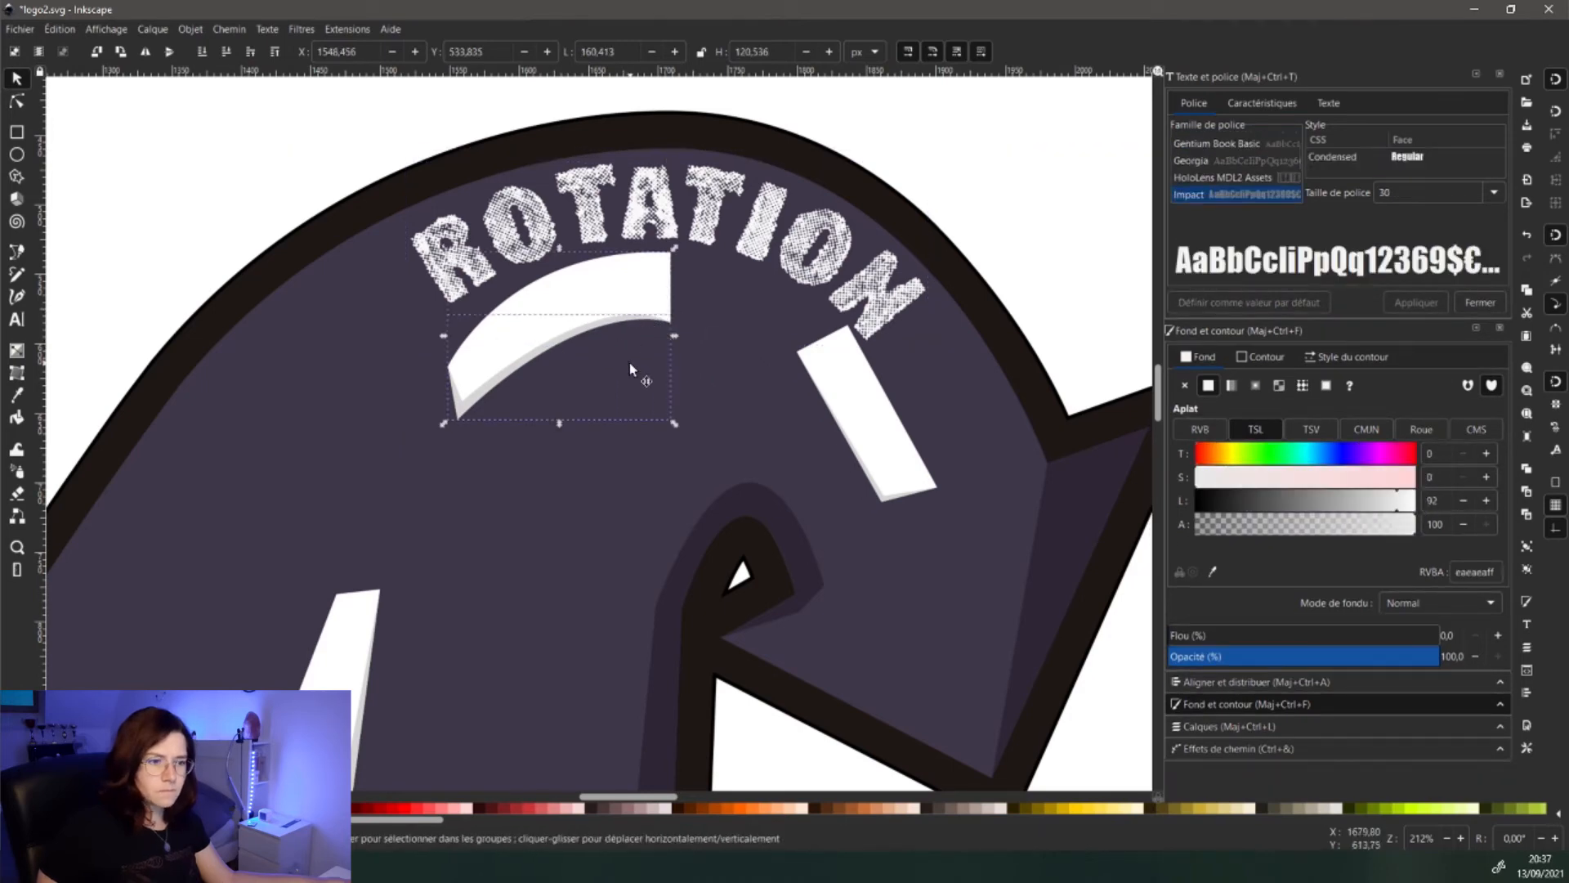
key("ctrl+f")
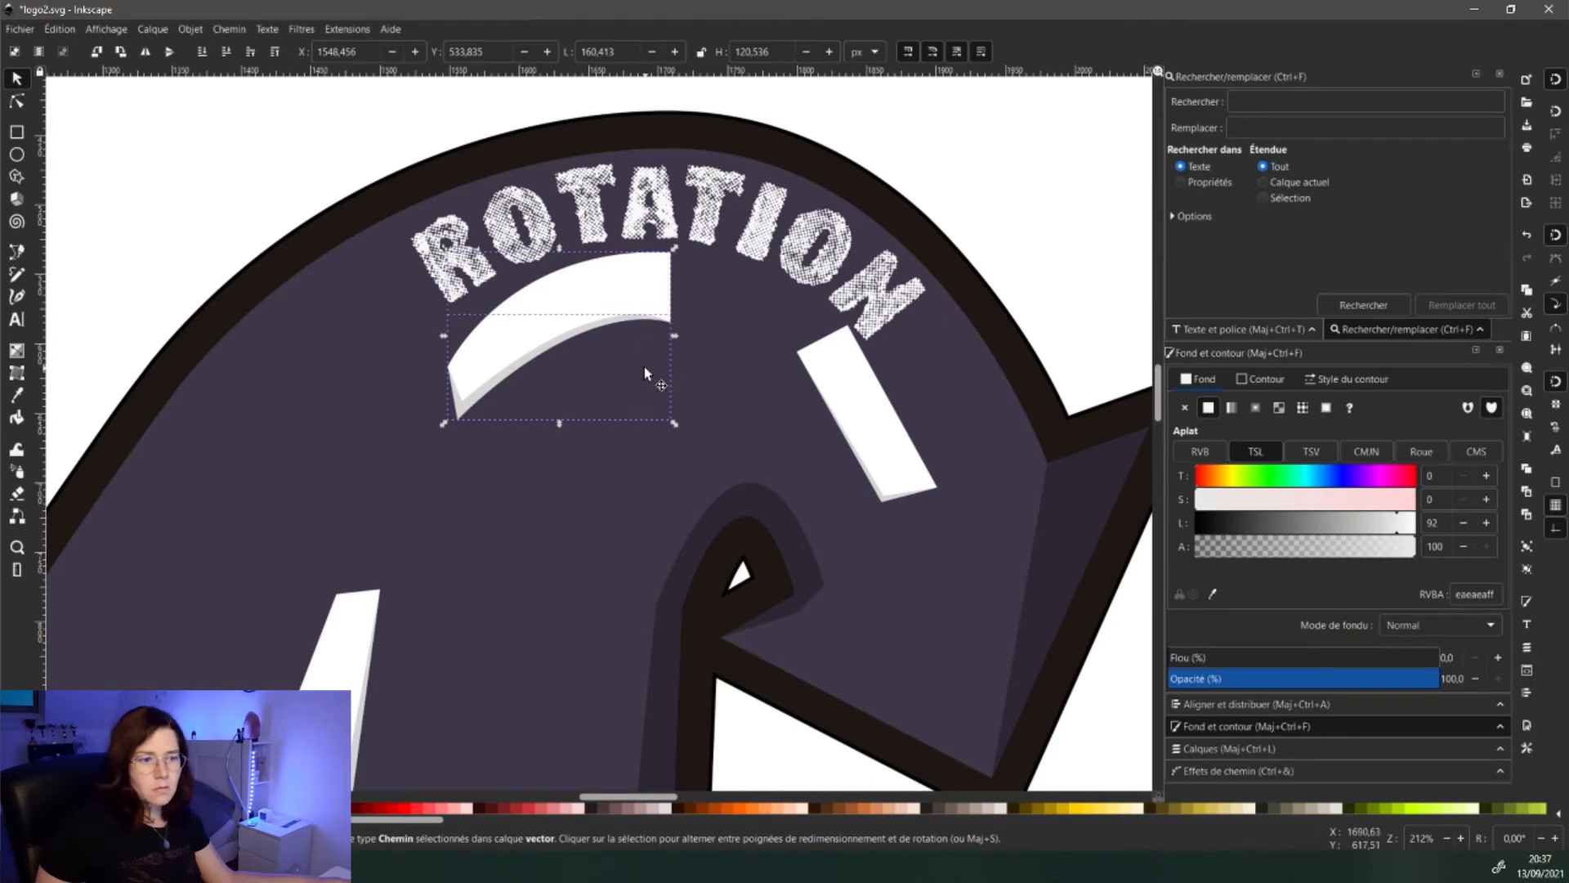
key("ctrl+g")
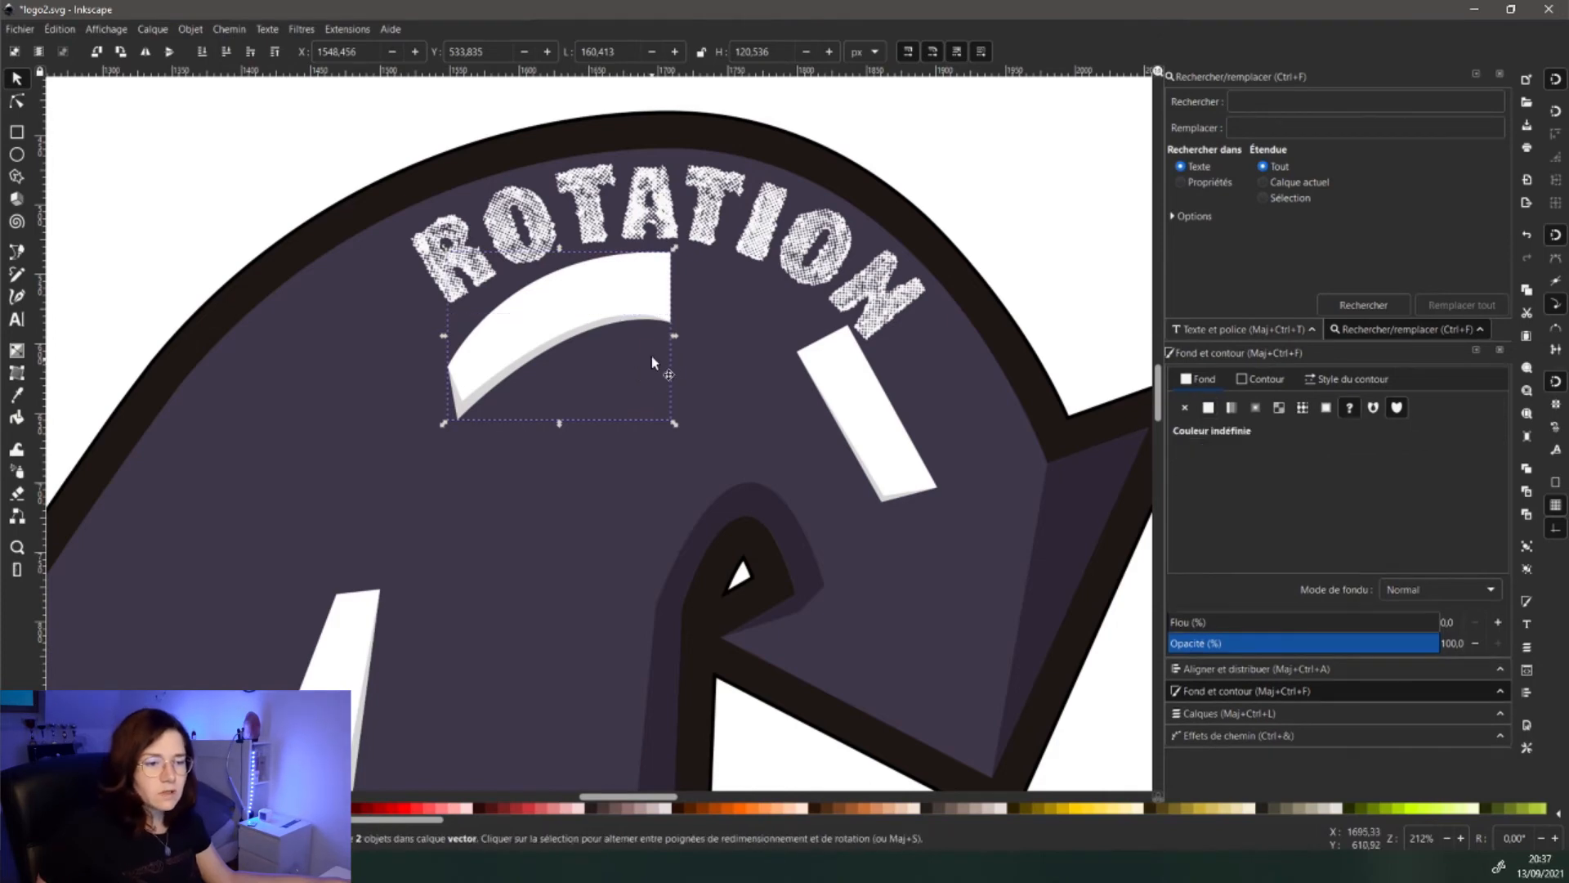
left_click(841, 391, "shift")
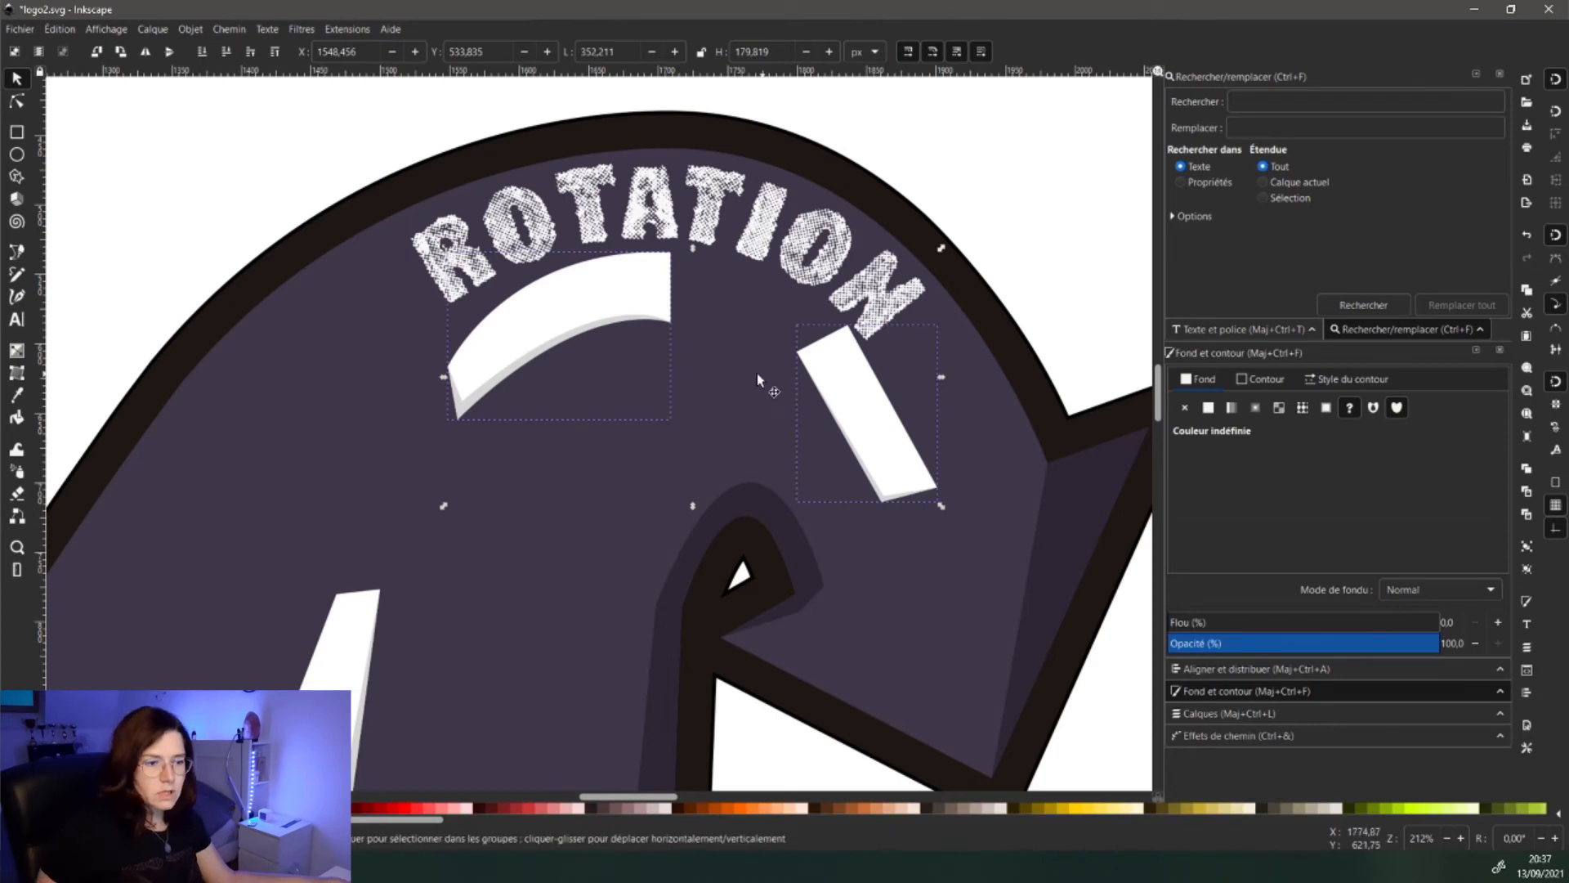
key("ctrl+g")
scroll(443, 513, "down", 2)
left_click_drag(420, 598, 518, 491)
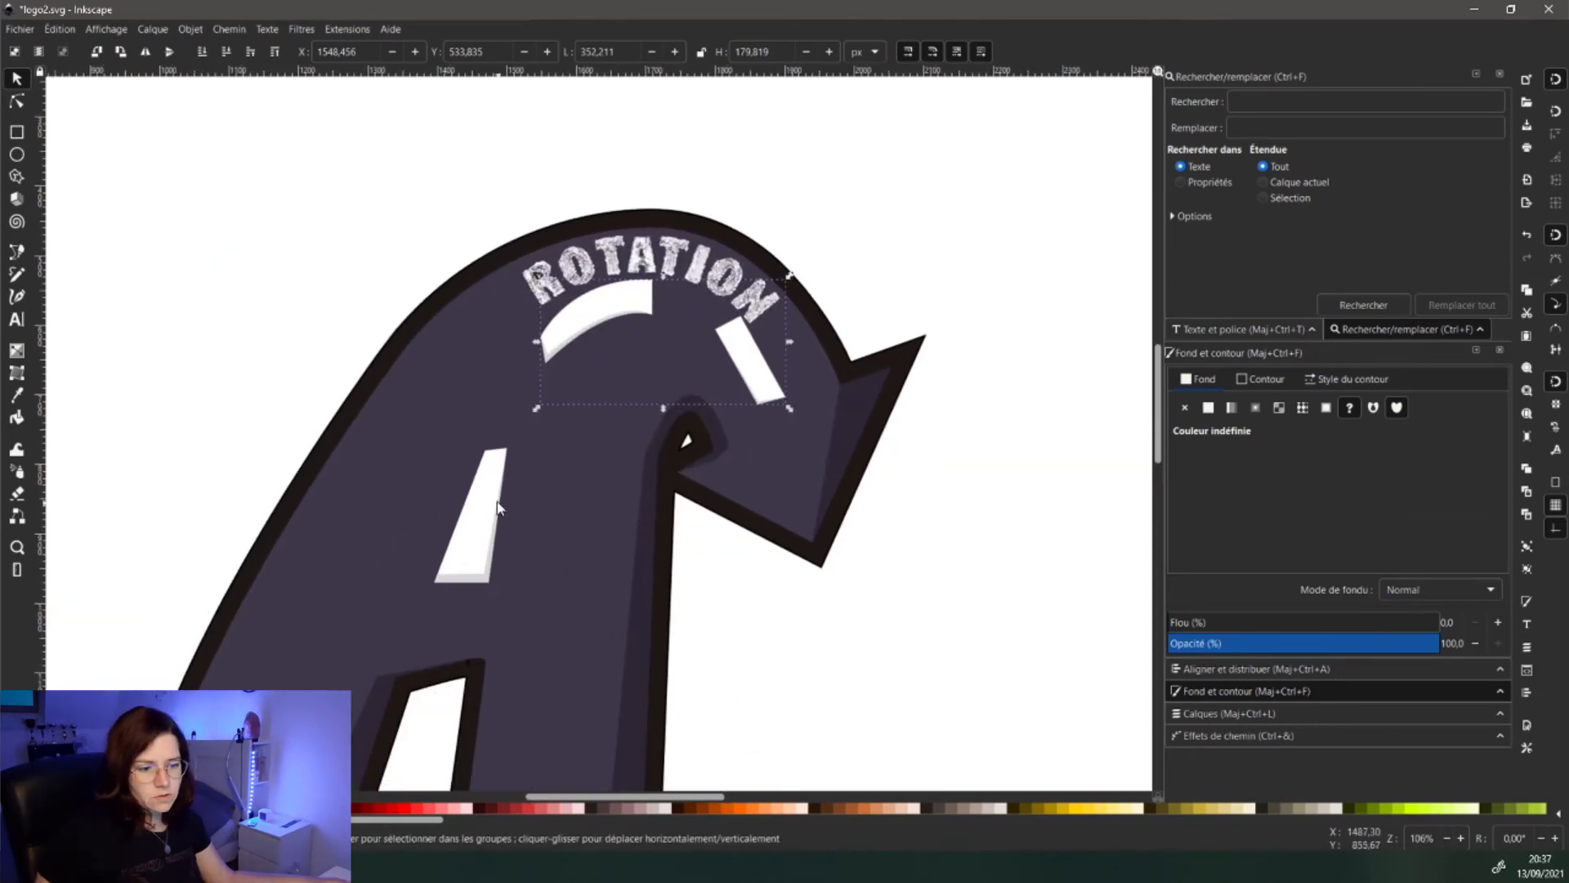
scroll(496, 508, "up", 2)
- Move the curved white road marking and its grey shadow down-left together
left_click(491, 523)
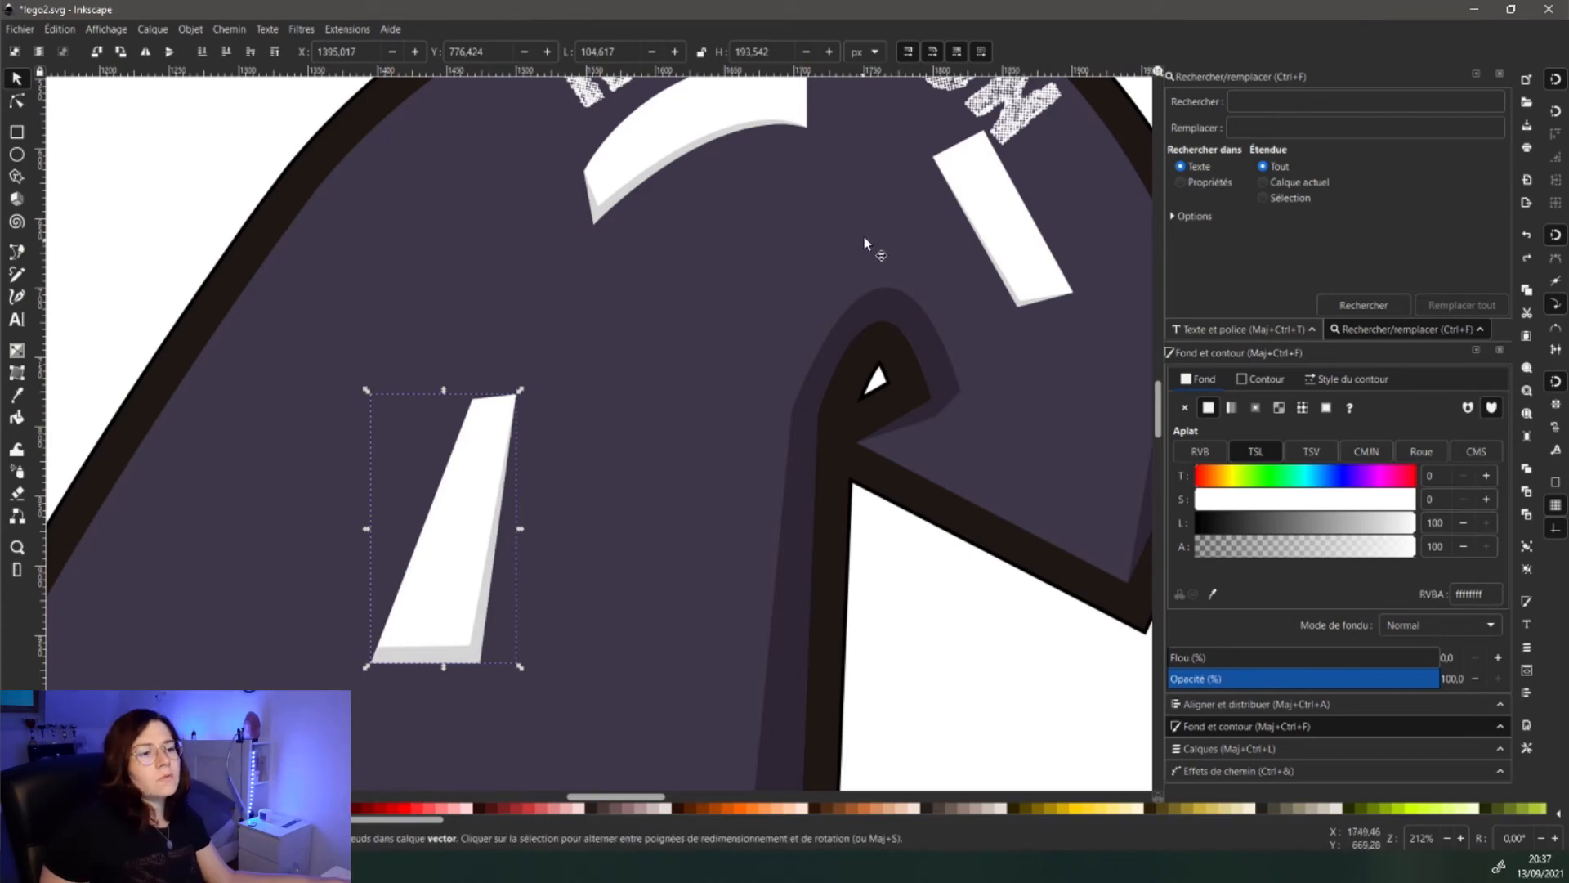
left_click(840, 242)
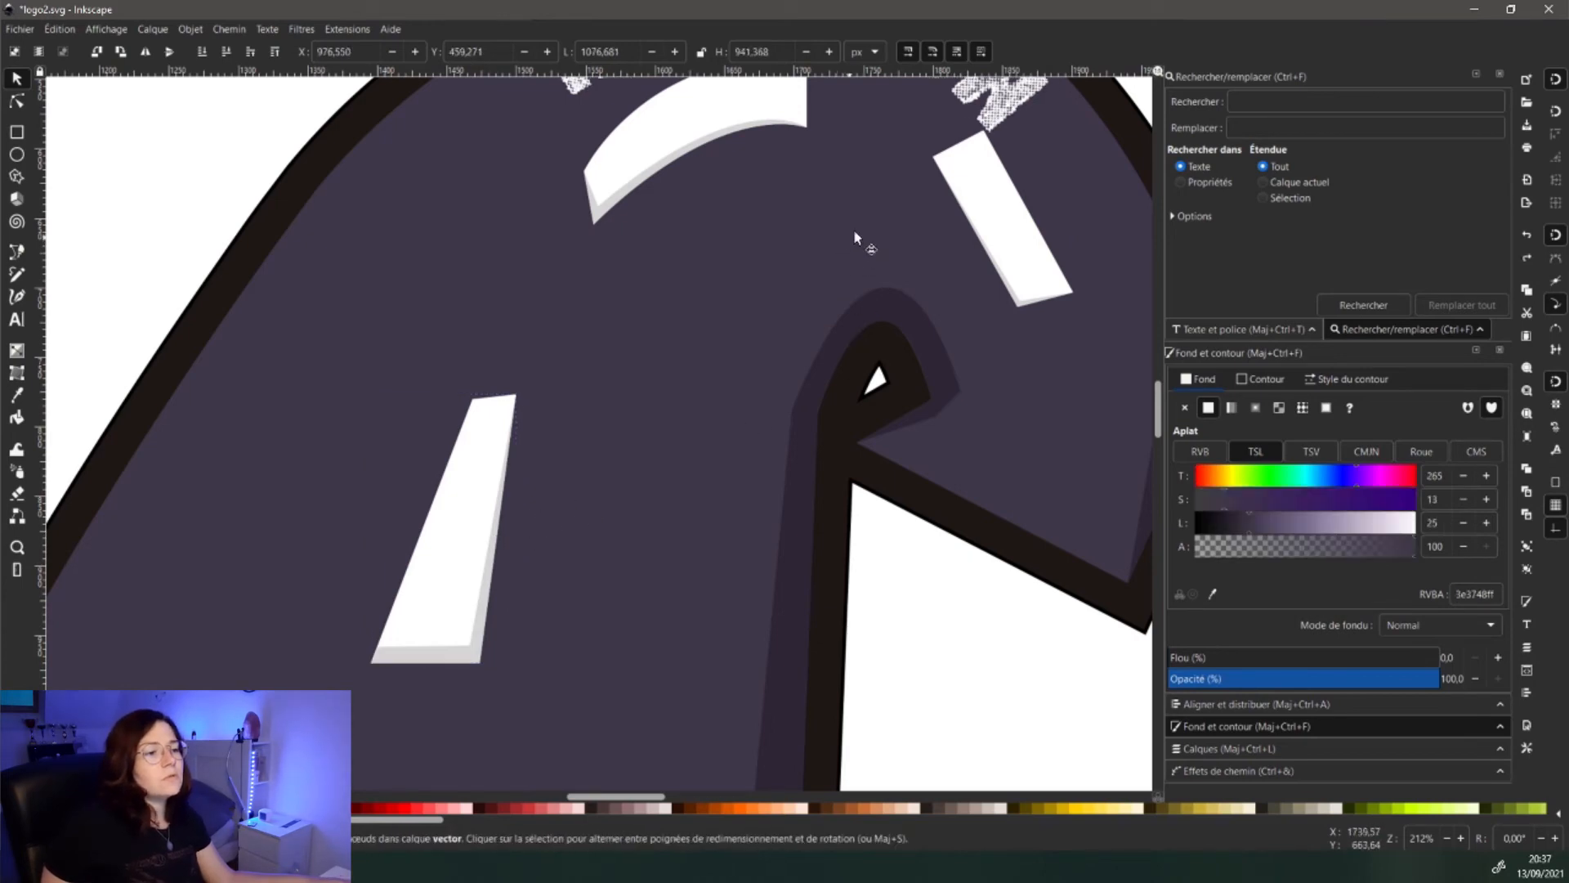
left_click_drag(853, 228, 777, 332)
left_click(666, 234)
left_click(854, 309)
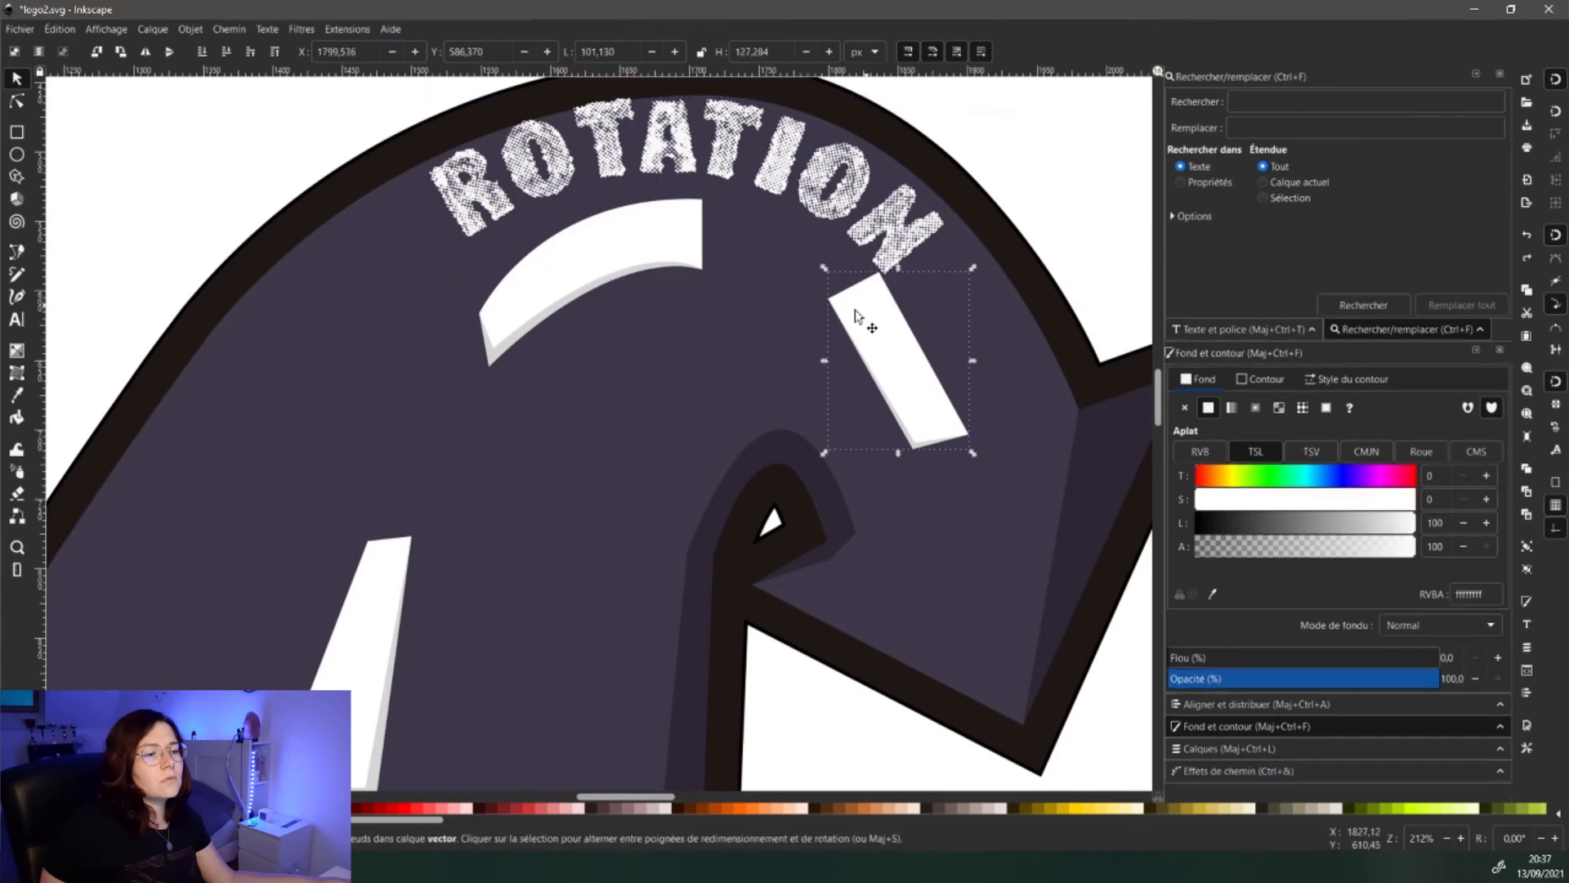
left_click(615, 259)
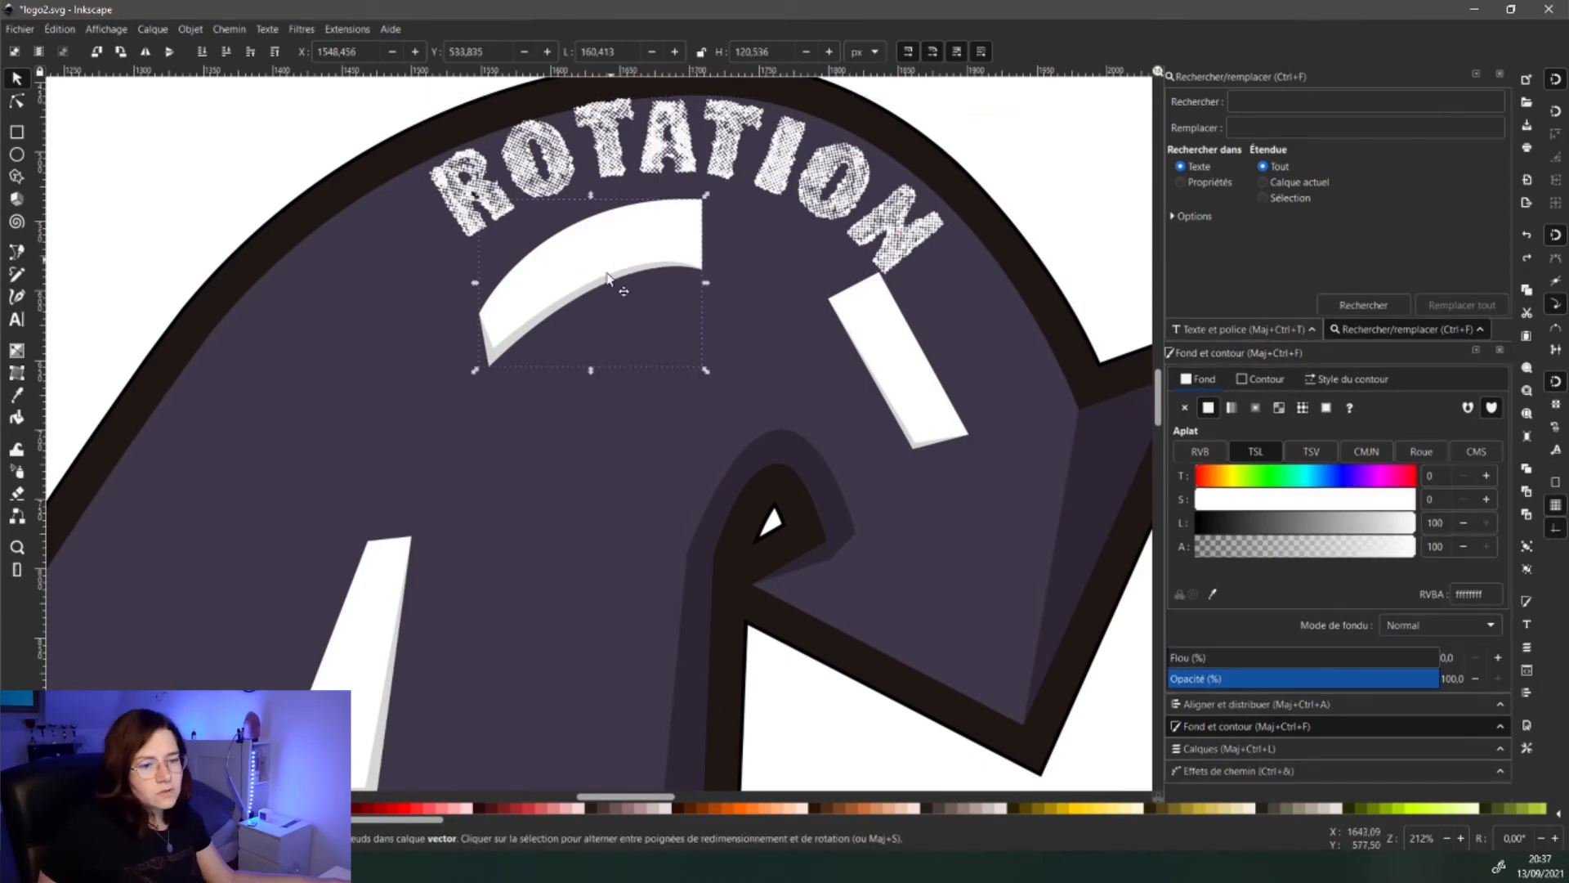
left_click_drag(607, 278, 601, 305)
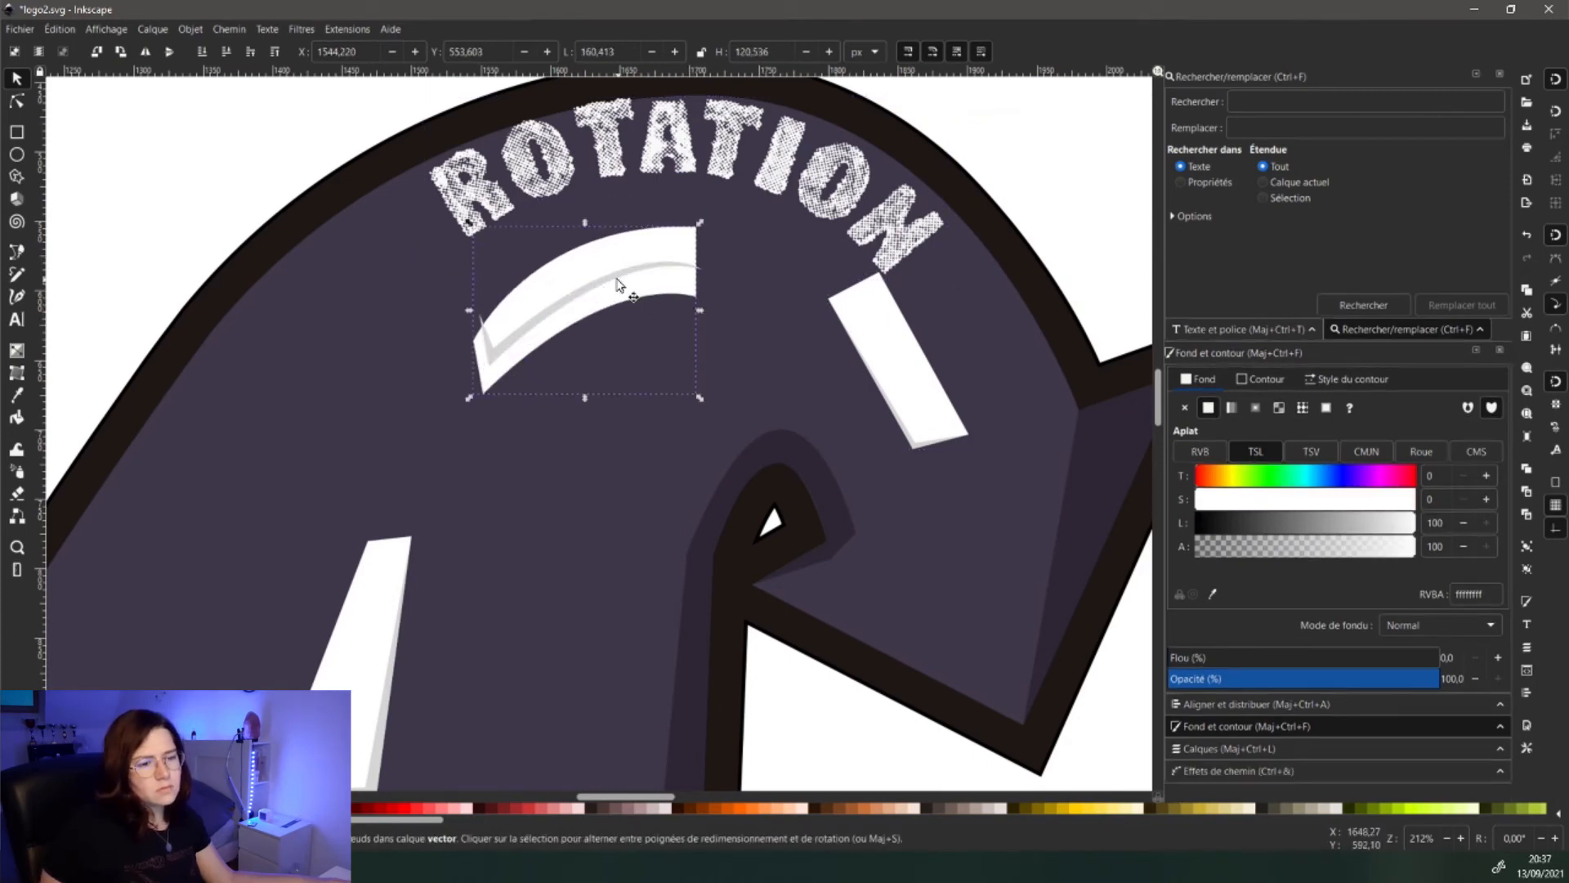
key("ctrl+z")
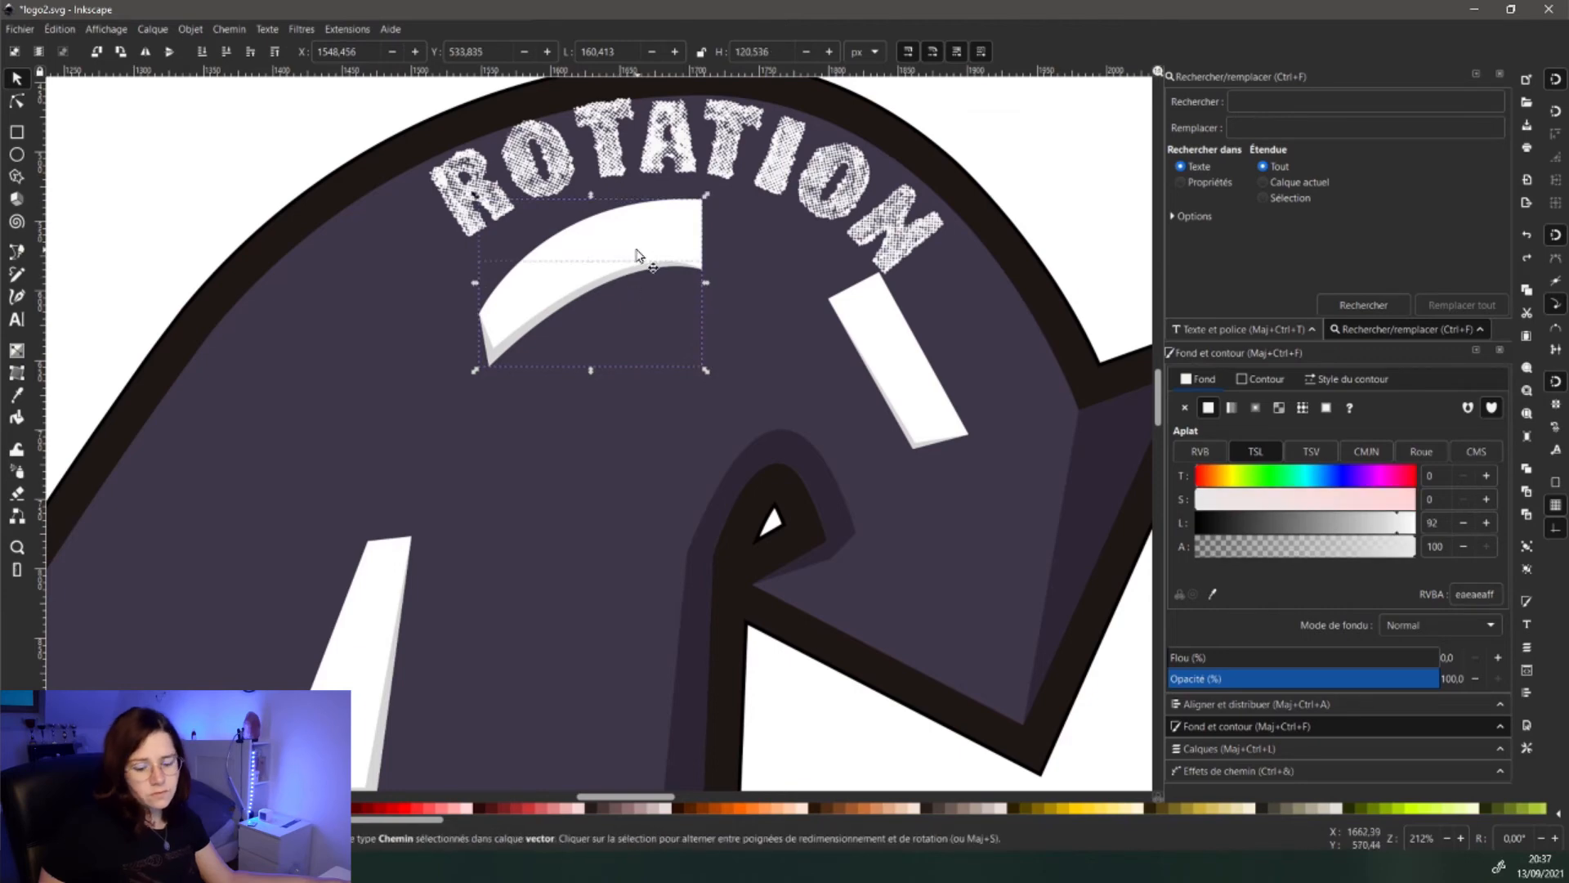
left_click(637, 264, "shift")
left_click_drag(621, 260, 612, 287)
- Nudge the slanted white road marking together with its grey shadow
left_click(921, 413)
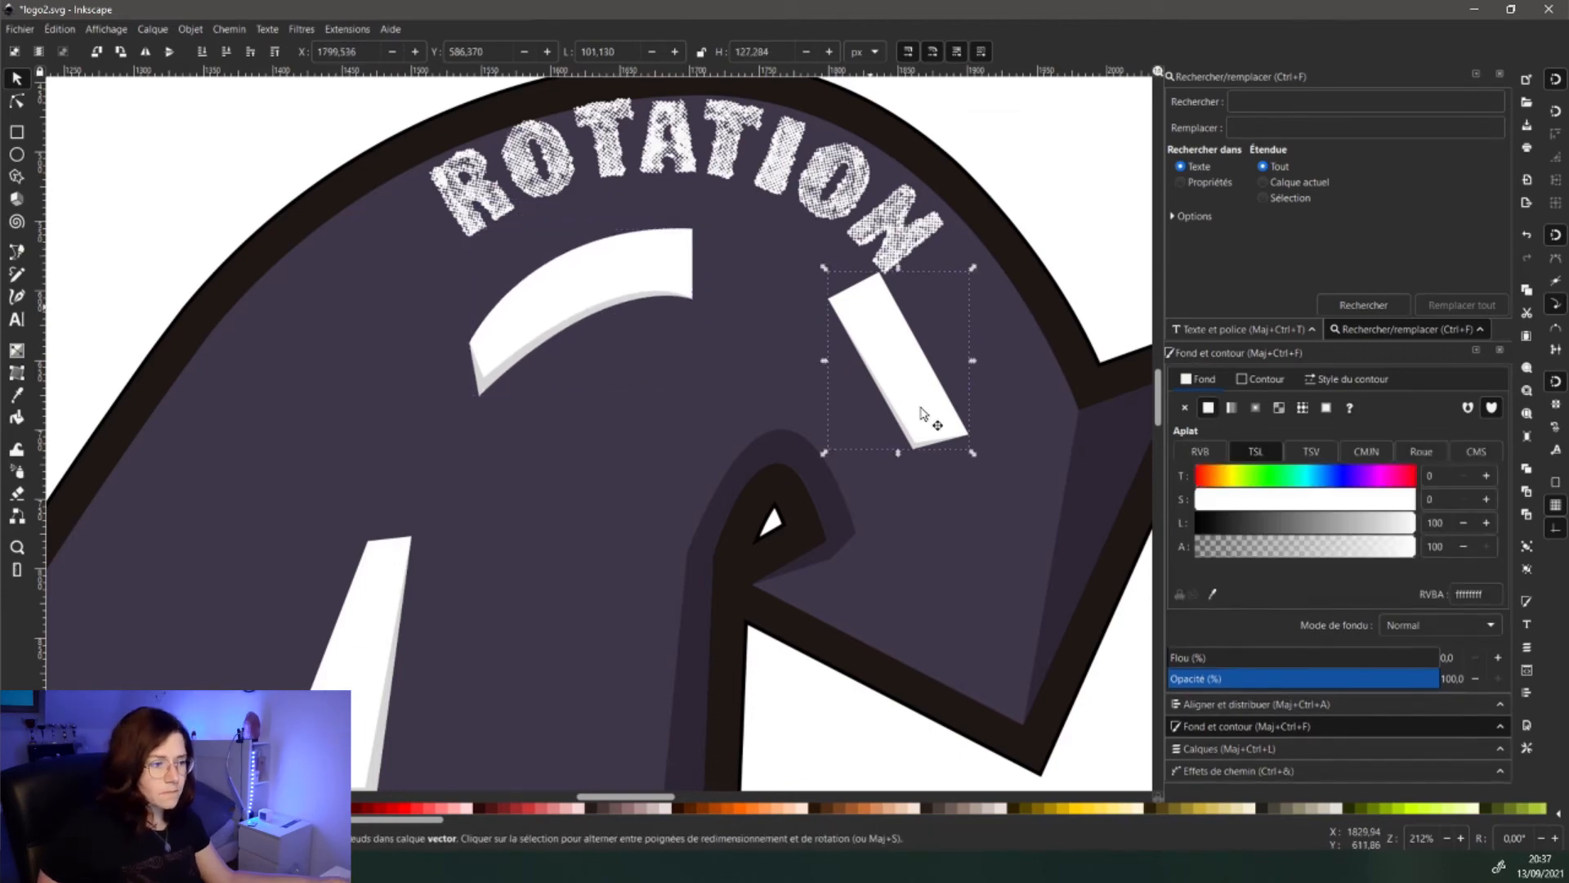
left_click_drag(925, 420, 926, 432)
key("ctrl+z")
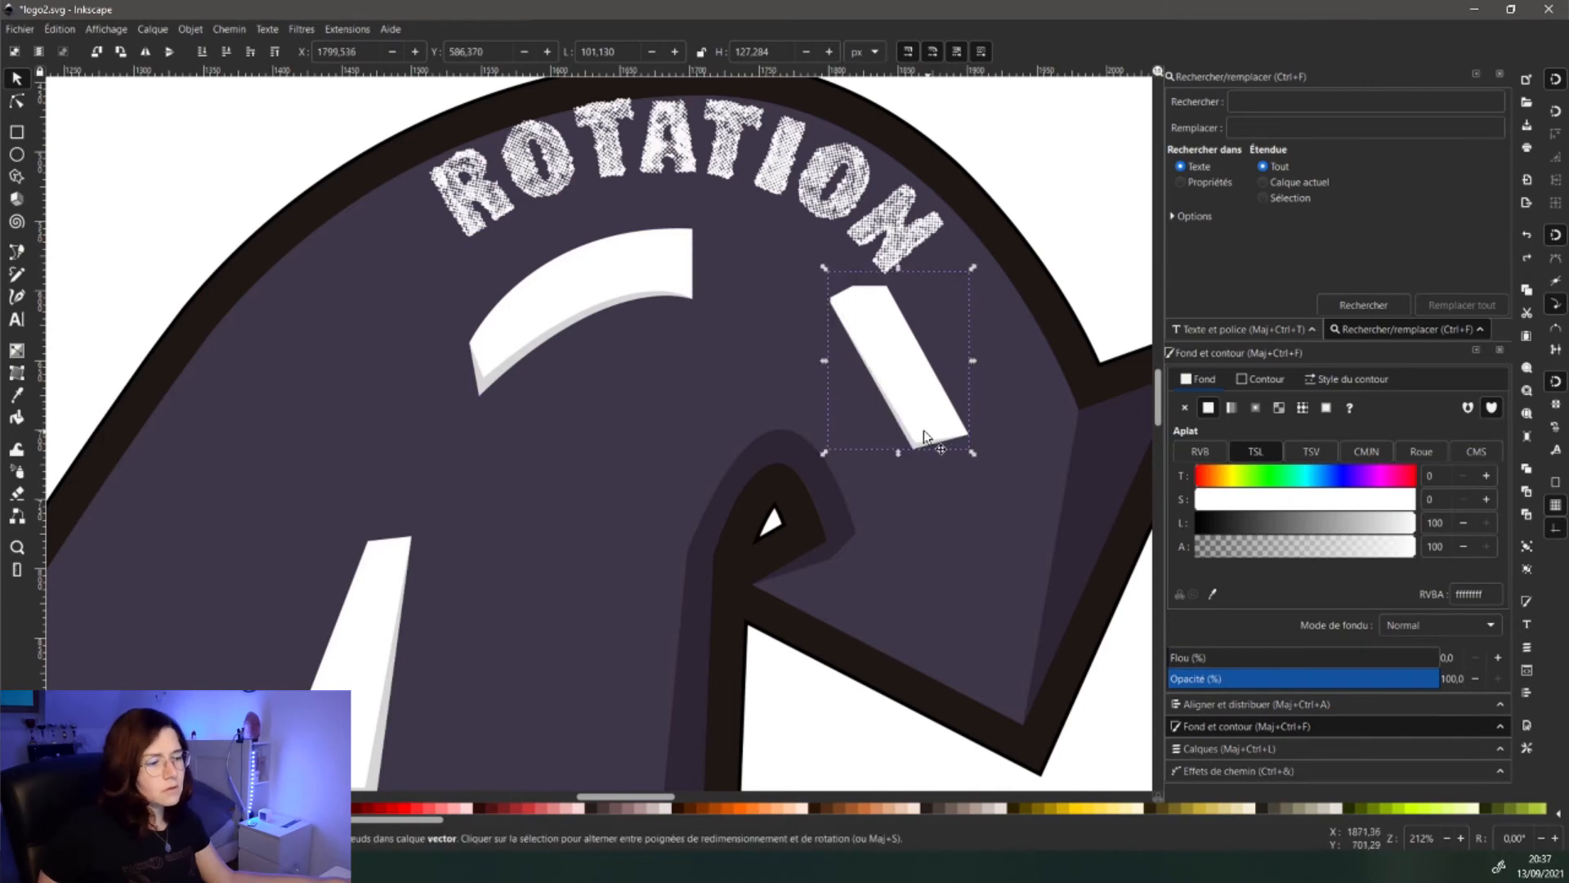
left_click(920, 446)
left_click(928, 415, "shift")
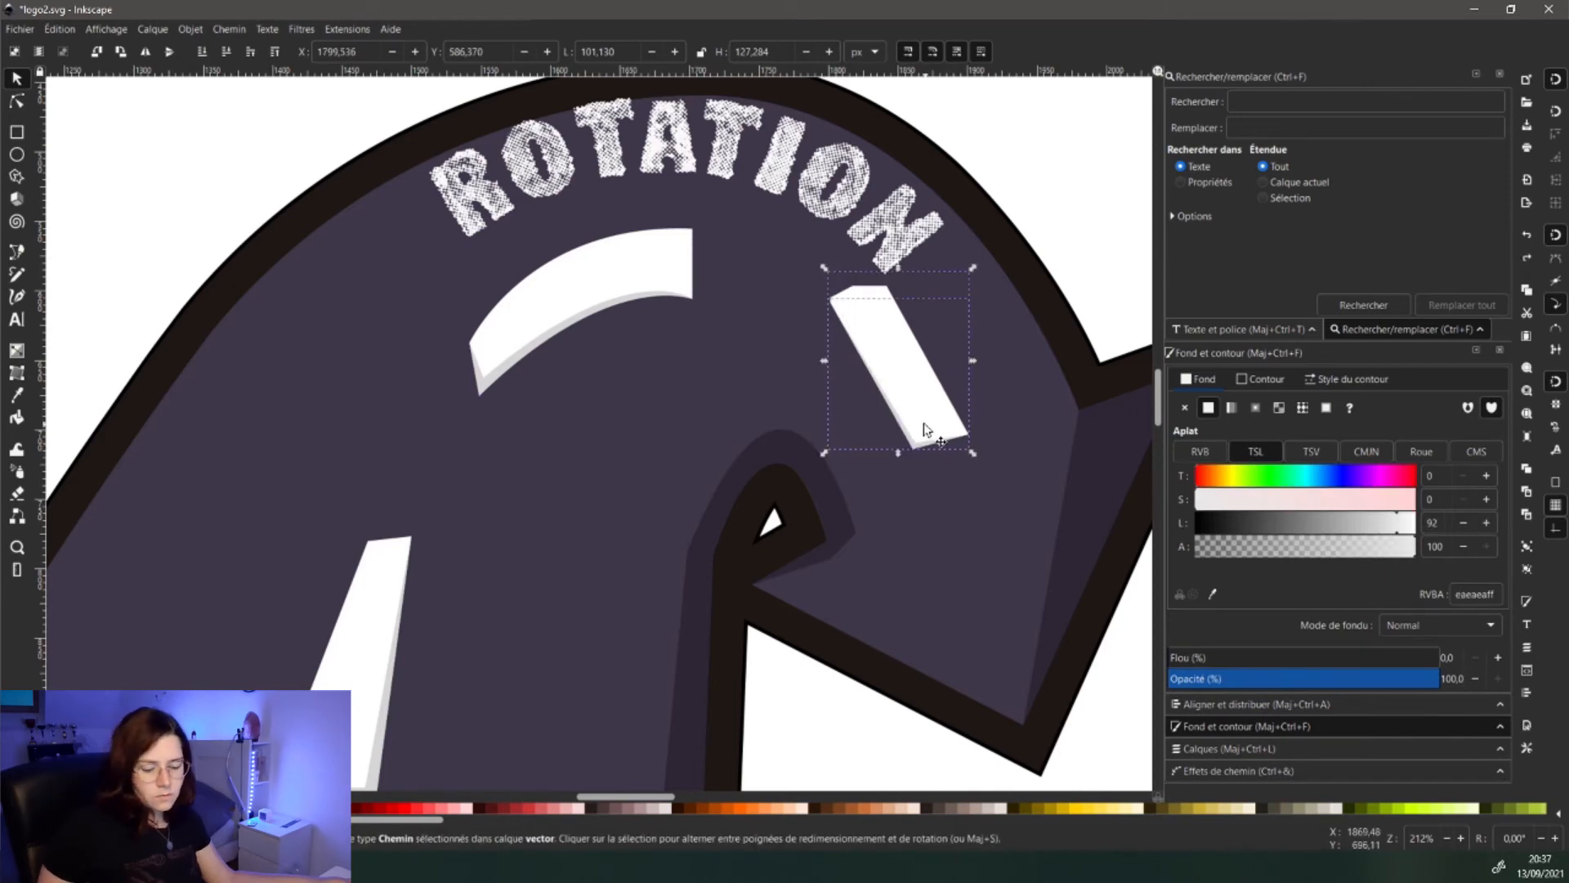
left_click_drag(924, 426, 920, 422)
- Shift the curved marking and shadow a touch further left and down, viewing the whole logo
left_click(646, 293)
left_click(629, 283, "shift")
left_click_drag(630, 283, 626, 286)
left_click_drag(520, 490, 669, 334)
scroll(545, 453, "down", 3)
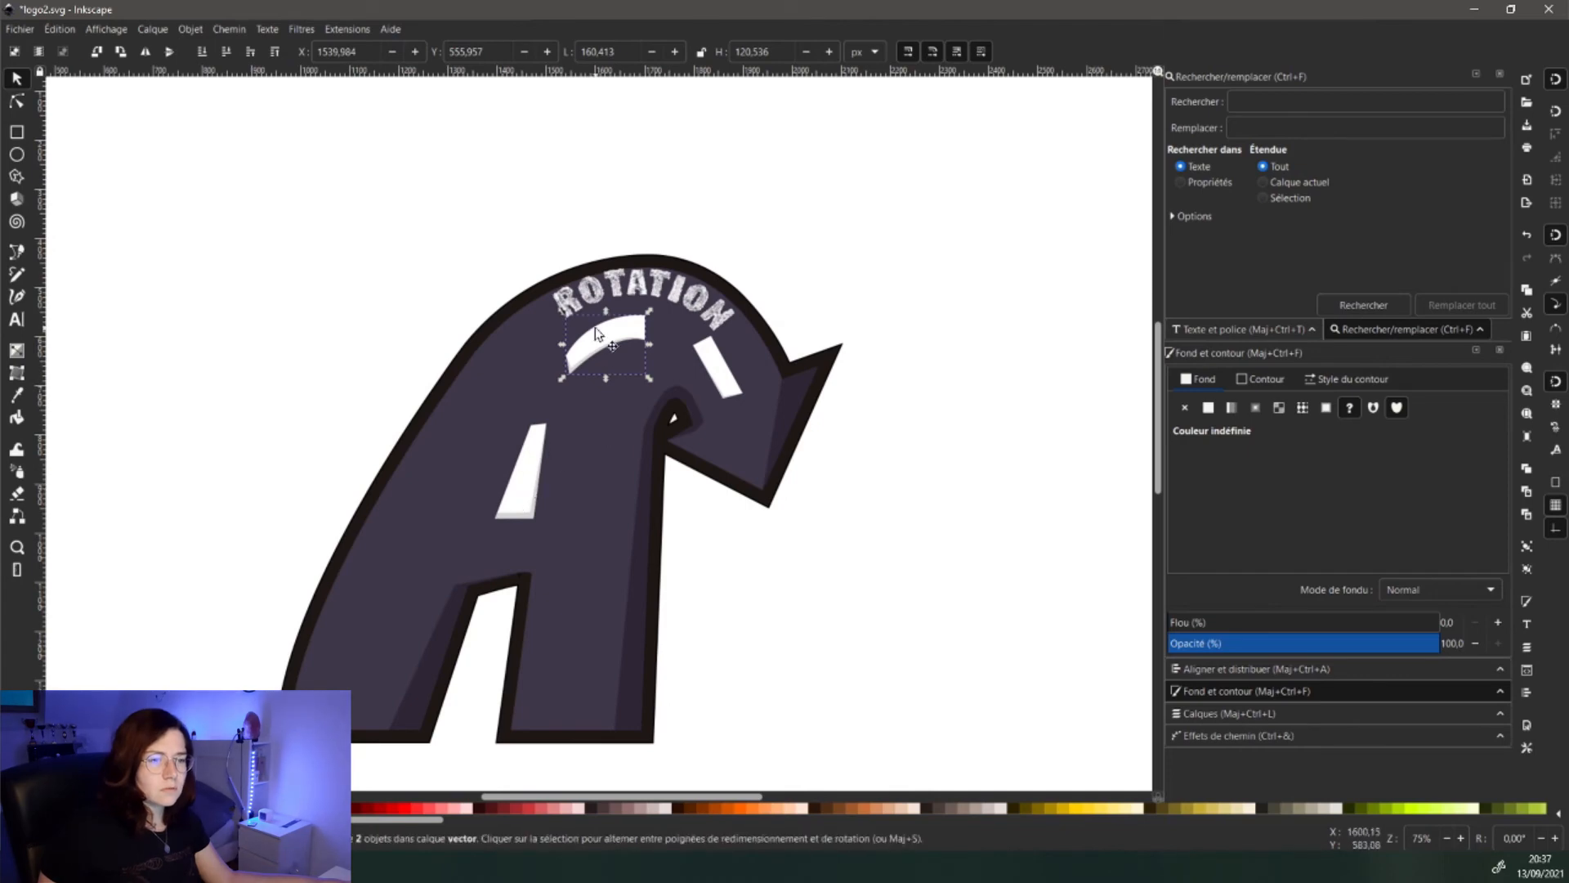
- Move ROTATION slightly down-right and tilt it to follow the A's top curve
left_click(659, 286)
left_click_drag(654, 286, 661, 288)
left_click(725, 314)
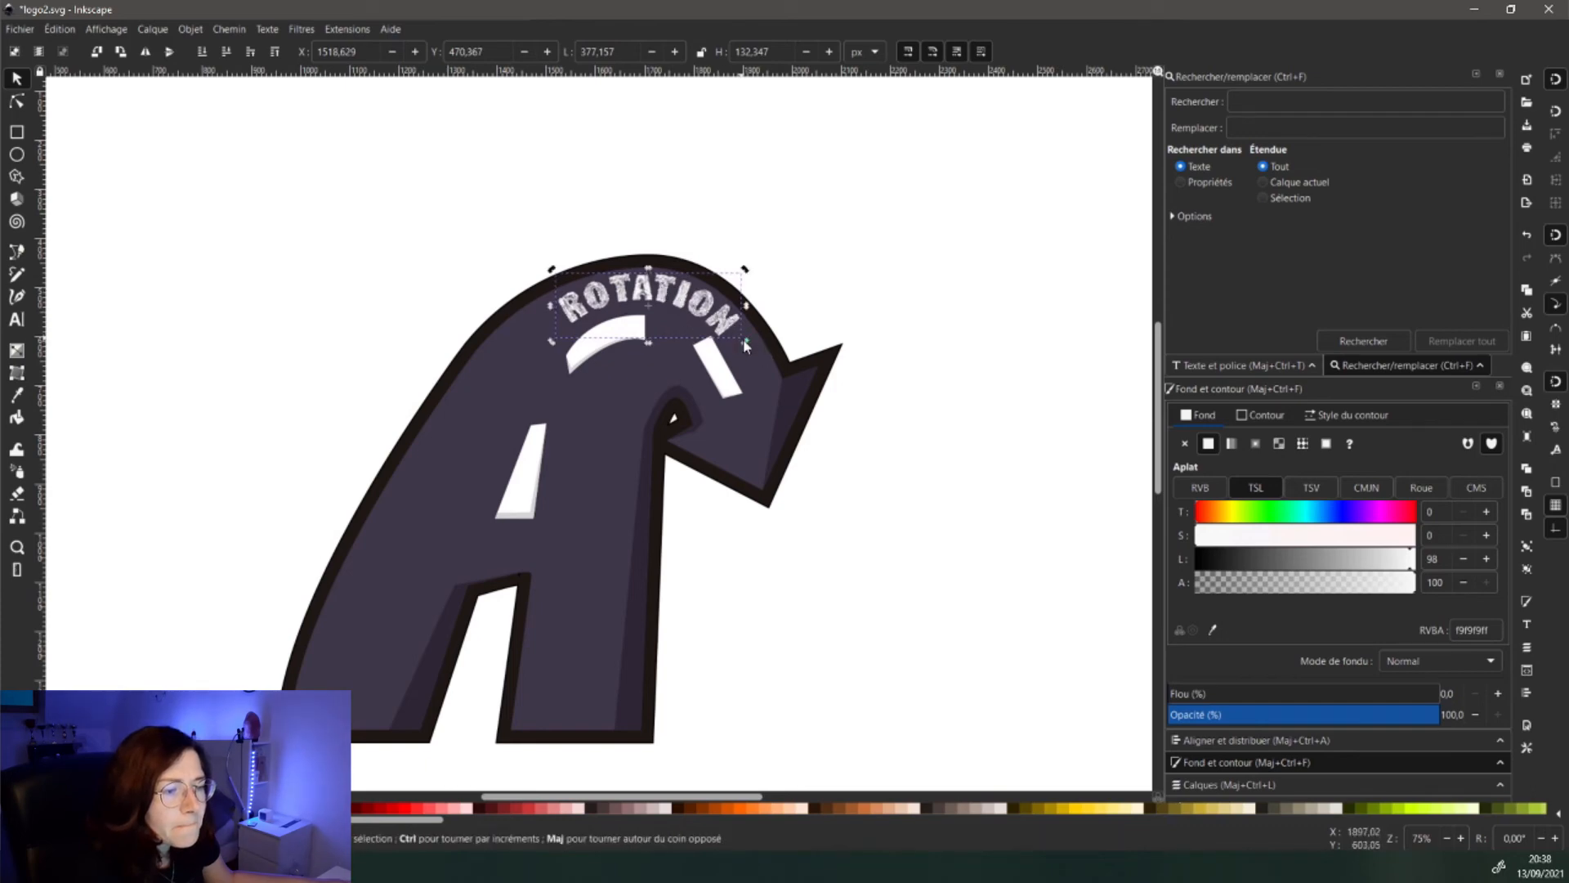
left_click_drag(746, 343, 743, 335)
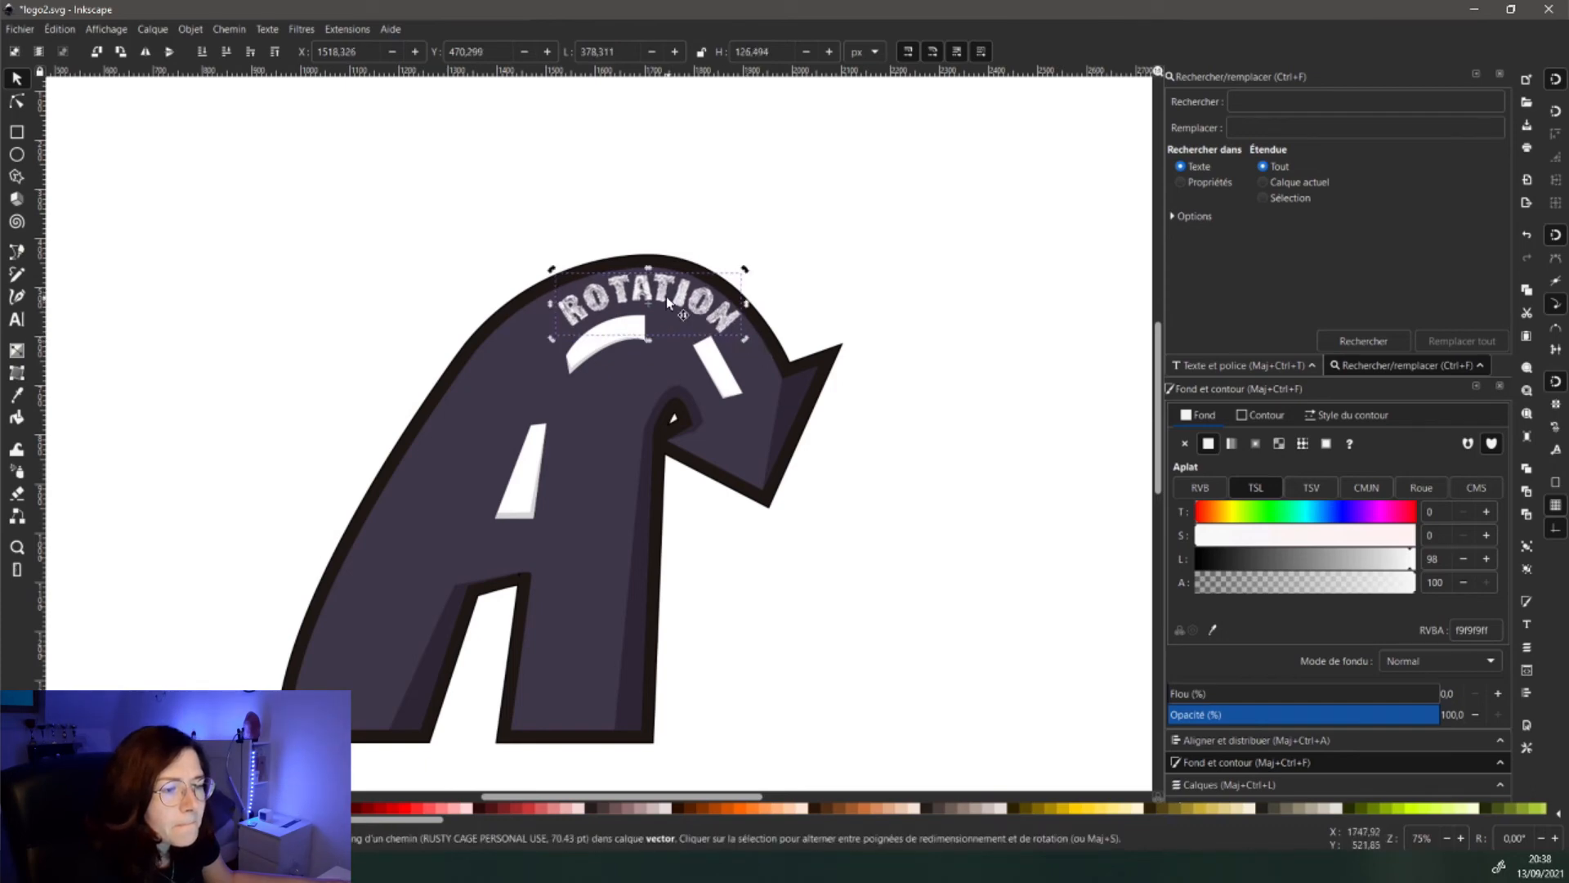
left_click_drag(665, 296, 660, 296)
left_click(846, 345)
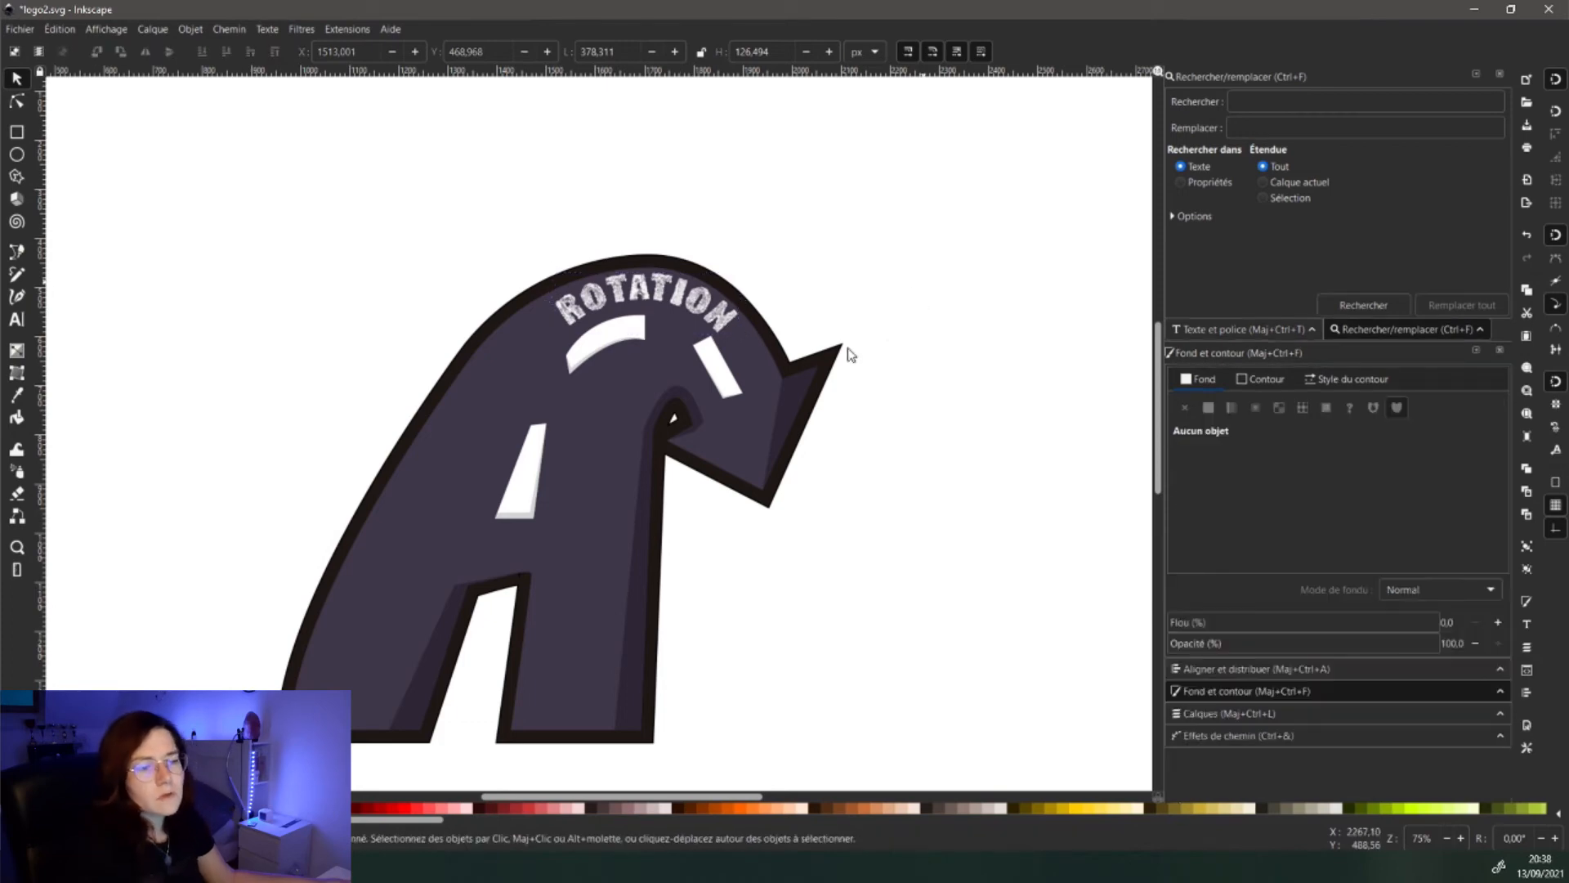
- Show the layers list with the vector and Image layers
scroll(614, 499, "down", 3)
scroll(612, 511, "up", 2)
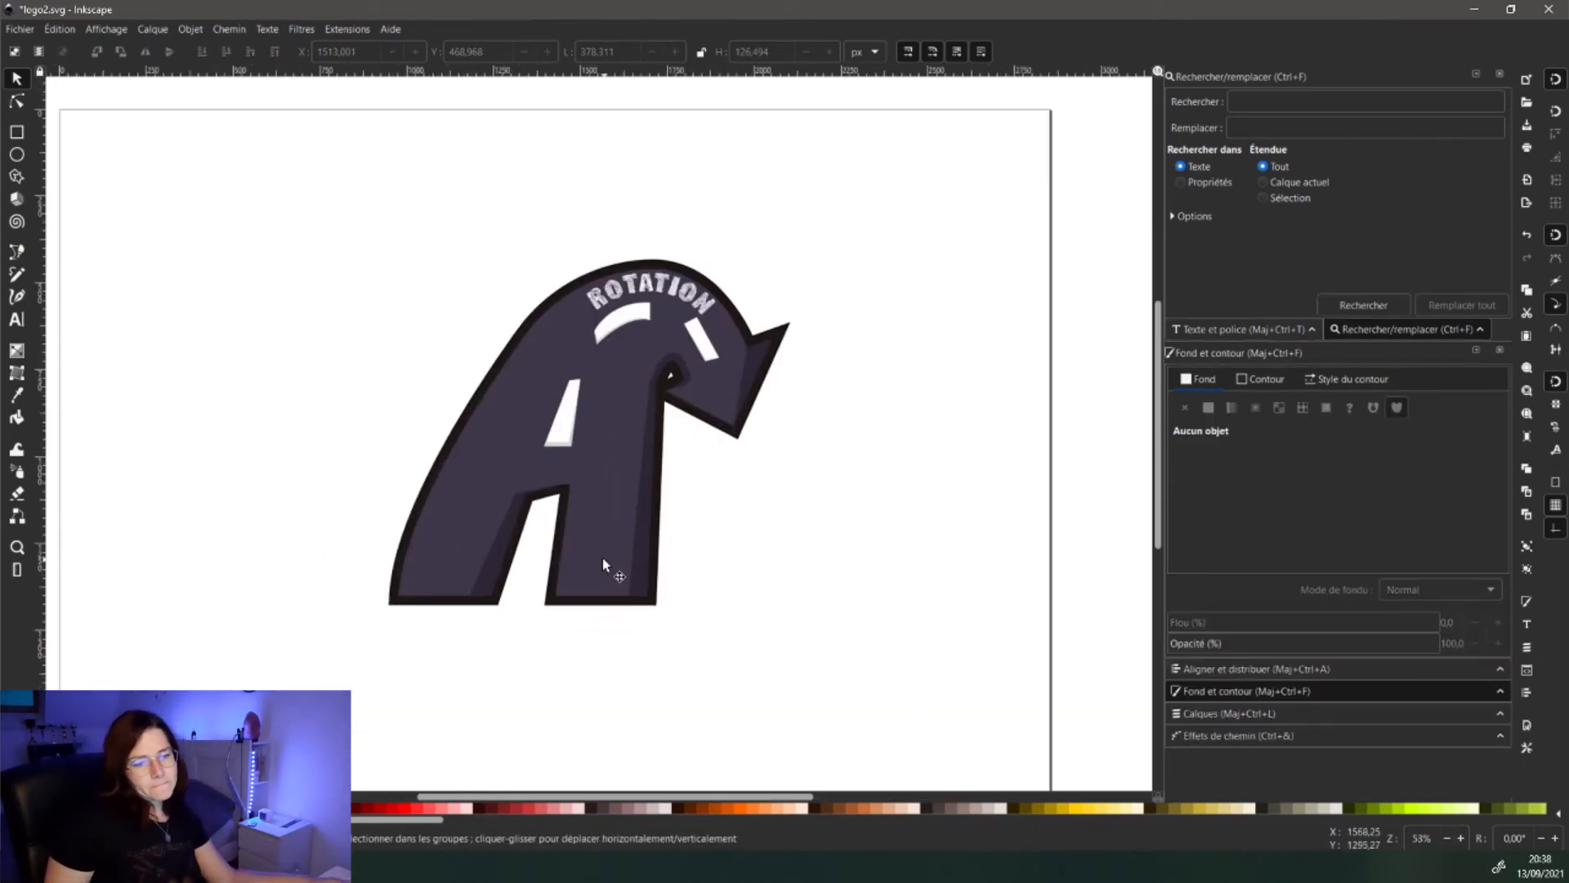
scroll(587, 420, "left", 3)
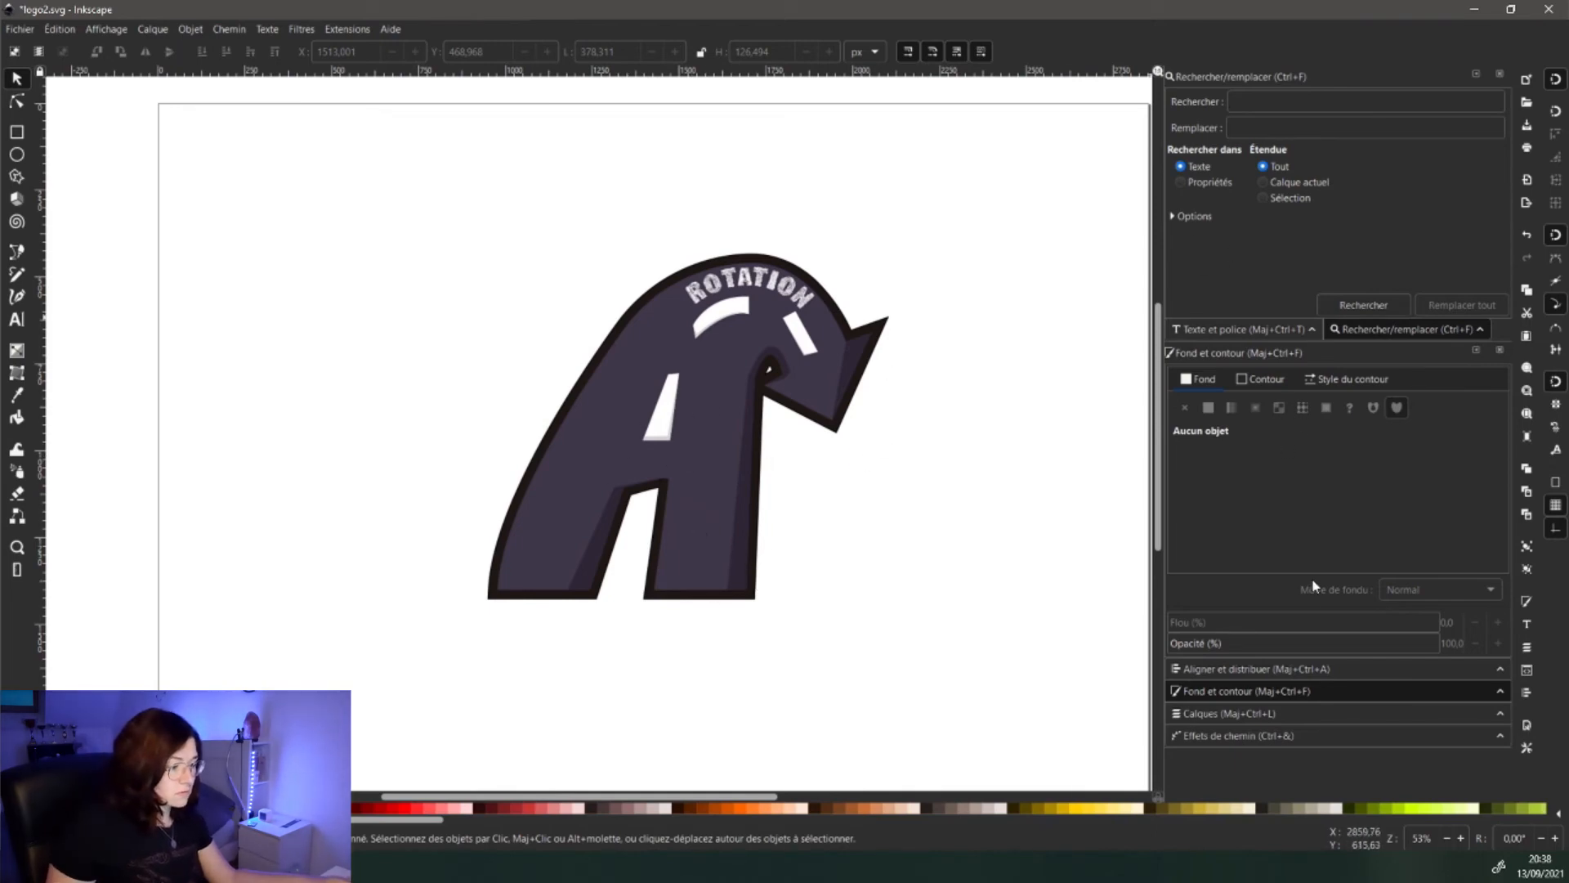
left_click(1202, 712)
- Add the text 'sphalte' and move and enlarge it beside the A's leg
left_click(862, 500)
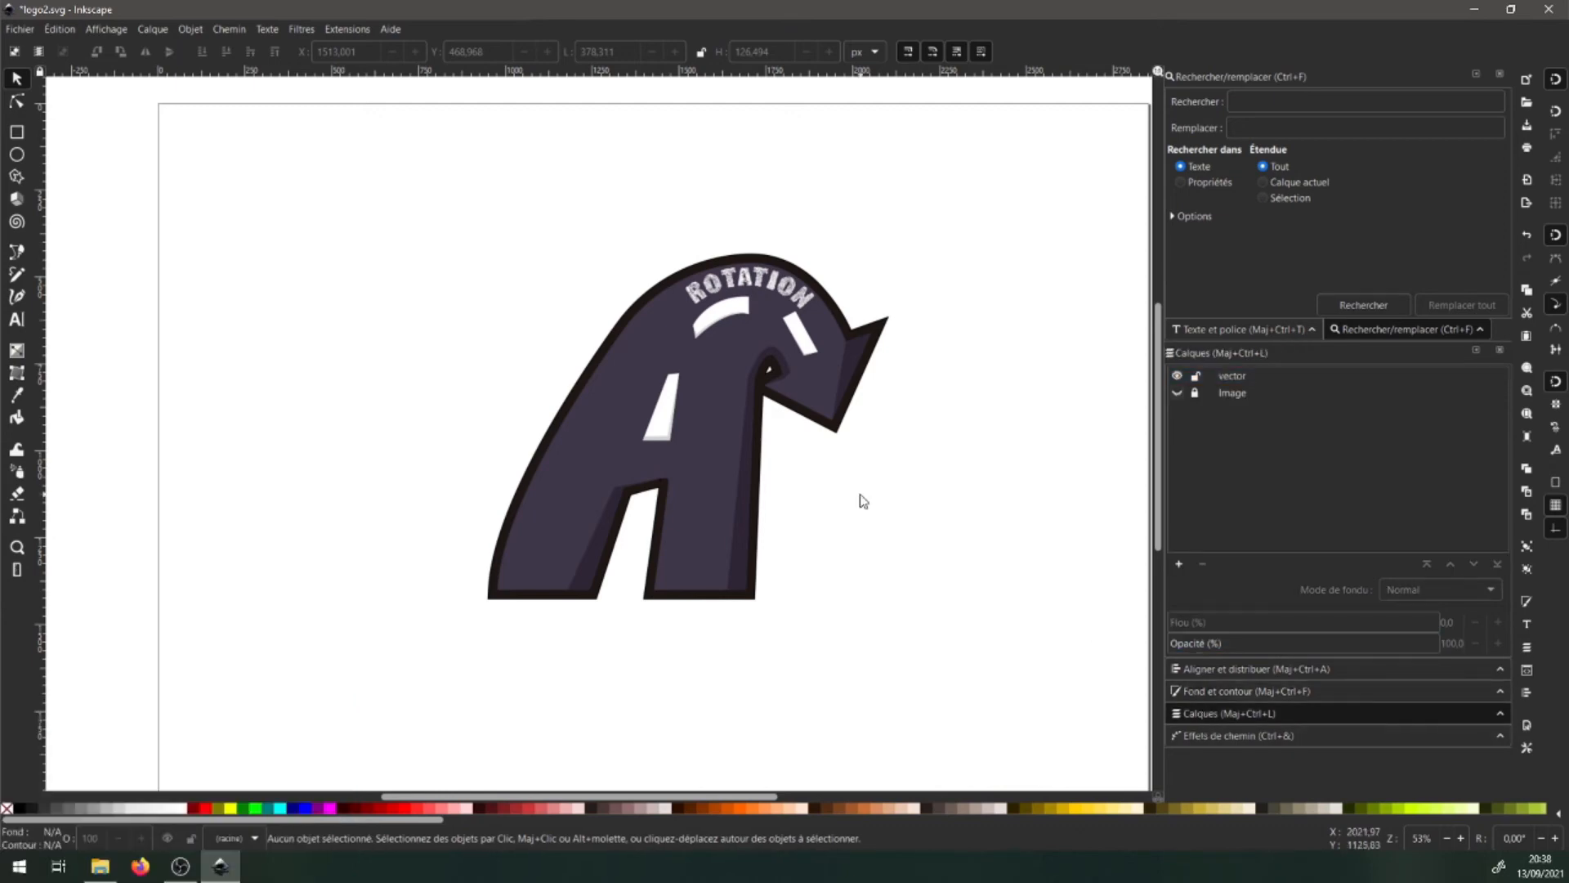
left_click(17, 321)
left_click(840, 530)
type("sphalte")
left_click(17, 79)
left_click_drag(861, 529, 901, 554)
left_click_drag(1368, 343, 1368, 433)
scroll(1230, 385, "down", 1)
- Change the SPHALTE text's font to Rusty Cage
left_click(1227, 378)
scroll(1226, 175, "down", 10)
left_click(1226, 179)
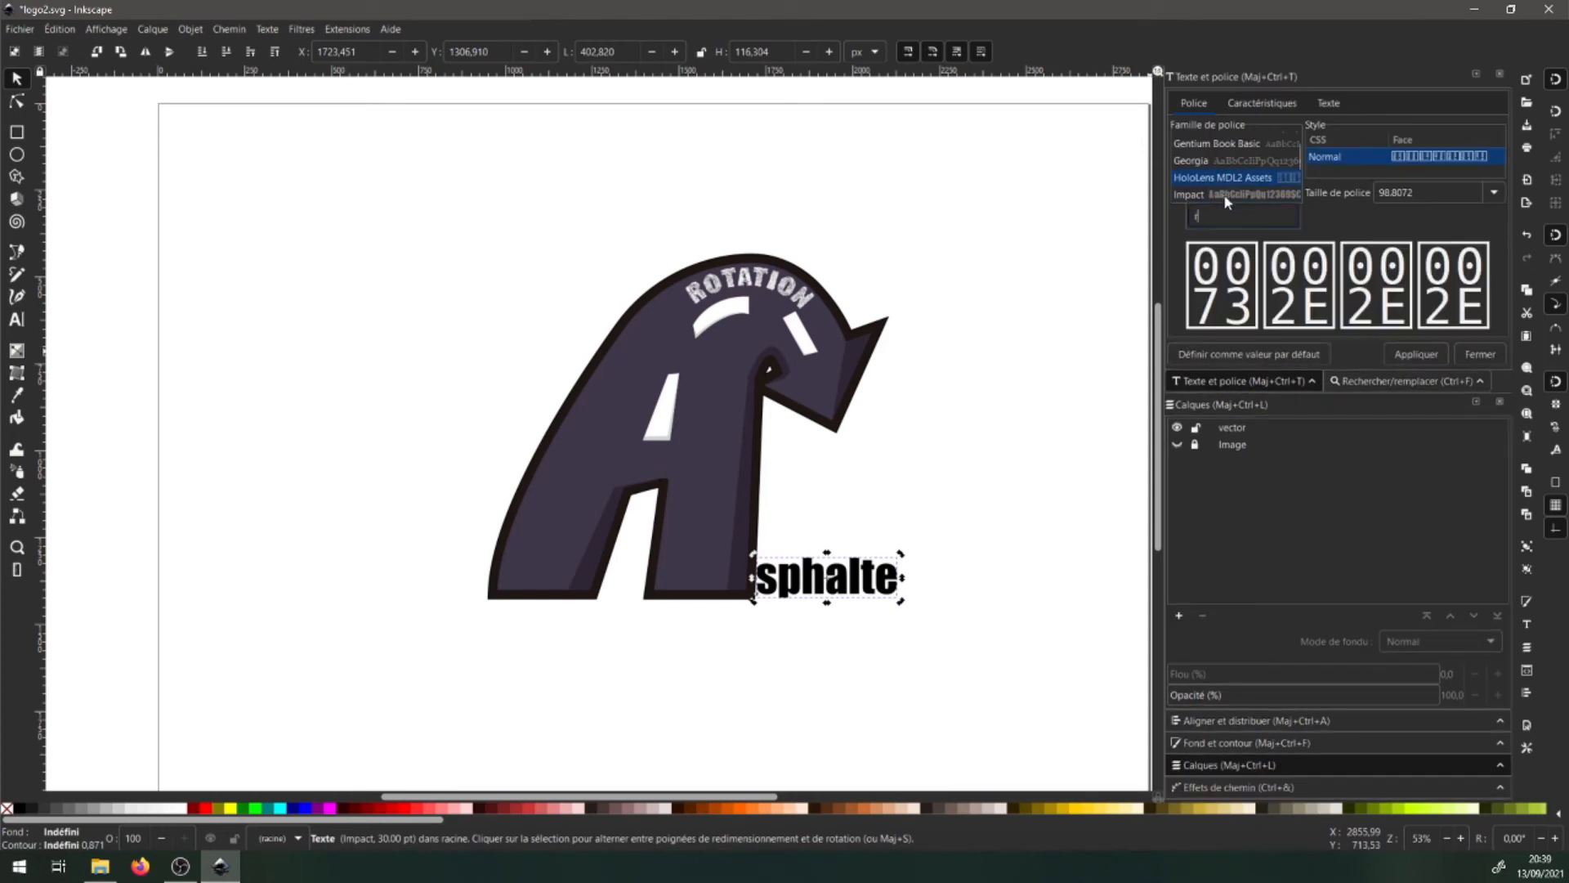
left_click(1224, 195)
left_click(1404, 372)
- Align SPHALTE's bottom edge with the bottom of the A logo
left_click_drag(846, 577, 848, 576)
left_click(732, 576, "shift")
left_click(1427, 727)
left_click(1408, 505)
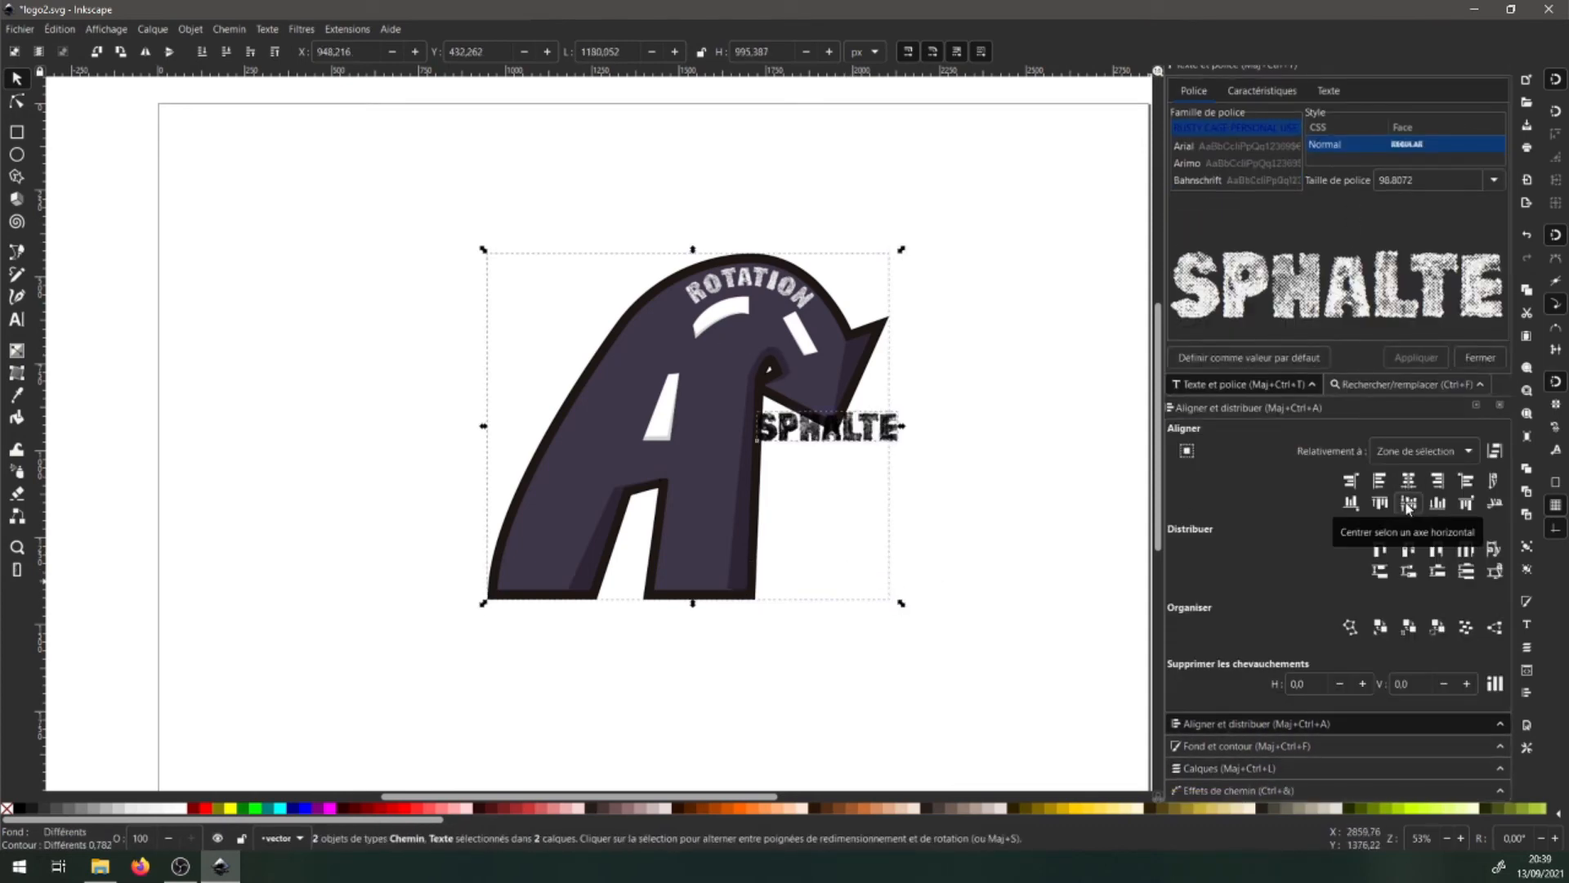
left_click(1354, 505)
key("ctrl+z")
left_click(1436, 504)
left_click_drag(766, 637, 778, 577)
- Try SPHALTE rotated vertically beside the leg, then undo back to horizontal
left_click(918, 542)
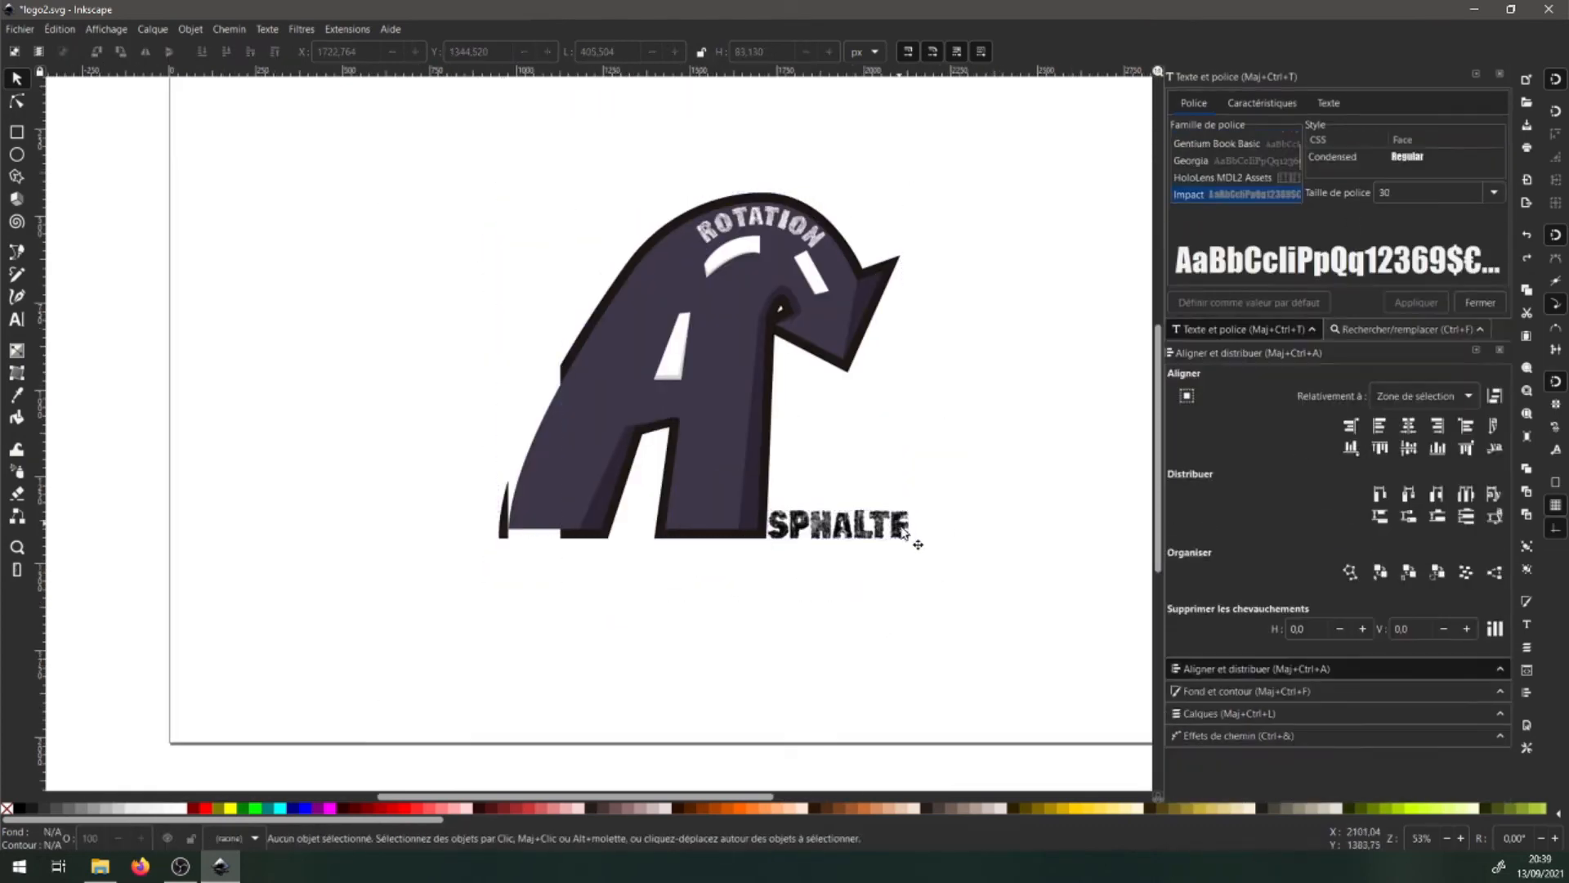
left_click(883, 525)
left_click(883, 525)
left_click_drag(913, 504, 735, 393)
left_click_drag(763, 503, 793, 503)
left_click_drag(805, 392, 801, 394)
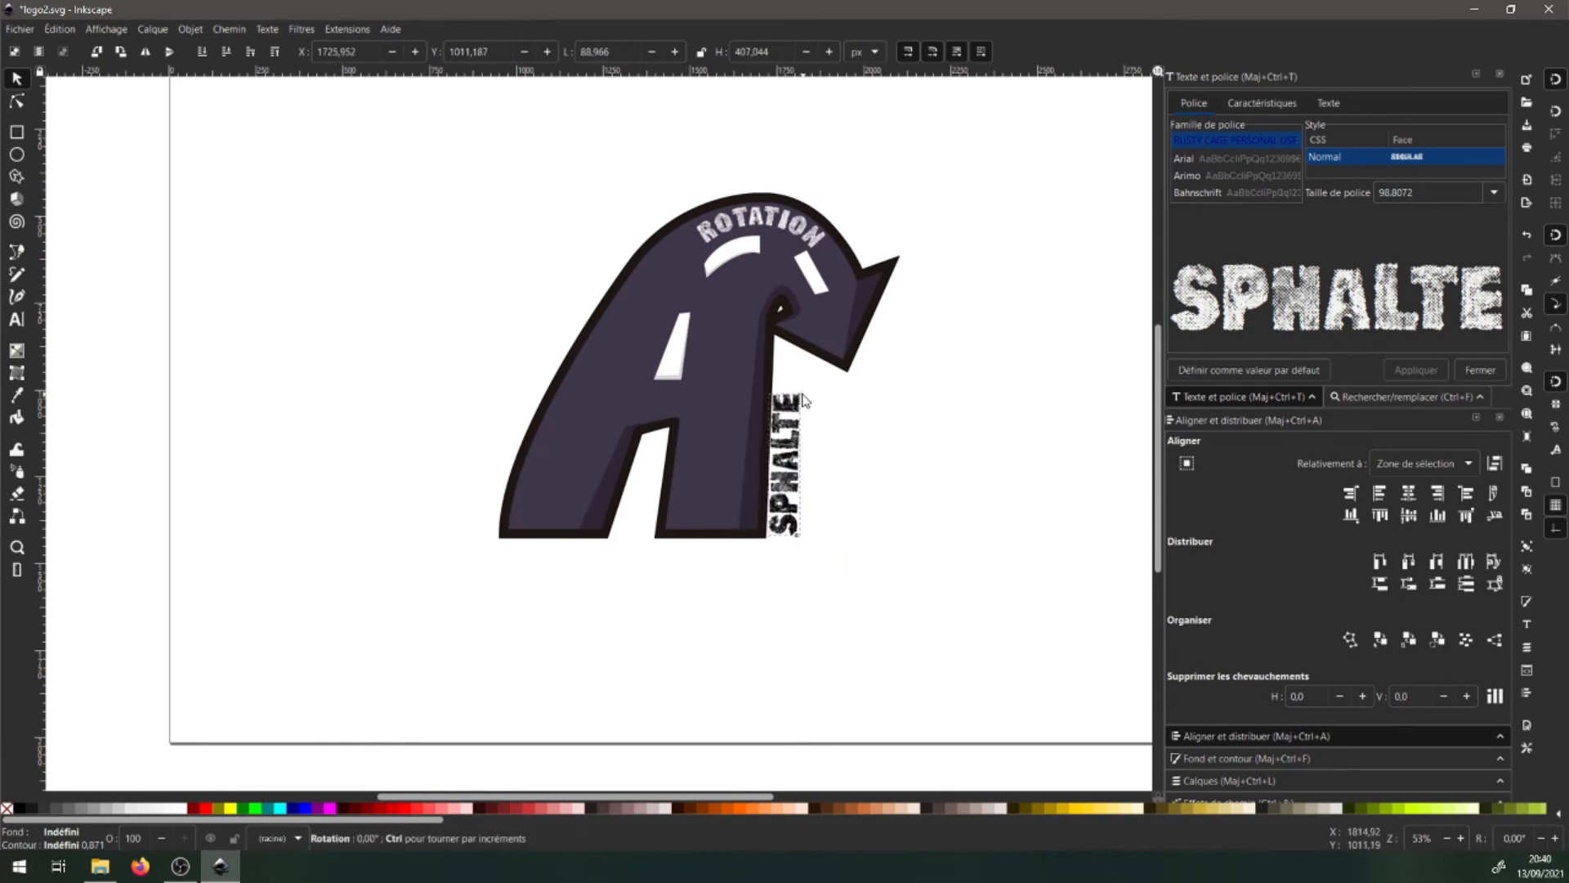
left_click_drag(790, 466, 791, 466)
left_click_drag(803, 392, 807, 399)
key("ctrl+z")
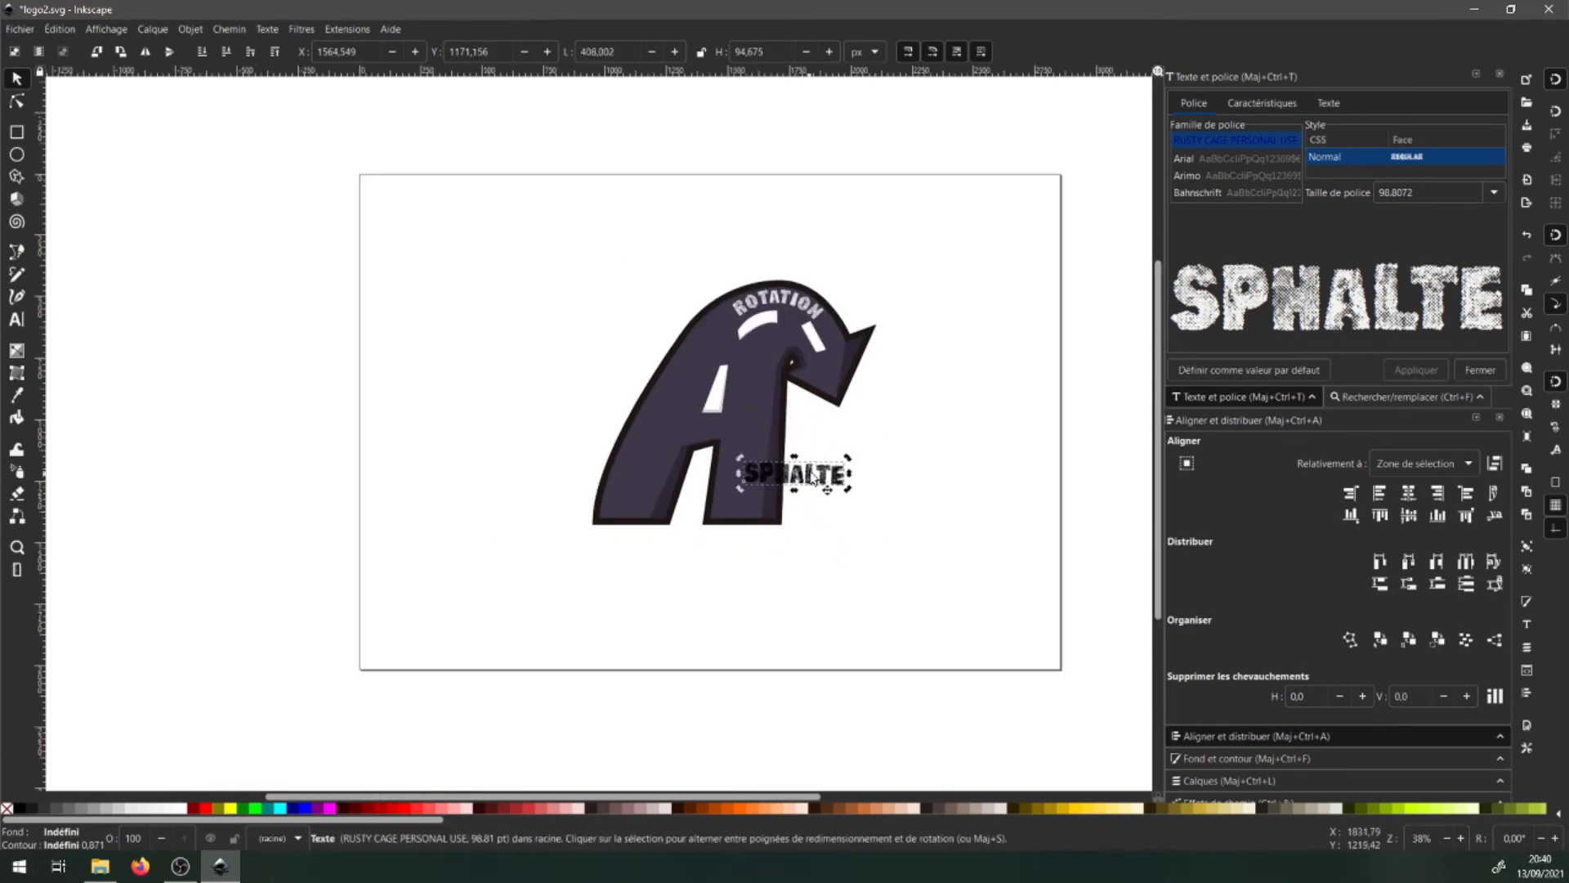
key("ctrl+z")
scroll(860, 515, "up", 2)
key("ctrl+z")
key("ctrl+z")
- Re-enter the SPHALTE text, then cycle through the rectangle, star and Bézier tools
double_click(879, 516)
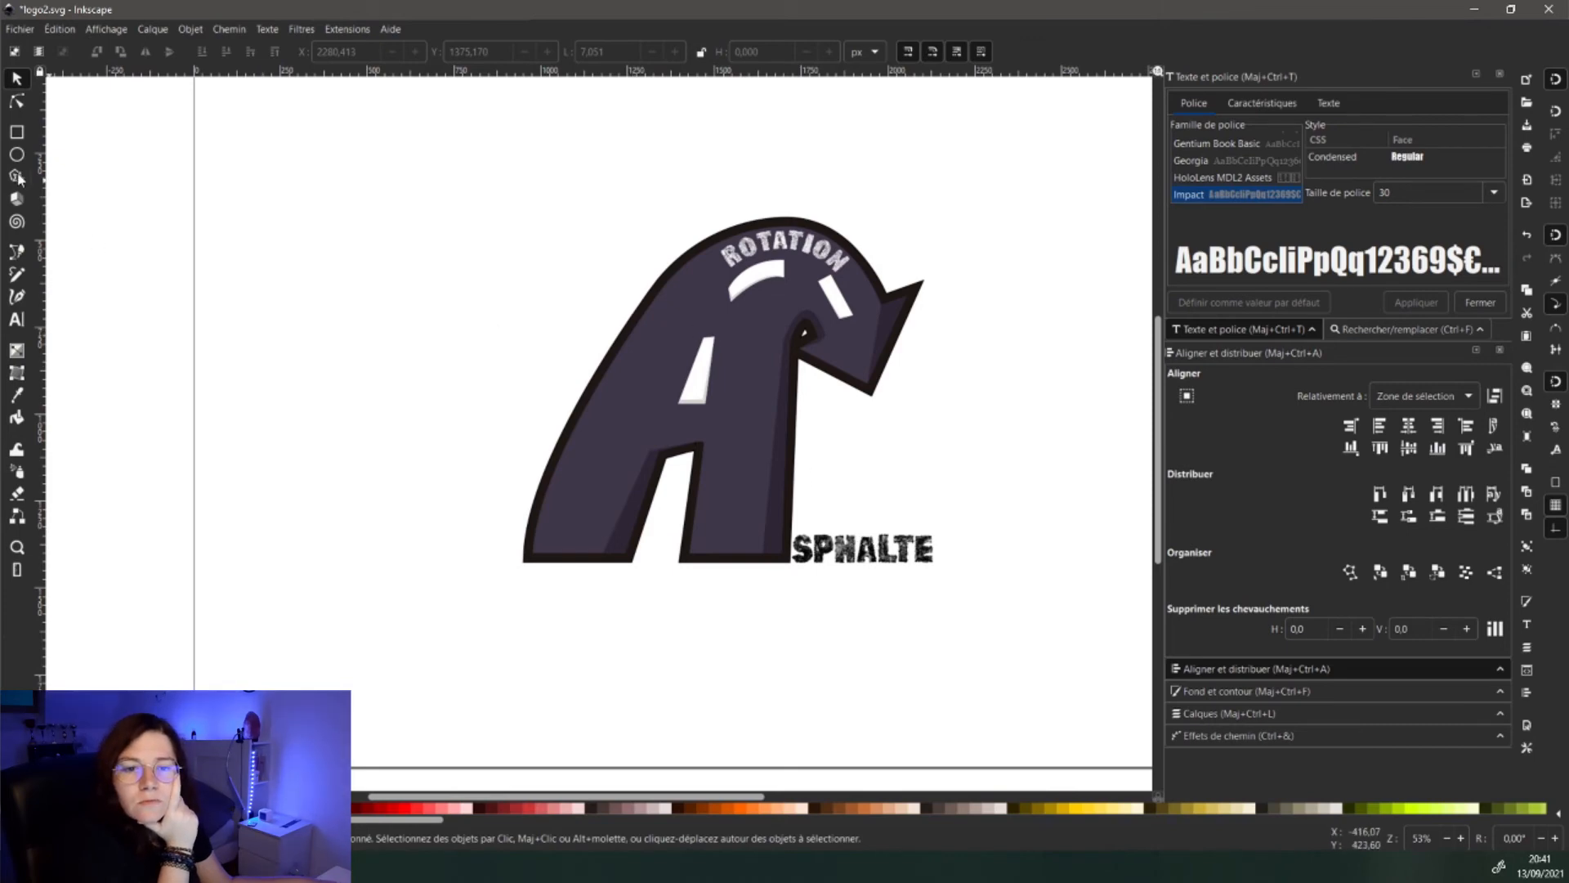
key("r")
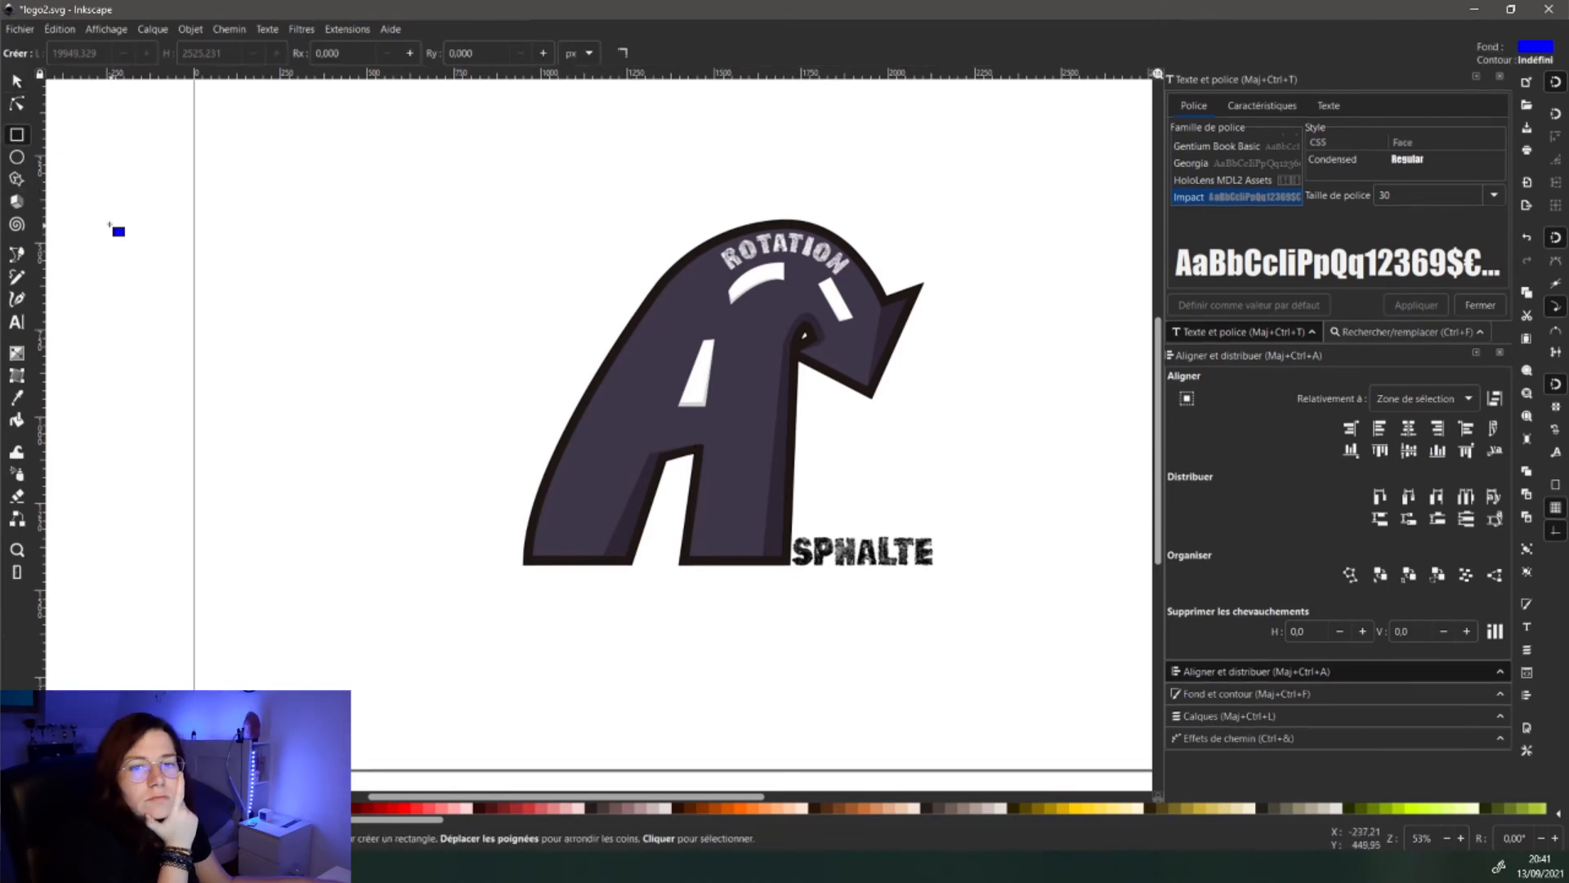
left_click(18, 181)
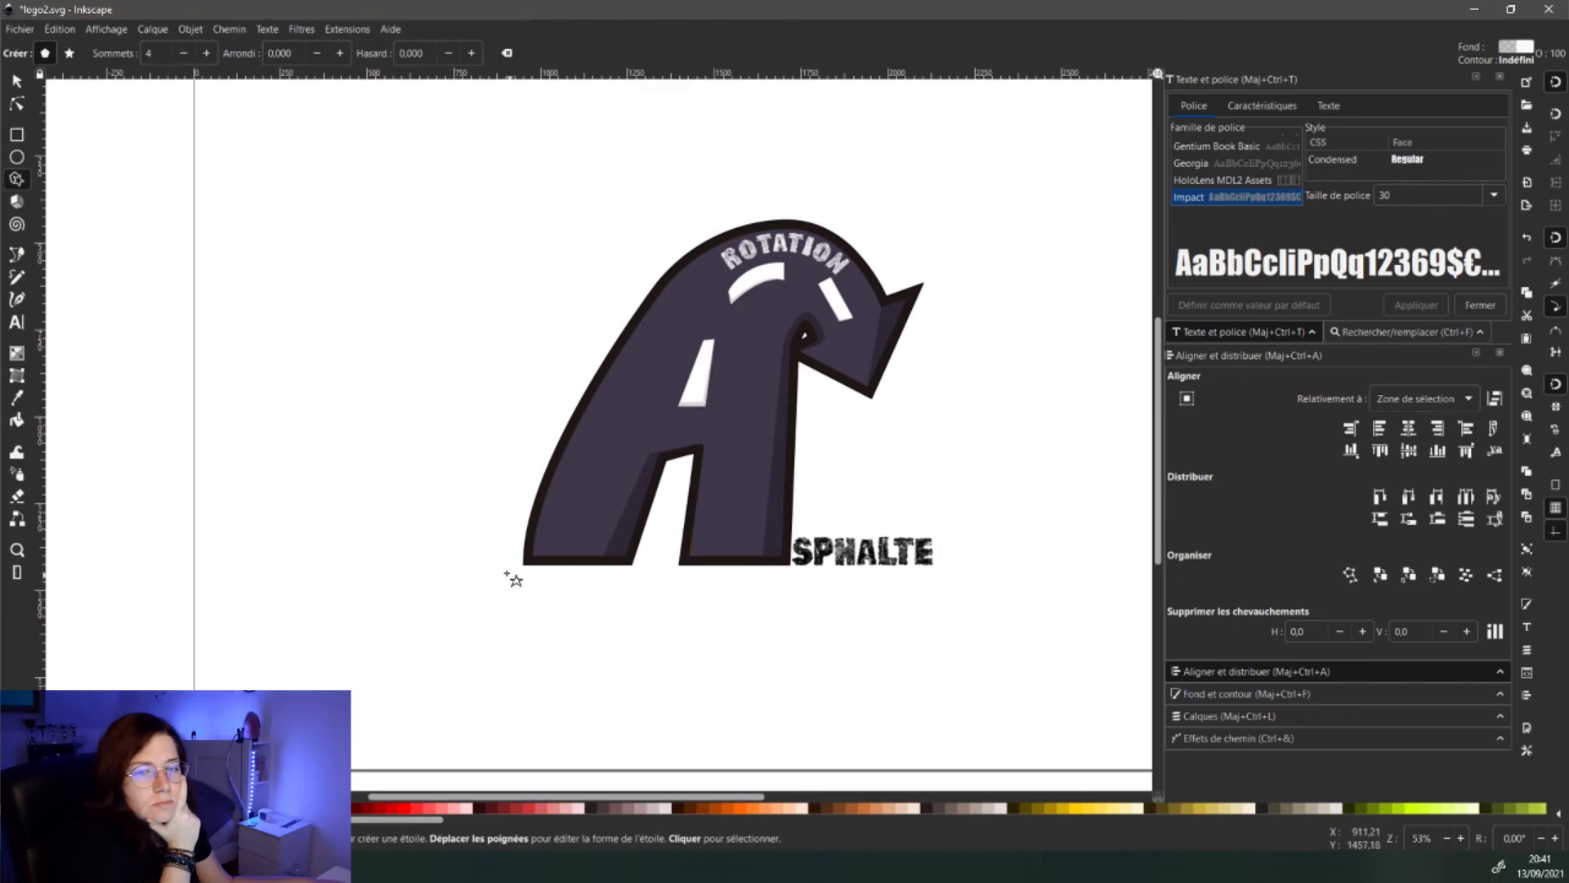
left_click(18, 256)
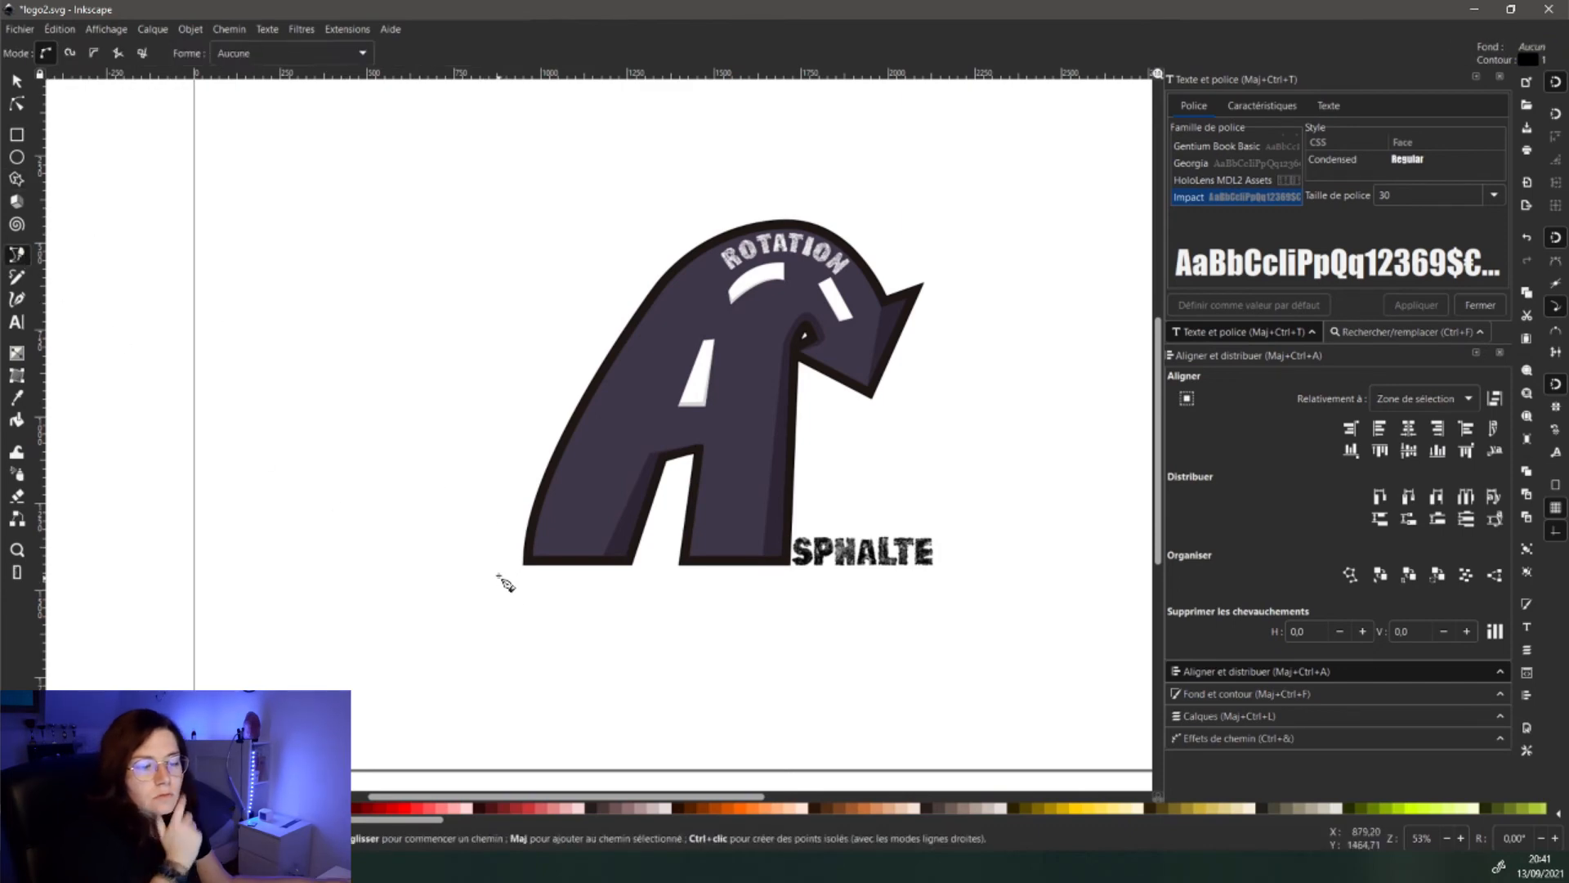
- Draw a closed path from below the A's left foot to below SPHALTE, curving over the logo
left_click(497, 573)
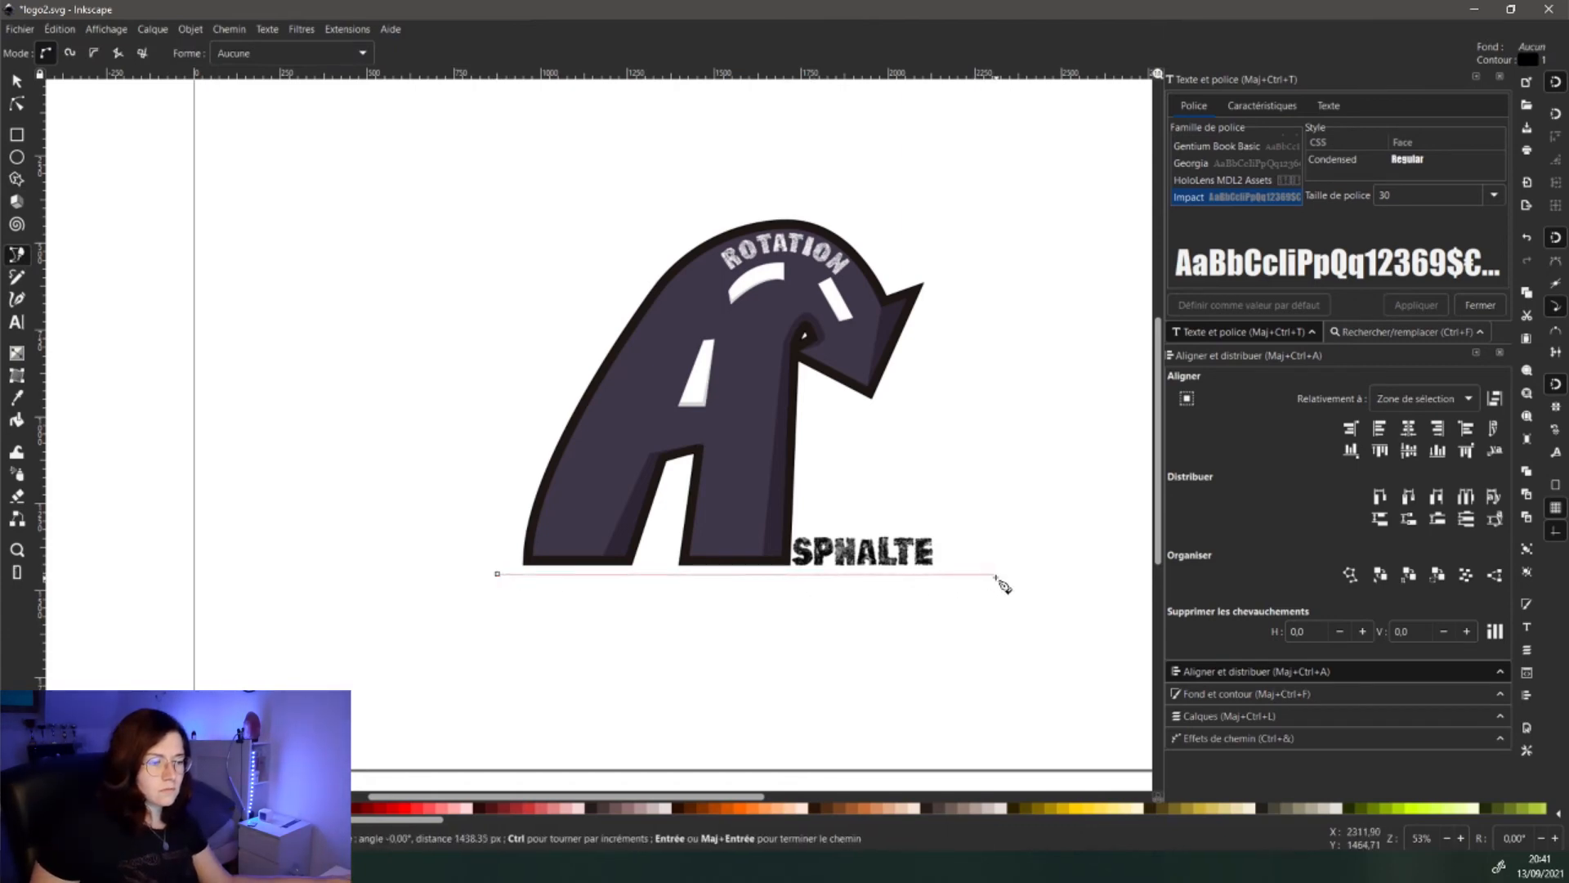
left_click(961, 575)
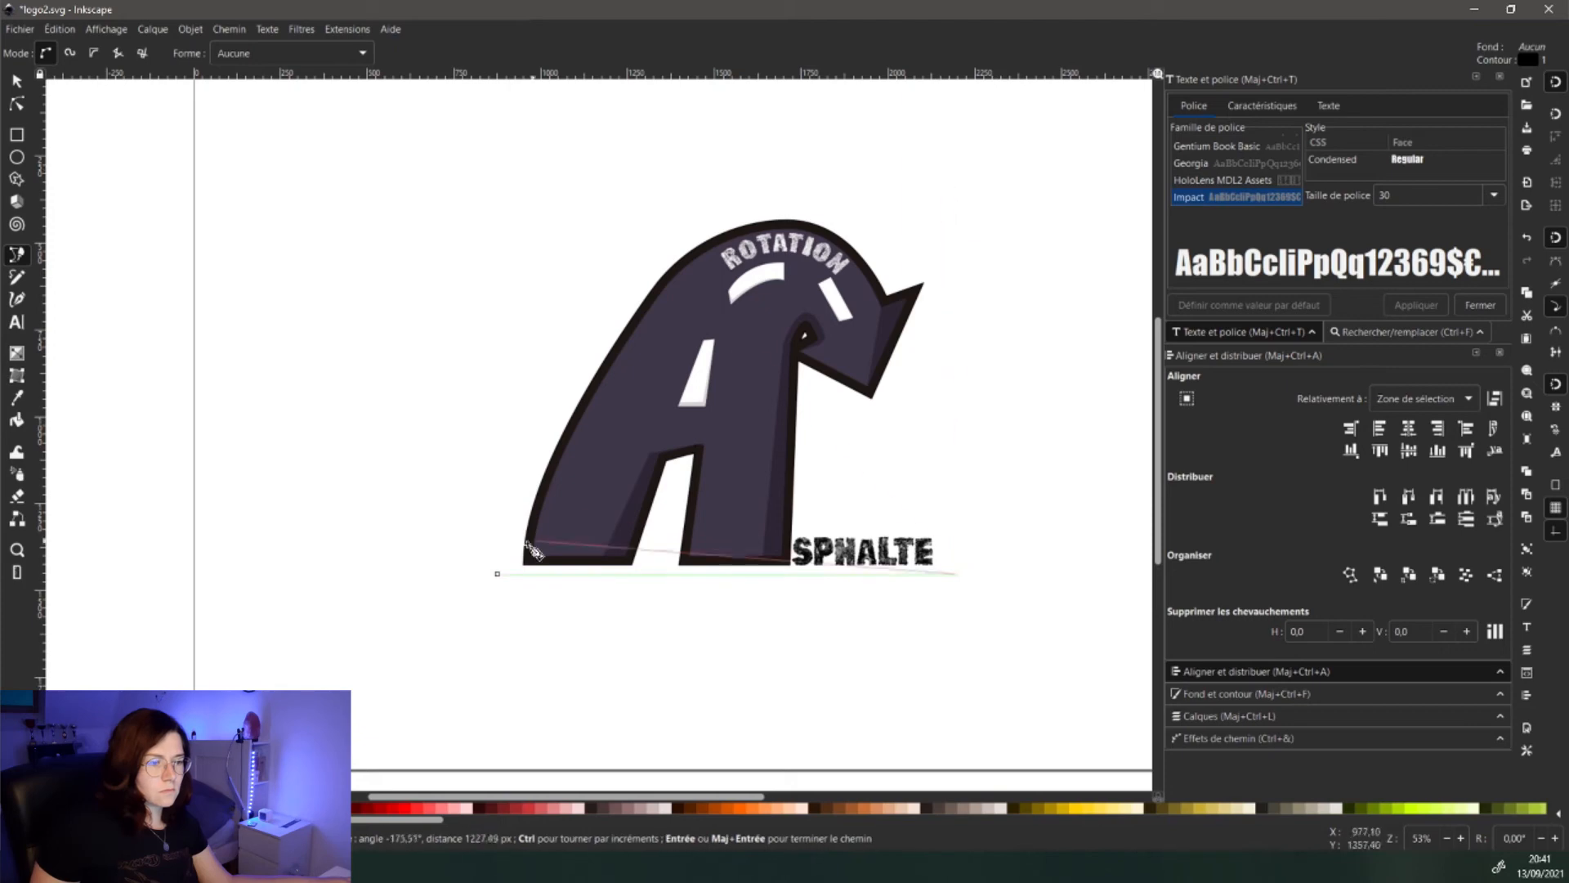
left_click_drag(499, 574, 507, 879)
scroll(461, 758, "down", 6)
scroll(484, 734, "up", 5)
left_click_drag(484, 734, 589, 550)
- Edit the arch's nodes, pulling the right side outward and raising the left side
key("n")
left_click_drag(466, 497, 741, 338)
left_click_drag(815, 758, 752, 606)
double_click(703, 597)
left_click_drag(572, 370, 497, 393)
scroll(500, 670, "up", 2)
scroll(473, 371, "down", 2)
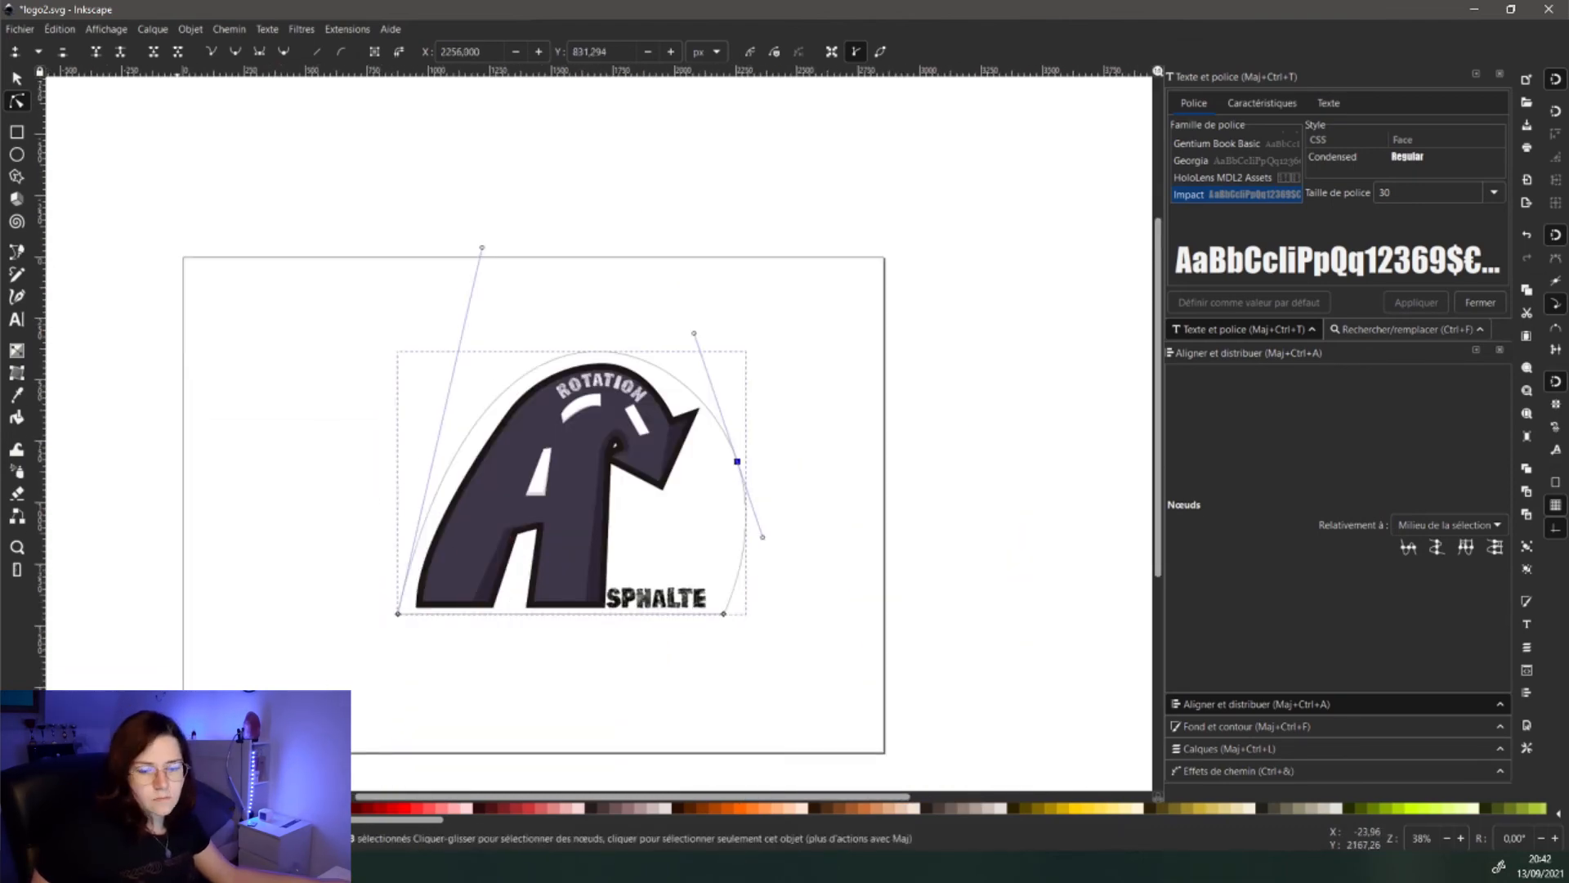
- Fill the arch grey and send it behind the logo
left_click(81, 807)
left_click(18, 79)
left_click(205, 53)
scroll(437, 612, "up", 2)
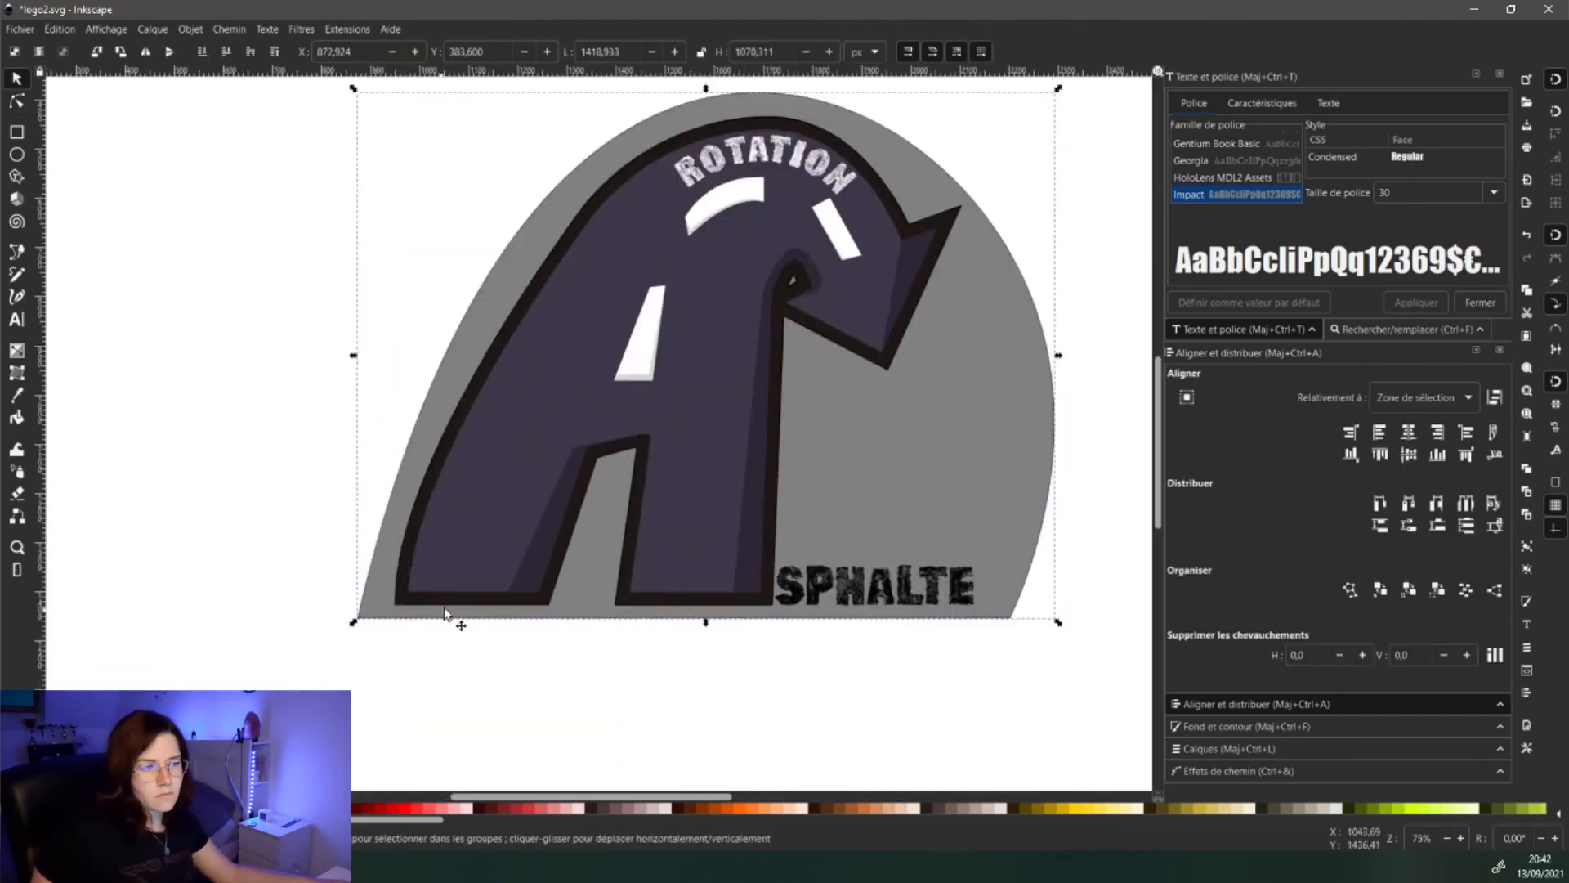
scroll(633, 508, "down", 1)
- Refine the arch's right side by nudging its node and handle inward
double_click(839, 466)
left_click(921, 371)
left_click_drag(957, 479, 933, 487)
left_click_drag(922, 371, 903, 372)
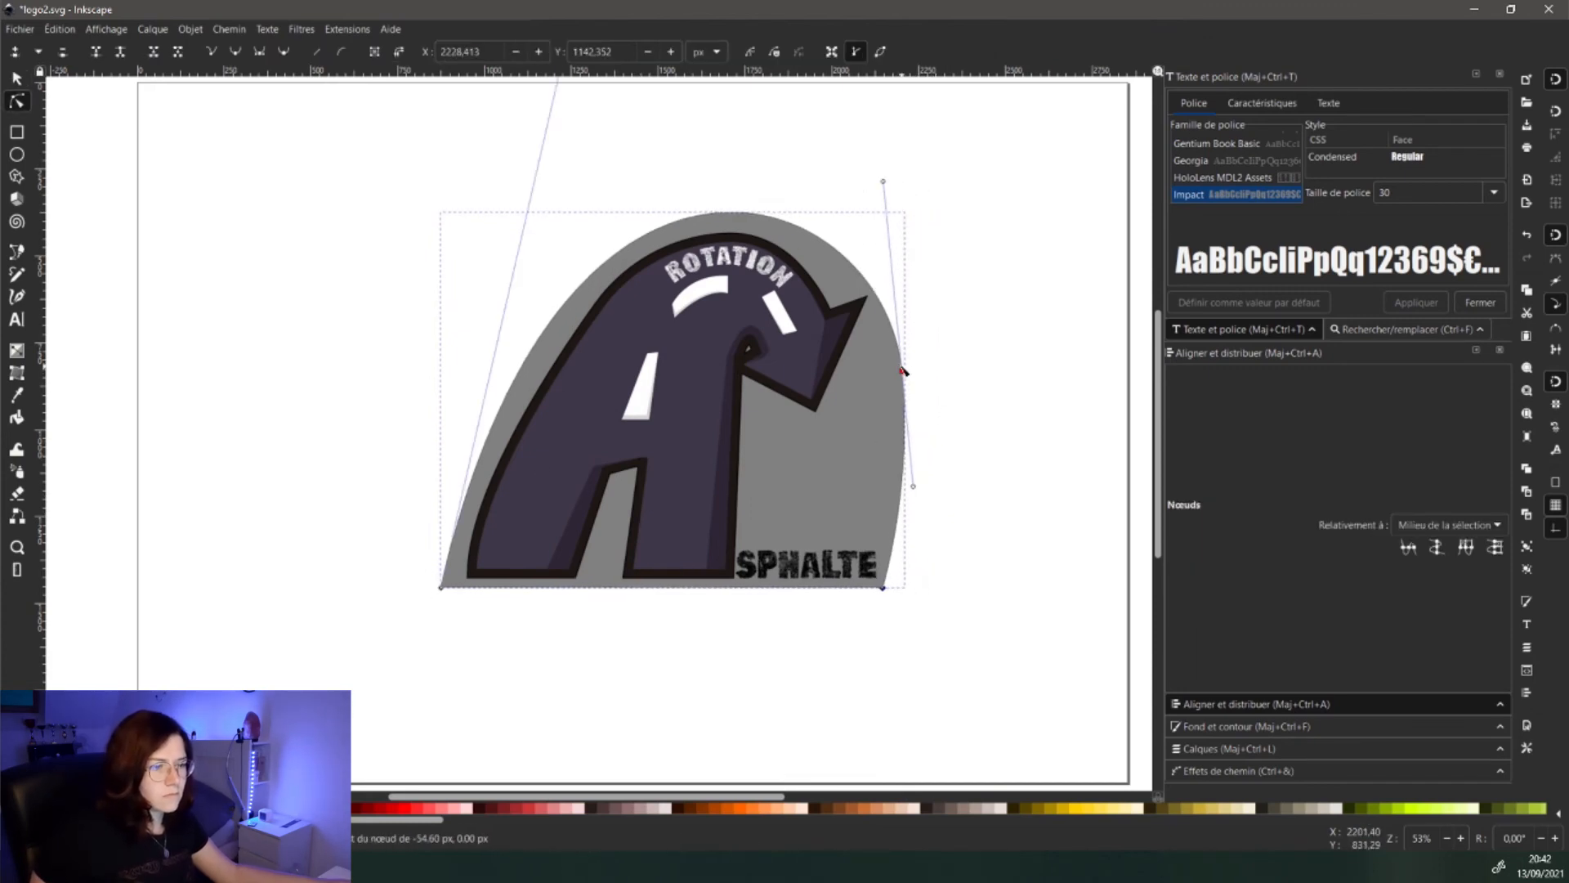
left_click(17, 79)
left_click(17, 102)
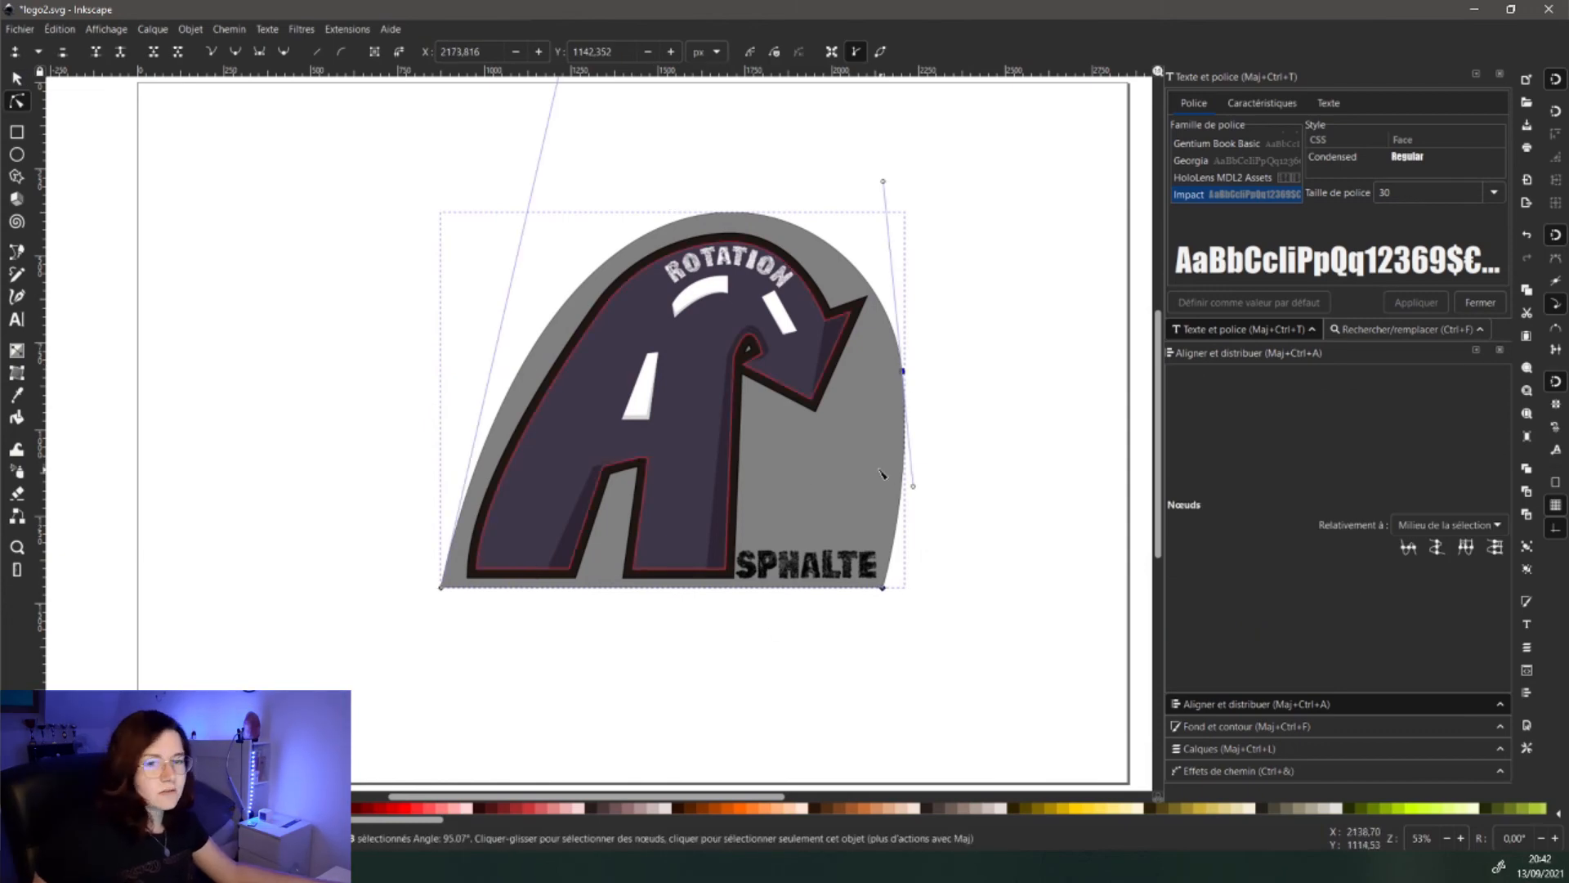
left_click(23, 81)
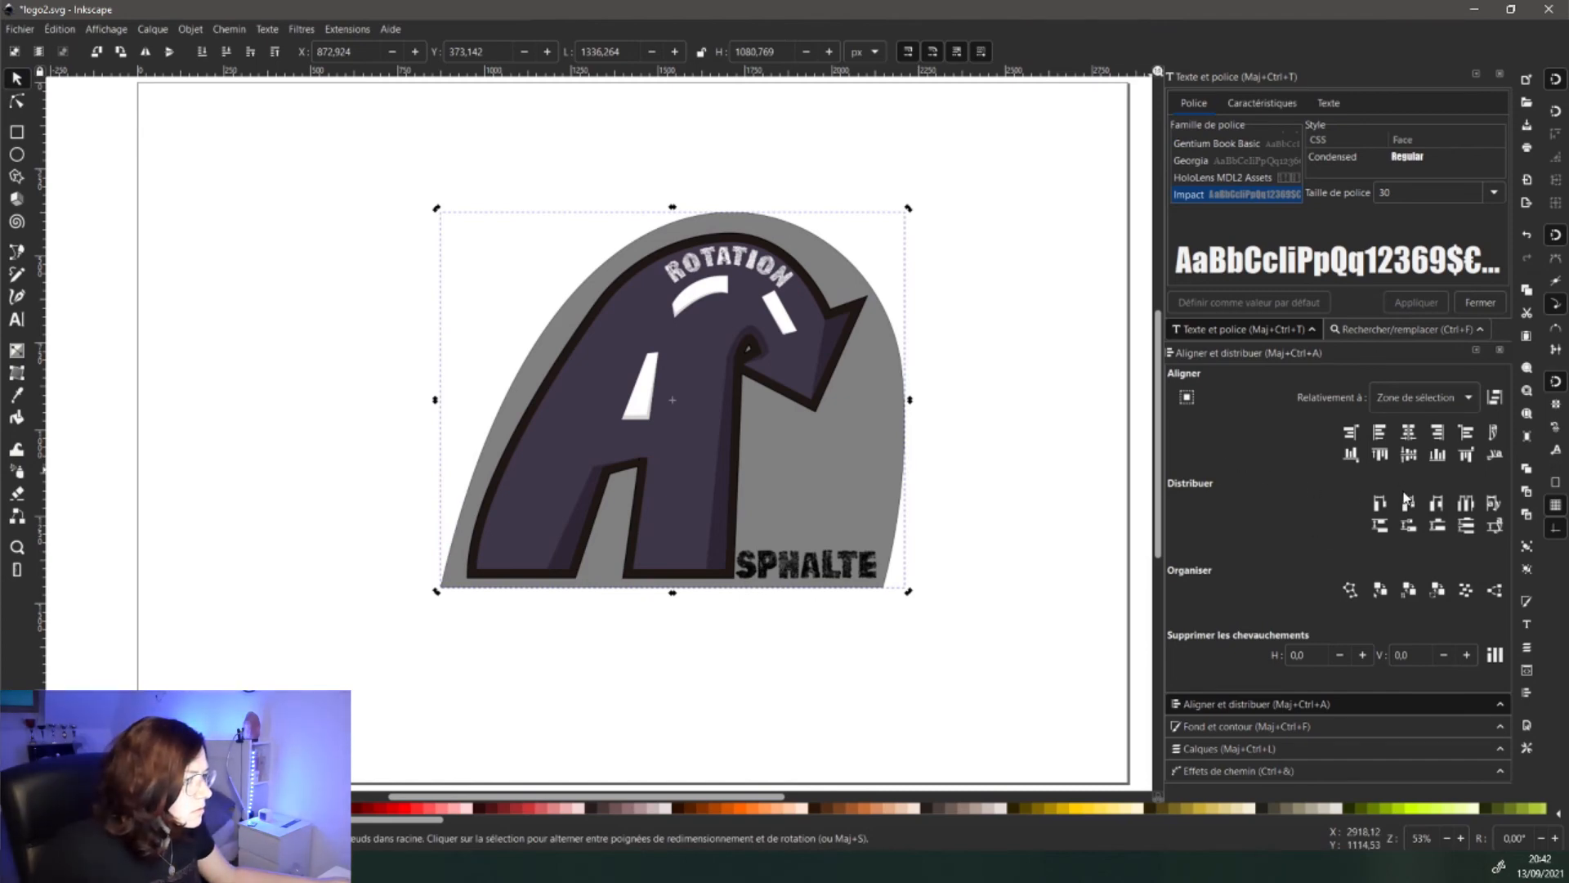
- Apply an Offset path effect to the grey shield shape
left_click(1274, 770)
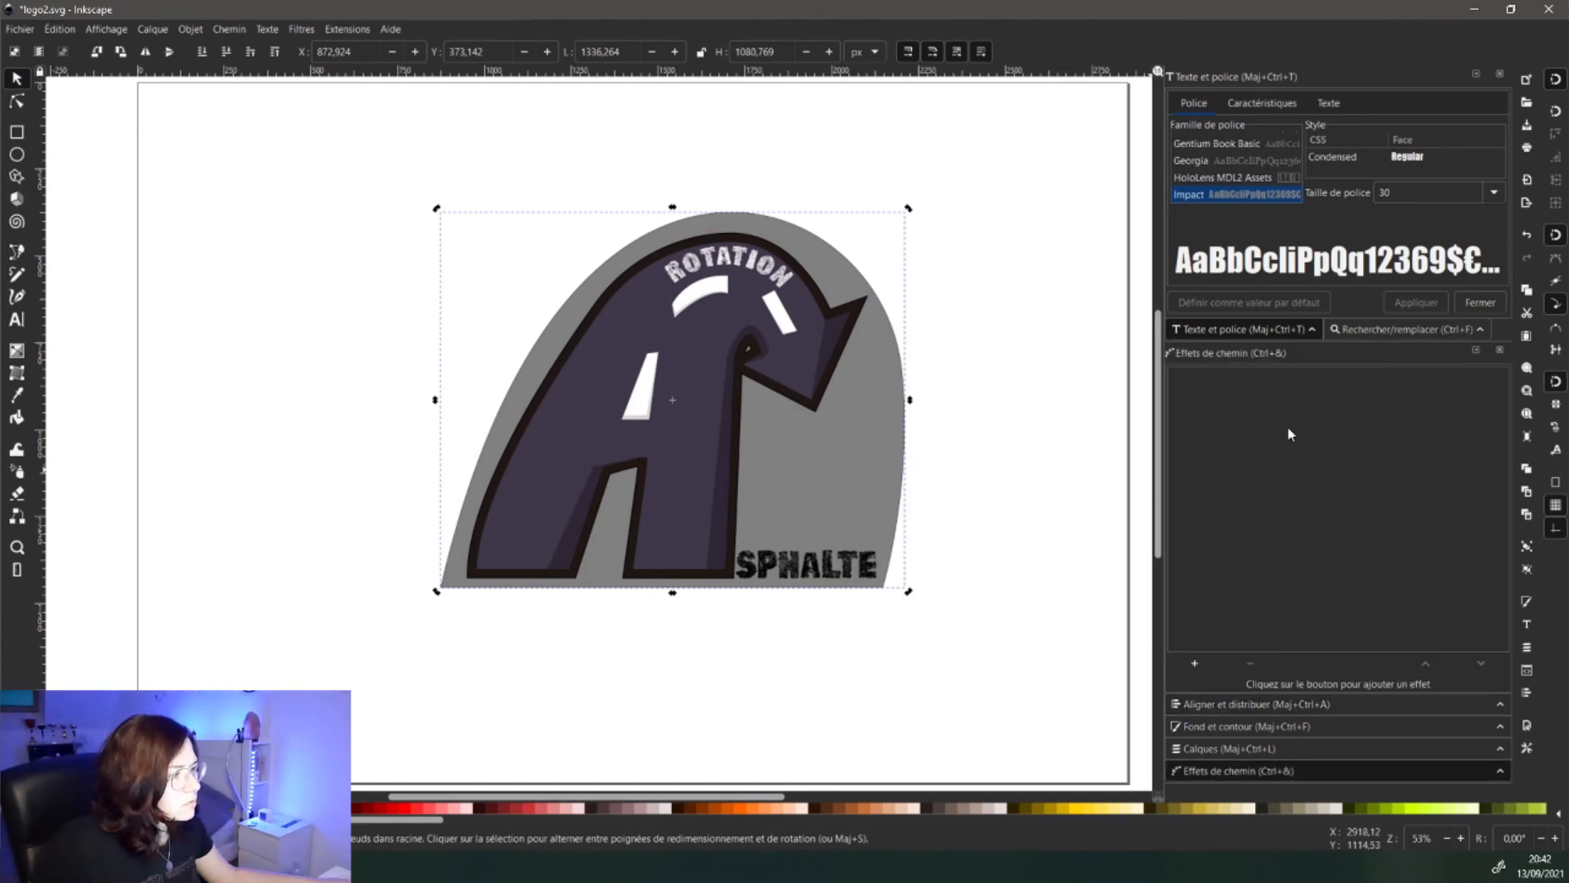
left_click(1194, 663)
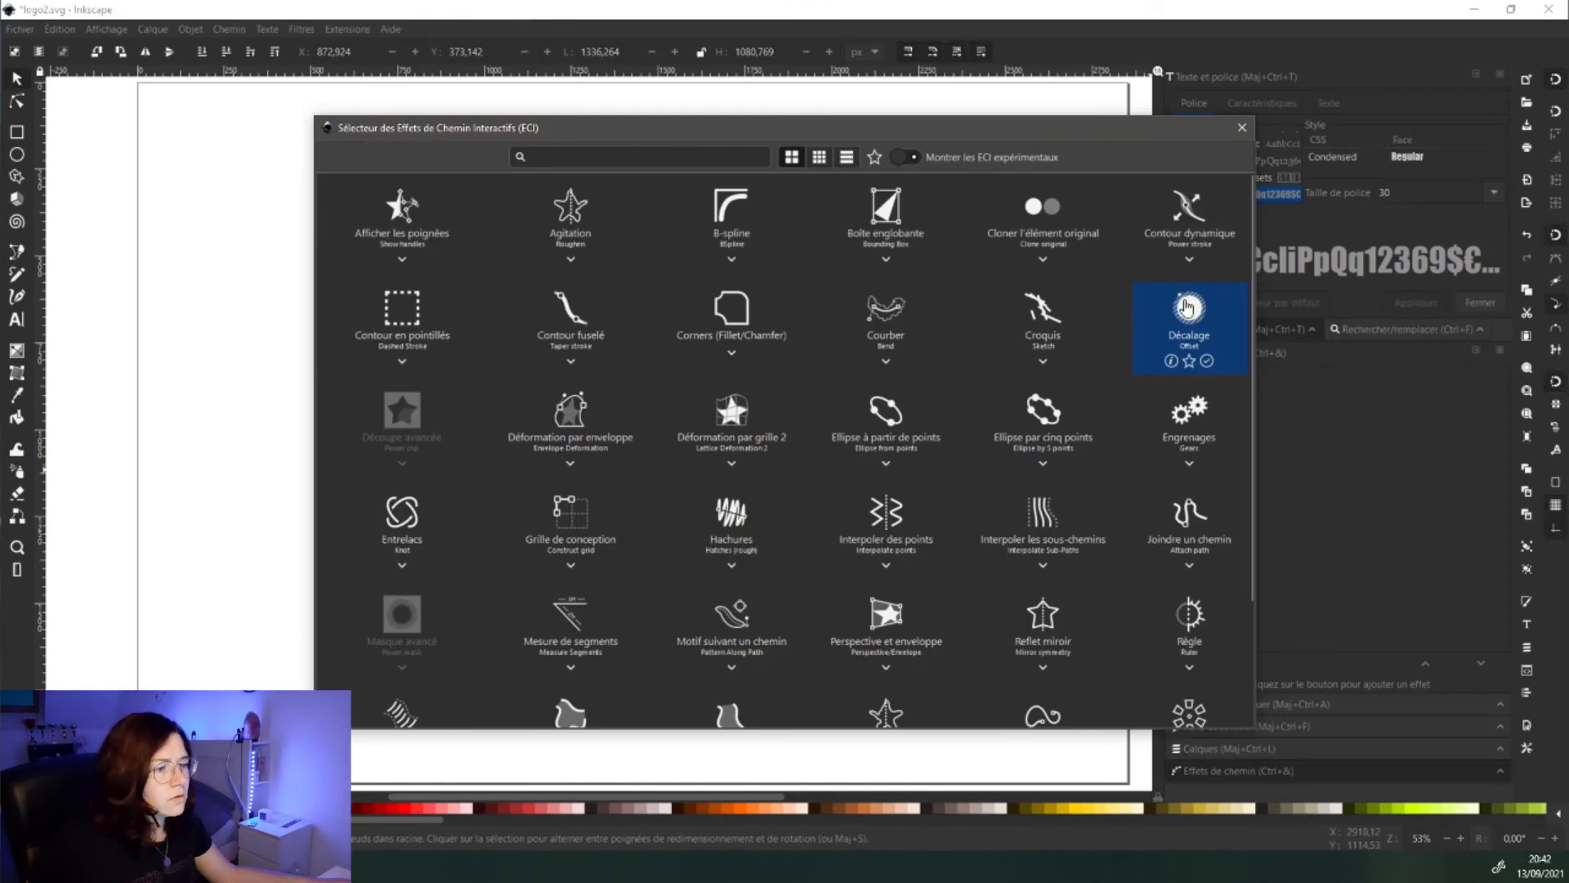
left_click(1187, 308)
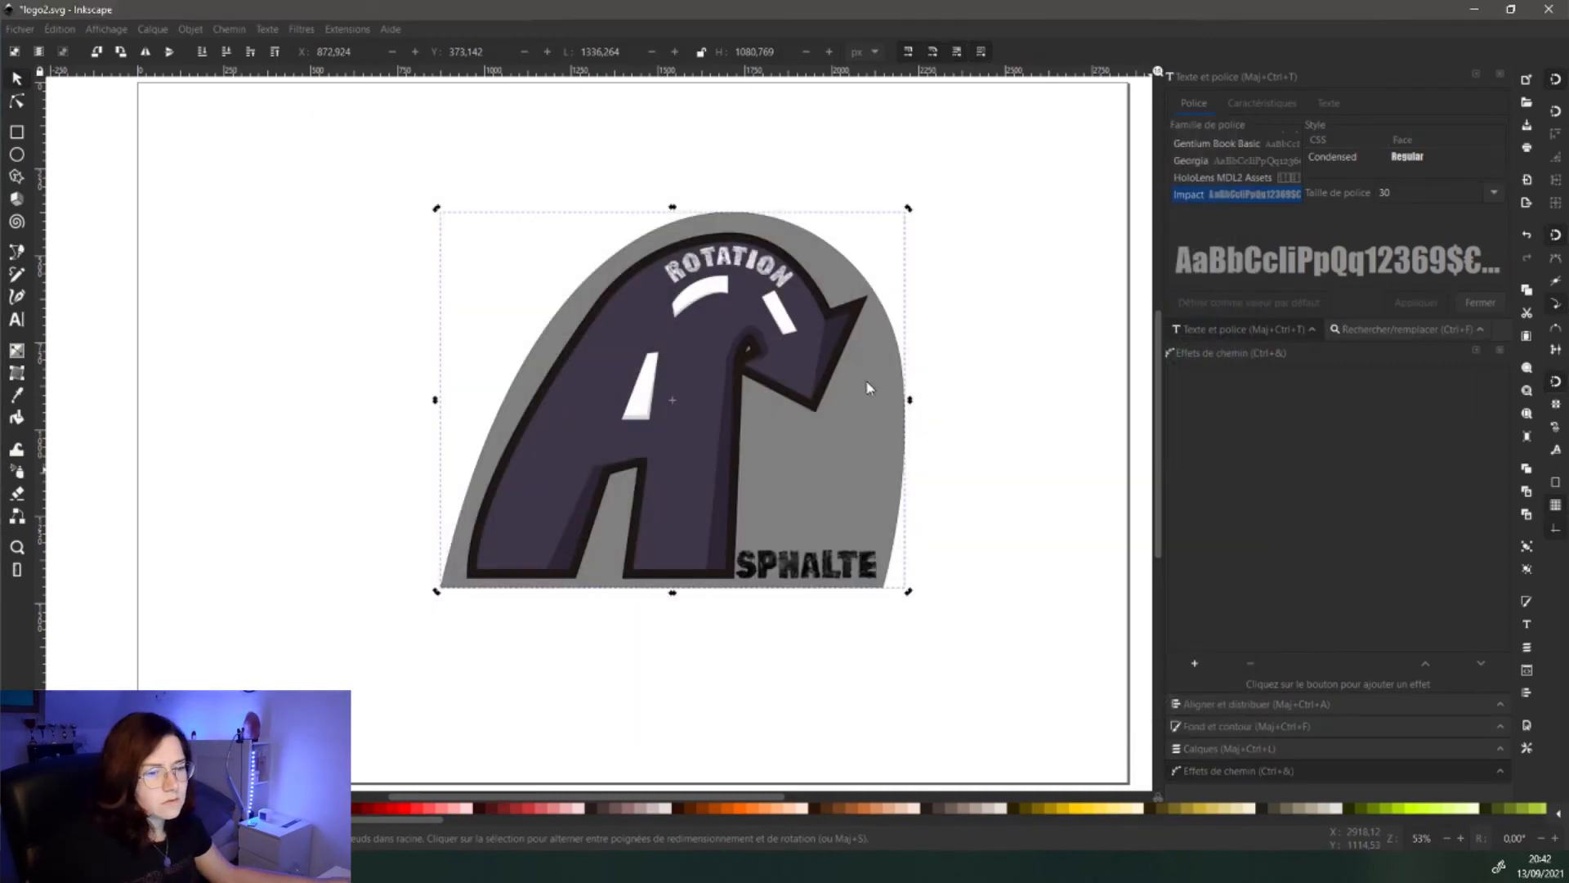
left_click(1344, 596)
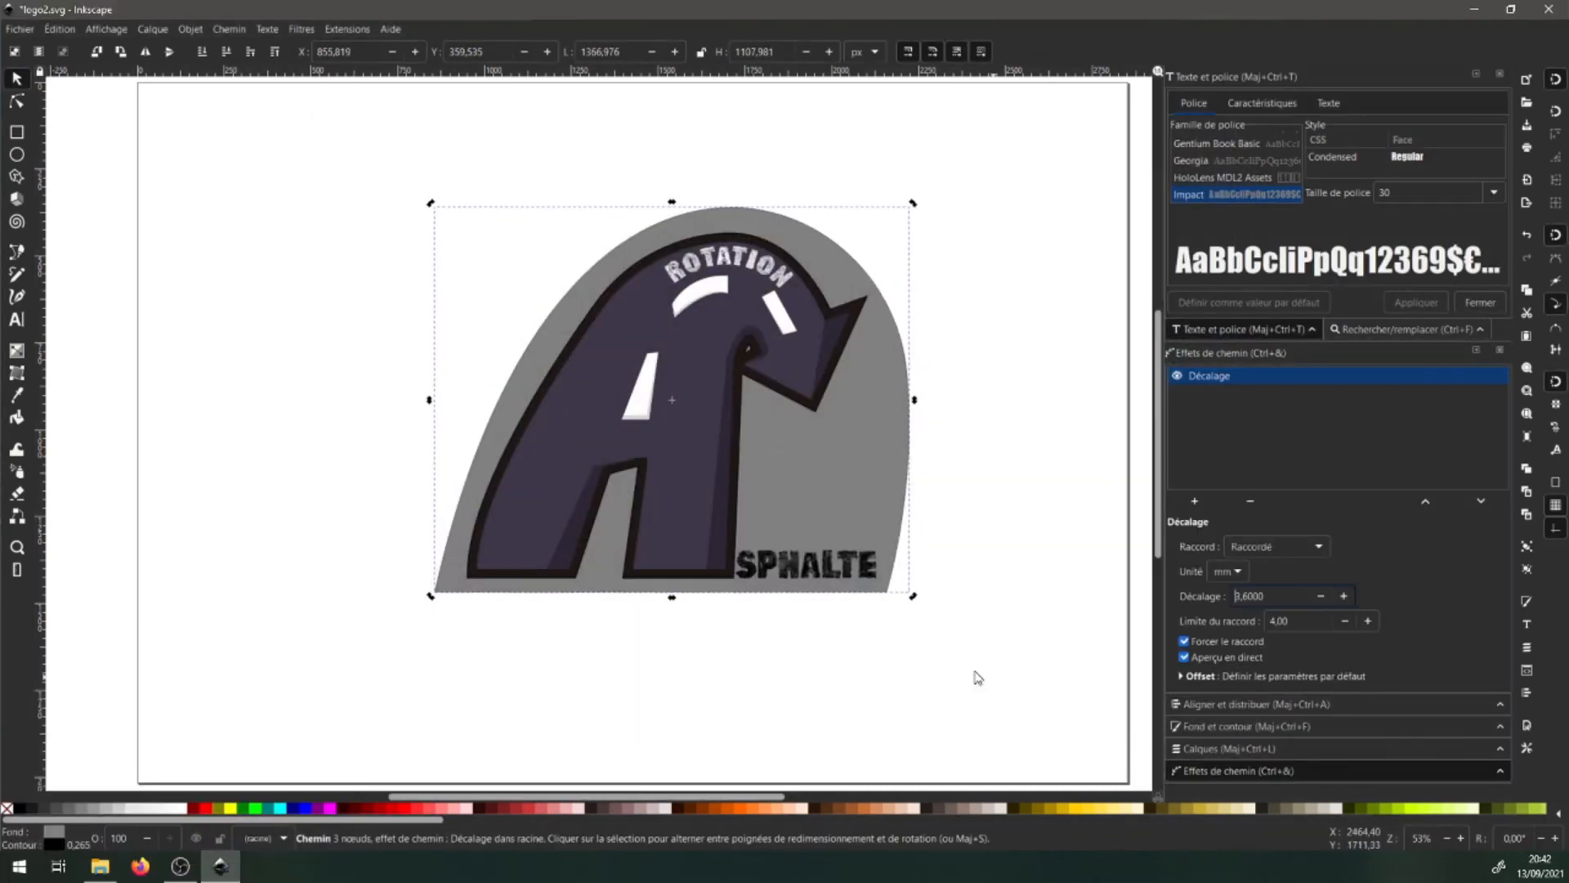
- Duplicate the shield, fill the copy black, send it to the back, offset 6.6 mm
left_click(977, 673)
key("ctrl+z")
left_click(892, 480)
key("ctrl+d")
left_click(21, 807)
key("End")
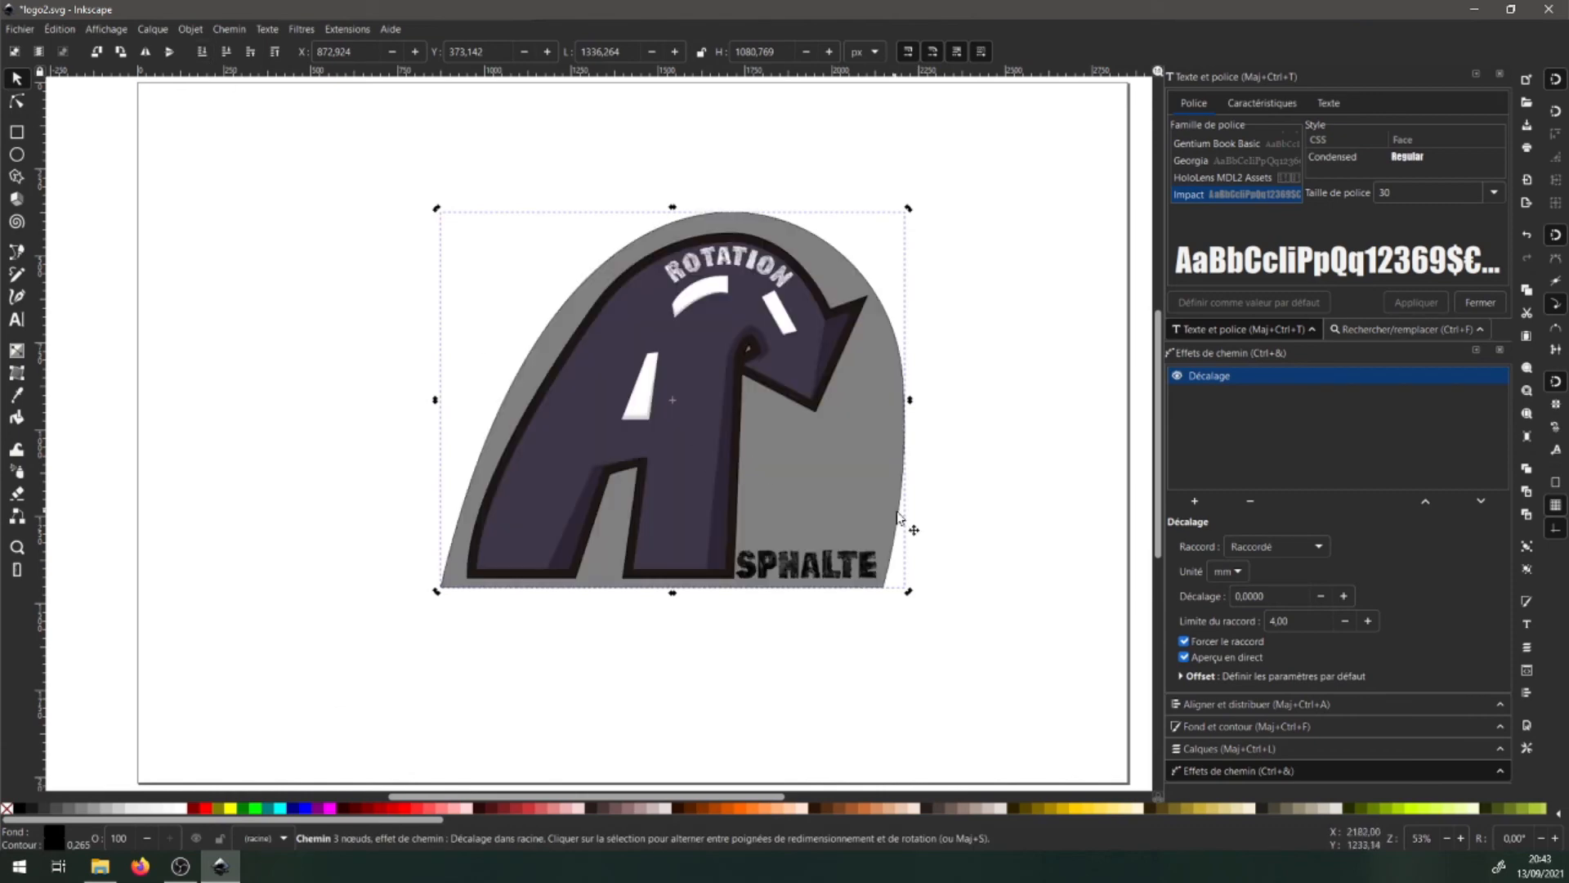
left_click(1343, 596)
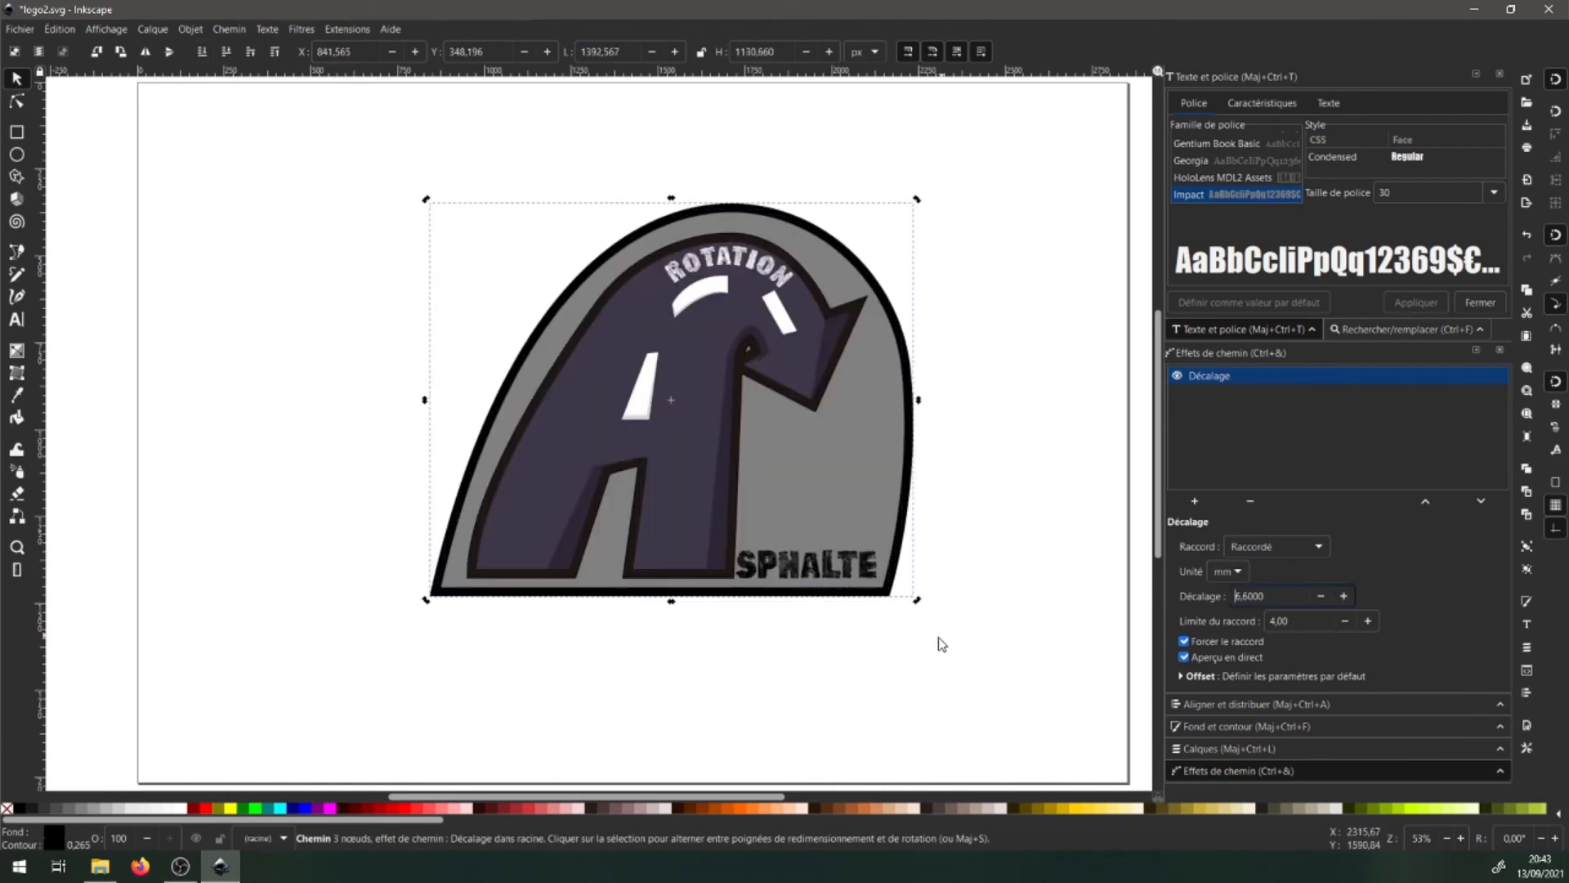
- Deselect and zoom out to view the whole outlined badge
key("space")
left_click(173, 342)
scroll(639, 342, "down", 1)
key("space")
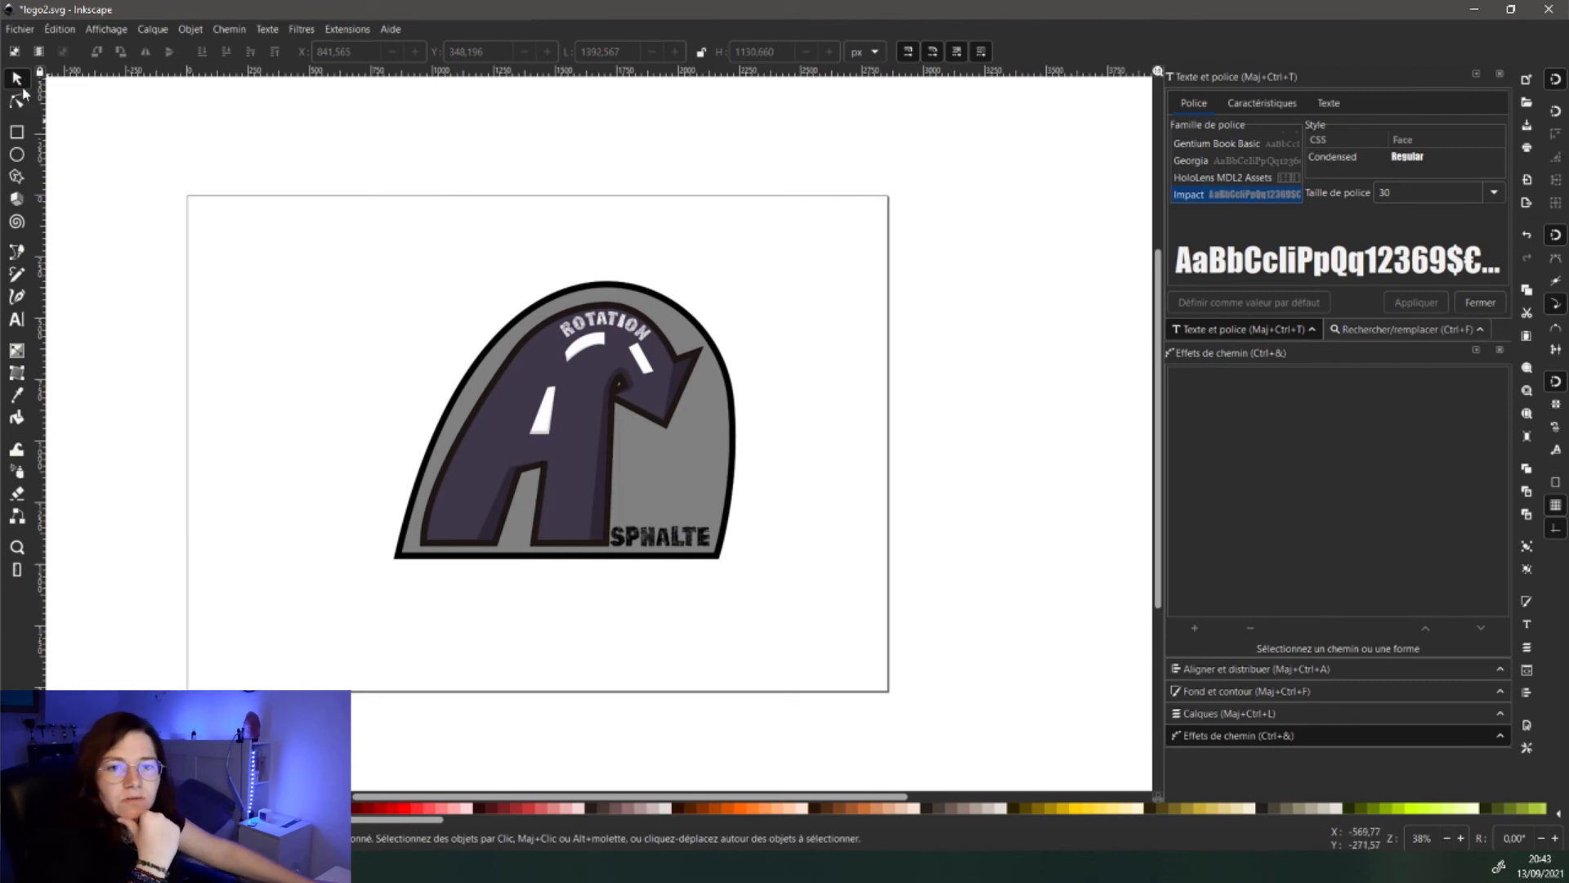
- Switch the A's fill to the Cercles entassés pattern in Fill and Stroke
left_click(667, 463)
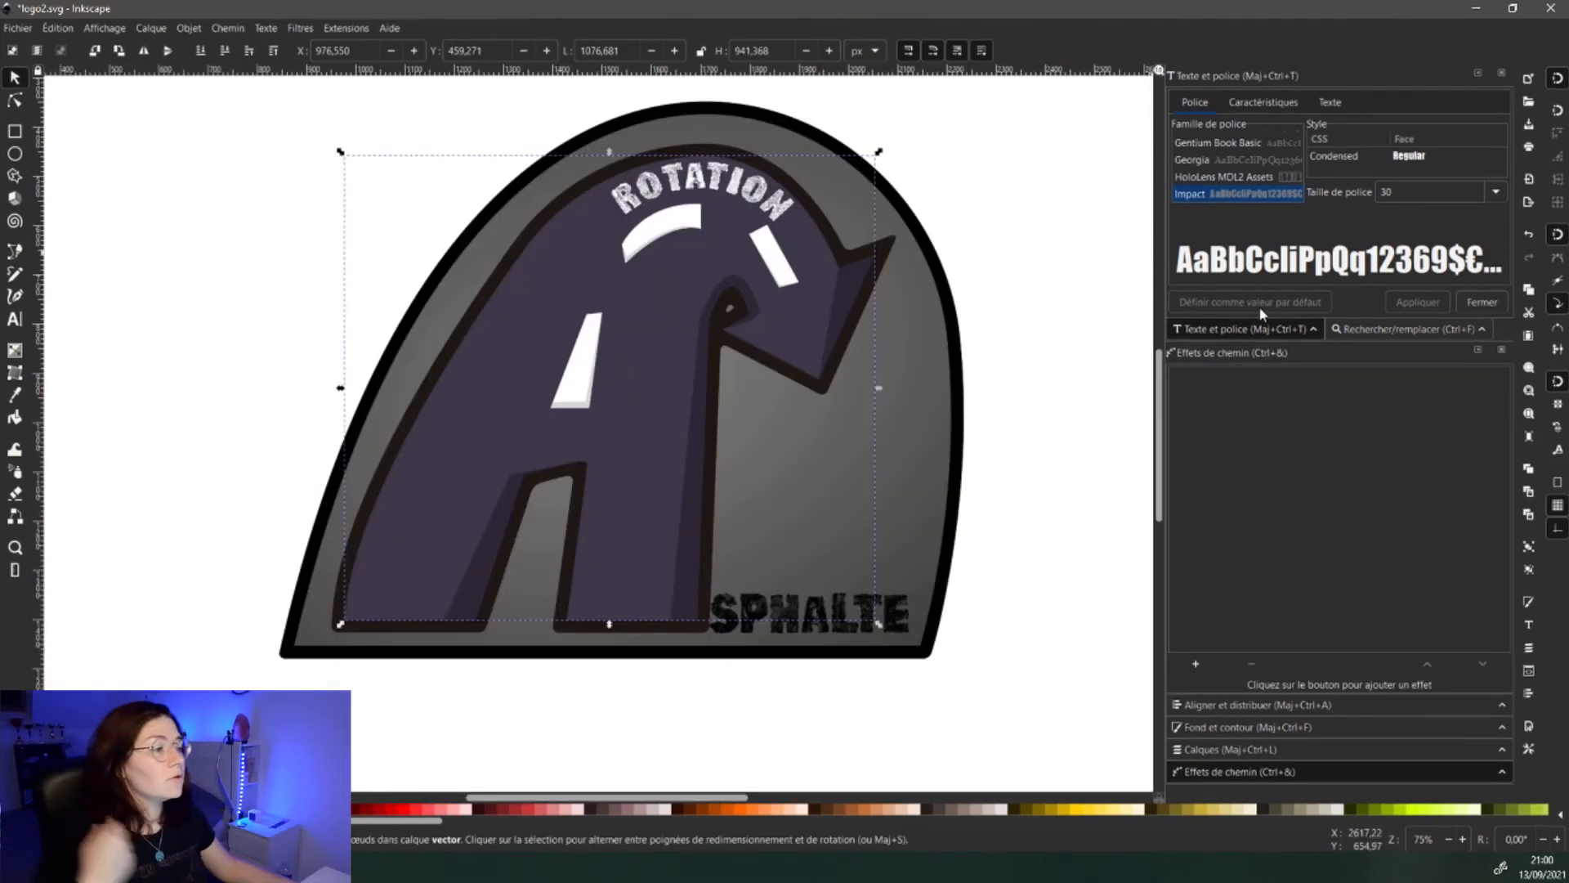
left_click(1229, 726)
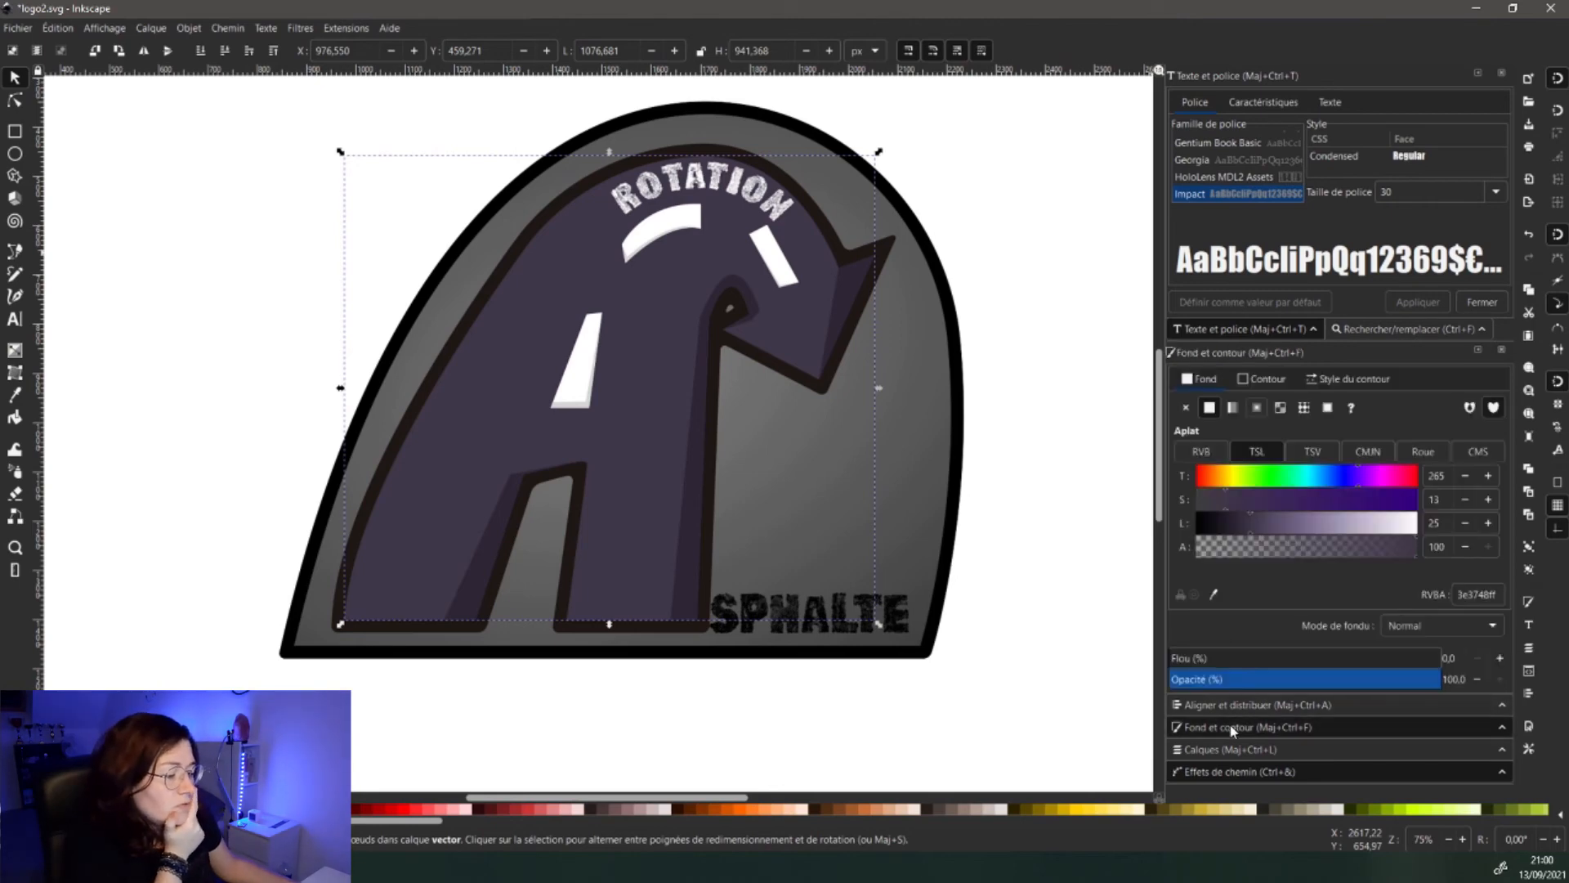
left_click(1208, 377)
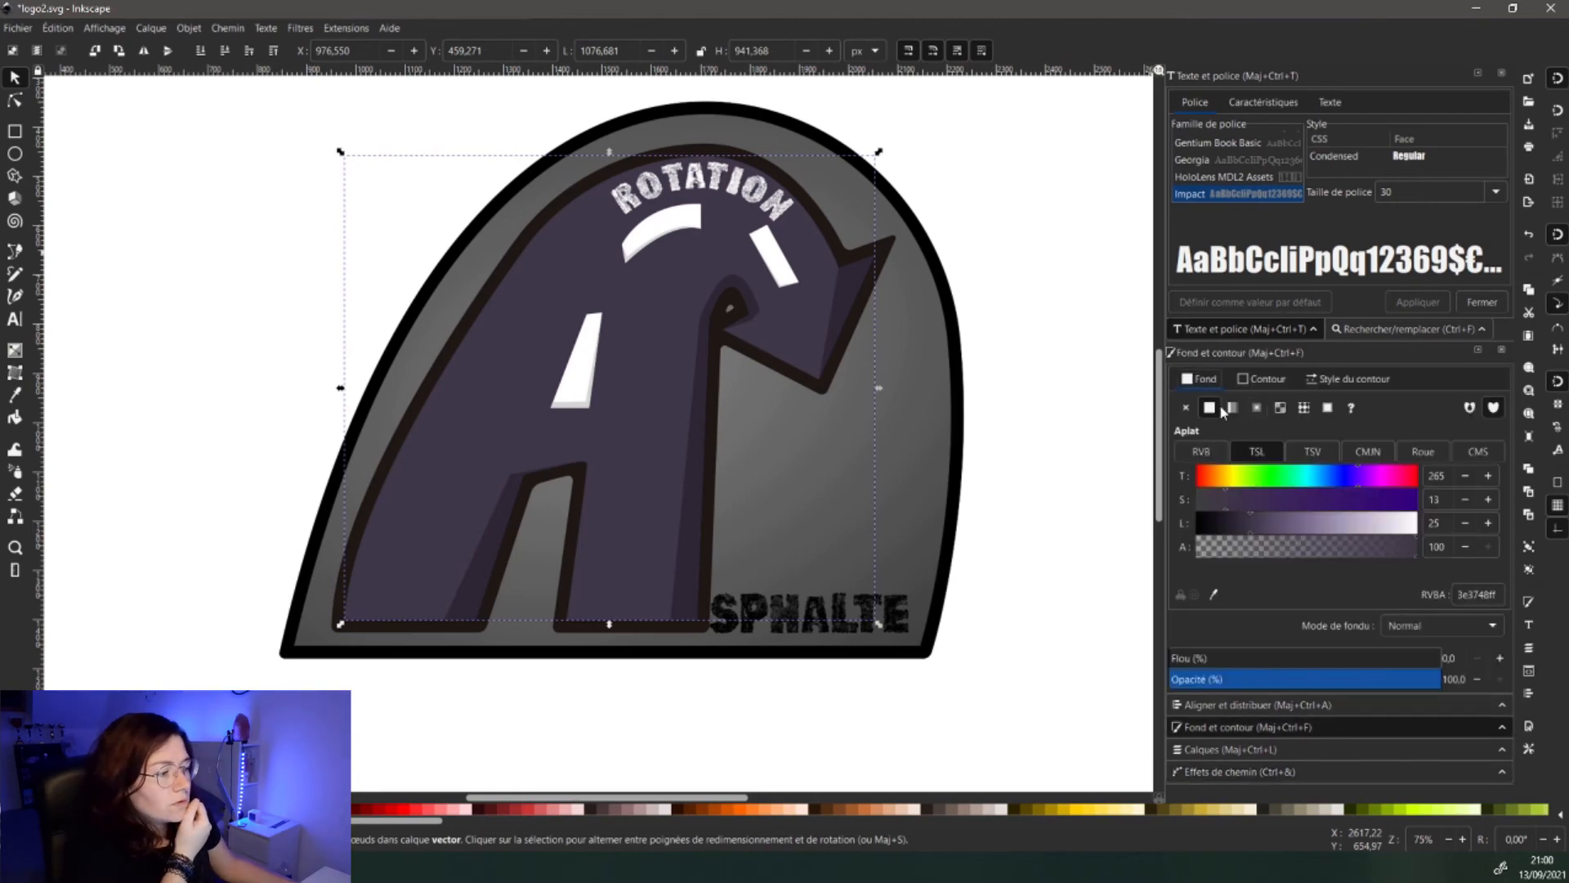
left_click(1306, 409)
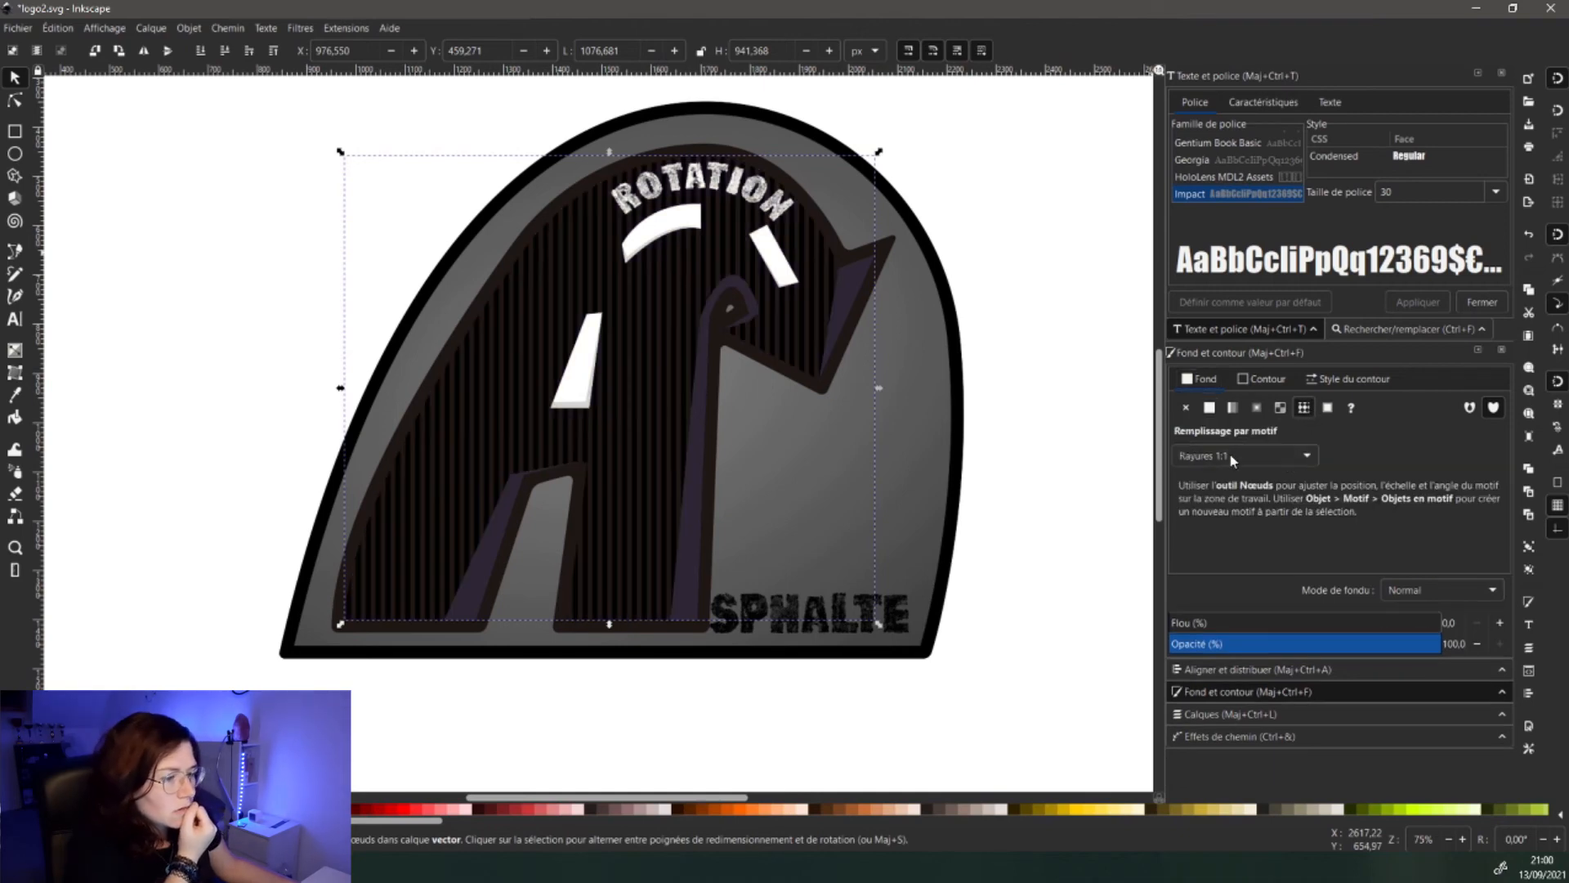
left_click(1300, 454)
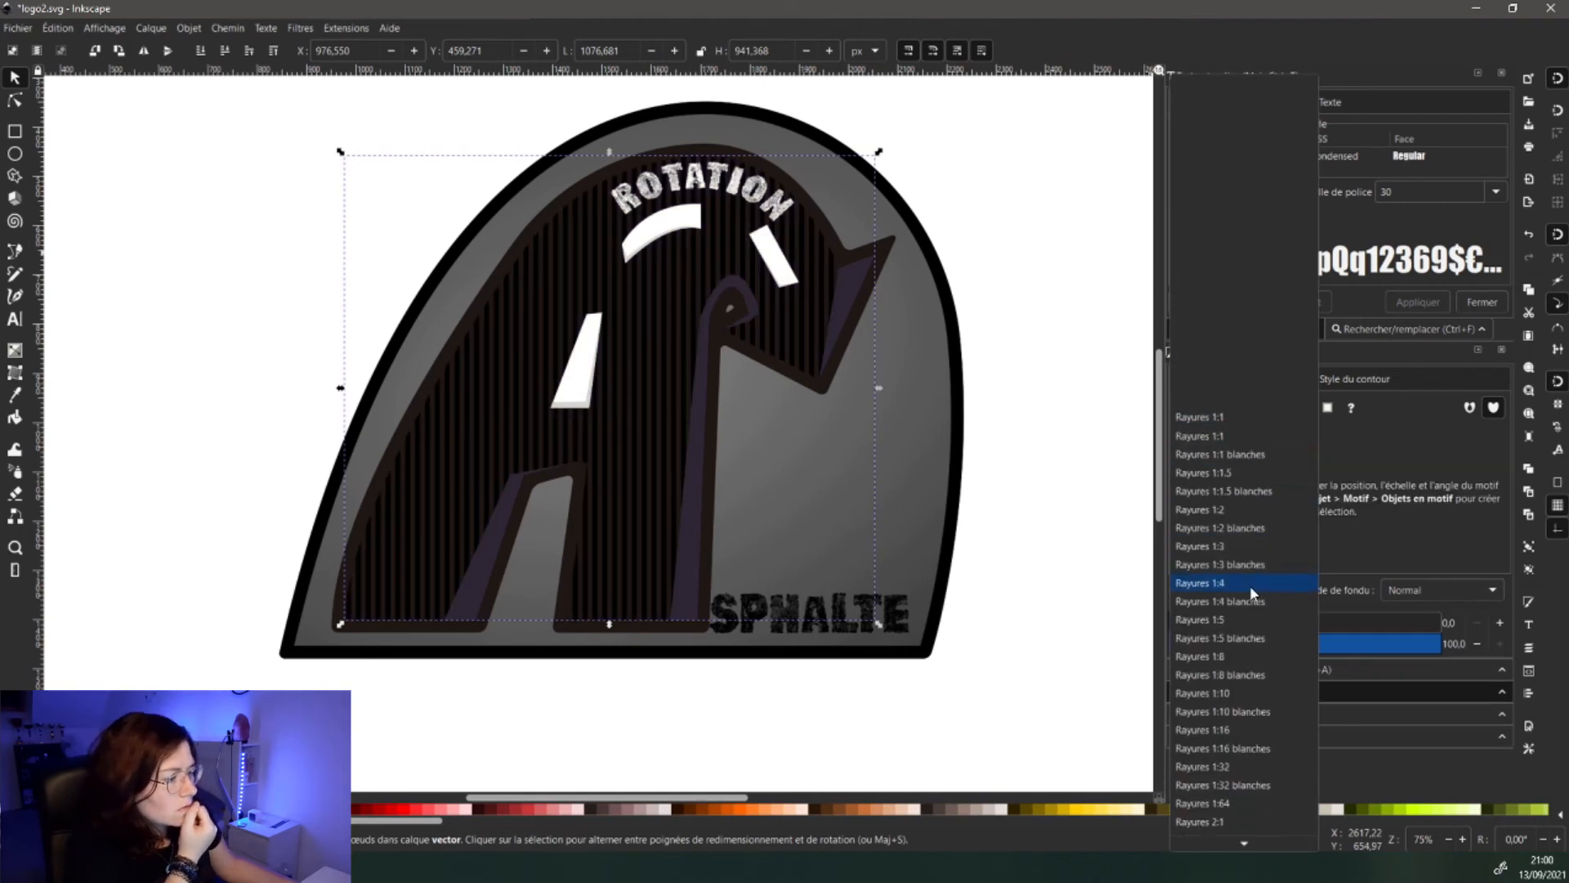
scroll(1244, 611, "down", 2)
scroll(1249, 645, "down", 4)
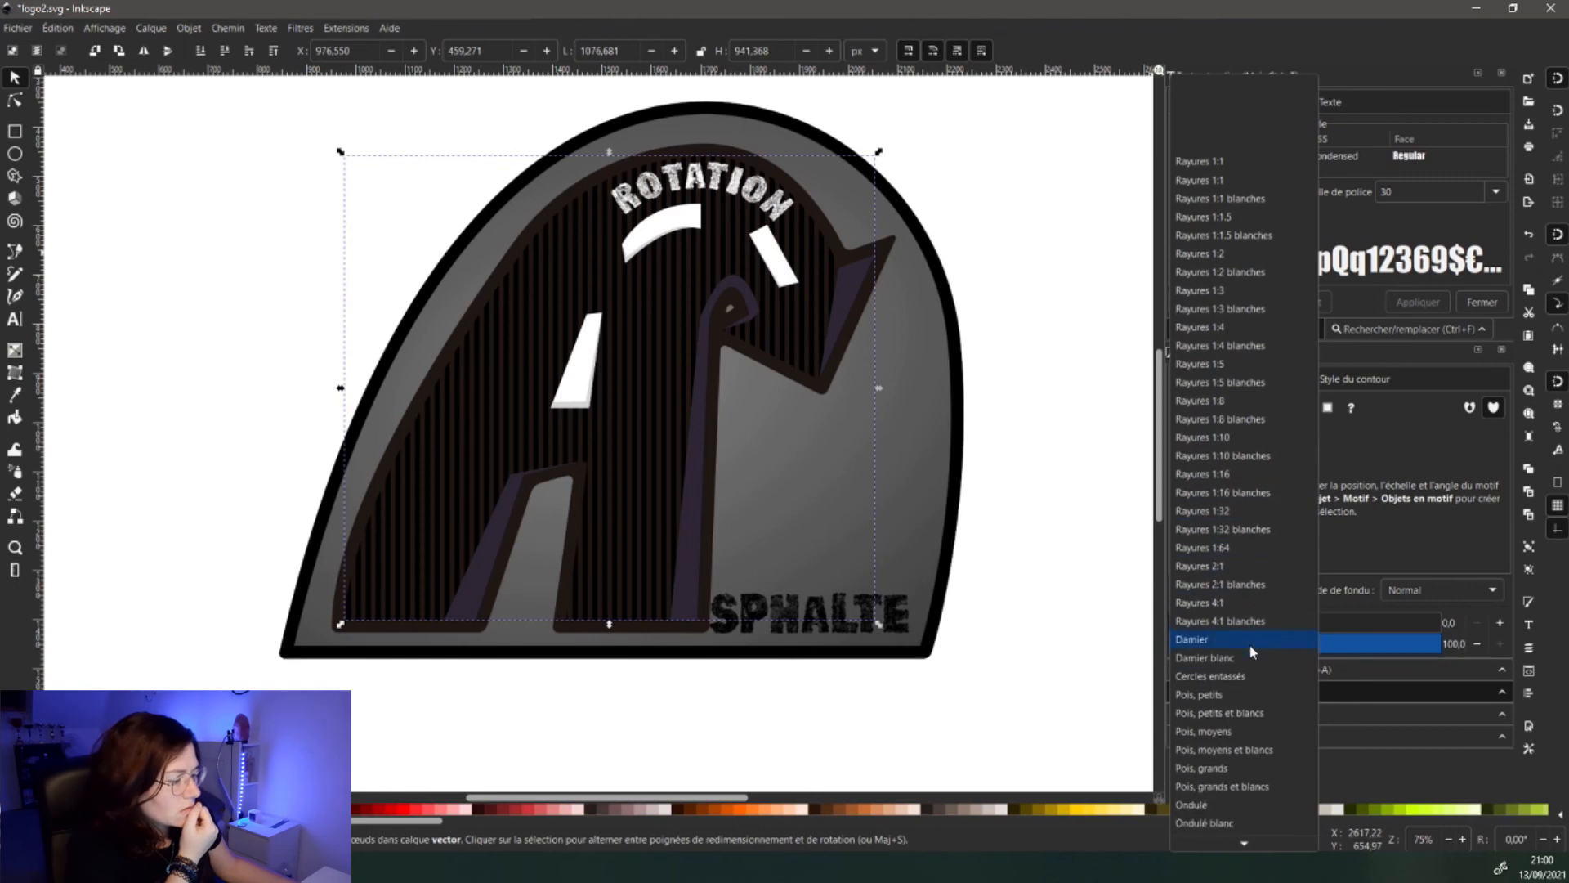
left_click(1204, 602)
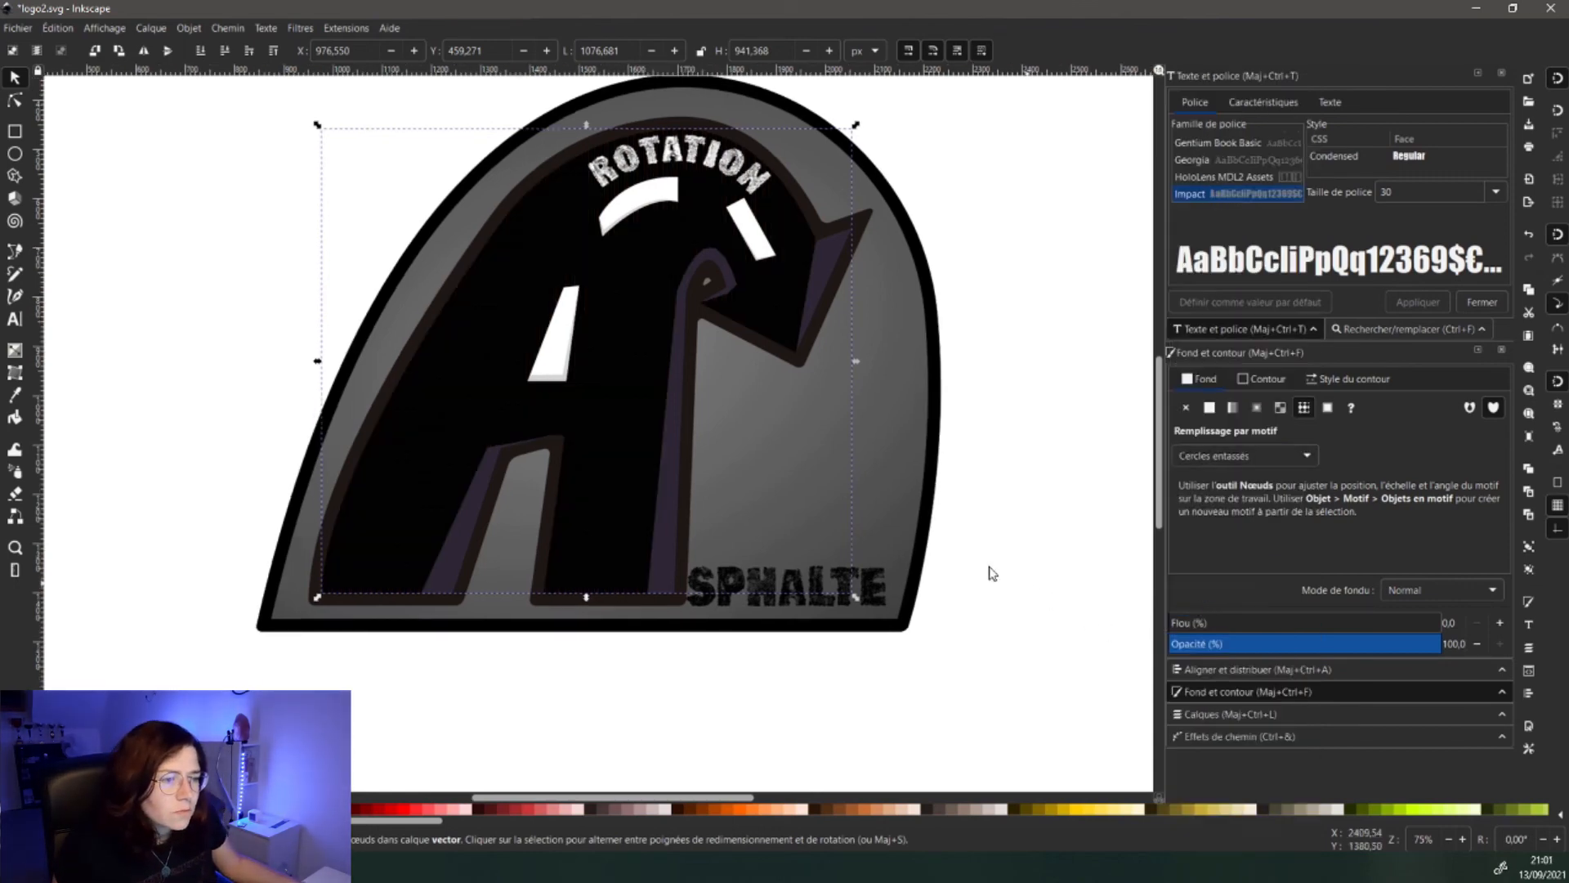
- Group the A's three dark shading shapes and give them a linear gradient across them
left_click(487, 542)
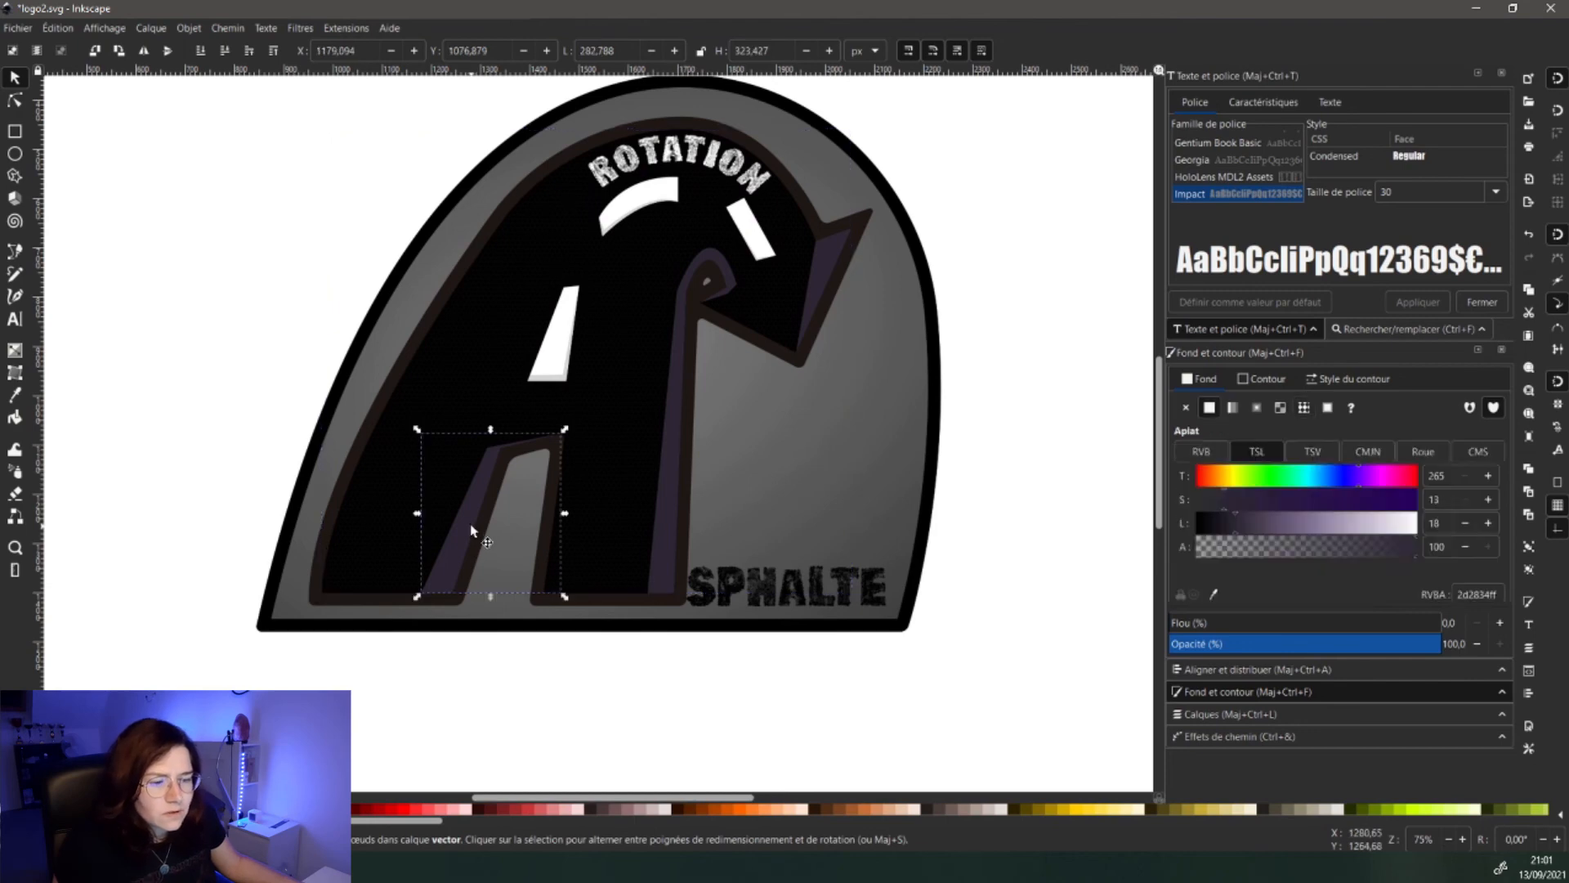
left_click(673, 518, "shift")
left_click(813, 299, "shift")
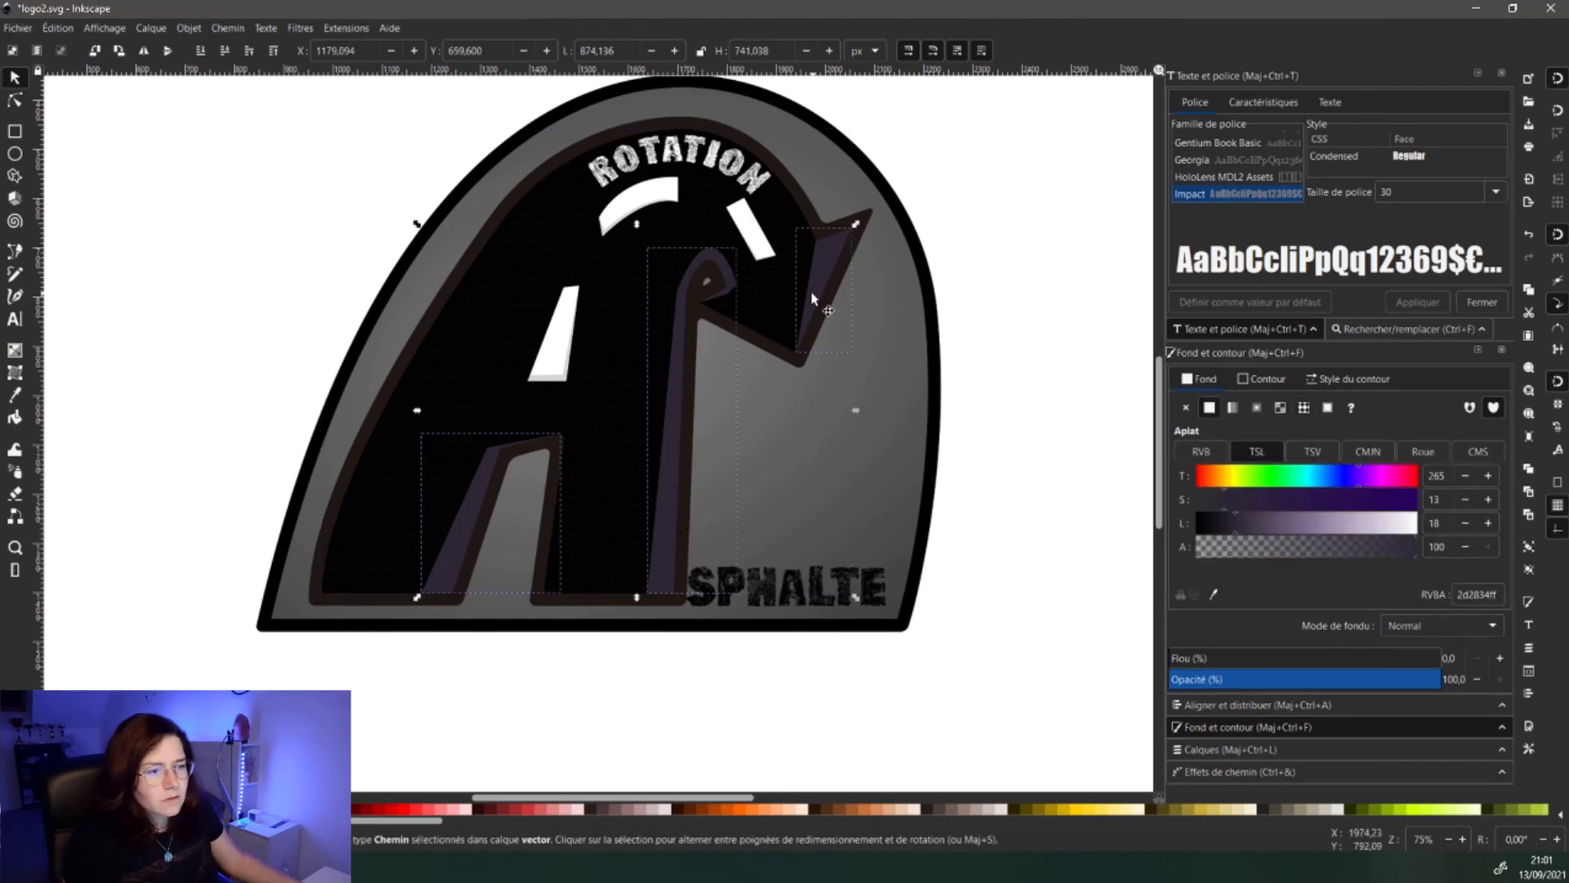
key("ctrl+g")
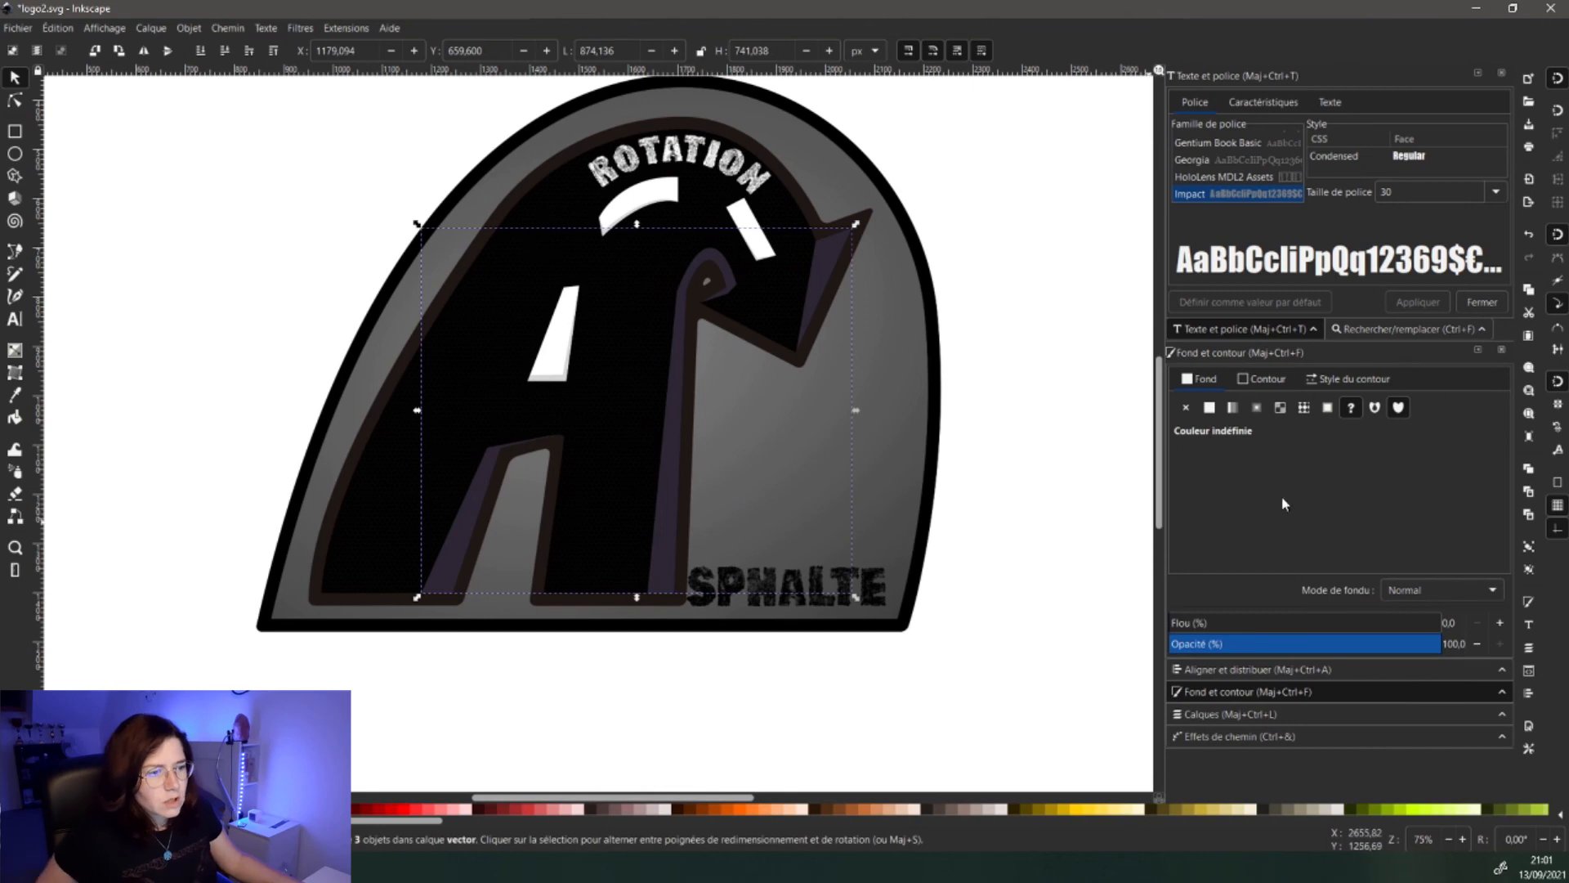
left_click(1233, 408)
key("g")
mouse_move(787, 470)
left_mouse_down()
mouse_move(286, 173)
mouse_move(455, 137)
mouse_move(852, 590)
left_mouse_up()
left_click_drag(455, 136, 409, 130)
key("s")
- Inspect the gradient-shaded A's legs and top curve, then save logo2.svg
key("Escape")
scroll(483, 456, "down", 2)
scroll(484, 517, "up", 5)
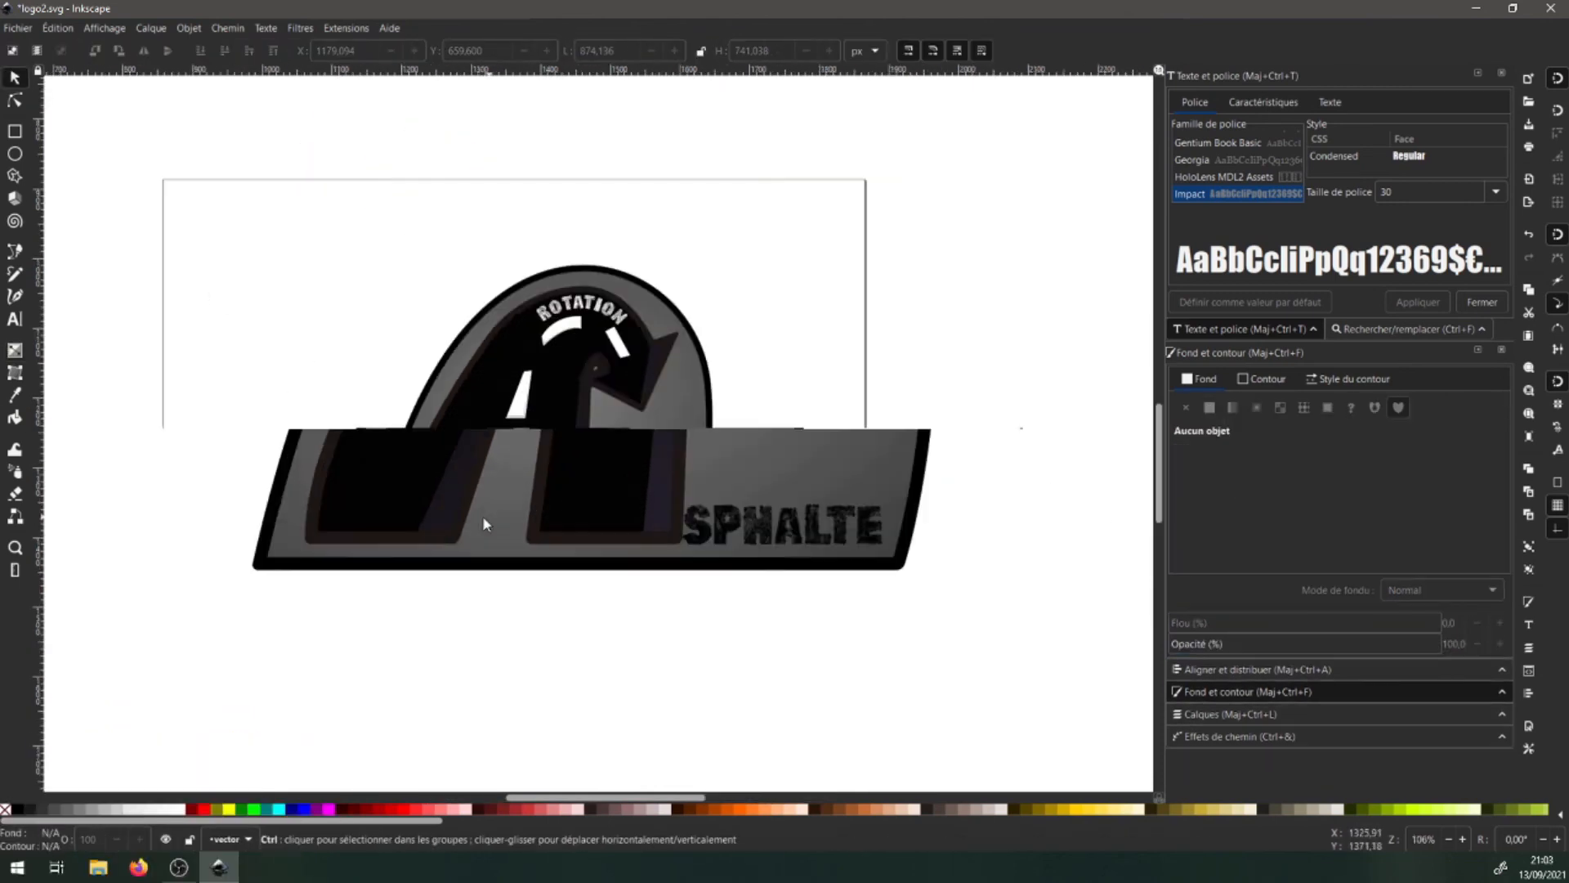
key("space")
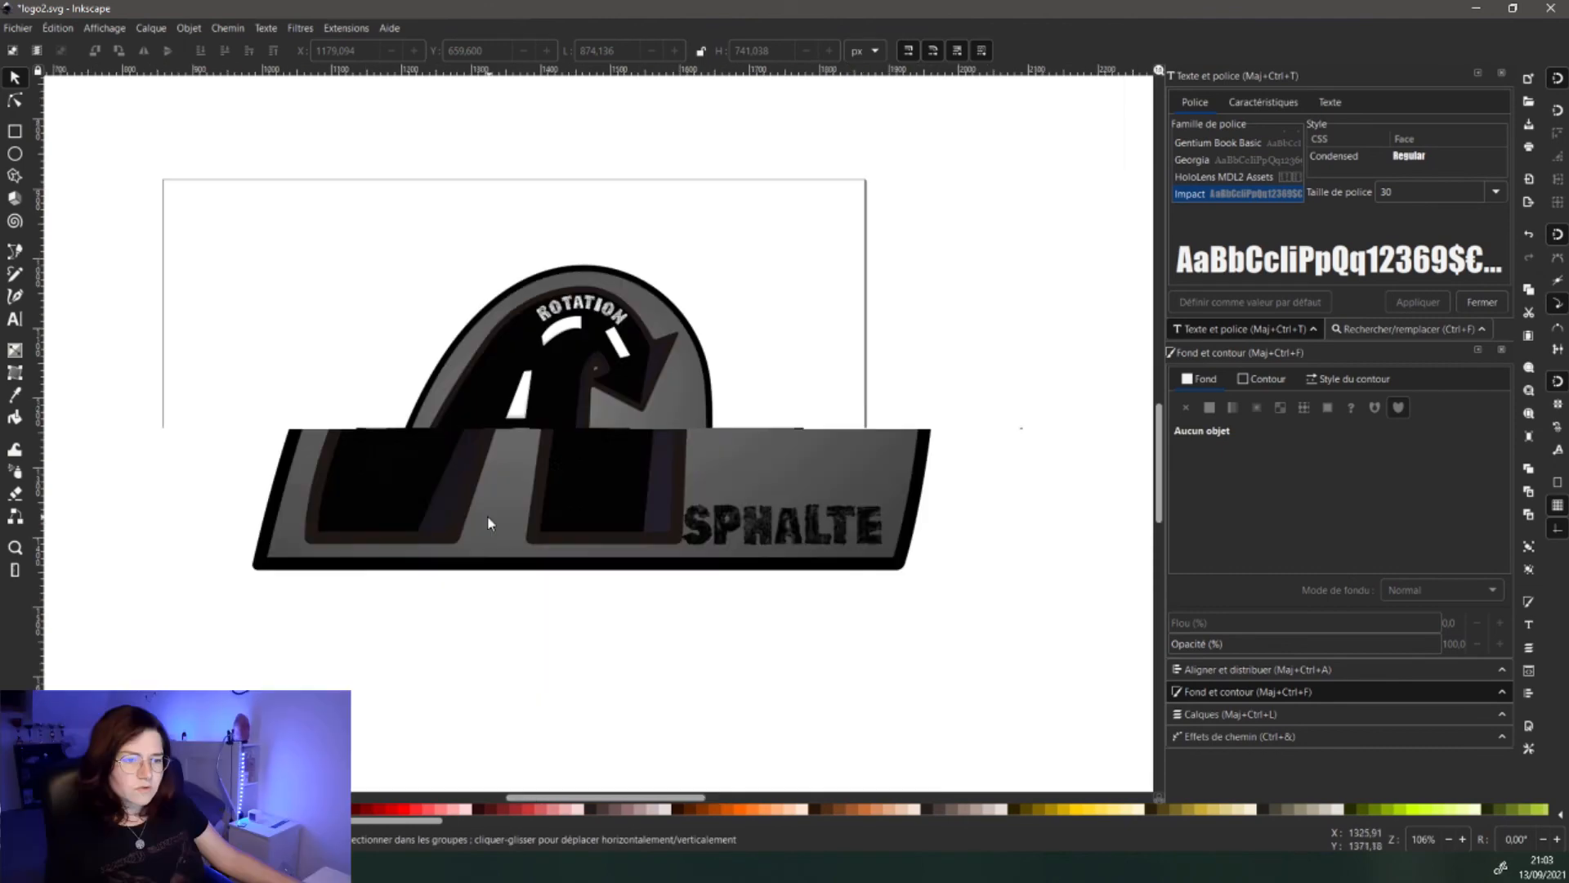
scroll(467, 507, "up", 2)
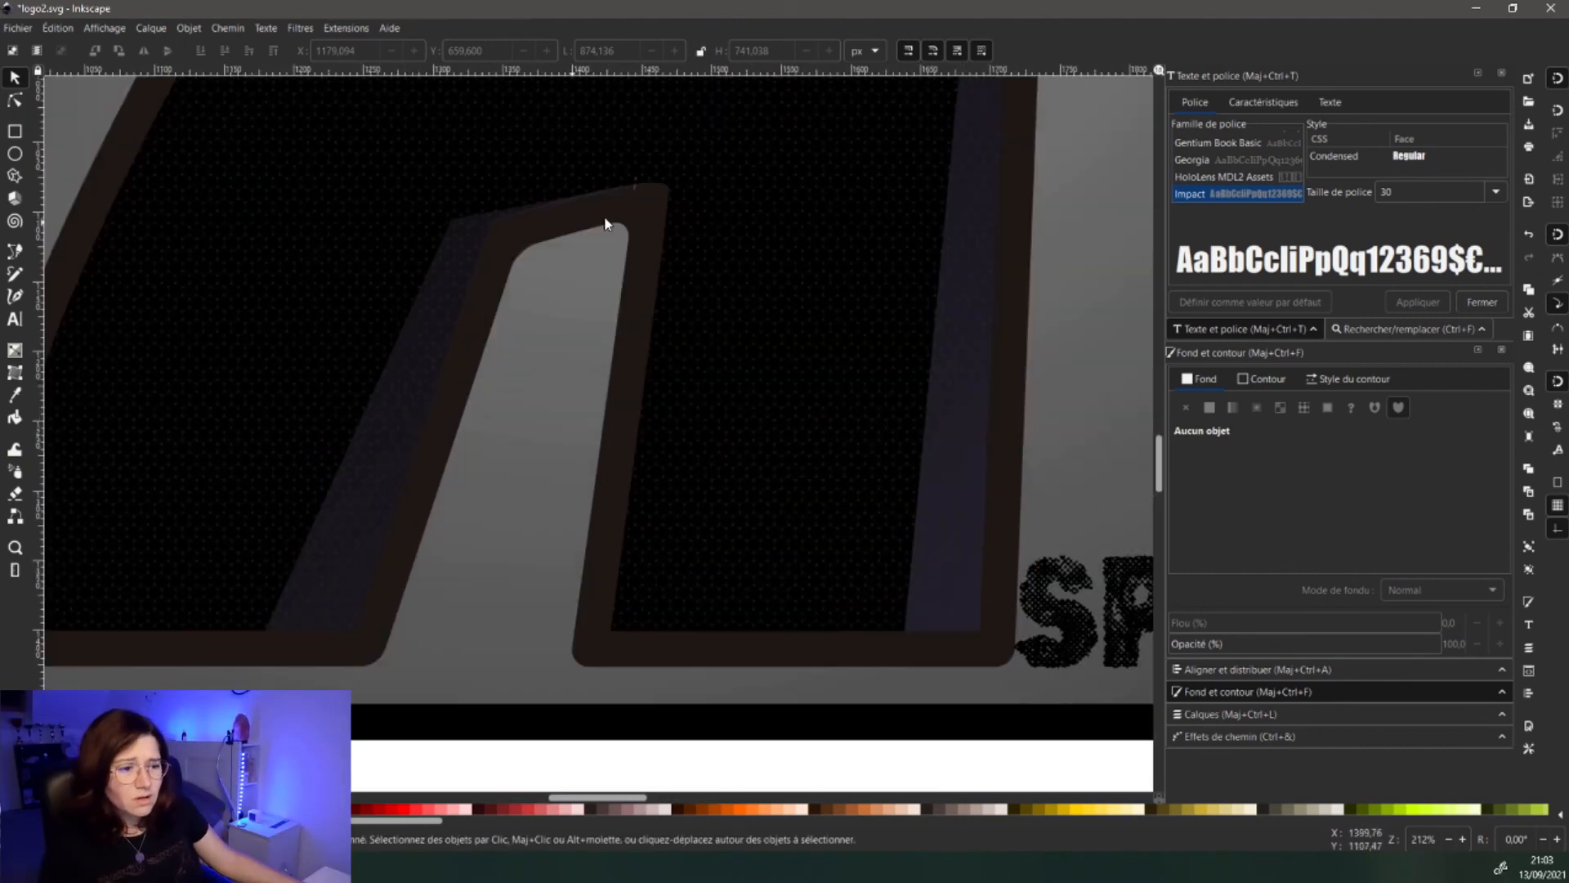
left_click_drag(820, 383, 703, 588)
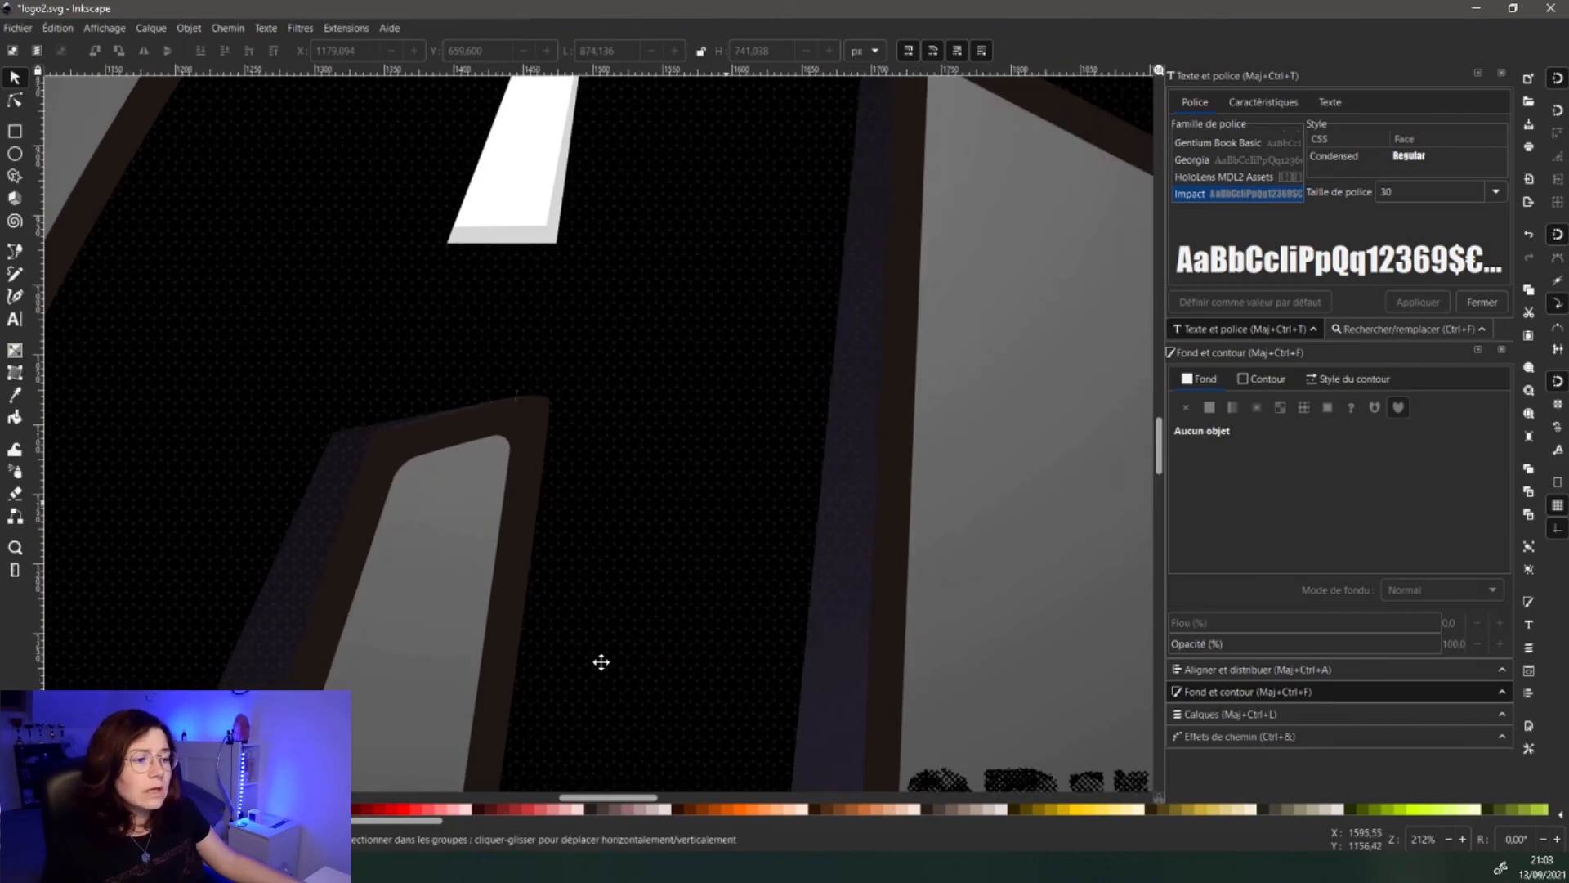
scroll(600, 662, "down", 2)
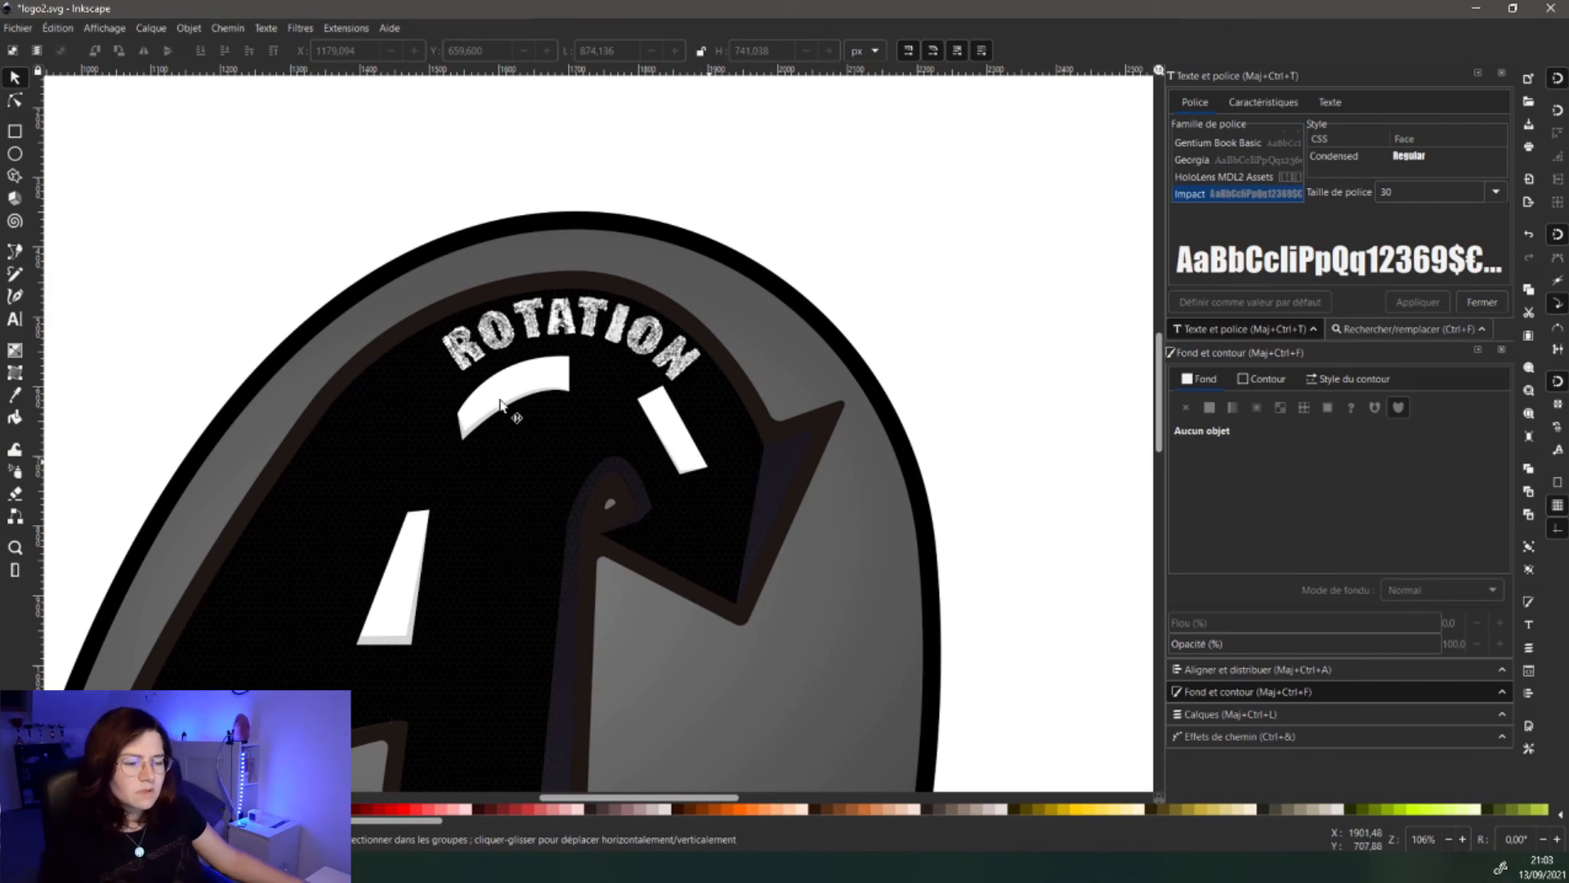
scroll(500, 404, "up", 3)
left_click_drag(477, 536, 542, 399)
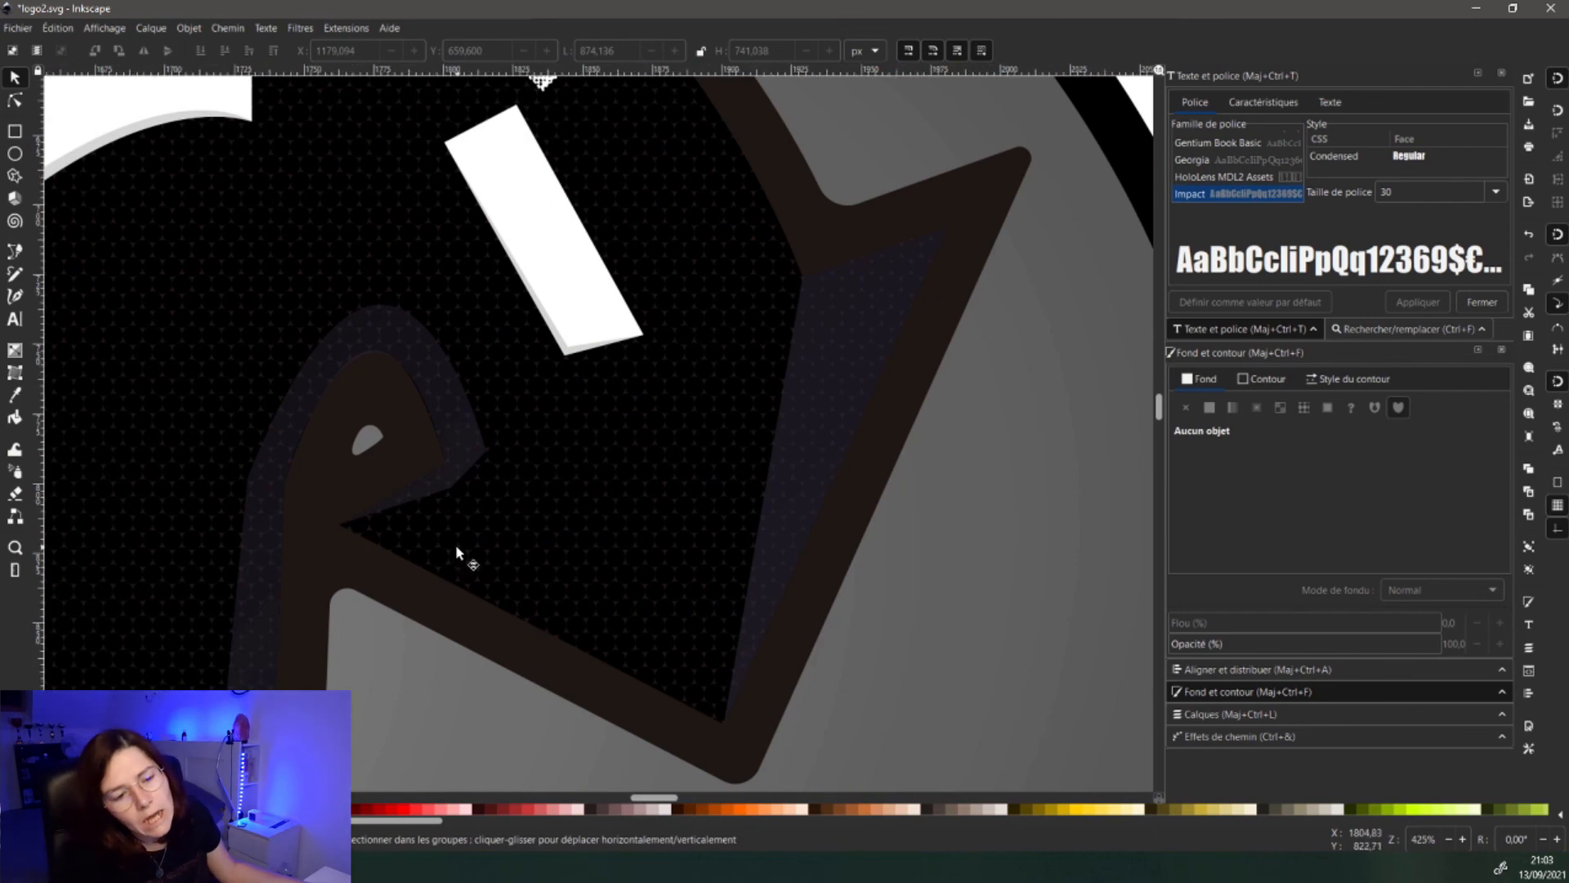
scroll(455, 546, "up", 2)
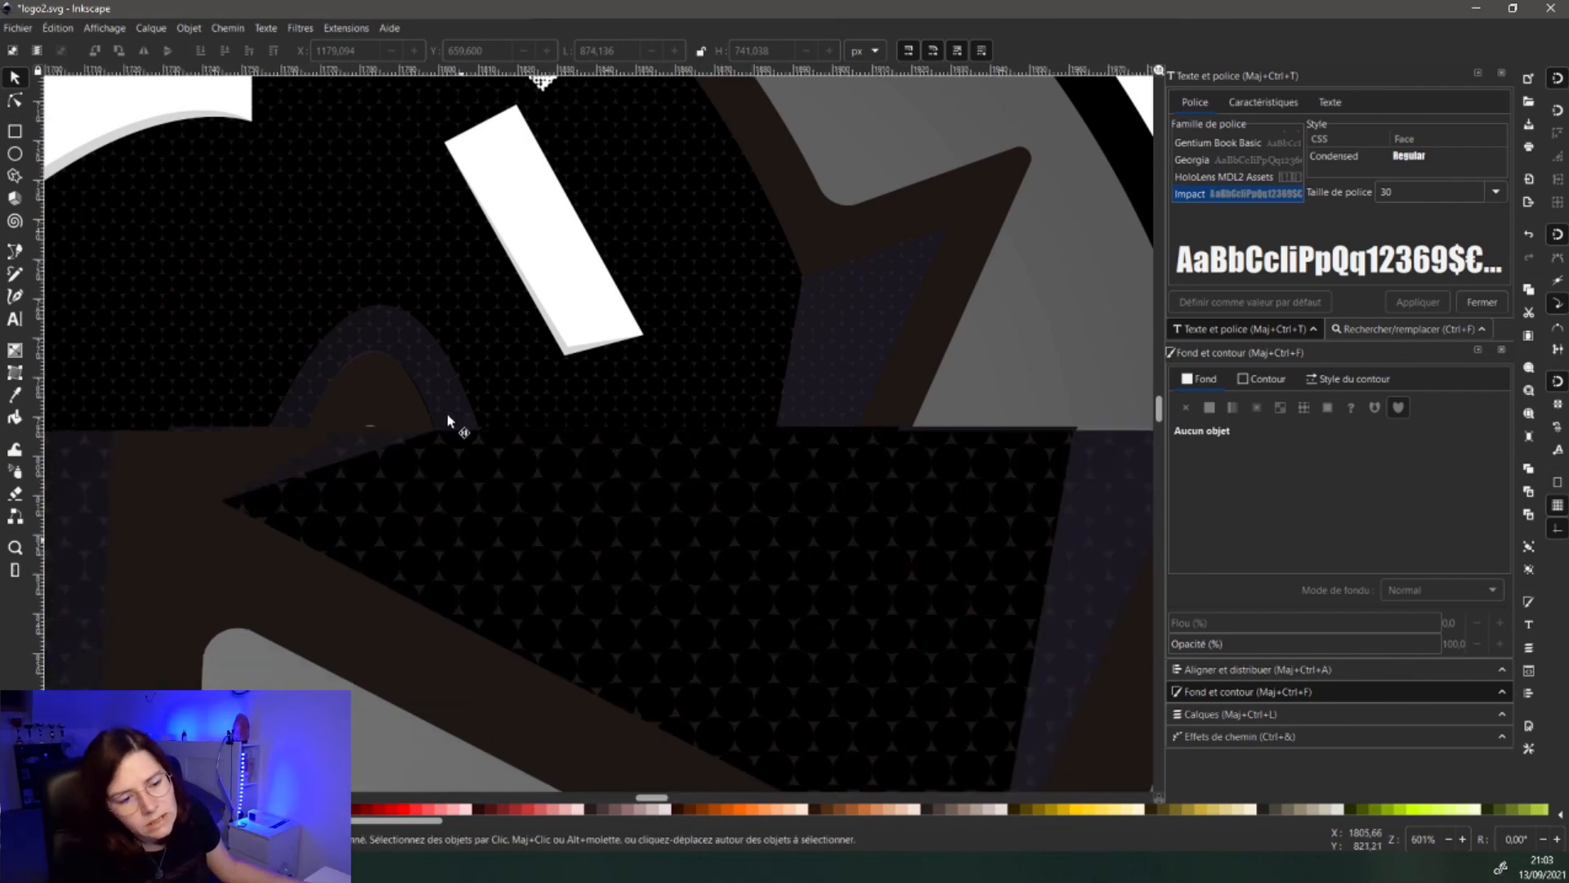
key("ctrl+s")
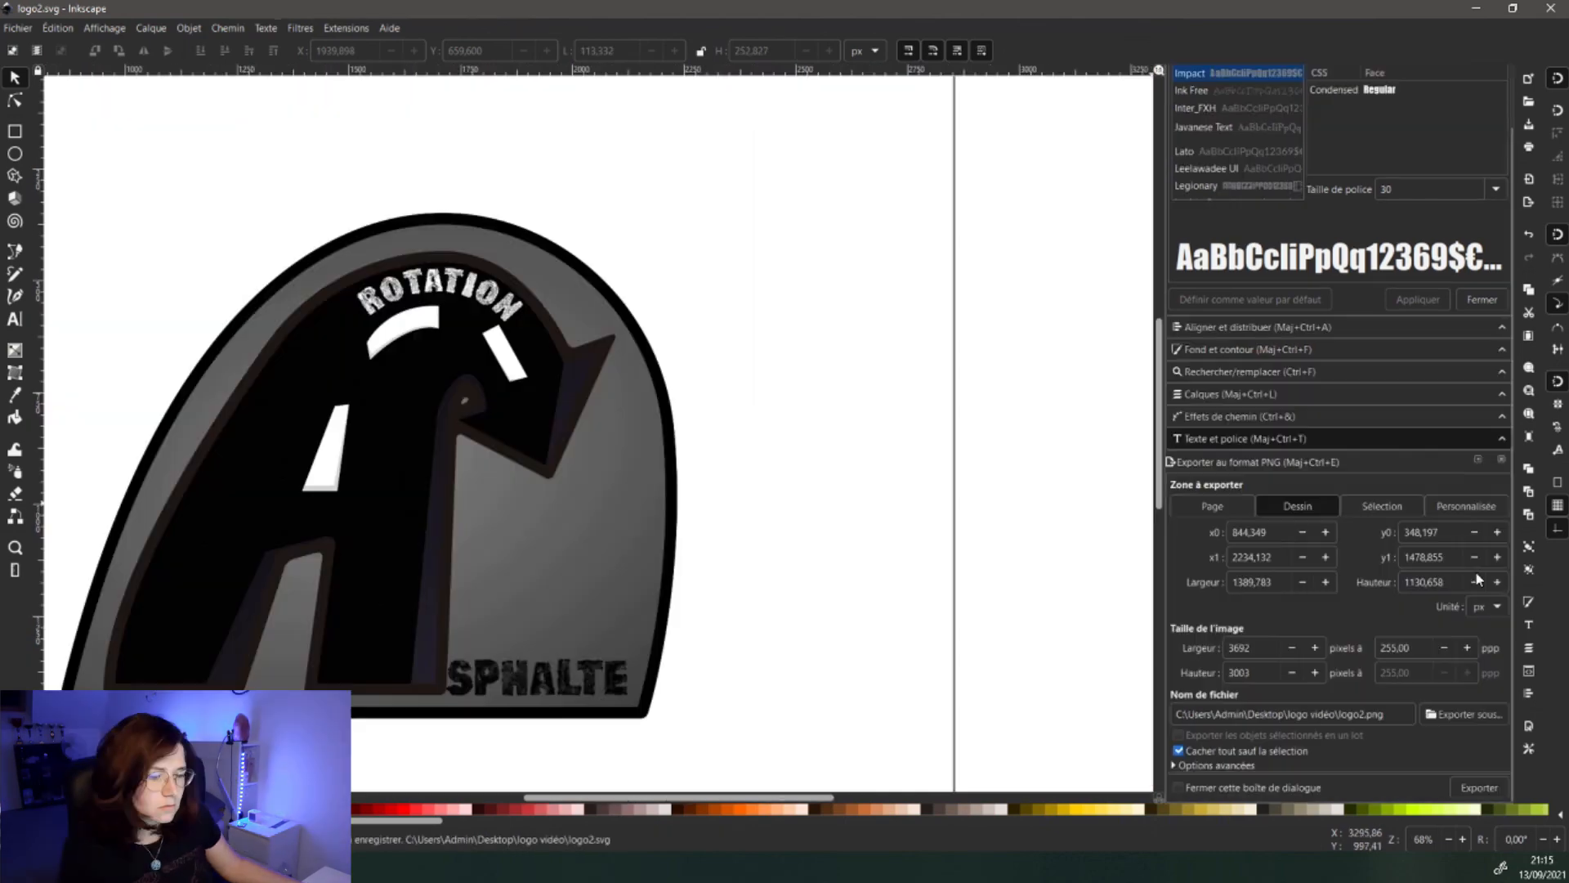
- Export the drawing as logo2.png, then close Inkscape, saving changes
left_click(1462, 717)
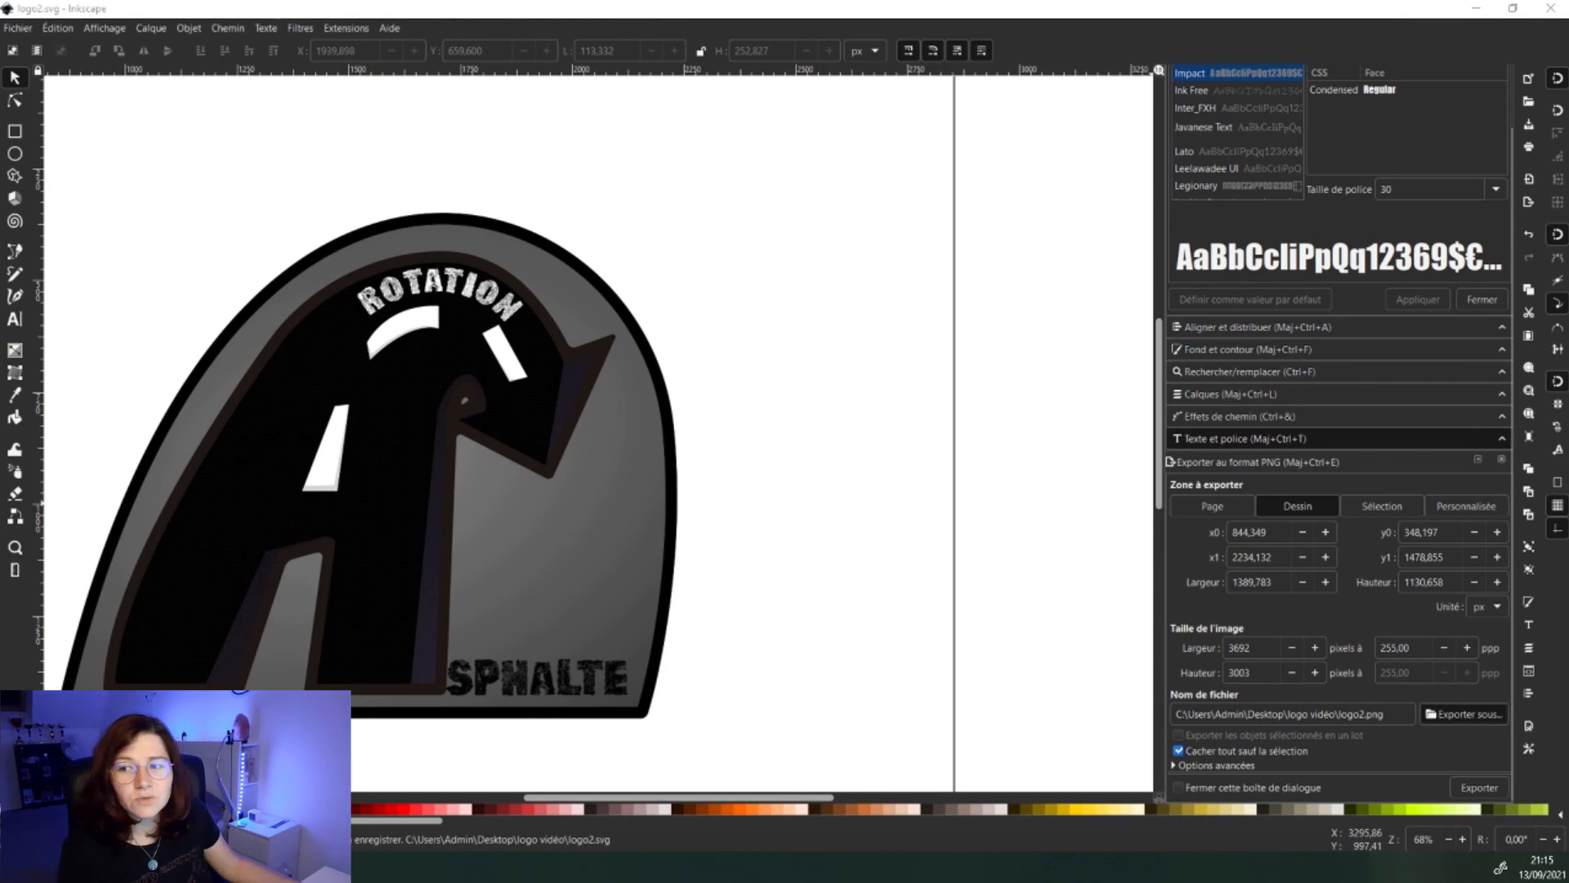
left_click(591, 755)
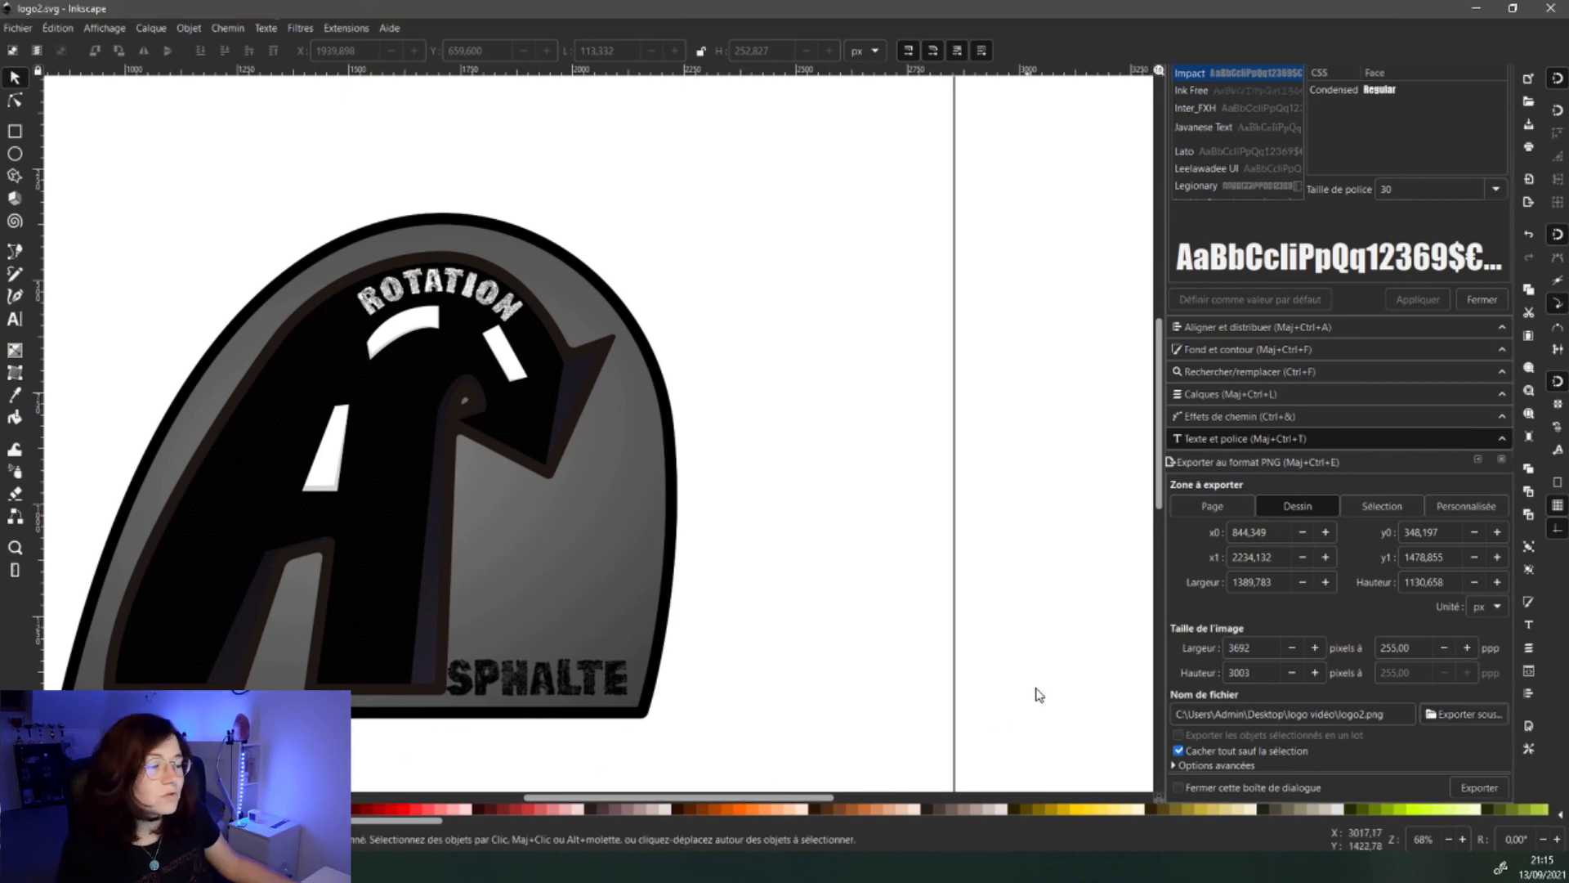
scroll(1038, 695, "down", 2)
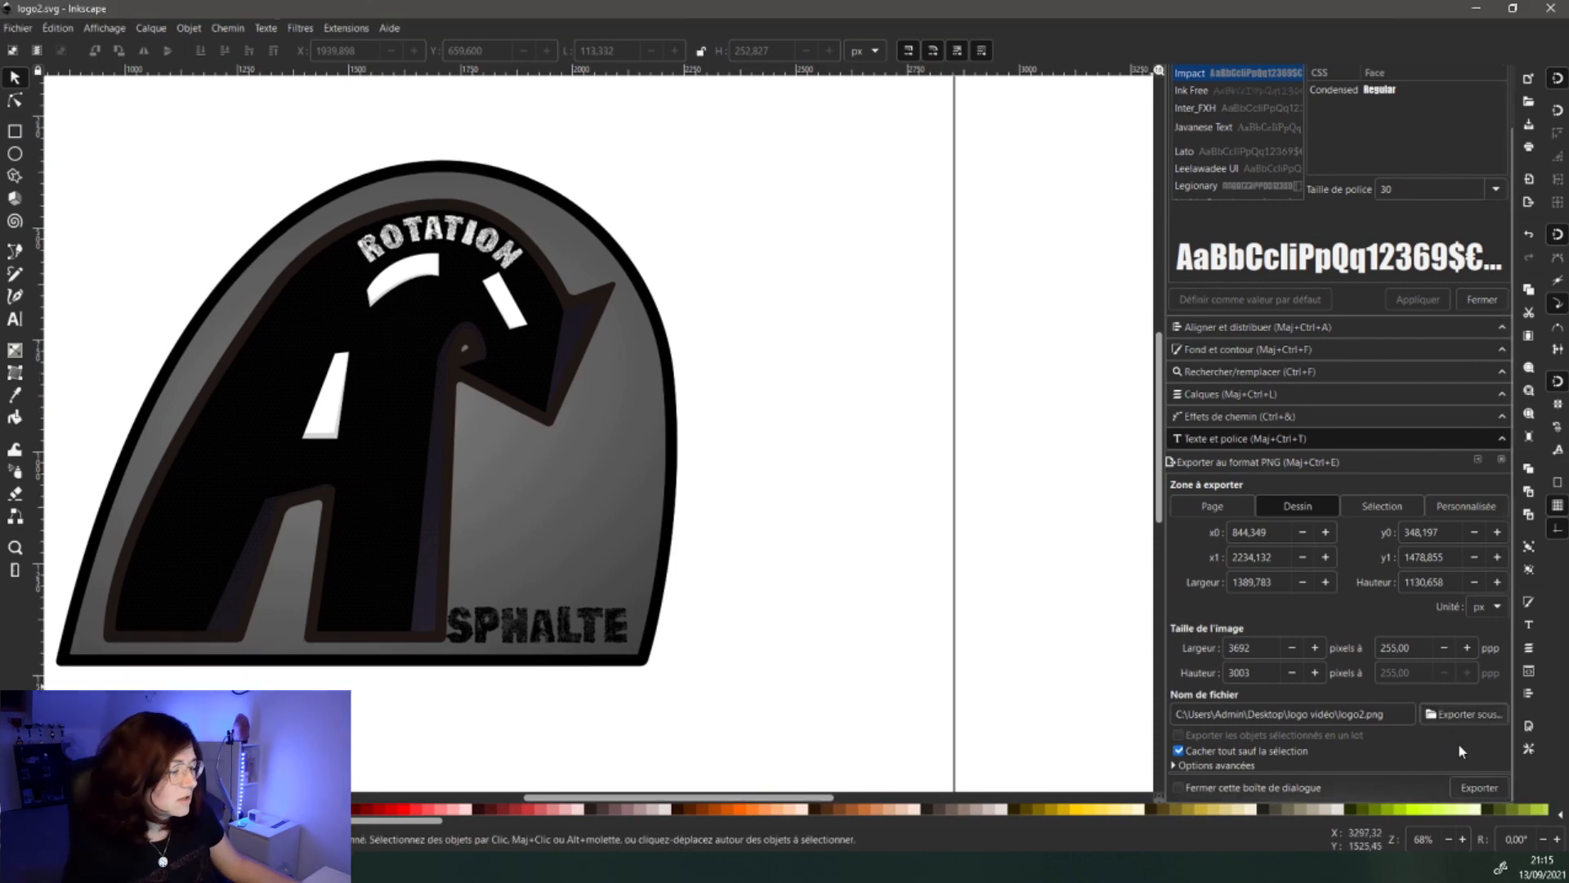
left_click(1478, 786)
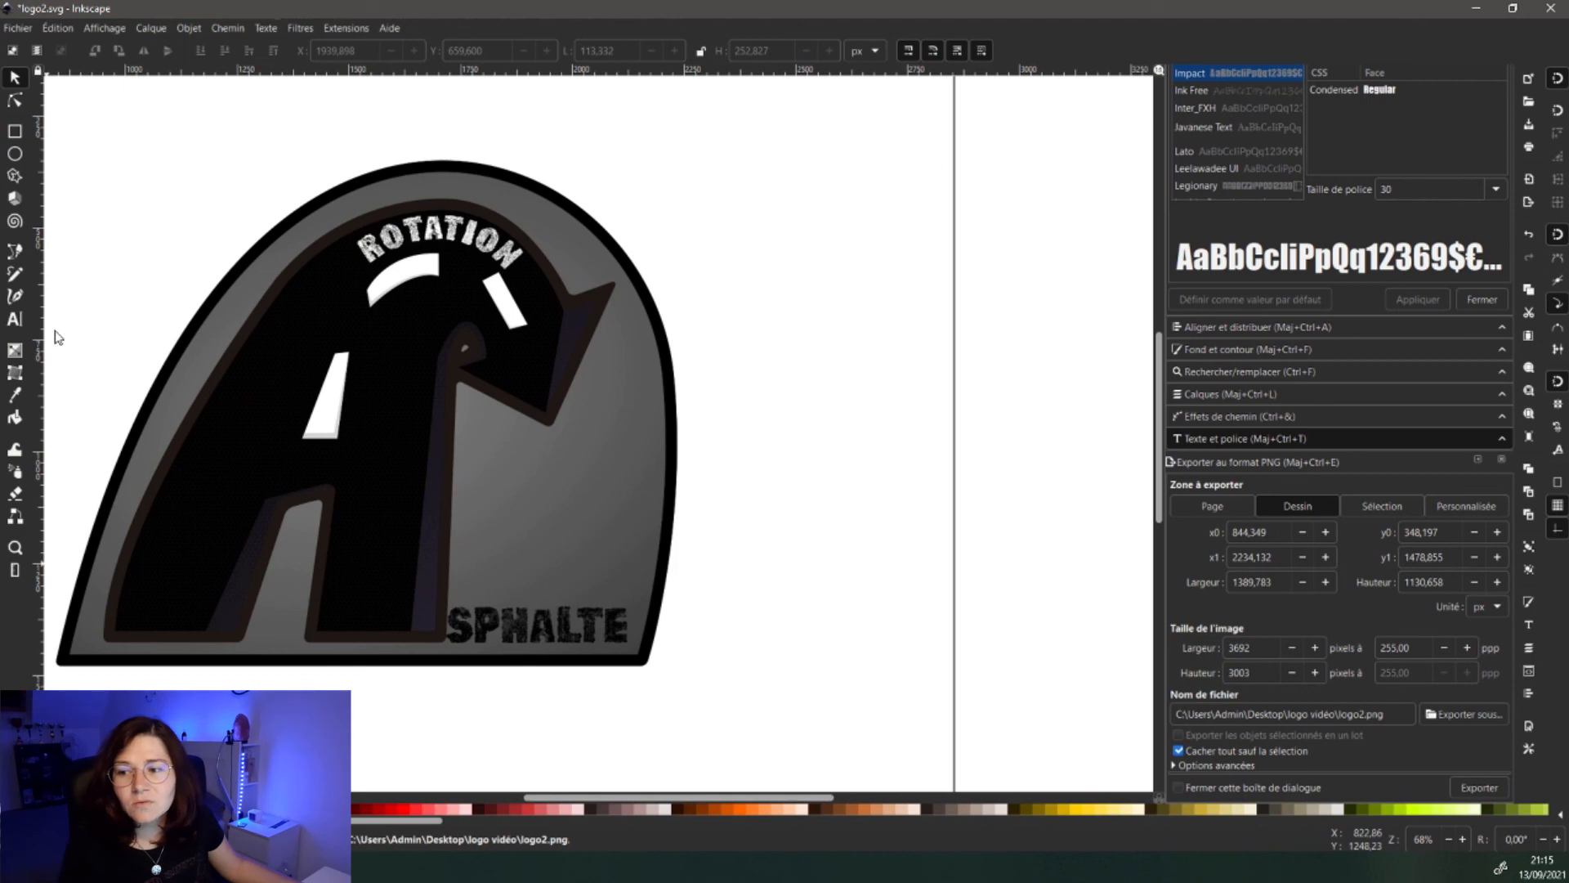
left_click(1549, 9)
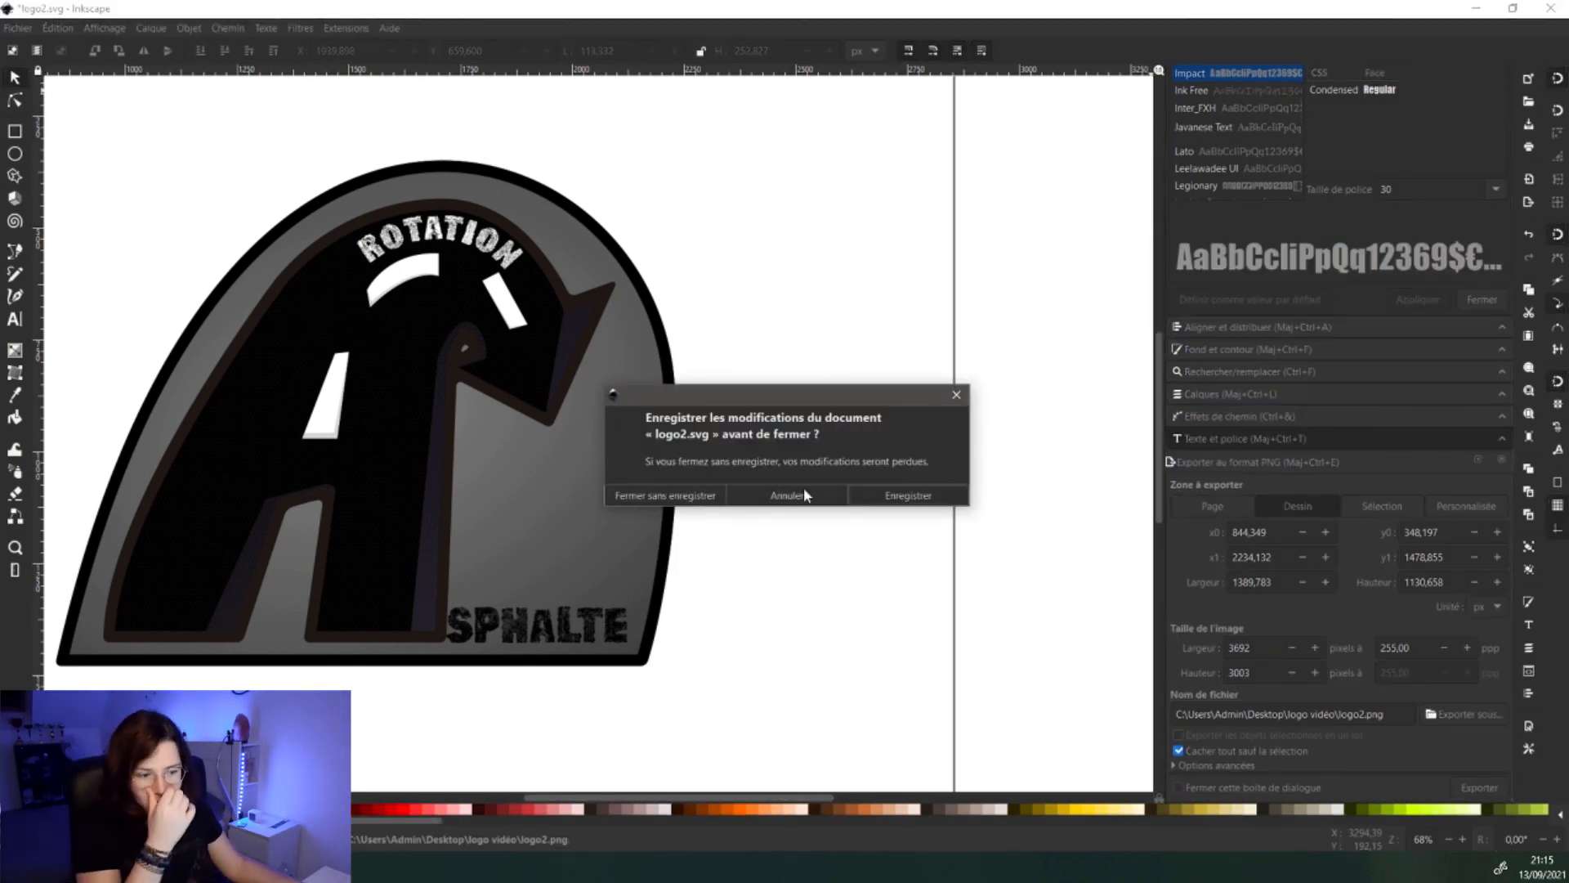
left_click(909, 494)
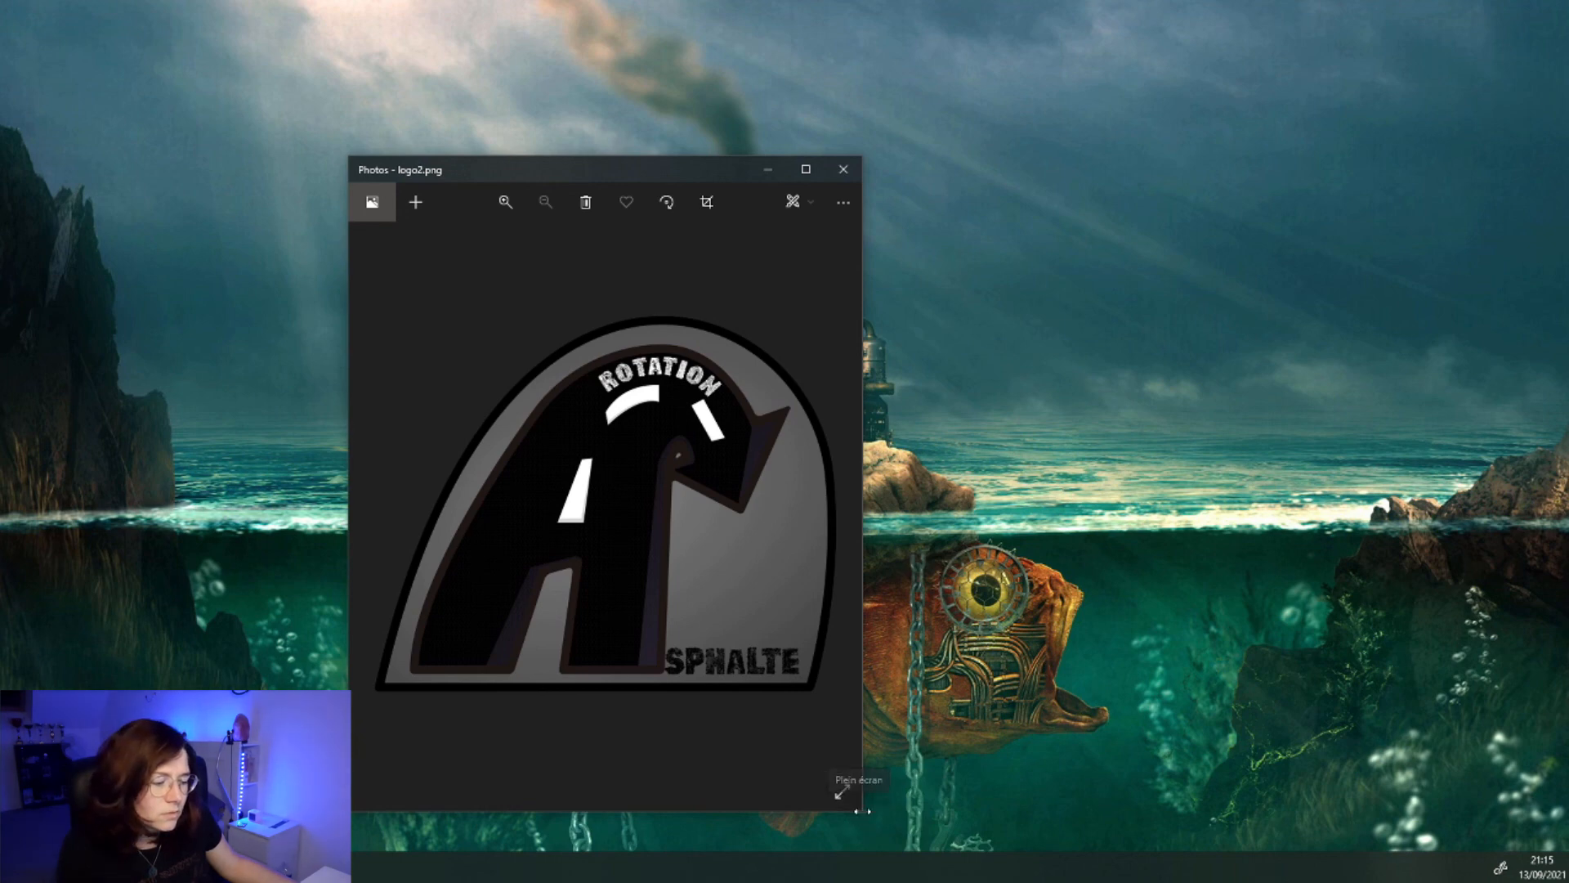
- Widen the Photos window to see the finished logo2.png badge larger
left_click_drag(860, 807, 1330, 748)
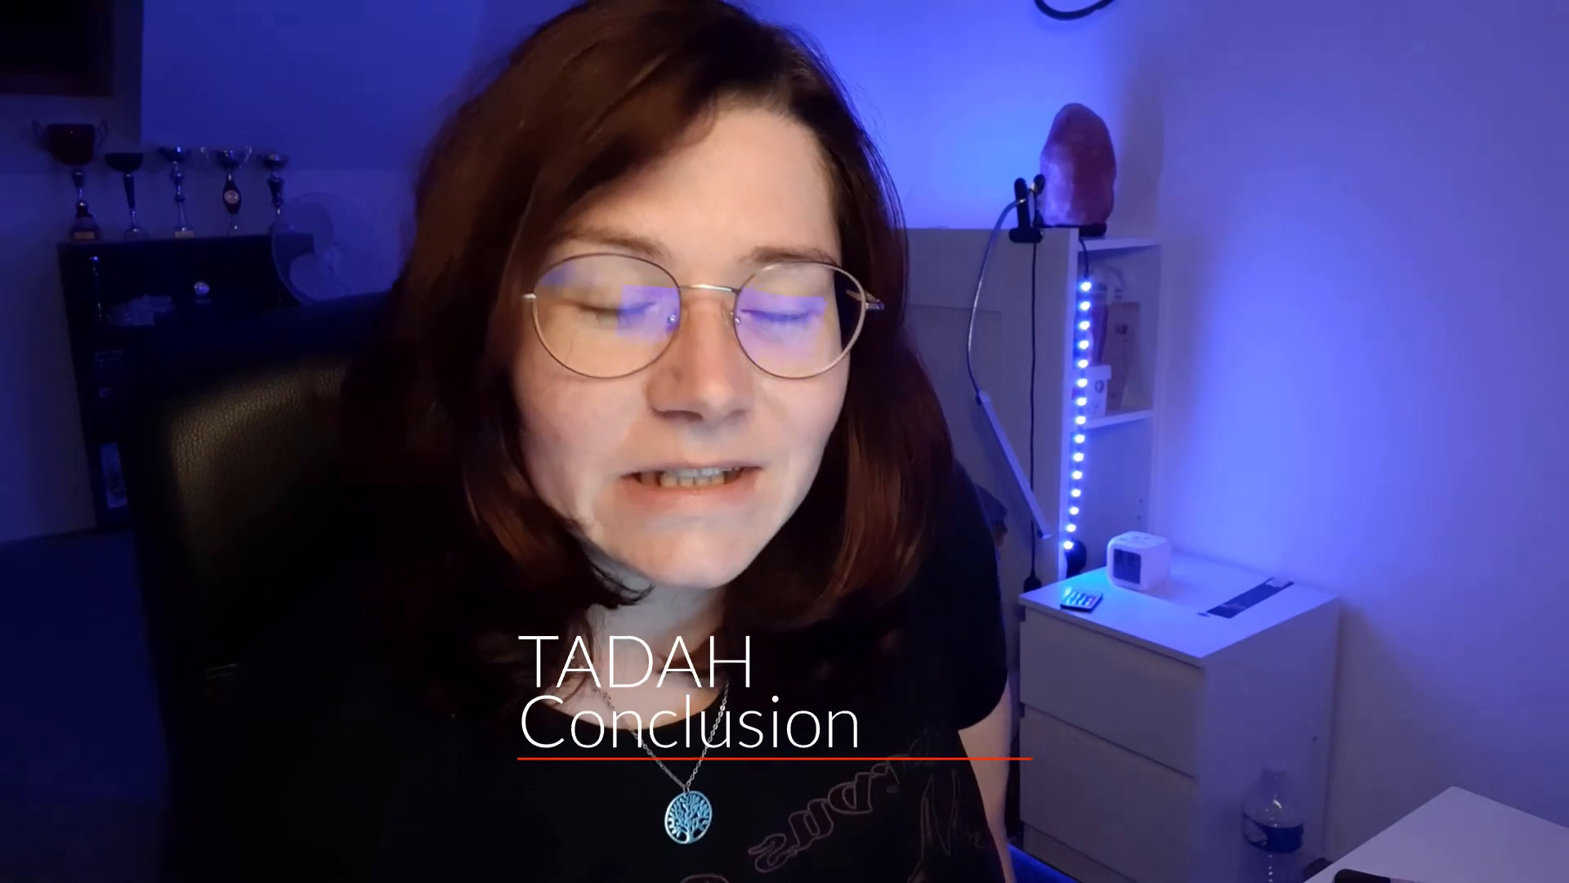